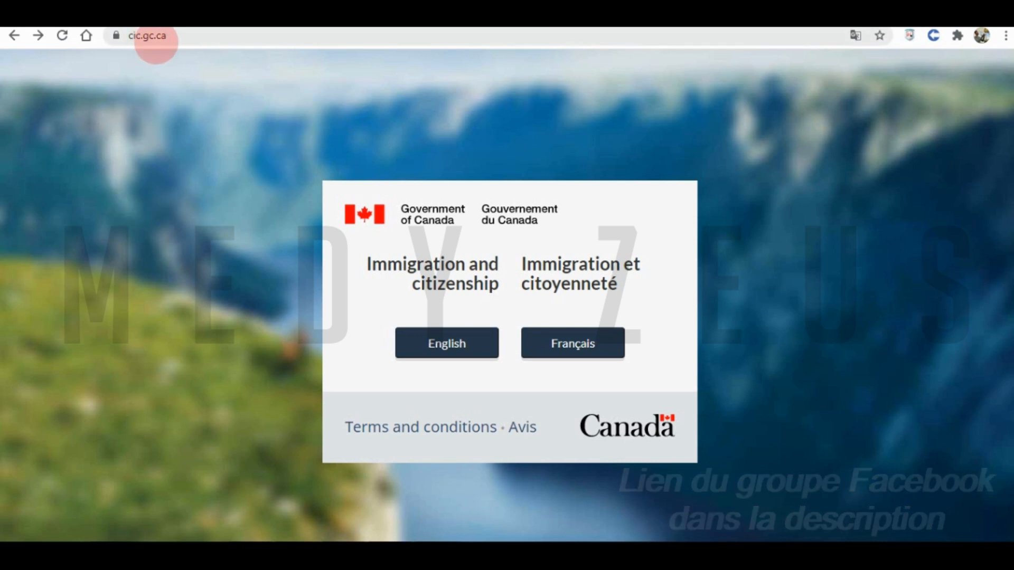
# - Search Google for 'créer profil entrée express'
pyautogui.click(153, 38)
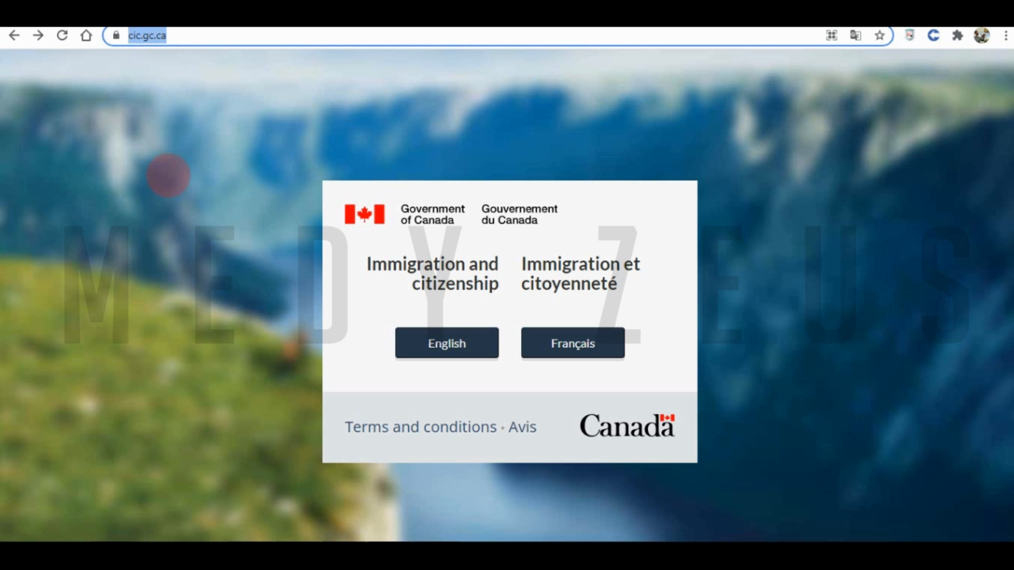
pyautogui.write('cré')
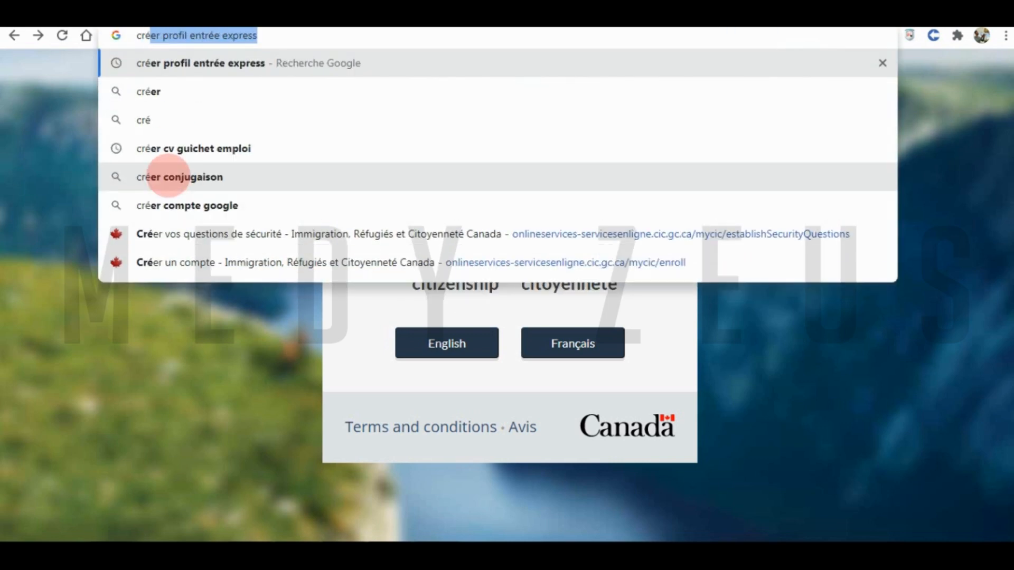
pyautogui.write('er profil e')
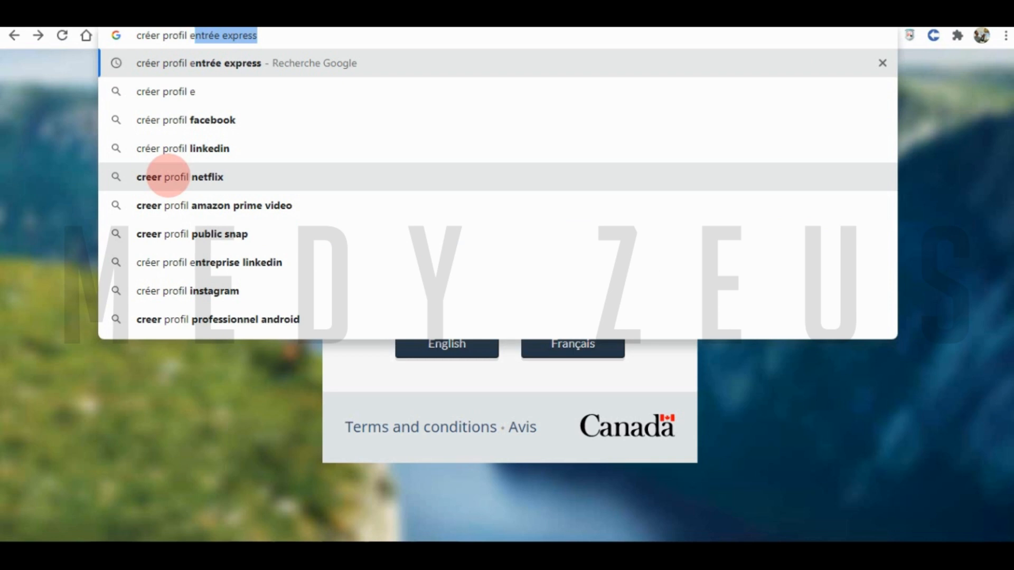
pyautogui.write('ntrée express')
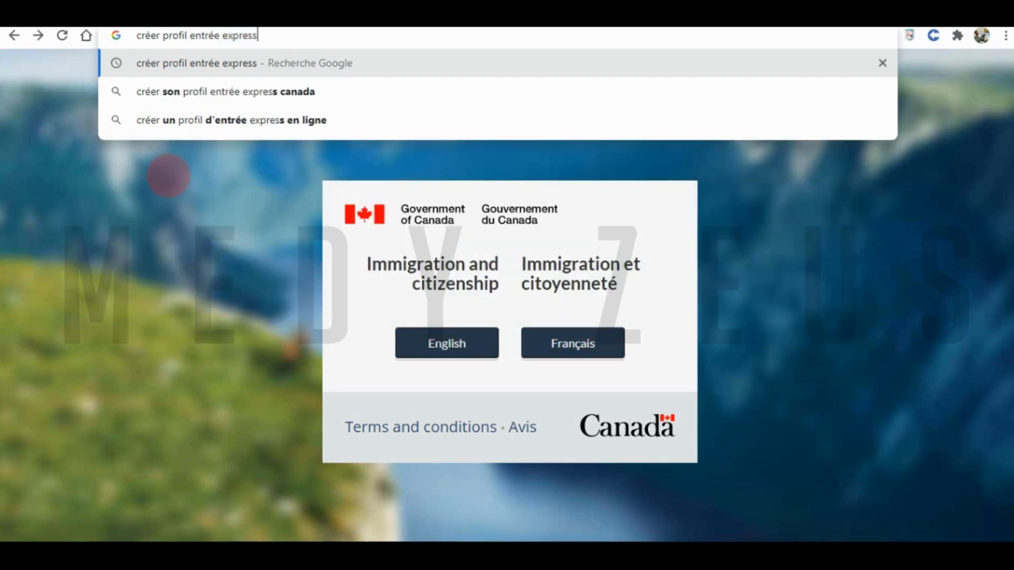
pyautogui.press('Return')
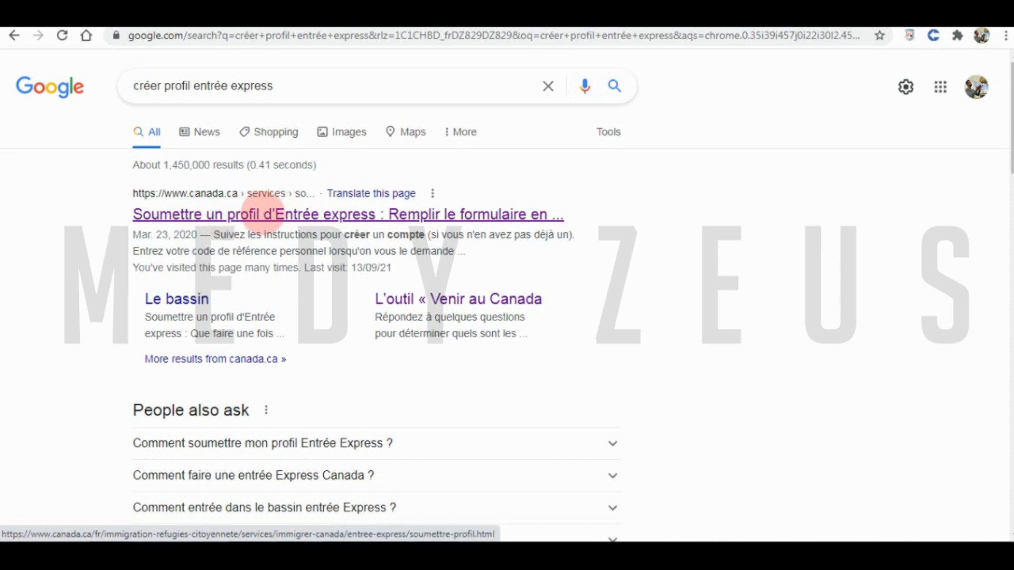
# - Open the canada.ca page on submitting an Express Entry profile
pyautogui.click(261, 214)
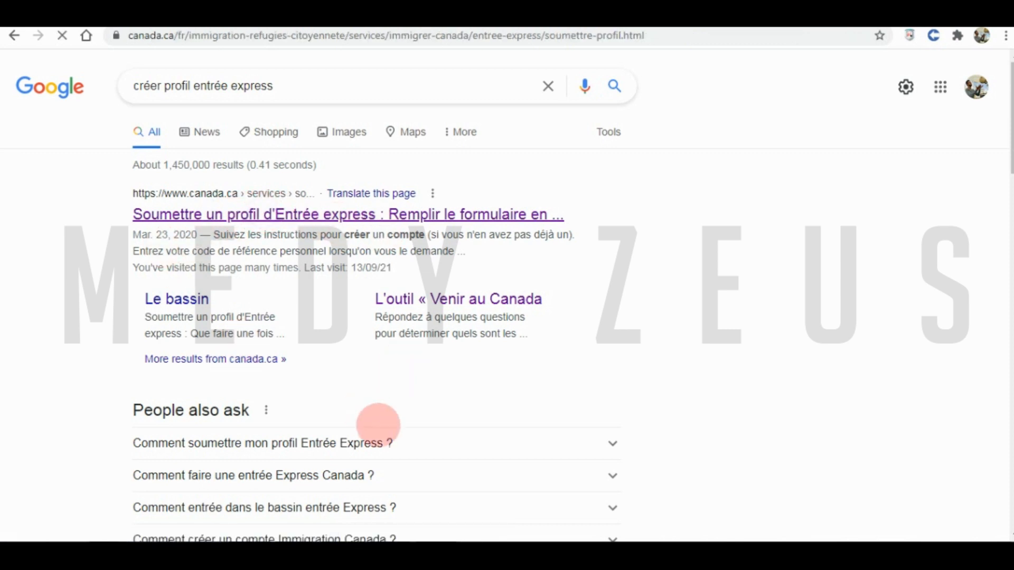
pyautogui.scroll(-3, 359, 322)
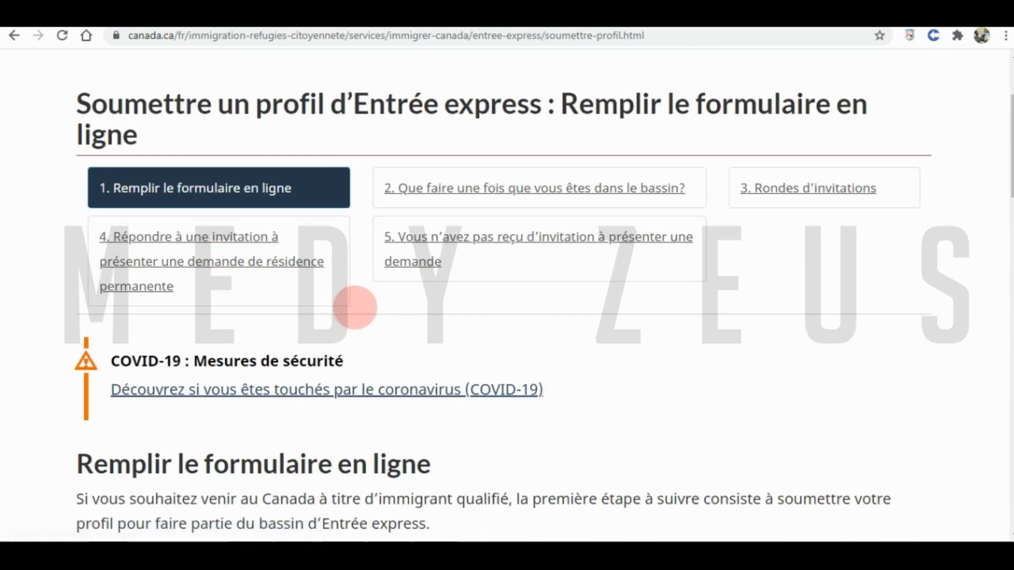
pyautogui.scroll(-8, 355, 307)
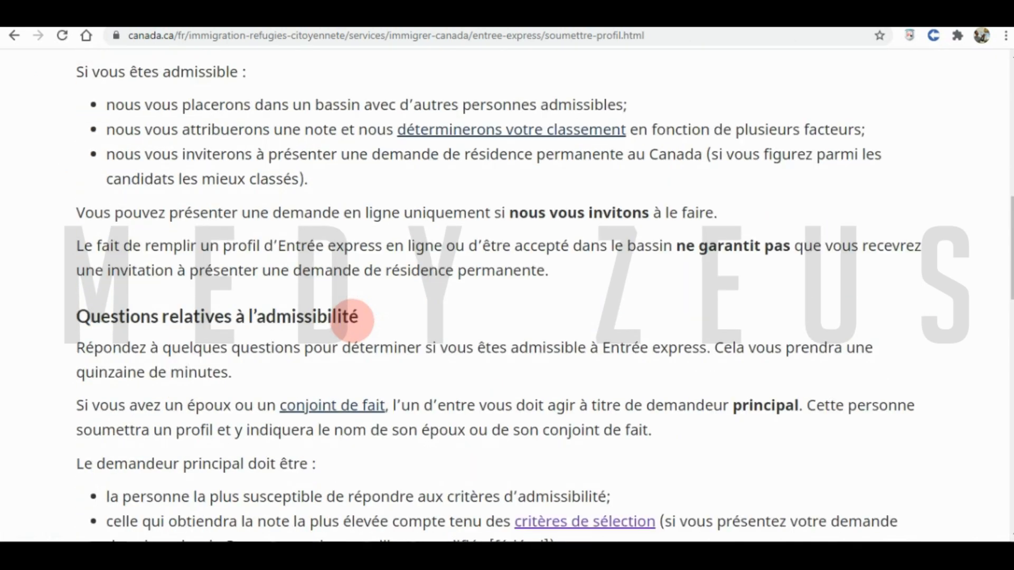
pyautogui.scroll(-6, 349, 323)
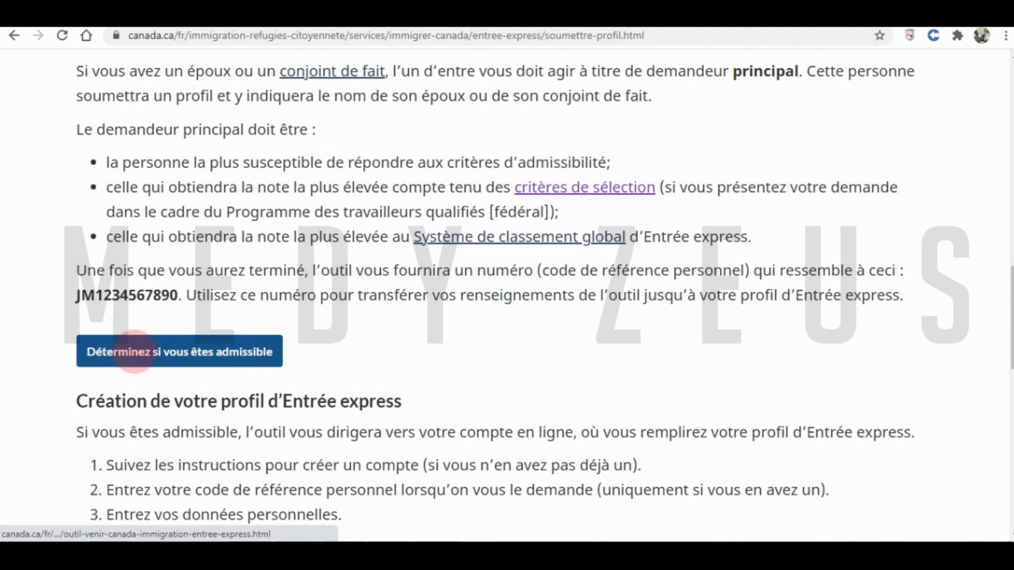
# - Go to the Come to Canada eligibility tool and launch its questionnaire
pyautogui.click(224, 353)
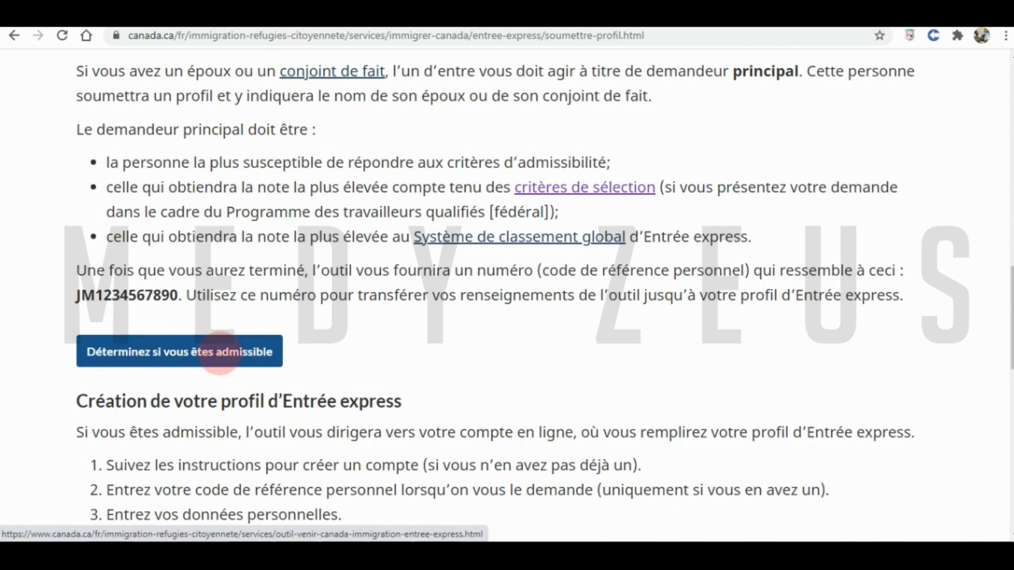
pyautogui.click(219, 353)
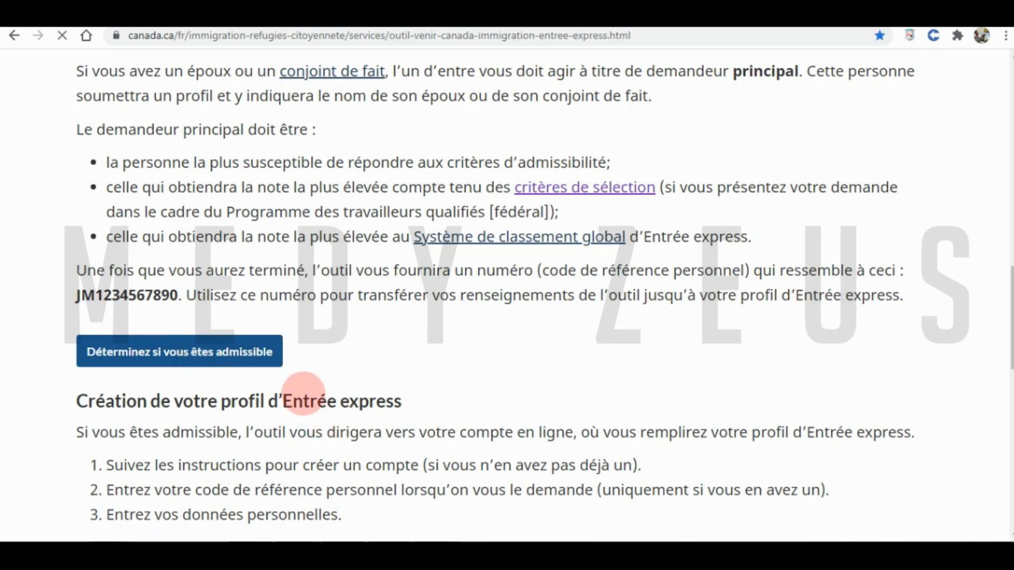
pyautogui.scroll(-9, 302, 353)
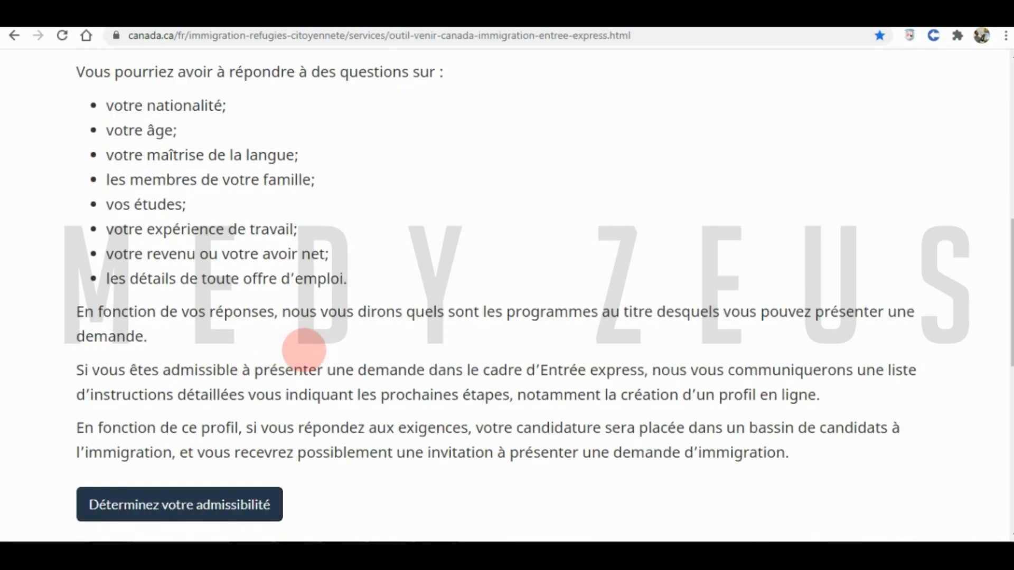
pyautogui.scroll(-3, 304, 350)
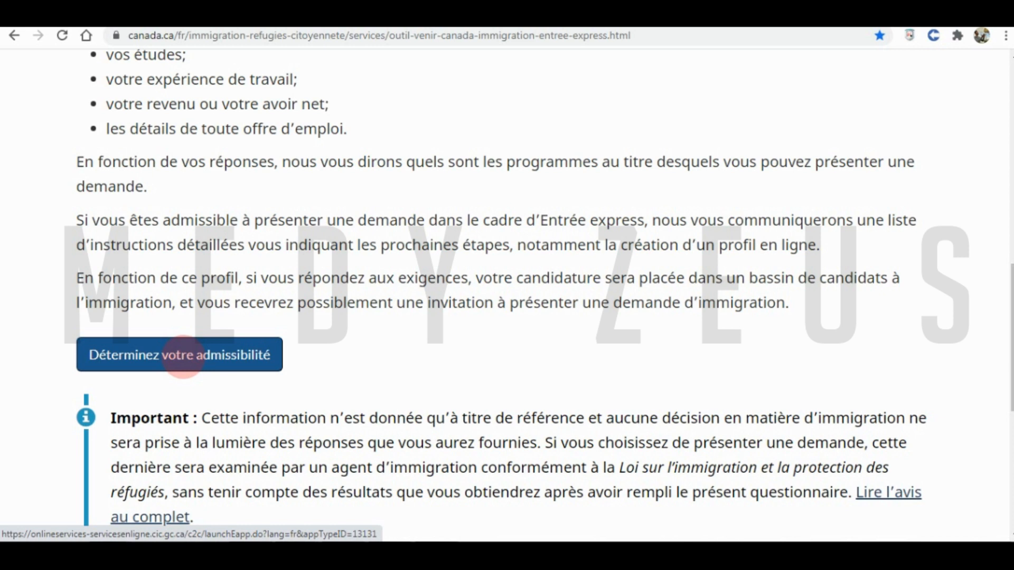
pyautogui.click(190, 359)
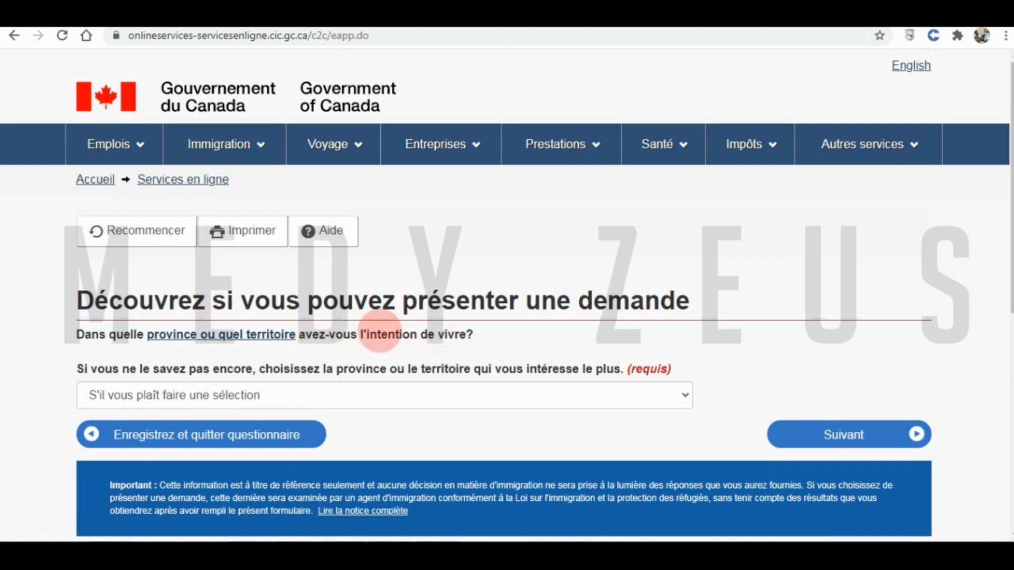
# - Answer Ontario as the intended province and continue
pyautogui.click(236, 395)
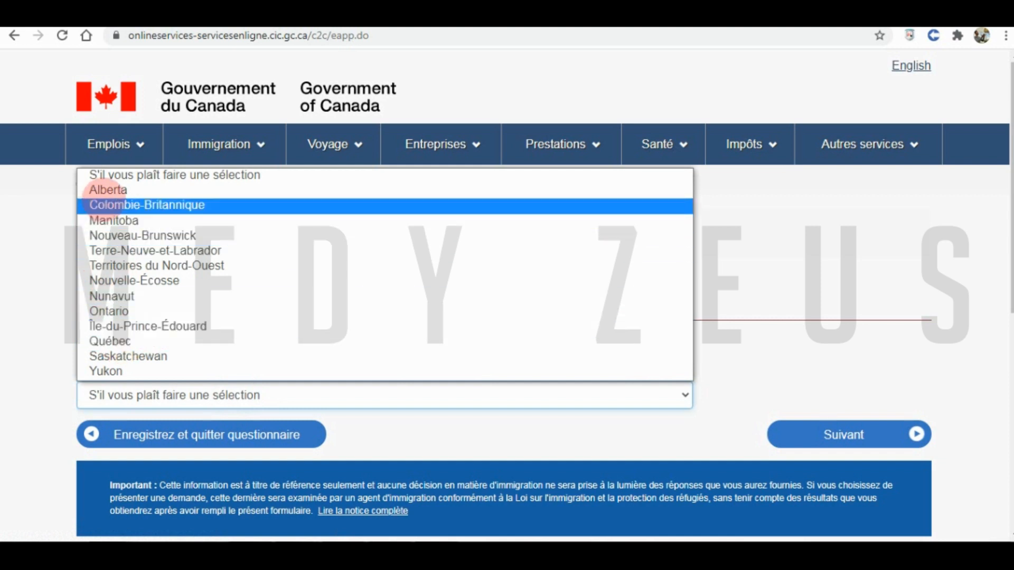
pyautogui.click(109, 311)
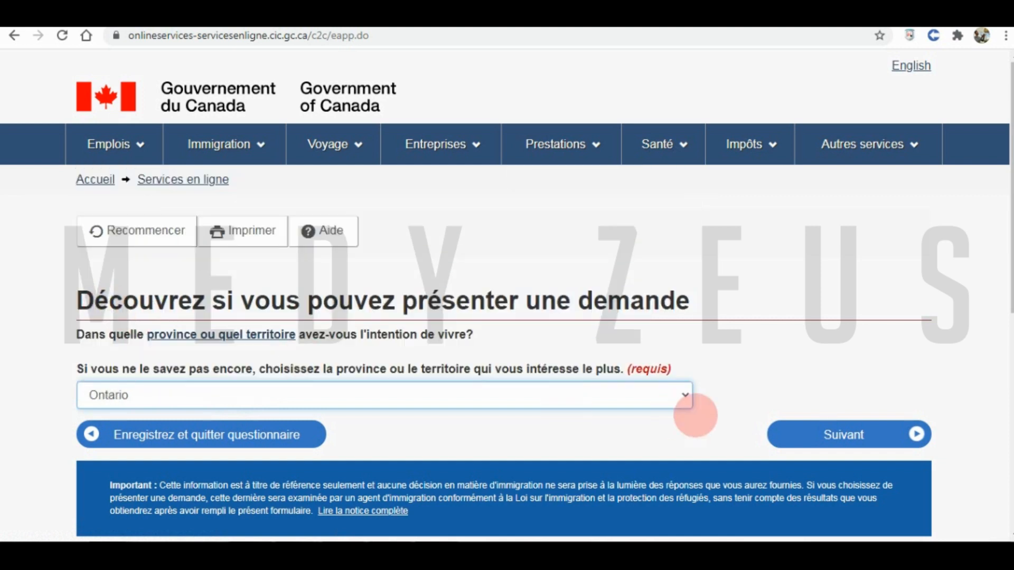
pyautogui.click(826, 434)
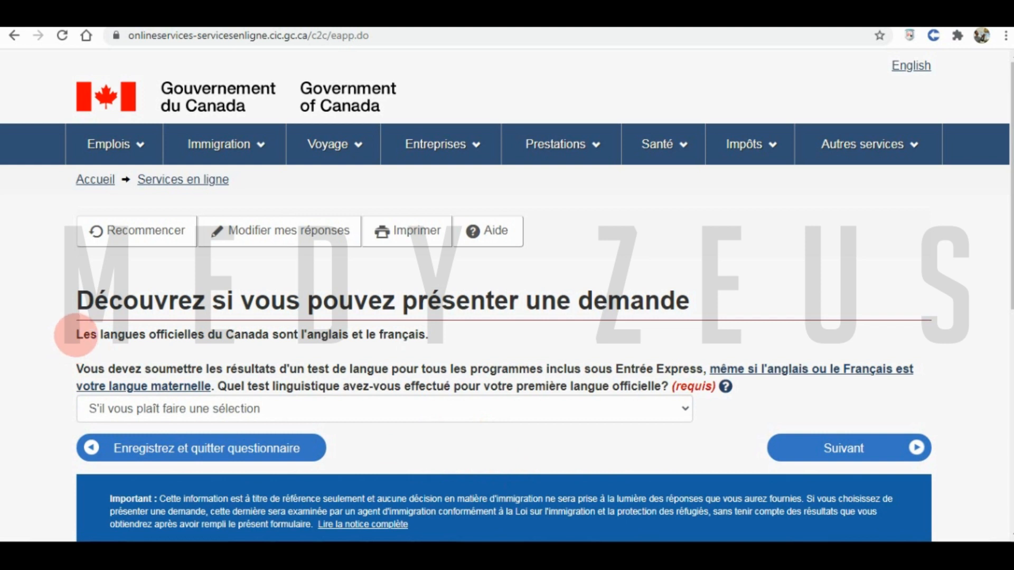
# - Give TEF as the language test taken and continue
pyautogui.moveTo(77, 336); pyautogui.dragTo(441, 334)
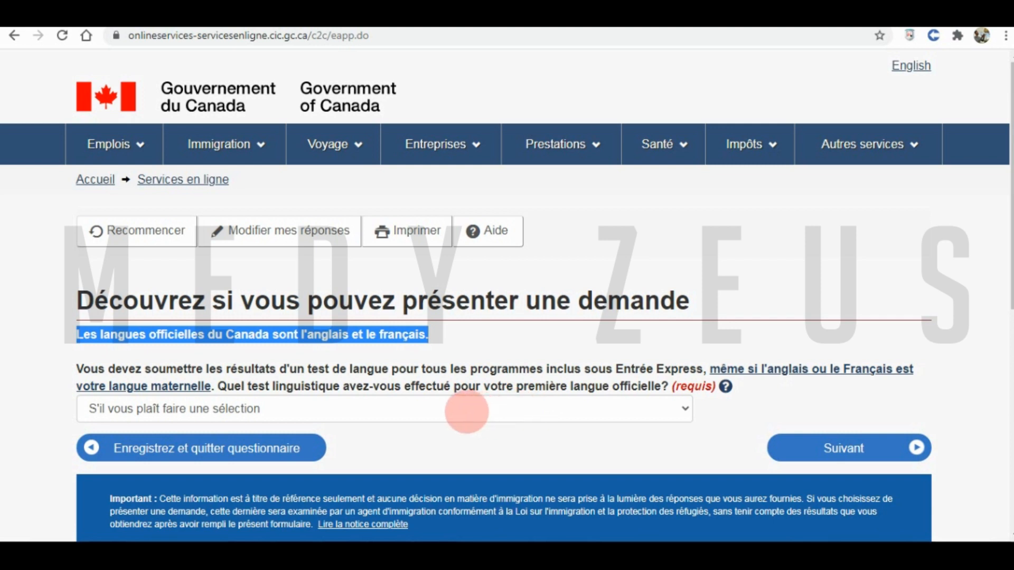
pyautogui.click(467, 412)
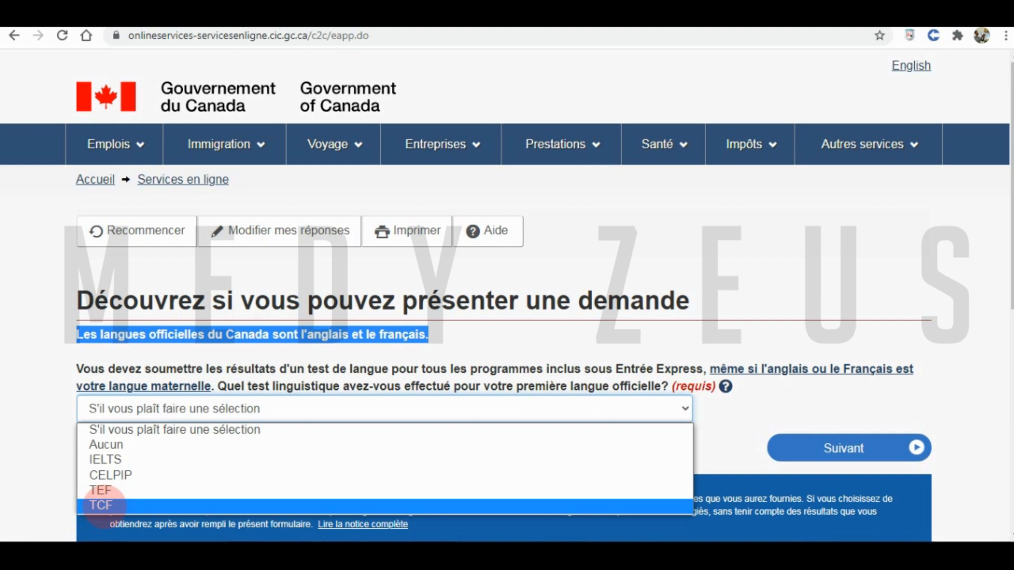
pyautogui.click(99, 490)
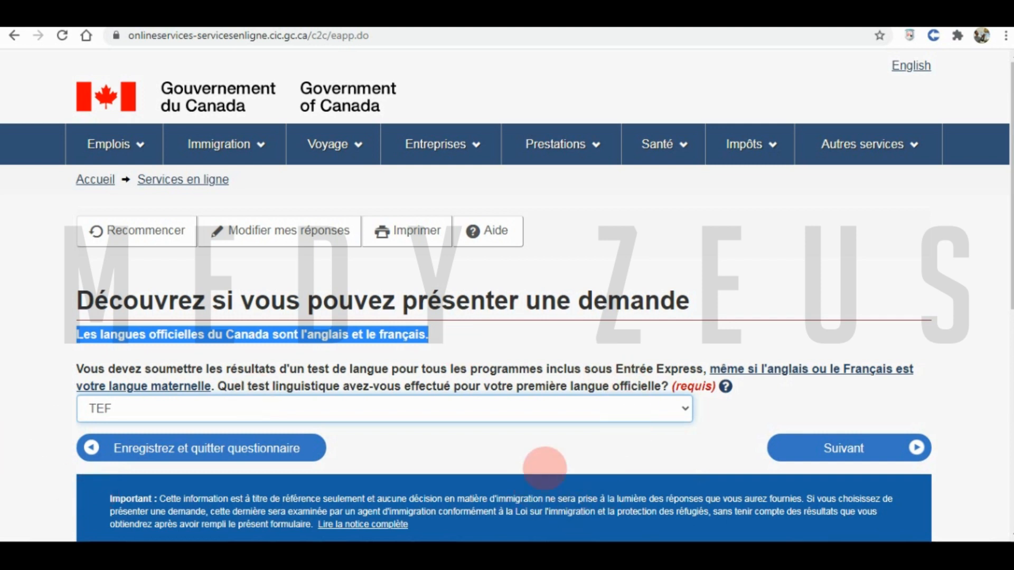
pyautogui.click(840, 449)
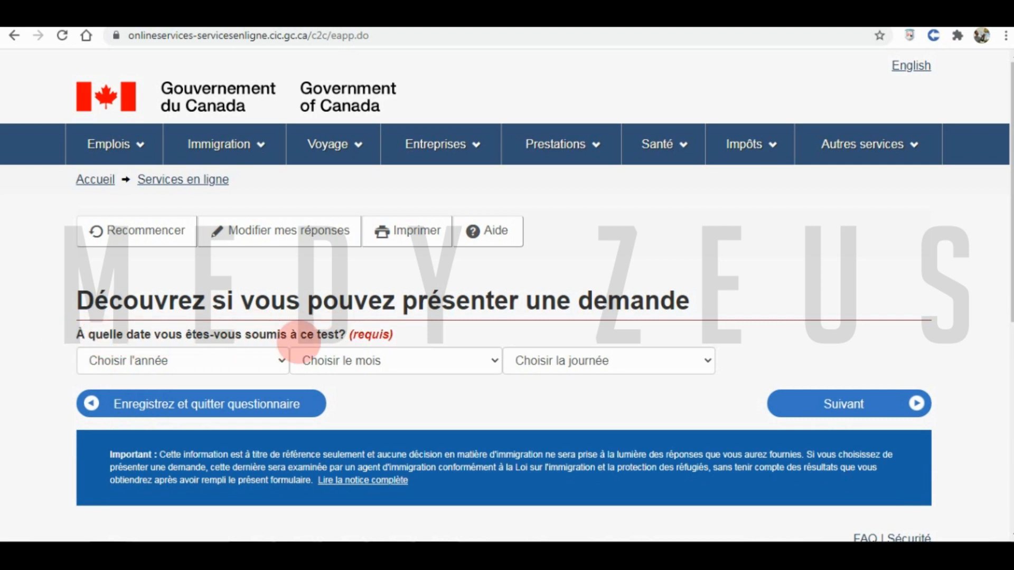
# - Enter 10 mars 2021 as the language test date and submit it
pyautogui.click(210, 360)
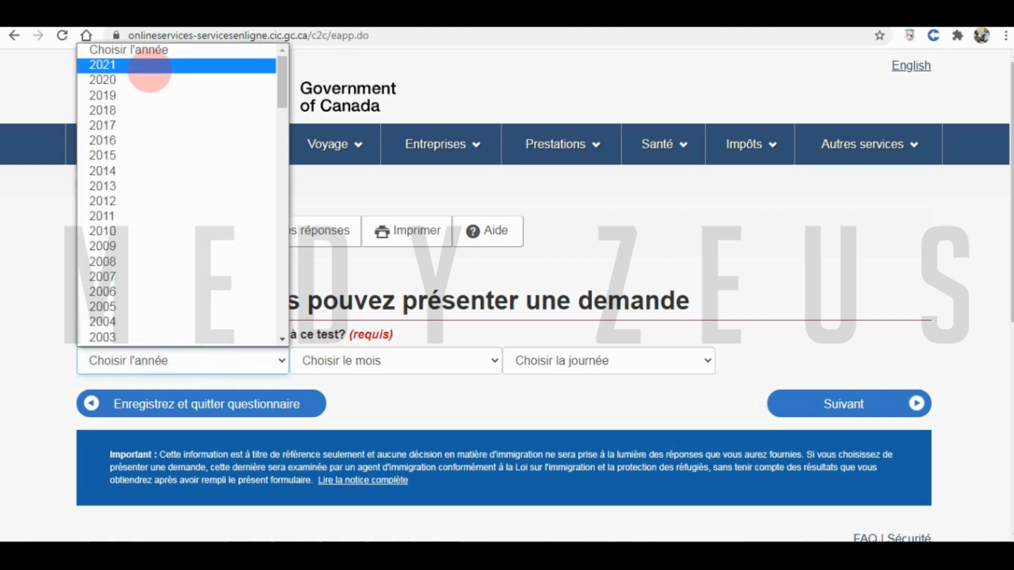
pyautogui.click(116, 65)
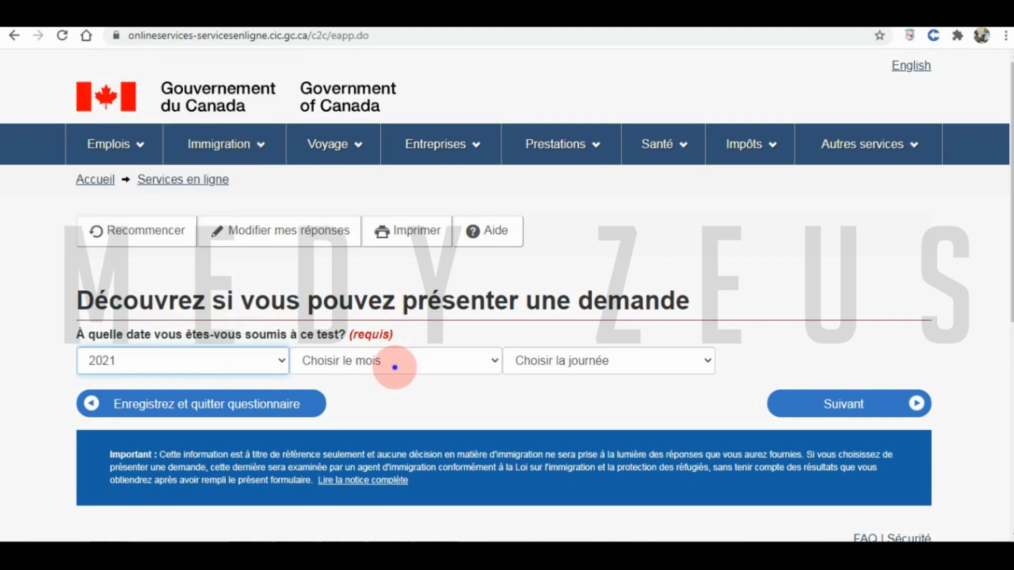
pyautogui.click(394, 367)
pyautogui.click(365, 199)
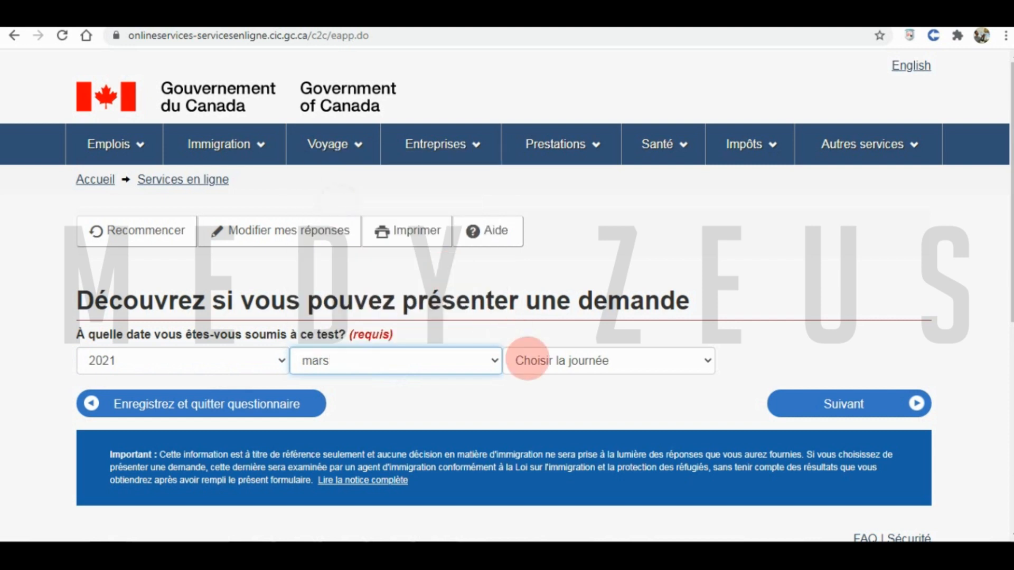
pyautogui.click(528, 360)
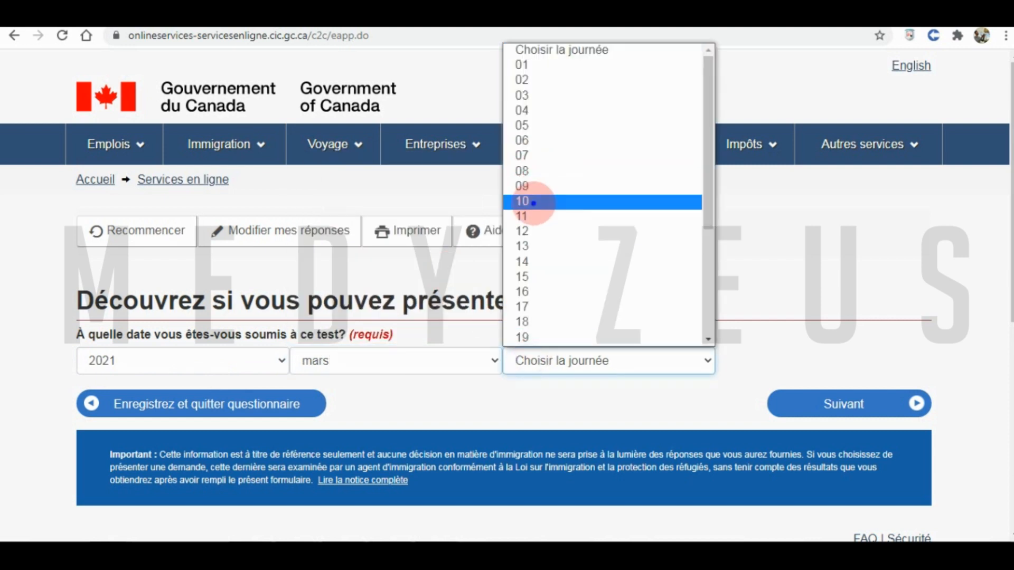
pyautogui.click(534, 203)
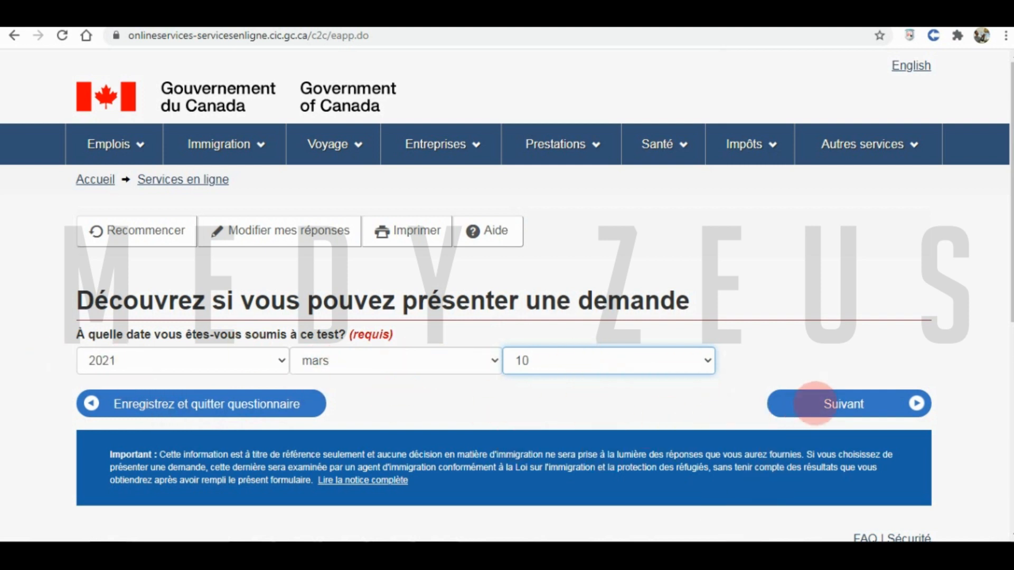
pyautogui.click(815, 403)
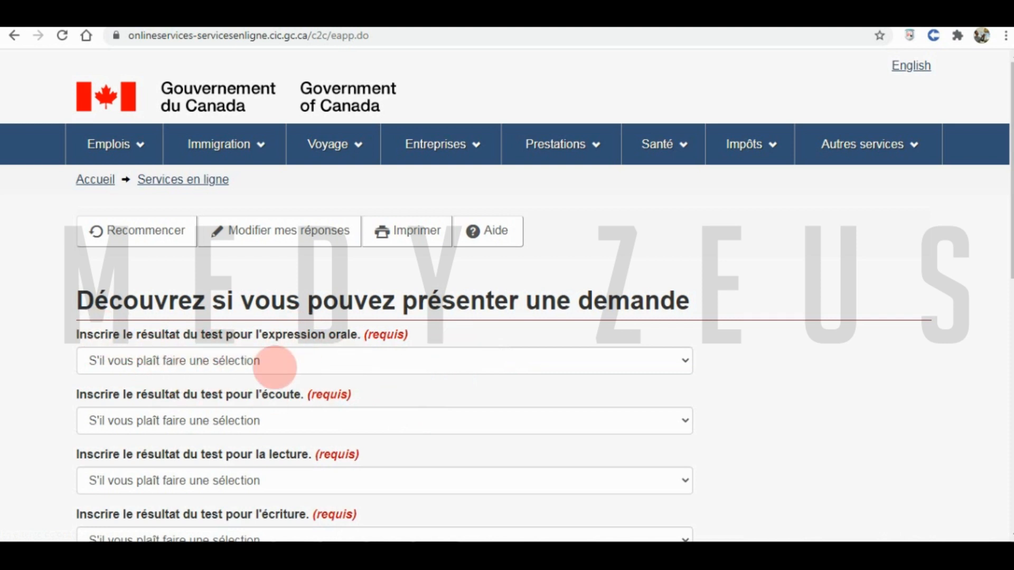
# - Set the TEF speaking score to 371-392 and listening to 298-315
pyautogui.click(275, 365)
pyautogui.click(221, 411)
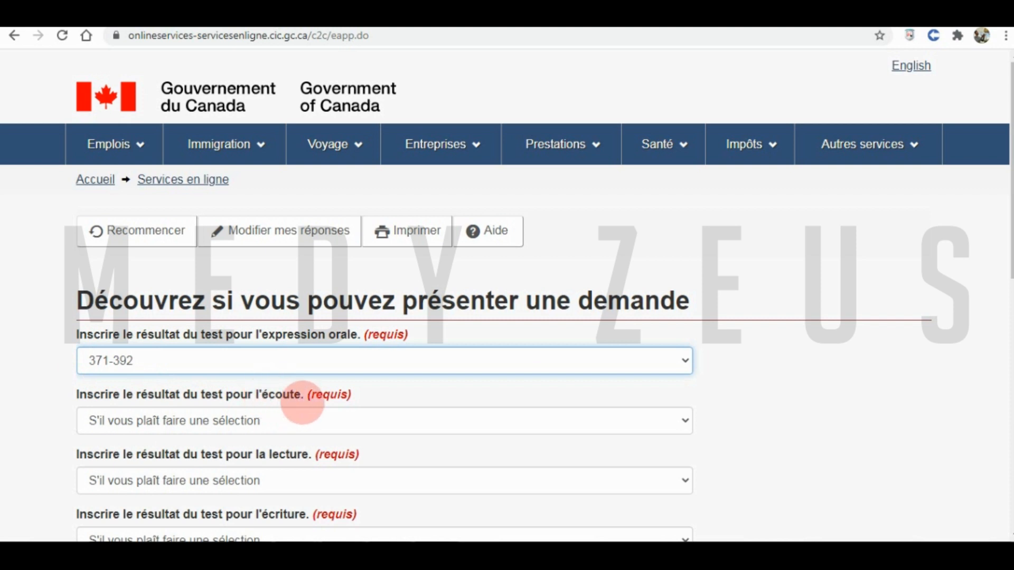
pyautogui.click(270, 421)
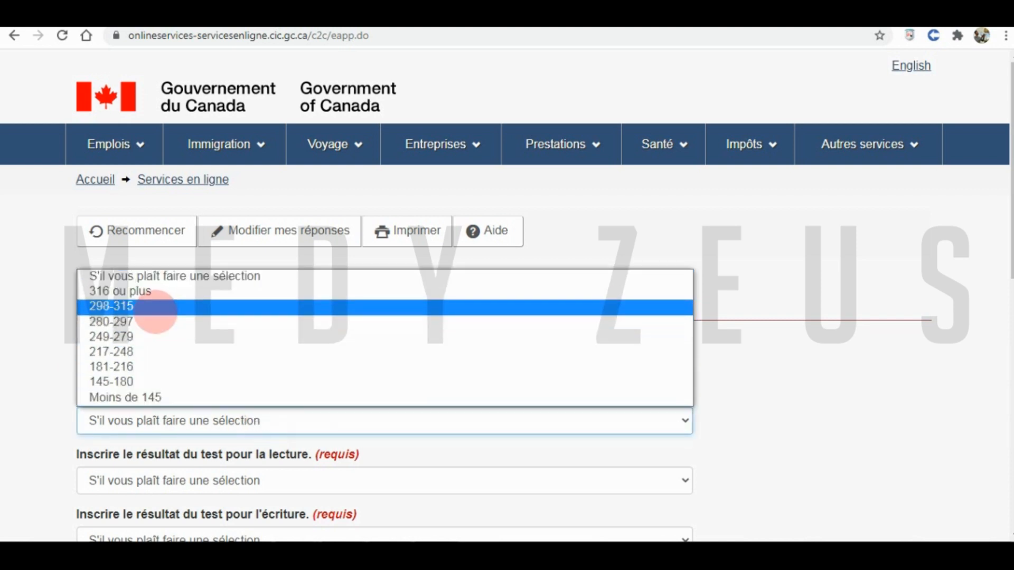
pyautogui.click(169, 309)
# - Set reading to 263 ou plus and writing to 393 ou plus, then submit the scores
pyautogui.click(149, 479)
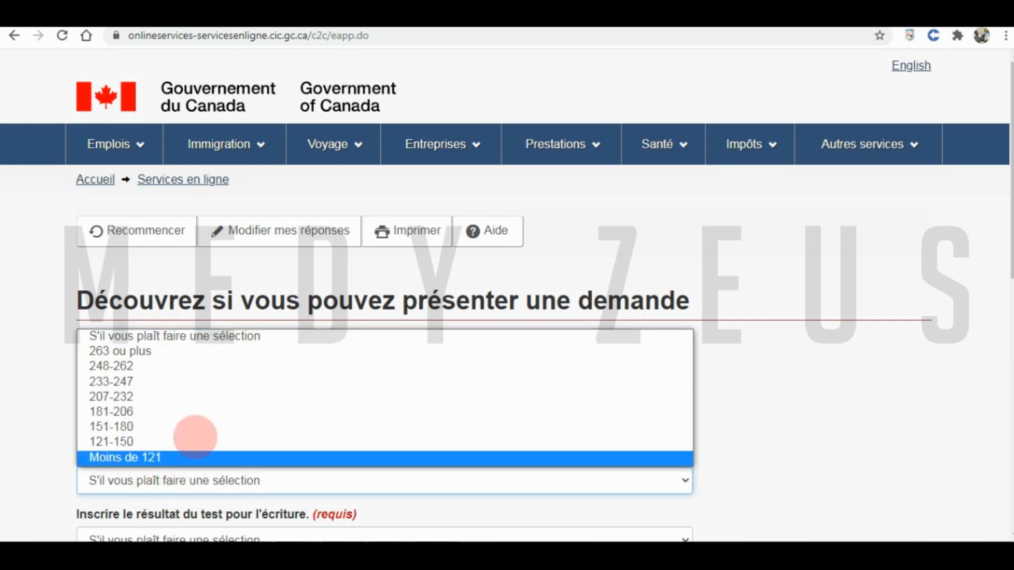
pyautogui.click(168, 351)
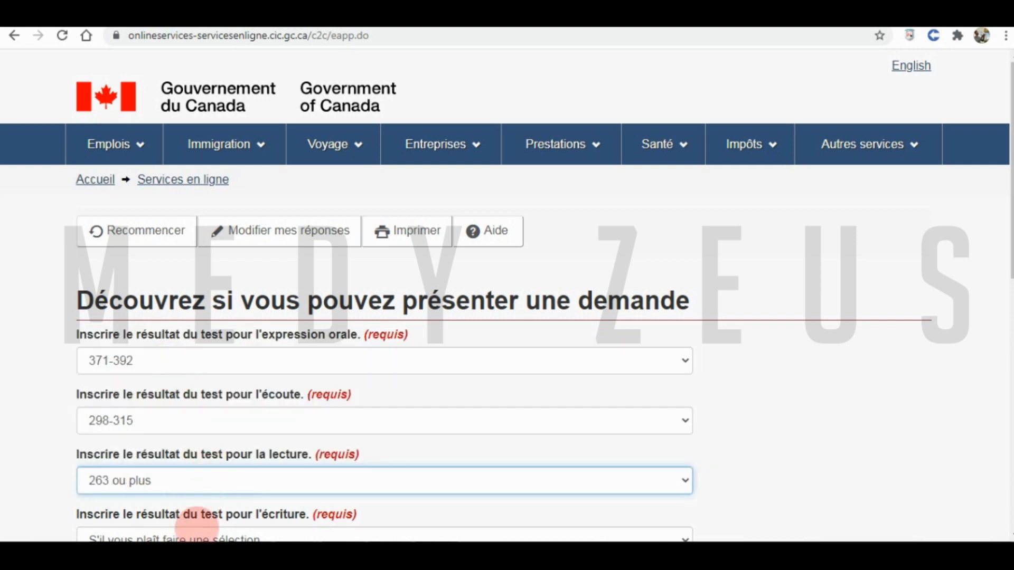
pyautogui.click(187, 533)
pyautogui.click(156, 400)
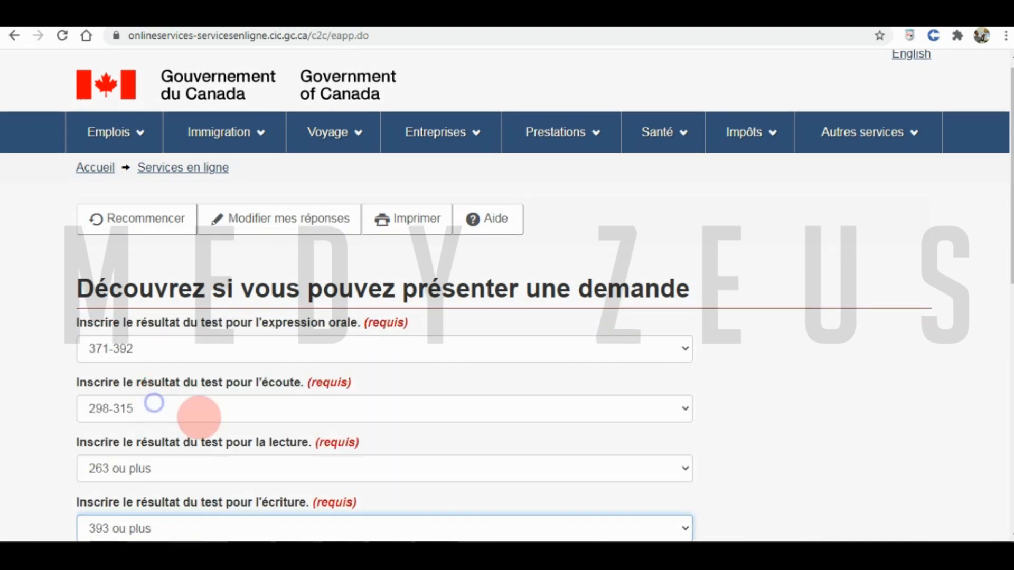
pyautogui.click(652, 437)
pyautogui.scroll(-1, 796, 398)
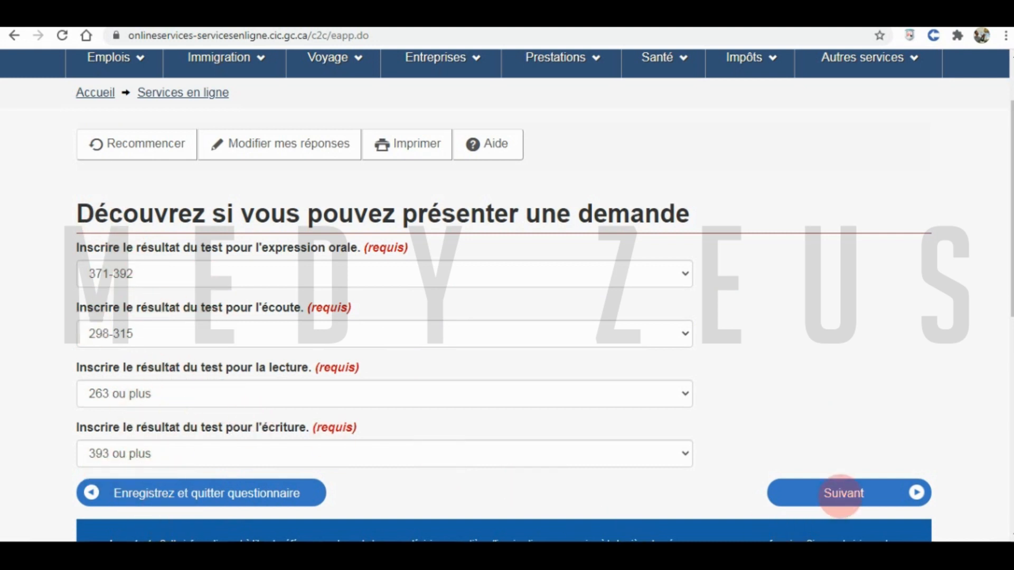
pyautogui.click(841, 494)
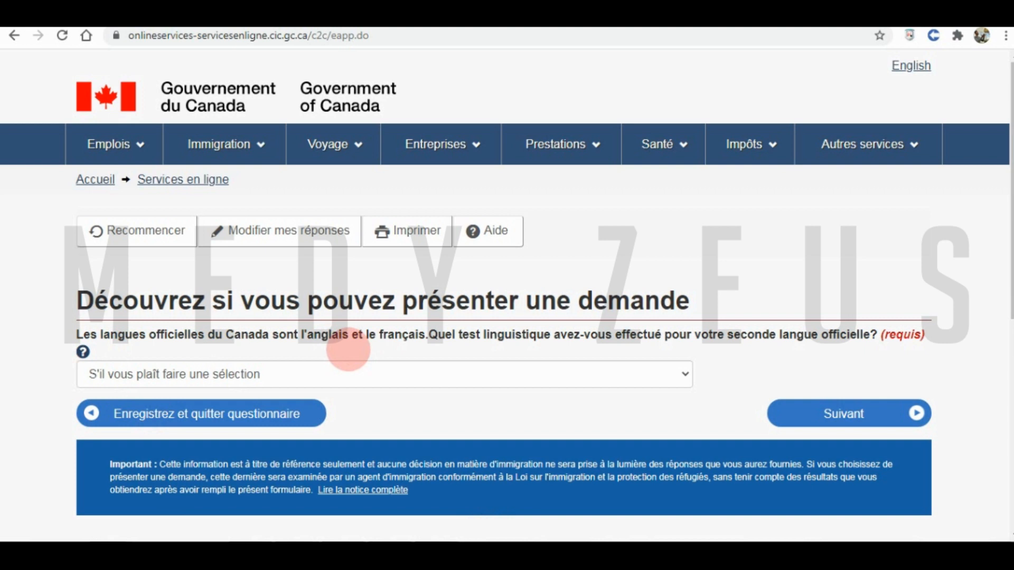
# - Report no second-language test (Aucun) and submit the answer
pyautogui.click(267, 377)
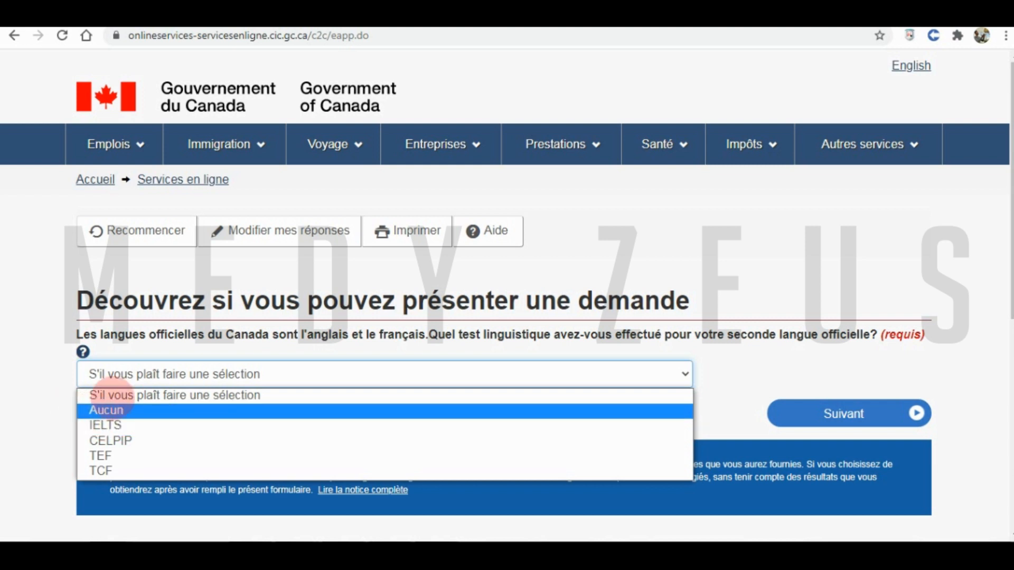
pyautogui.click(87, 410)
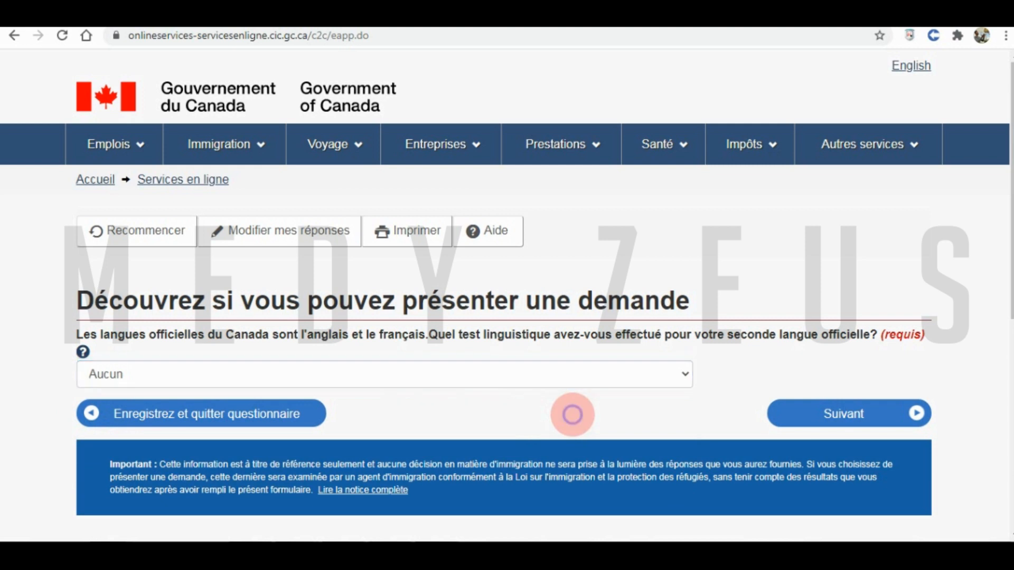
pyautogui.click(822, 413)
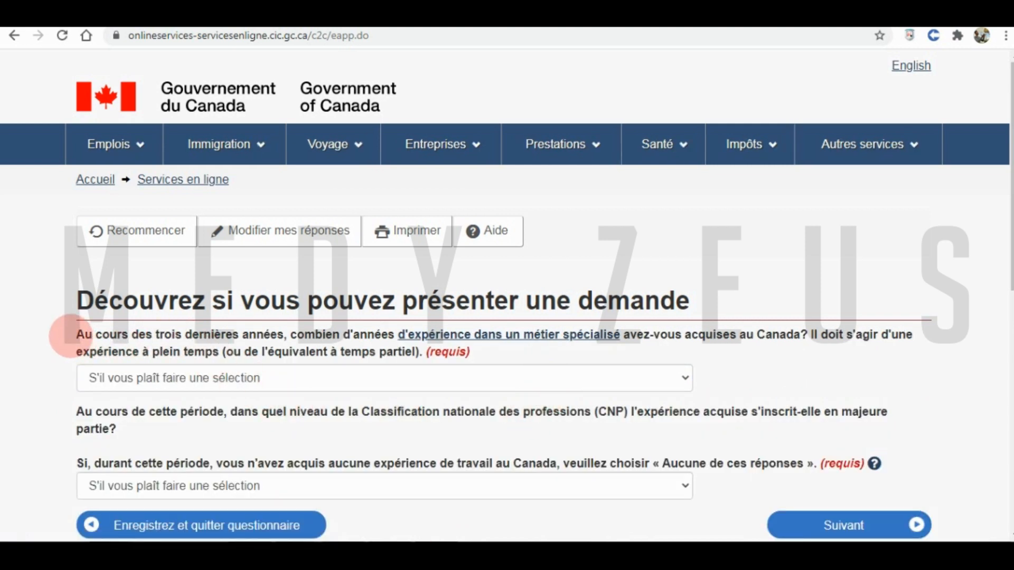
# - Read through the Canadian skilled experience question, highlighting its key phrases
pyautogui.moveTo(76, 337); pyautogui.dragTo(481, 353)
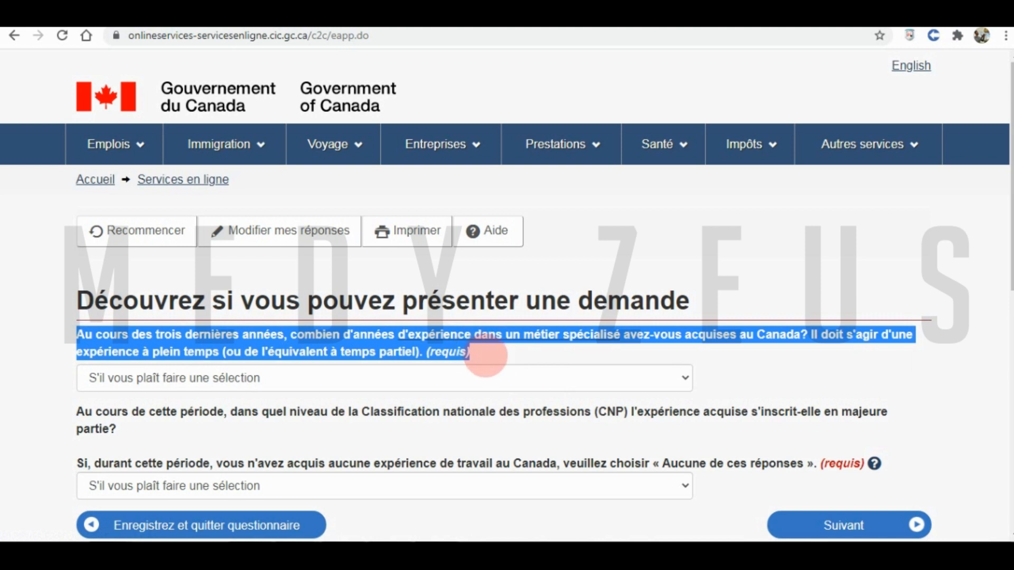
pyautogui.click(61, 335)
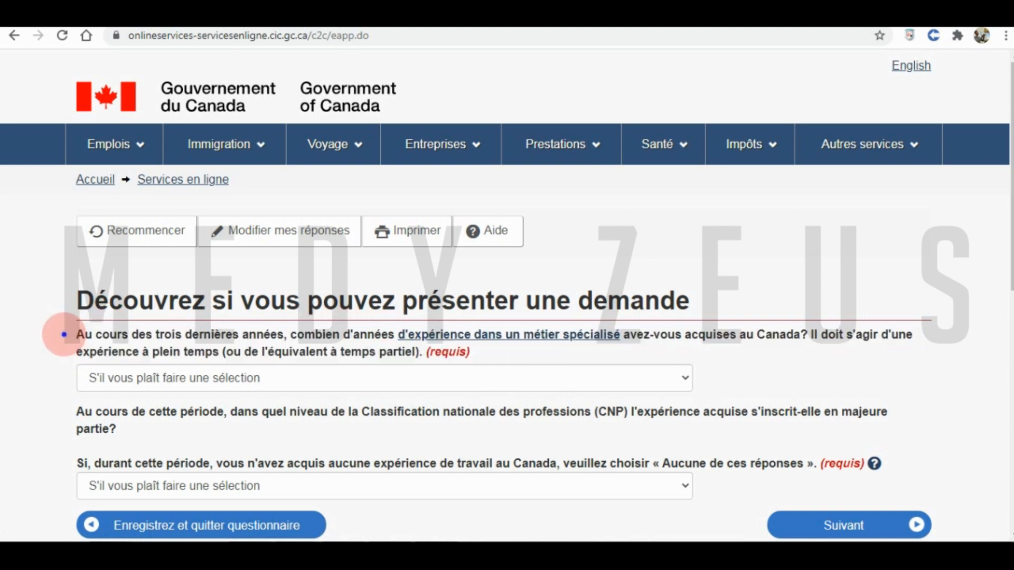
pyautogui.moveTo(78, 335); pyautogui.dragTo(277, 335)
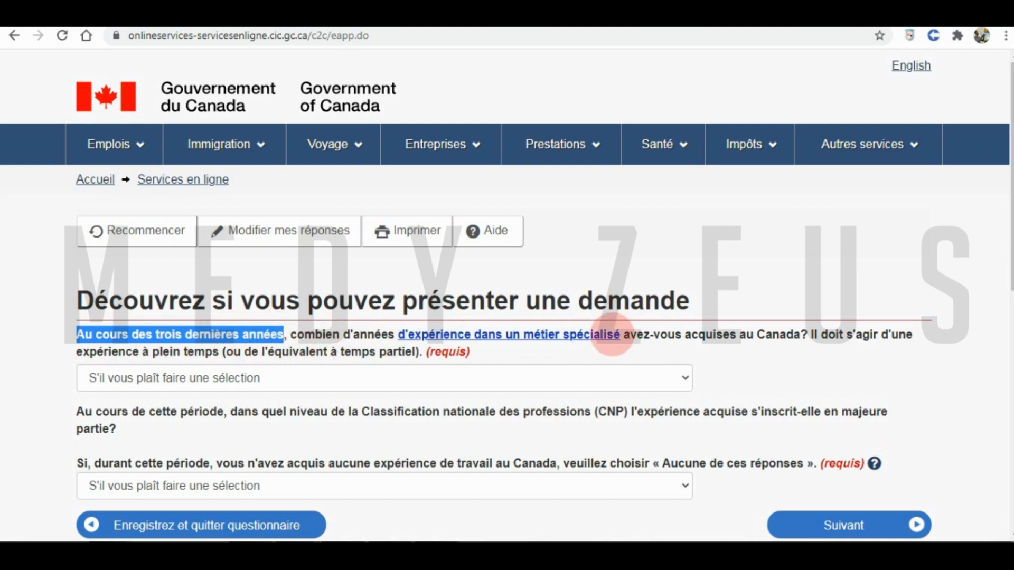
pyautogui.moveTo(745, 334); pyautogui.dragTo(793, 335)
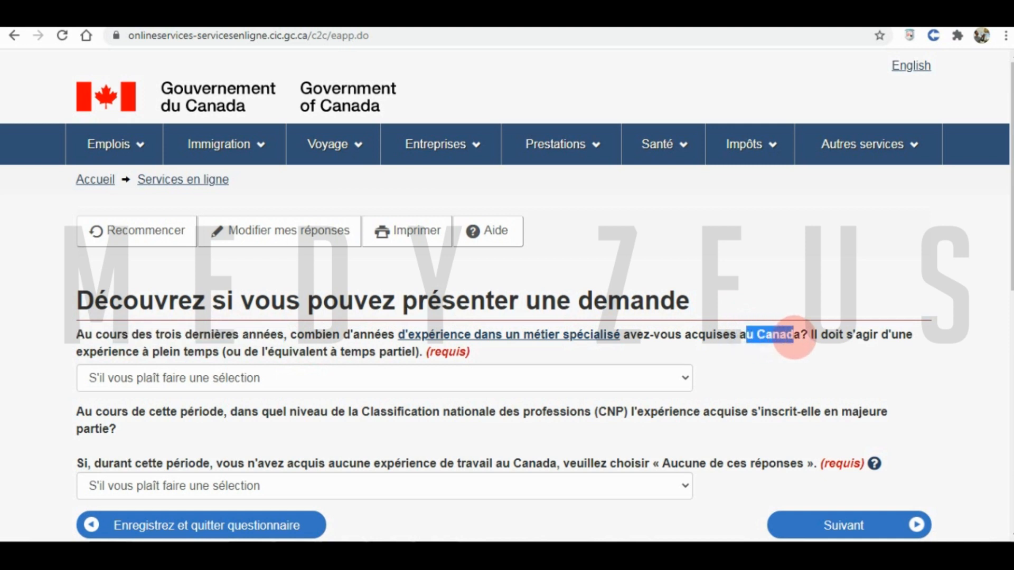
pyautogui.click(749, 363)
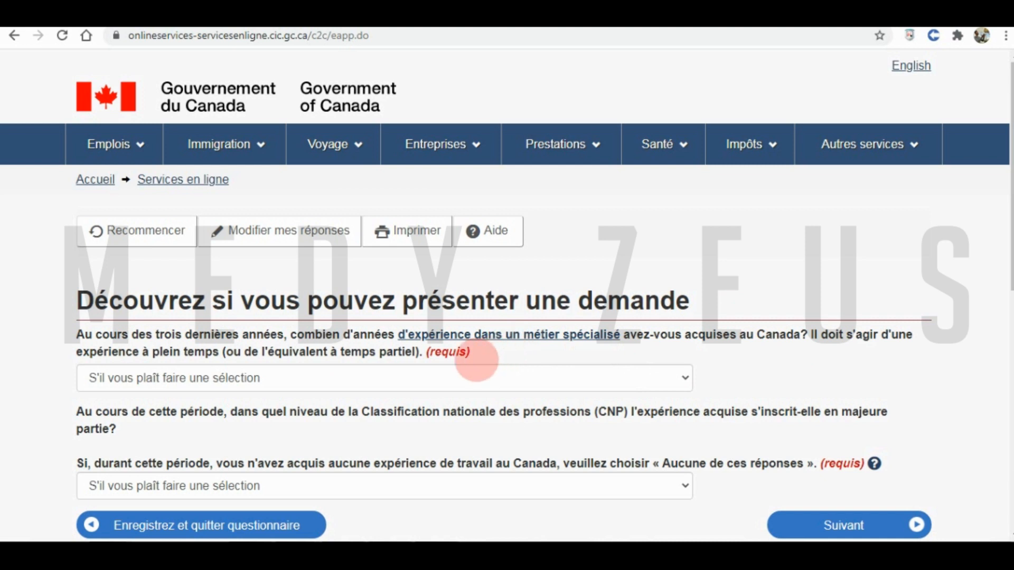
# - Answer Aucune for Canadian experience and Aucun des précédents for CNP level, then submit
pyautogui.click(381, 374)
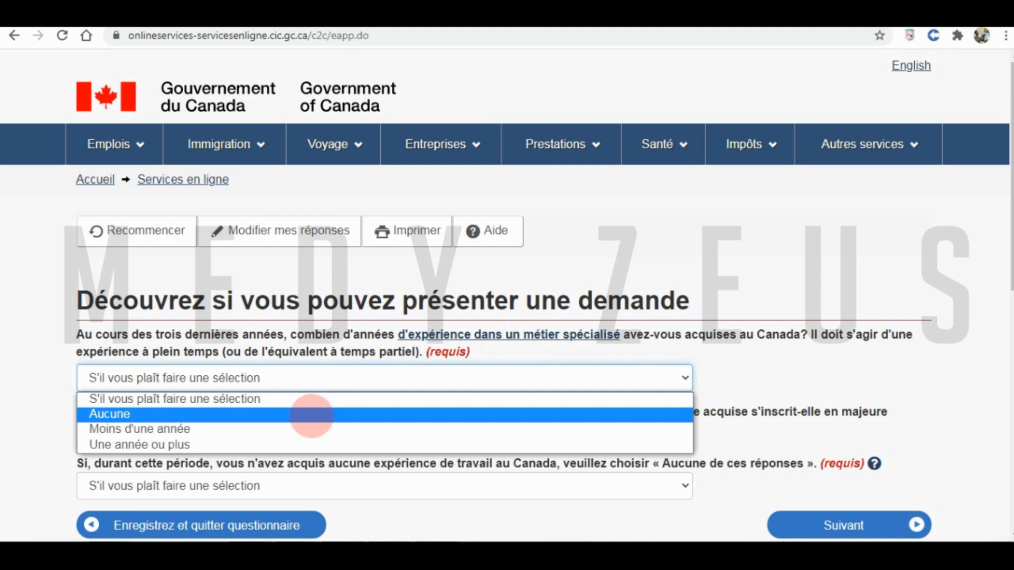
pyautogui.click(311, 415)
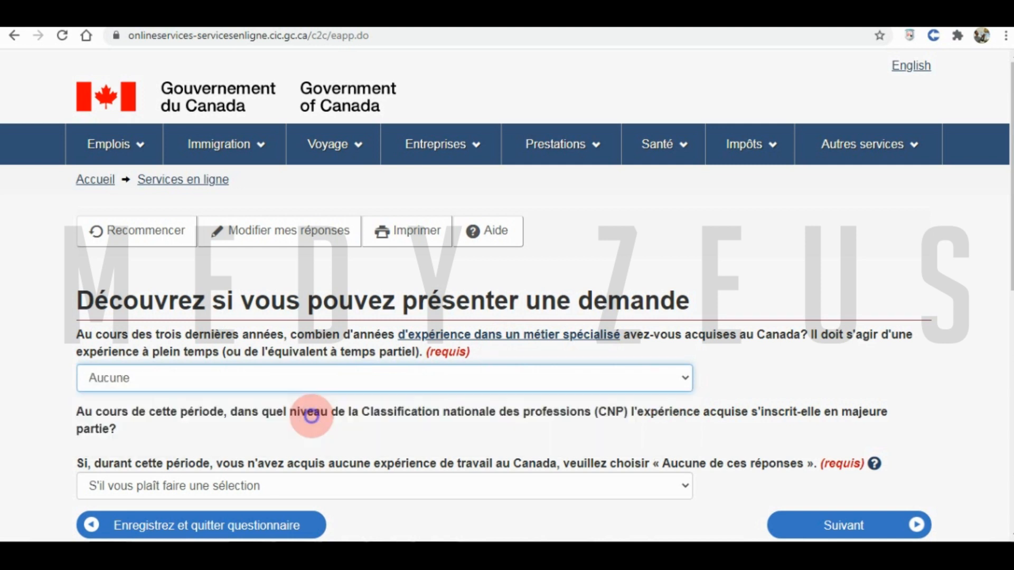
pyautogui.click(236, 485)
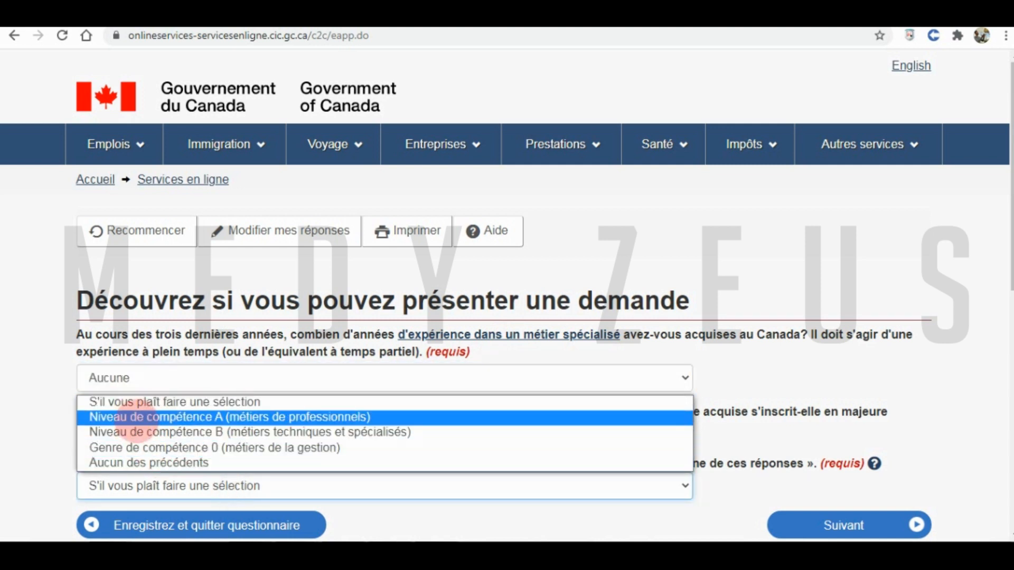
pyautogui.click(153, 463)
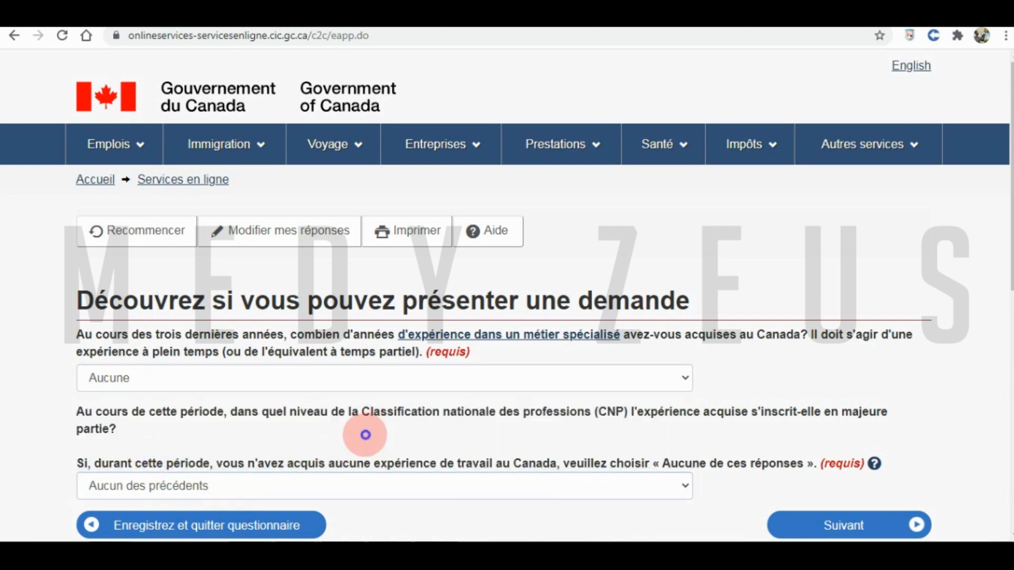
pyautogui.click(833, 526)
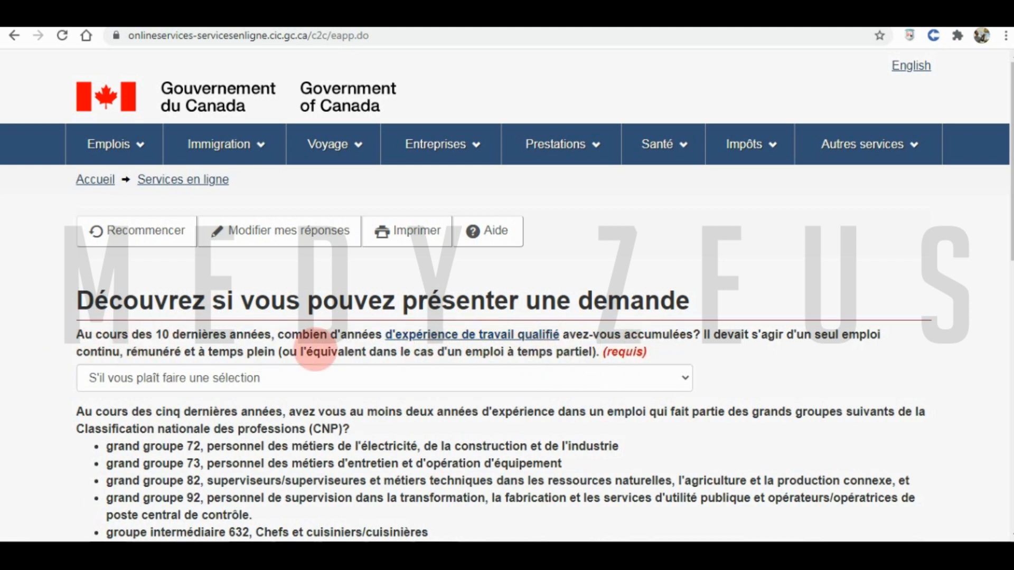
# - Report Quatre à cinq years of qualified skilled work experience
pyautogui.moveTo(78, 335); pyautogui.dragTo(666, 350)
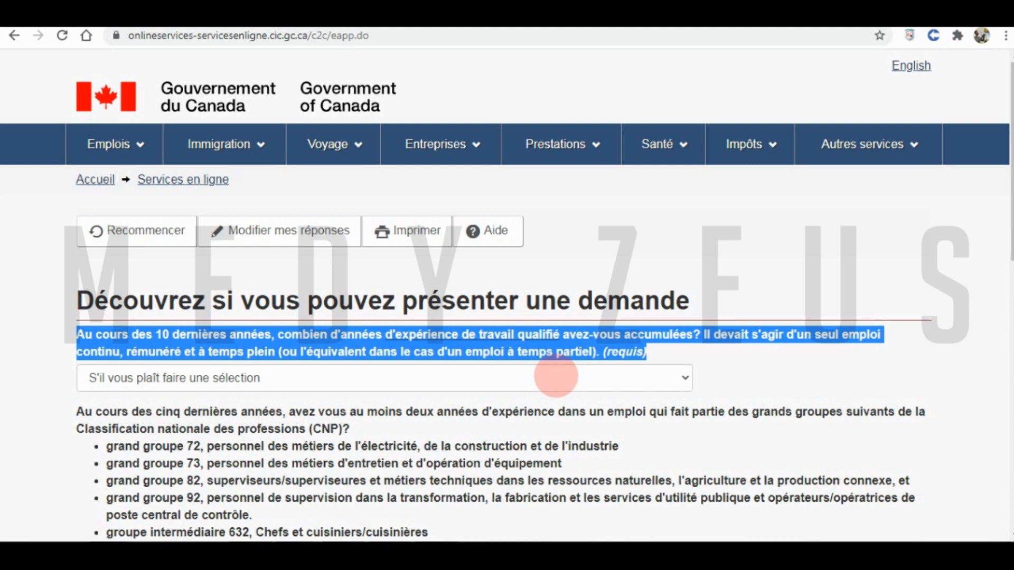
pyautogui.click(555, 374)
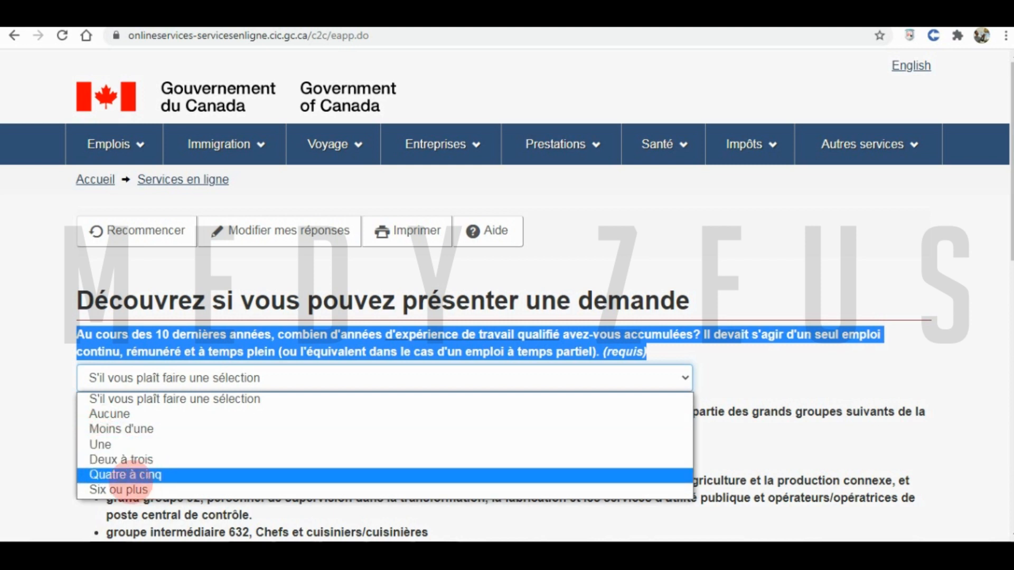
pyautogui.click(117, 474)
pyautogui.scroll(-2, 28, 422)
pyautogui.scroll(-1, 28, 423)
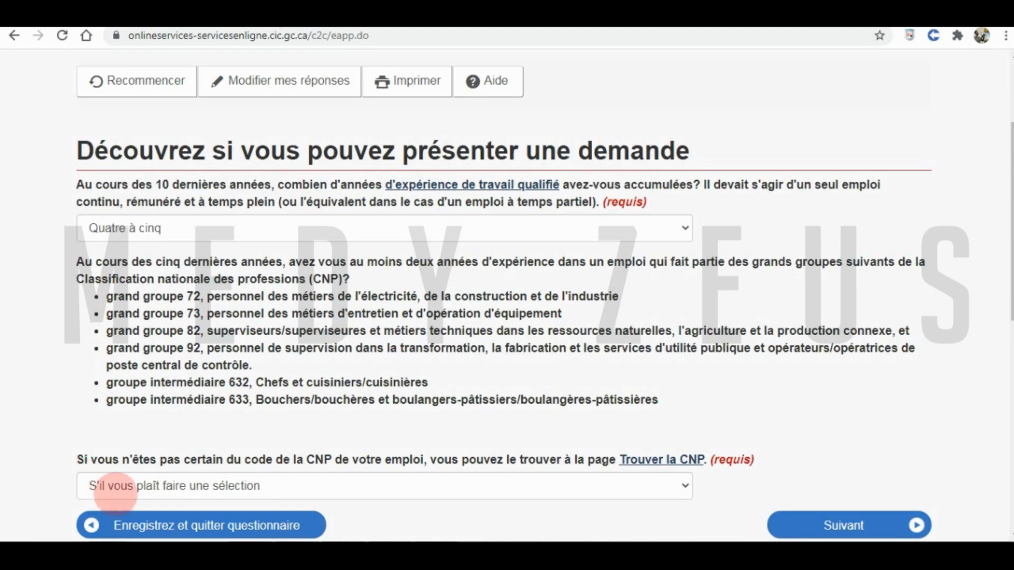
pyautogui.scroll(-1, 159, 460)
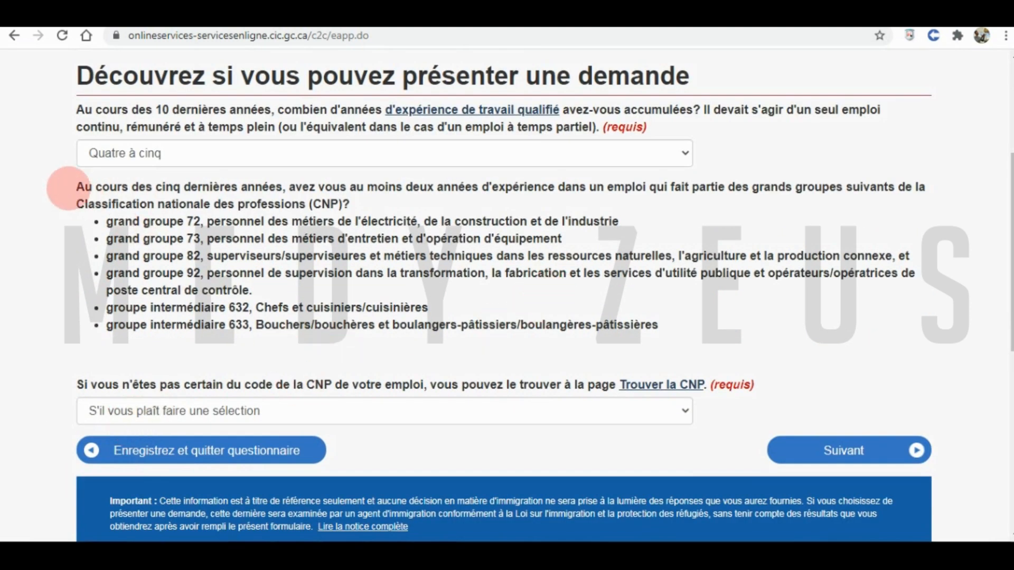
# - Answer Aucune for trade experience and submit the work experience answers
pyautogui.moveTo(75, 186); pyautogui.dragTo(659, 323)
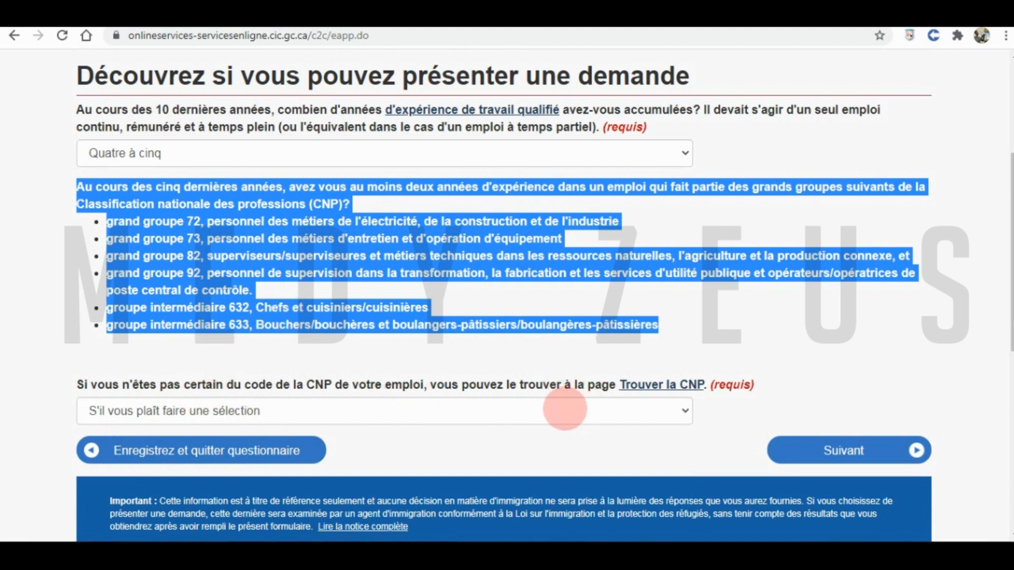
pyautogui.click(564, 409)
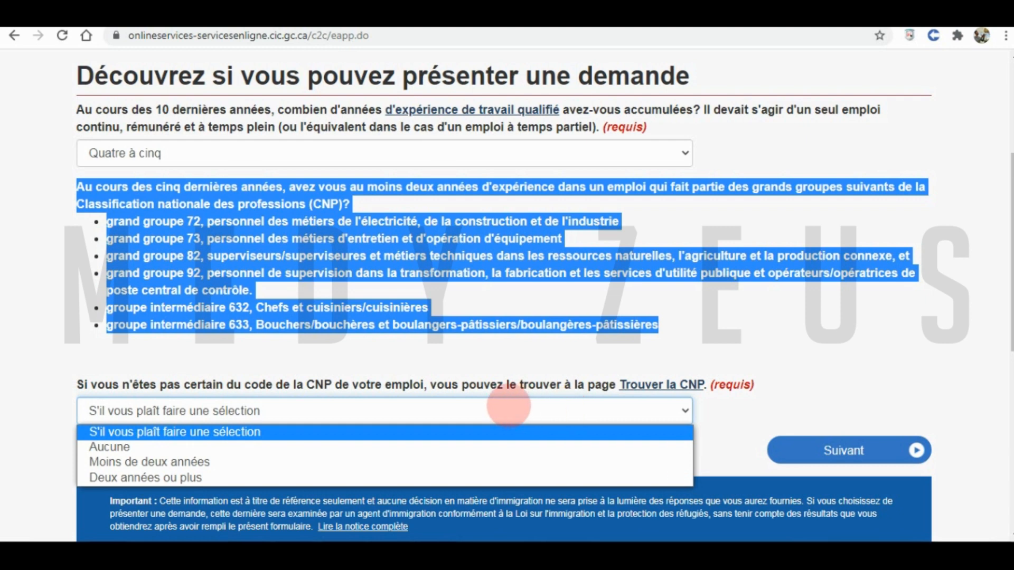
pyautogui.click(443, 447)
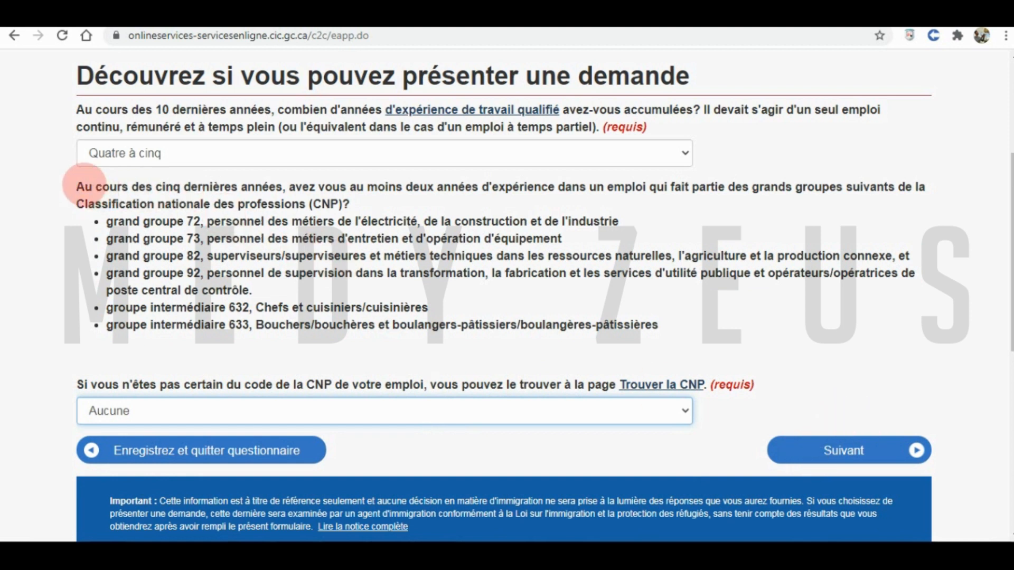
pyautogui.moveTo(80, 185); pyautogui.dragTo(663, 323)
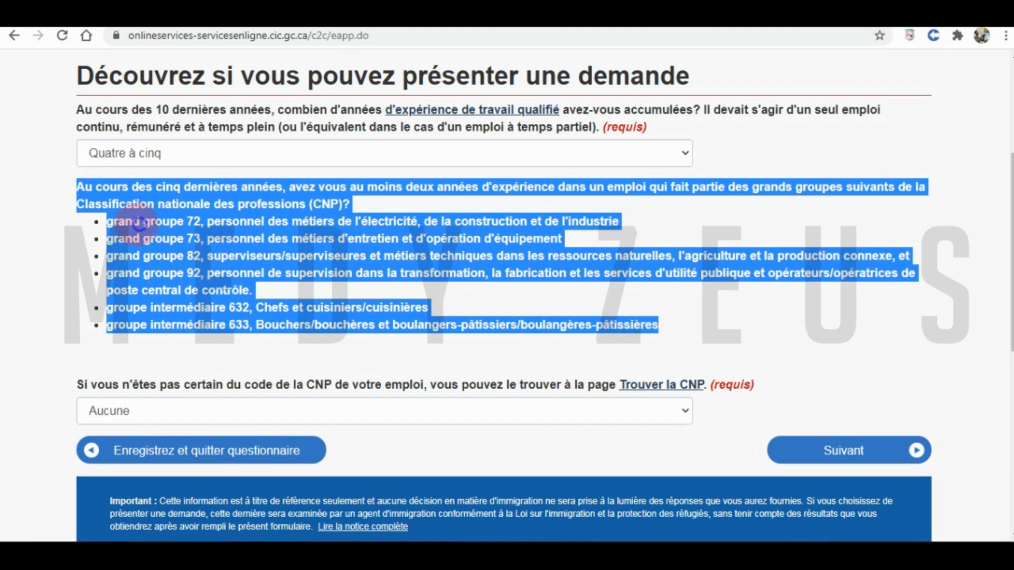
pyautogui.click(138, 224)
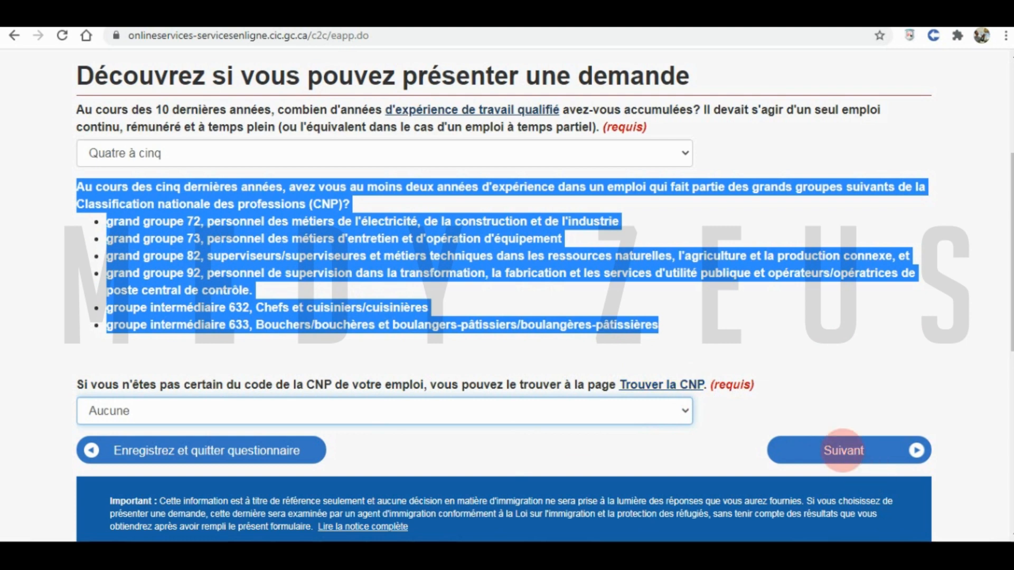
pyautogui.click(840, 451)
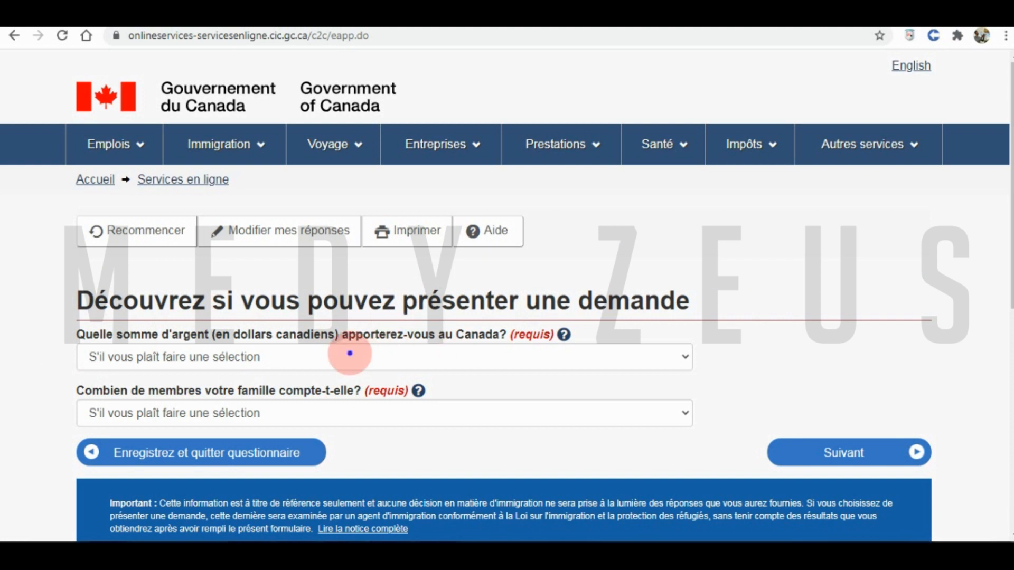
# - Choose 13,213 - 16,448 dollars in funds and a family size of 1, then submit
pyautogui.click(350, 356)
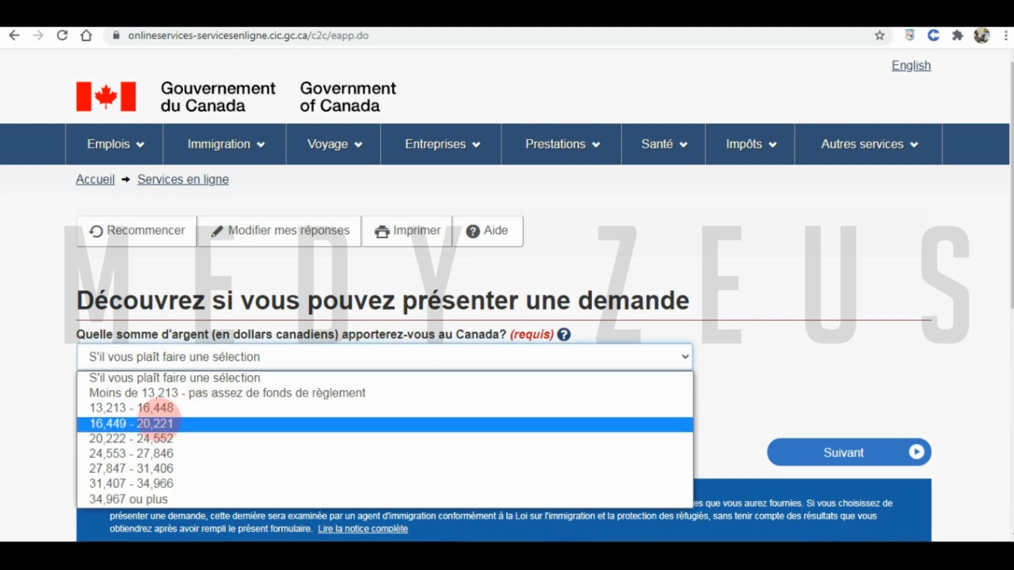
pyautogui.click(111, 407)
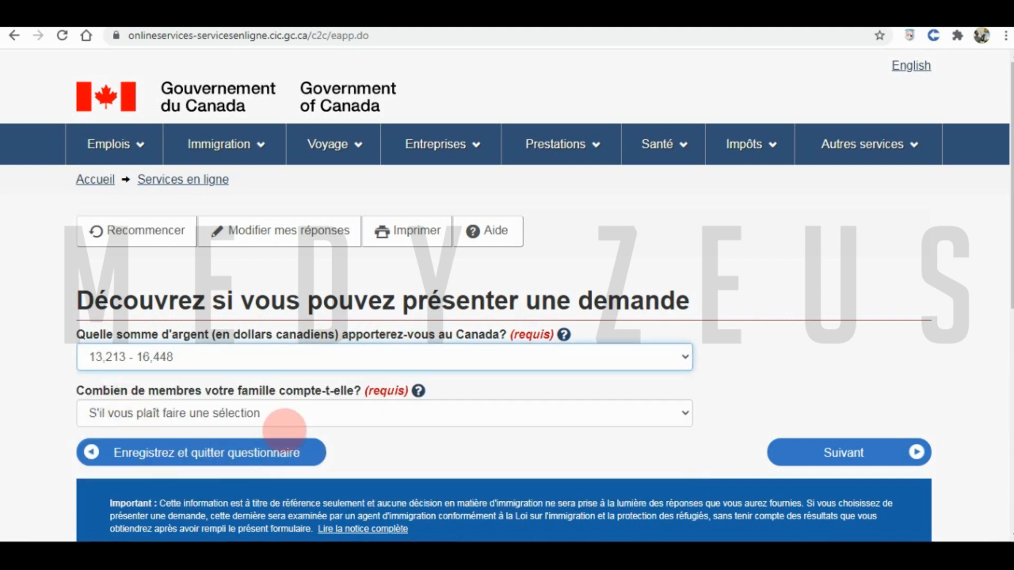
pyautogui.click(158, 359)
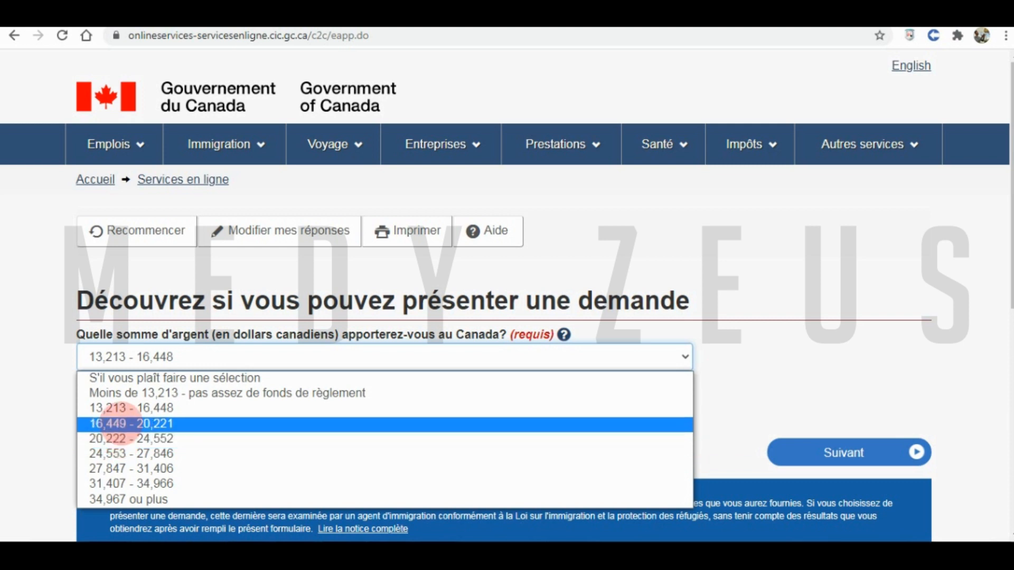
pyautogui.click(105, 408)
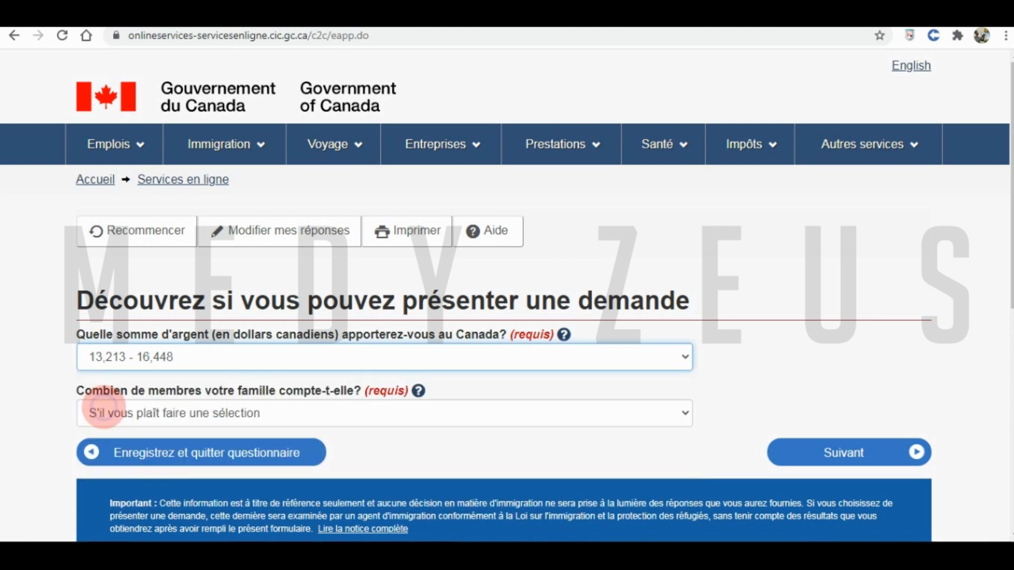
pyautogui.click(130, 414)
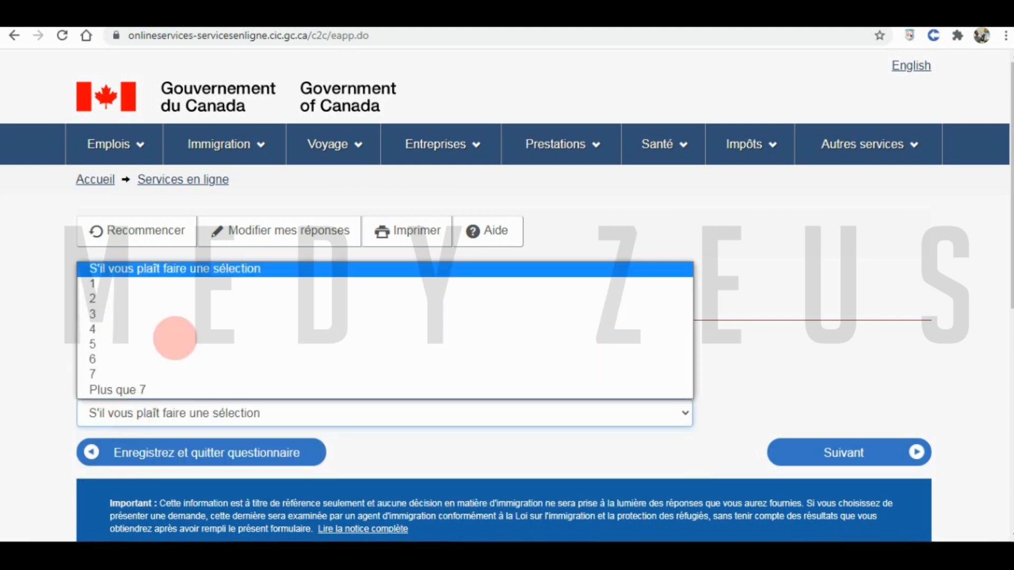
pyautogui.click(125, 285)
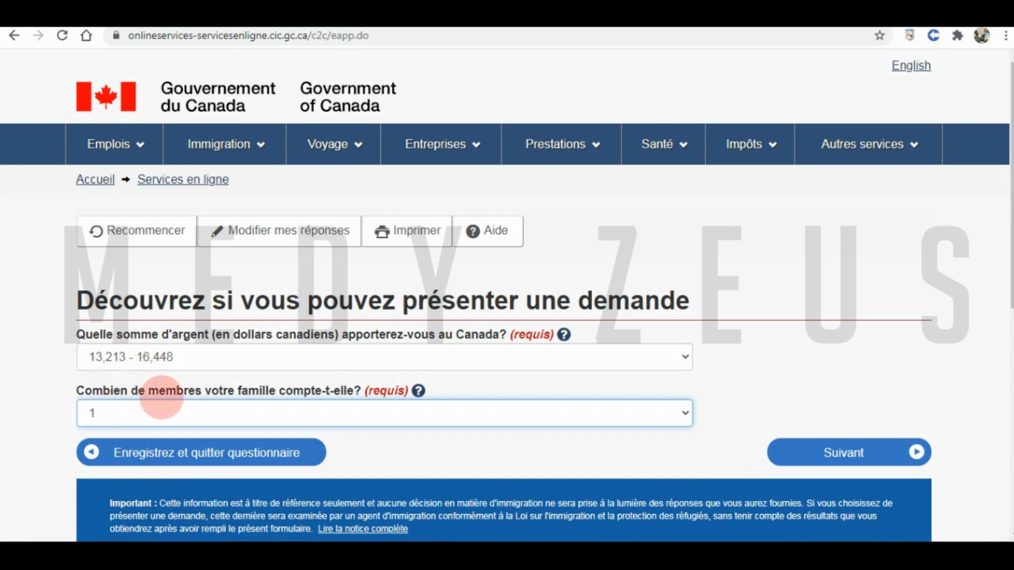
pyautogui.click(158, 415)
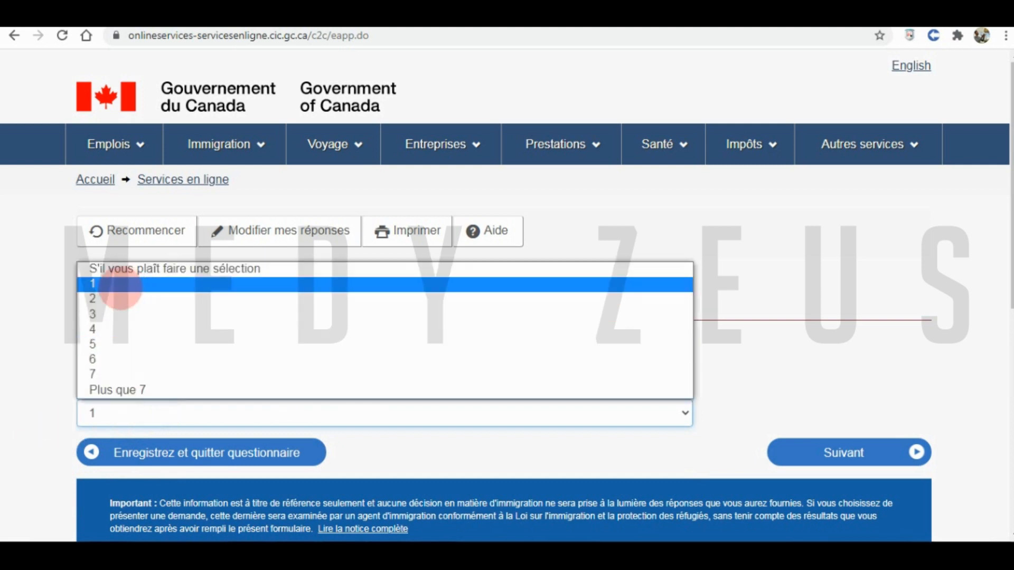
pyautogui.click(120, 285)
pyautogui.click(132, 415)
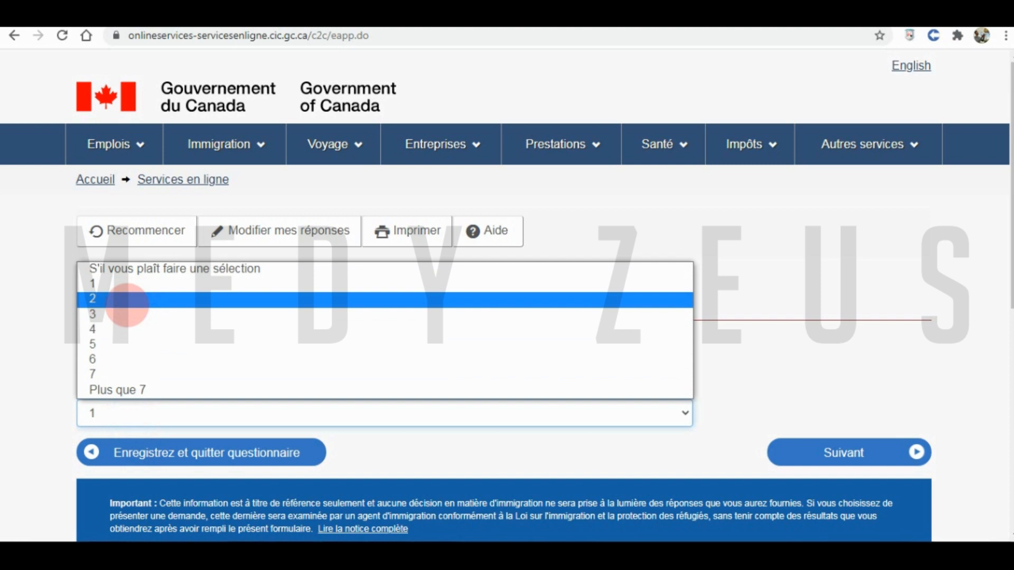
pyautogui.click(90, 284)
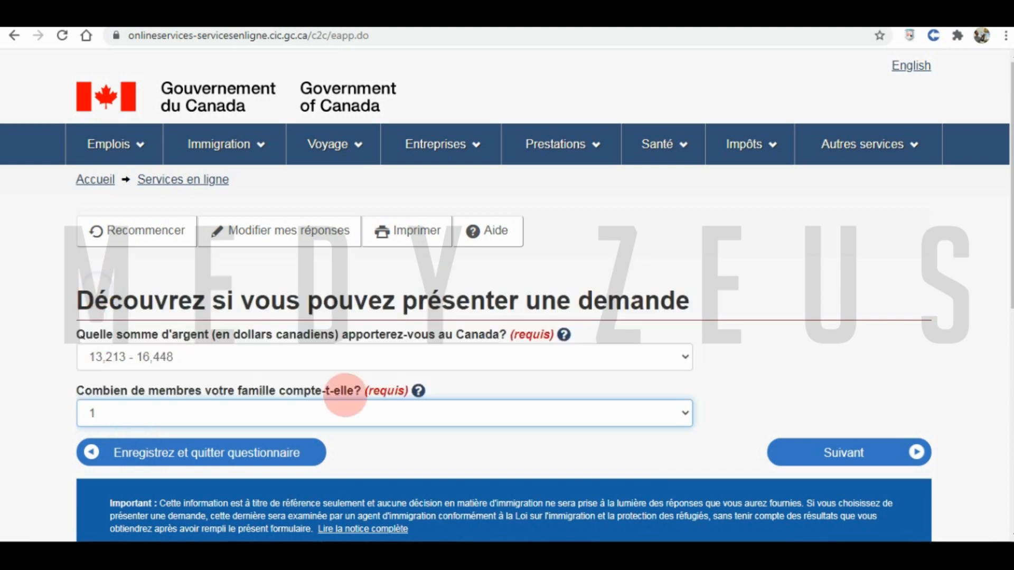
pyautogui.click(645, 457)
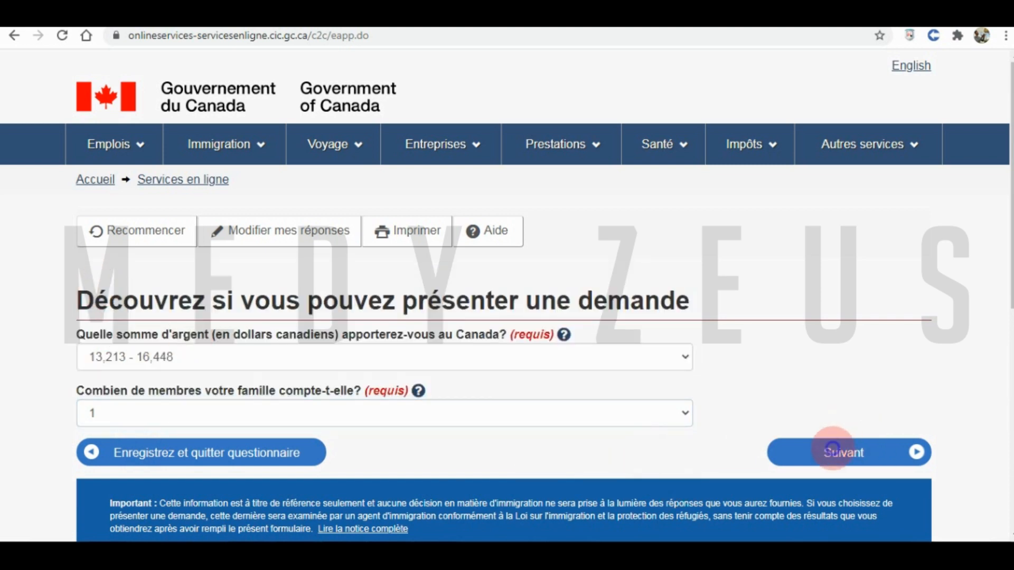
pyautogui.click(832, 450)
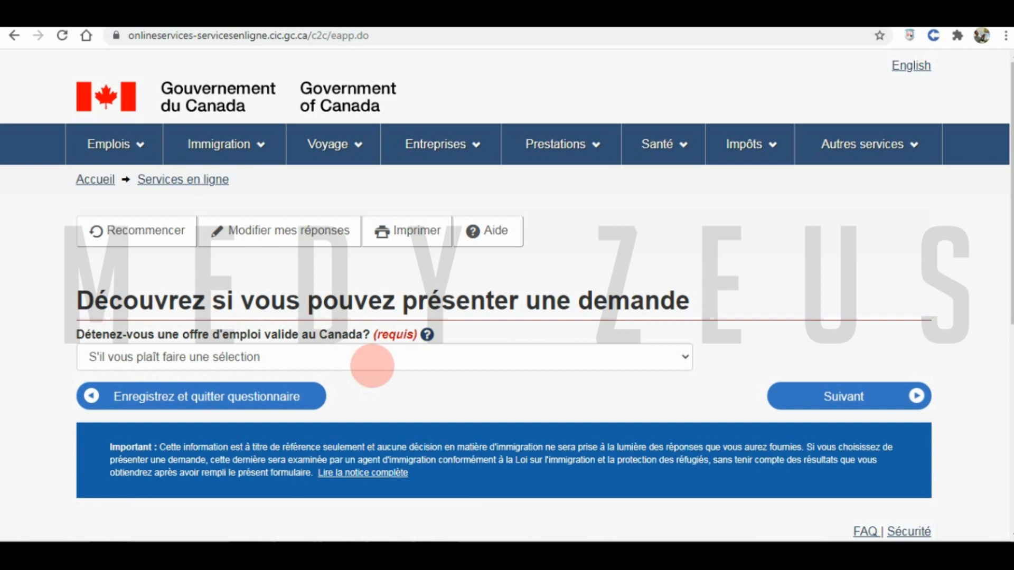
# - Answer Non to holding a valid job offer and submit
pyautogui.click(372, 365)
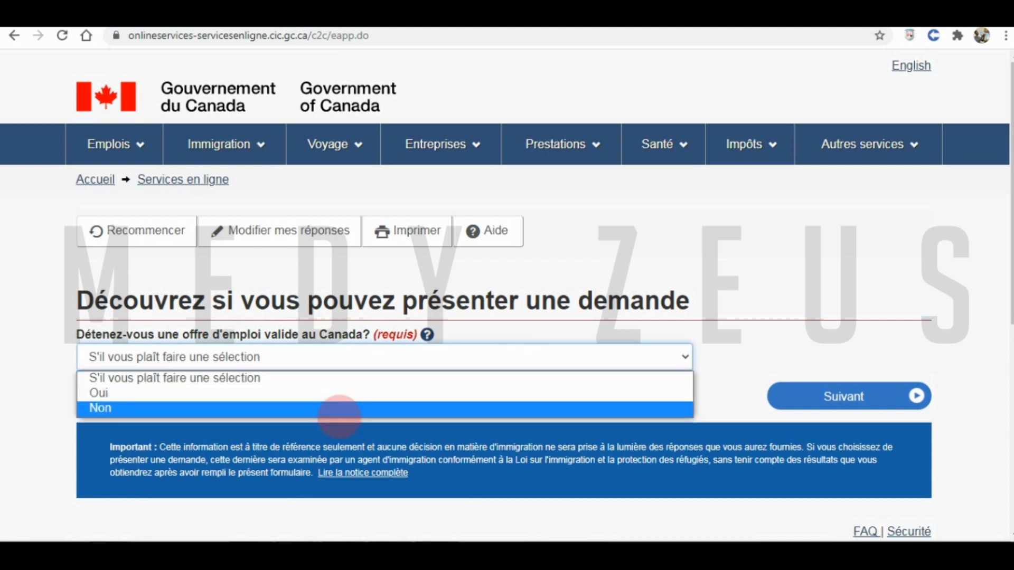
pyautogui.click(332, 410)
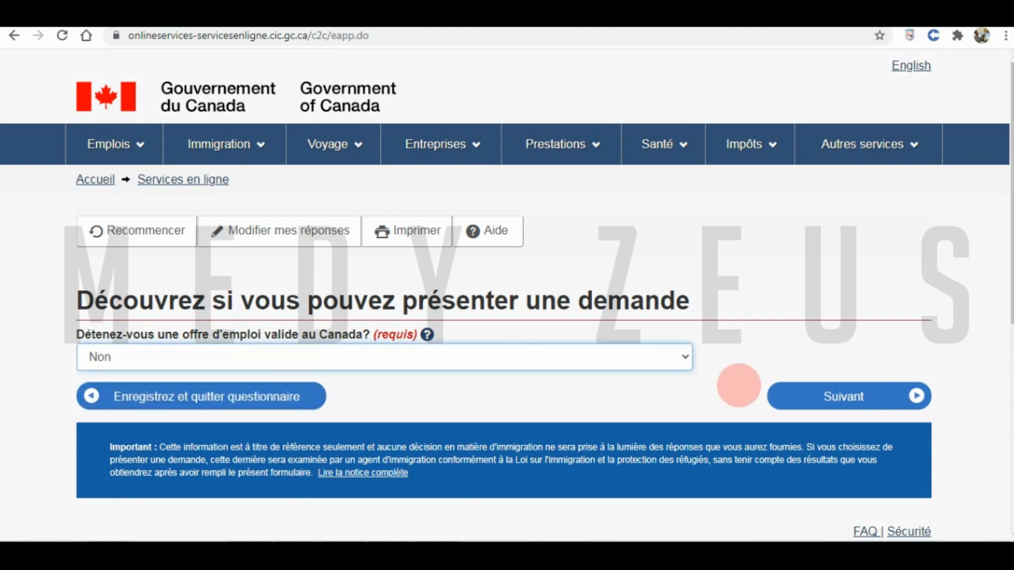
pyautogui.click(831, 396)
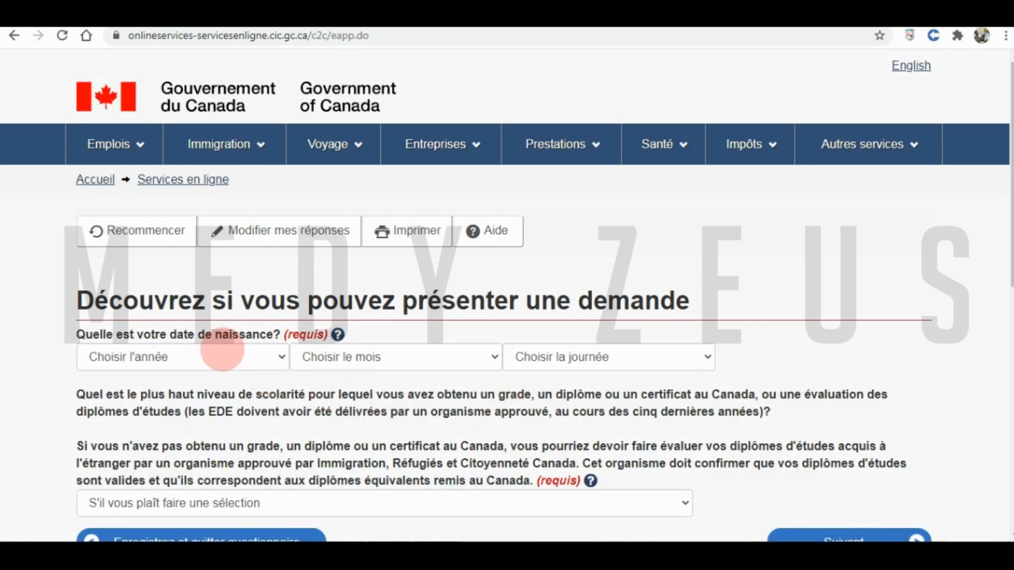
# - Enter a birth date of 17 septembre 1992
pyautogui.click(218, 351)
pyautogui.scroll(-7, 174, 264)
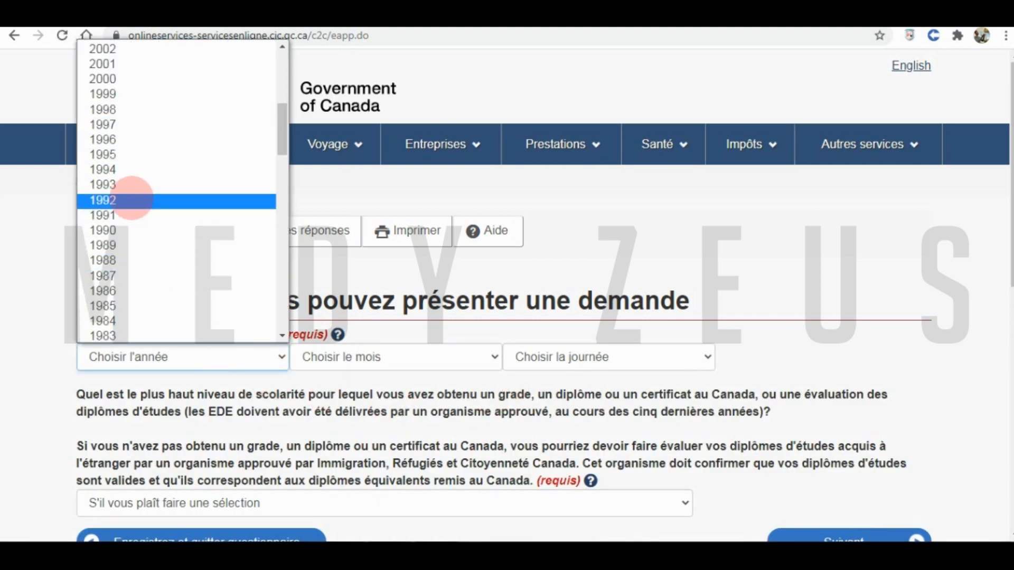
pyautogui.click(131, 200)
pyautogui.click(339, 355)
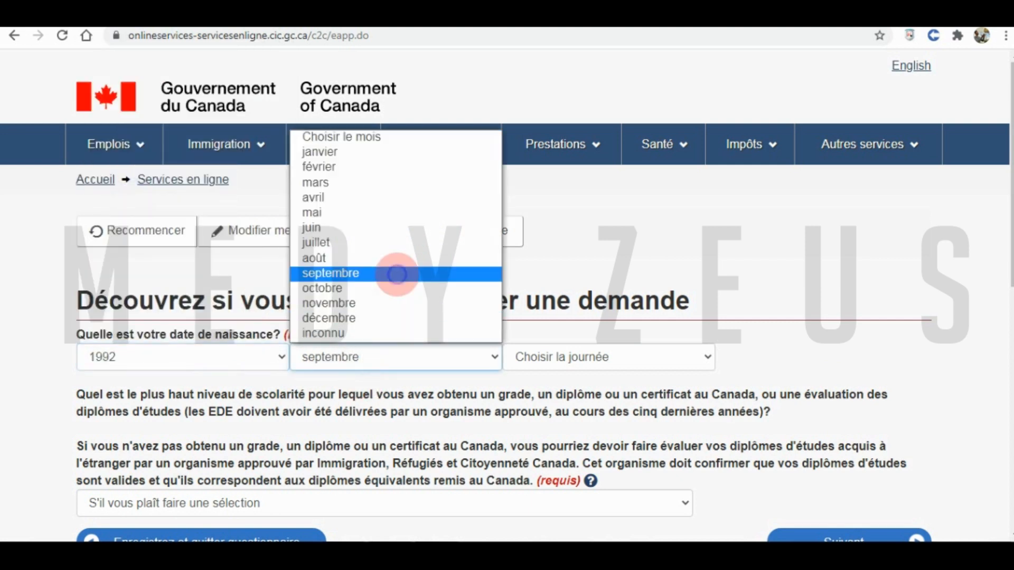
pyautogui.click(396, 271)
pyautogui.click(663, 348)
pyautogui.click(631, 272)
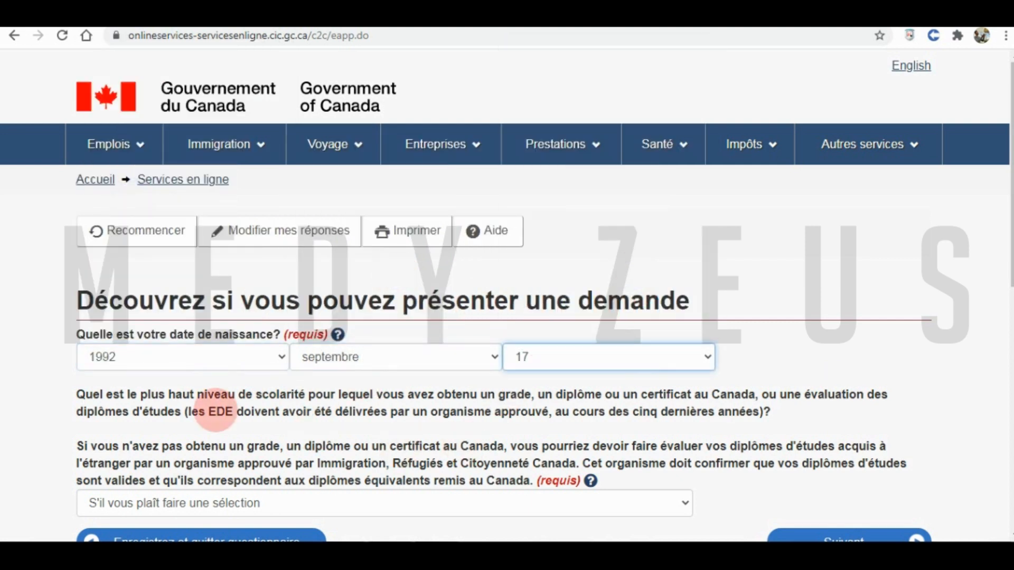
pyautogui.click(67, 425)
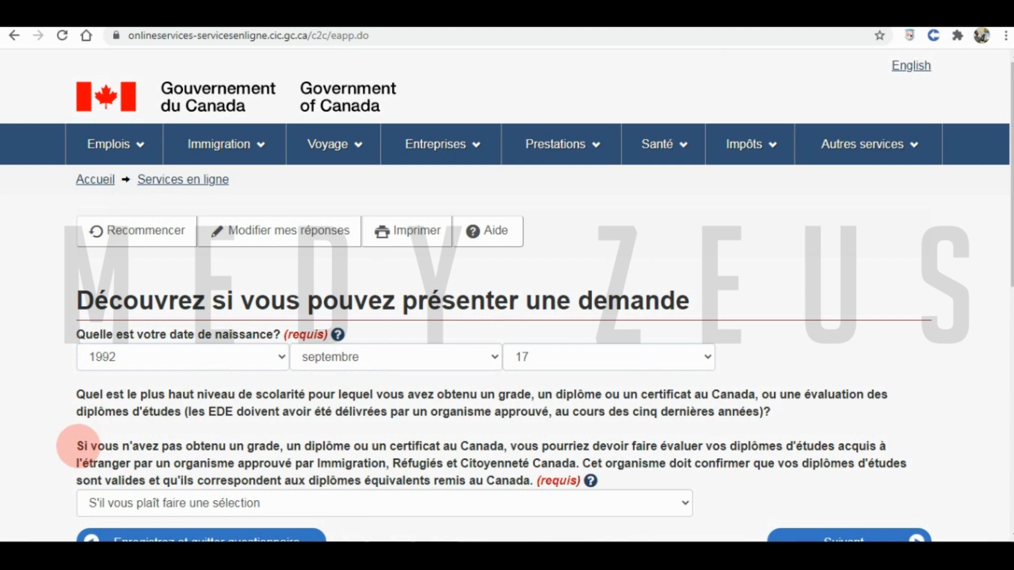
# - Choose the postsecondary diploma of three years or more as education level and submit
pyautogui.moveTo(78, 446); pyautogui.dragTo(604, 499)
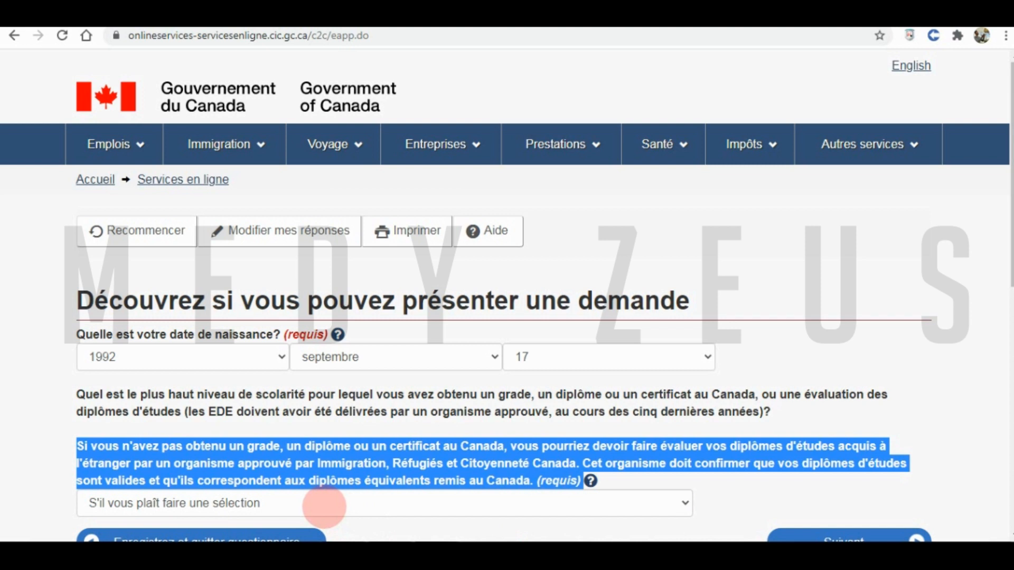
pyautogui.click(211, 412)
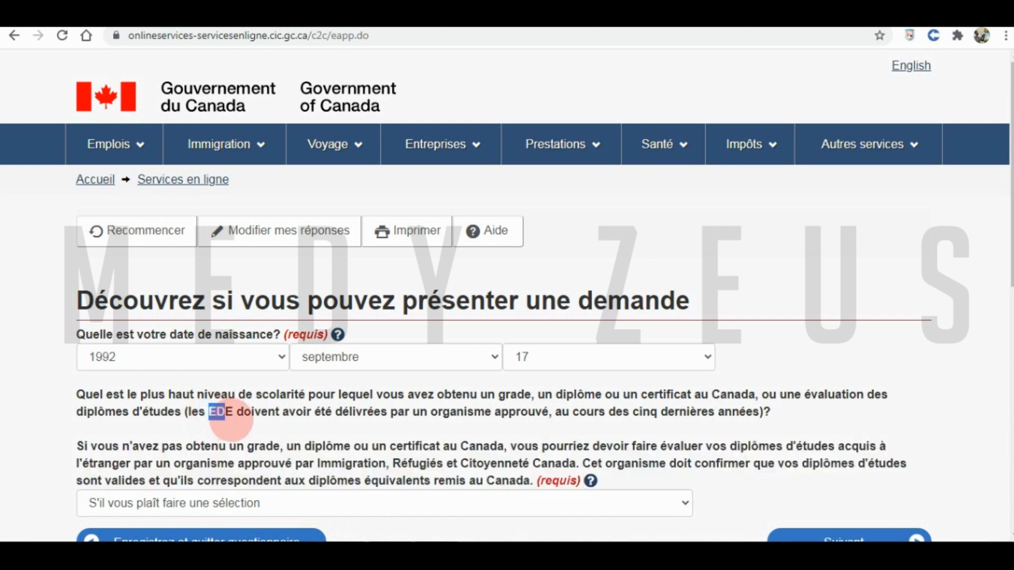
pyautogui.moveTo(231, 420); pyautogui.dragTo(234, 417)
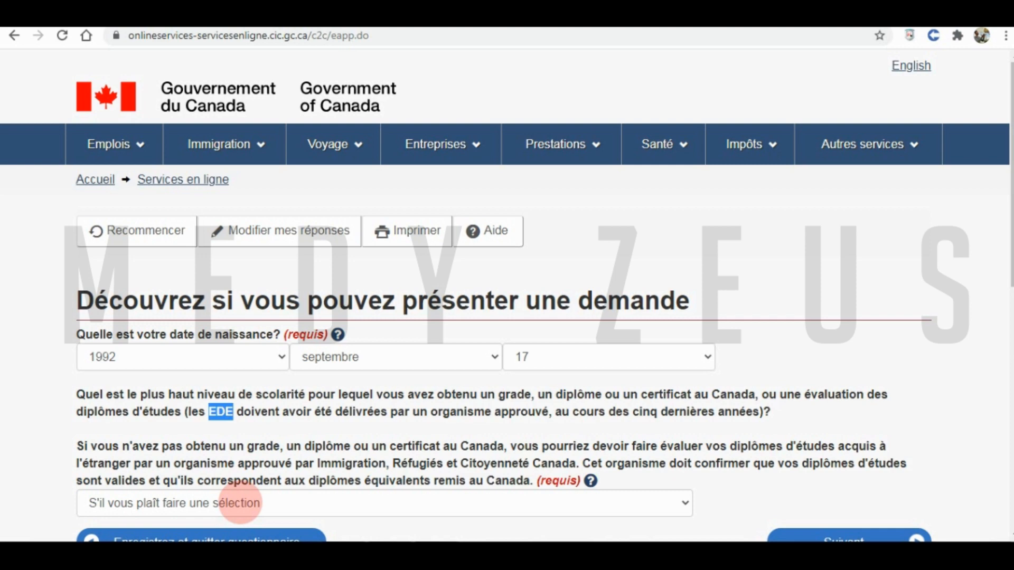
pyautogui.click(240, 503)
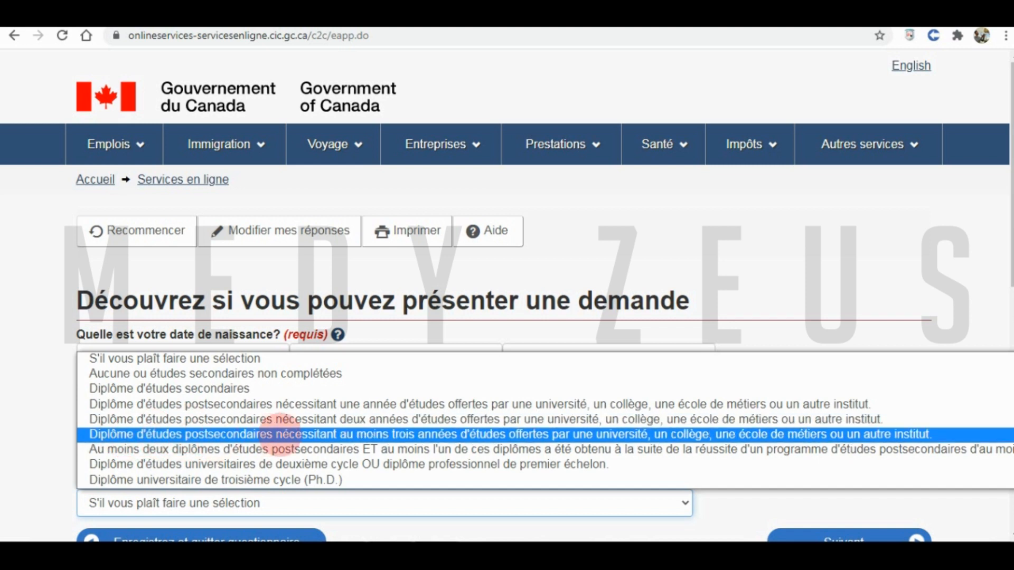
pyautogui.click(428, 434)
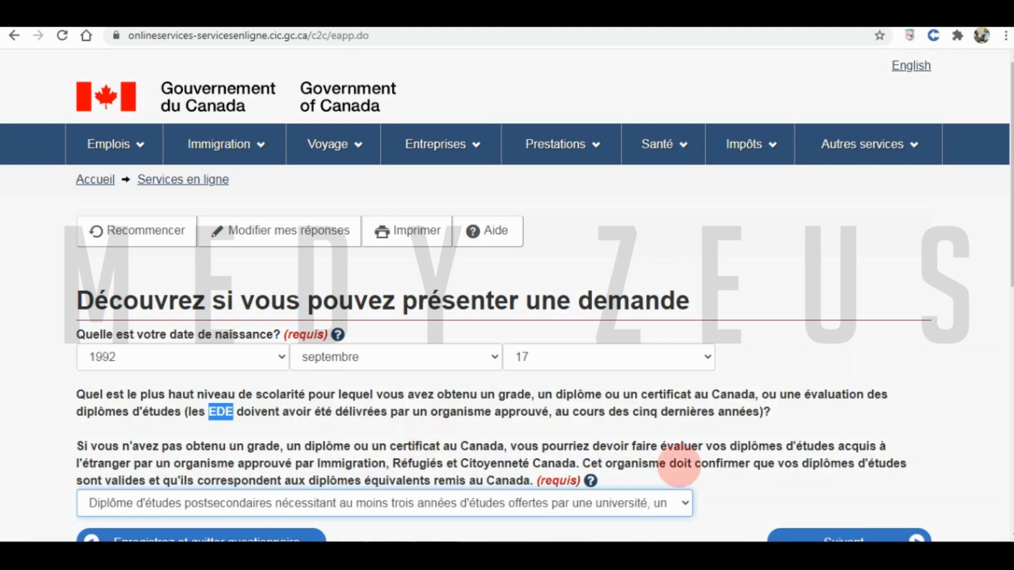
pyautogui.scroll(-2, 813, 459)
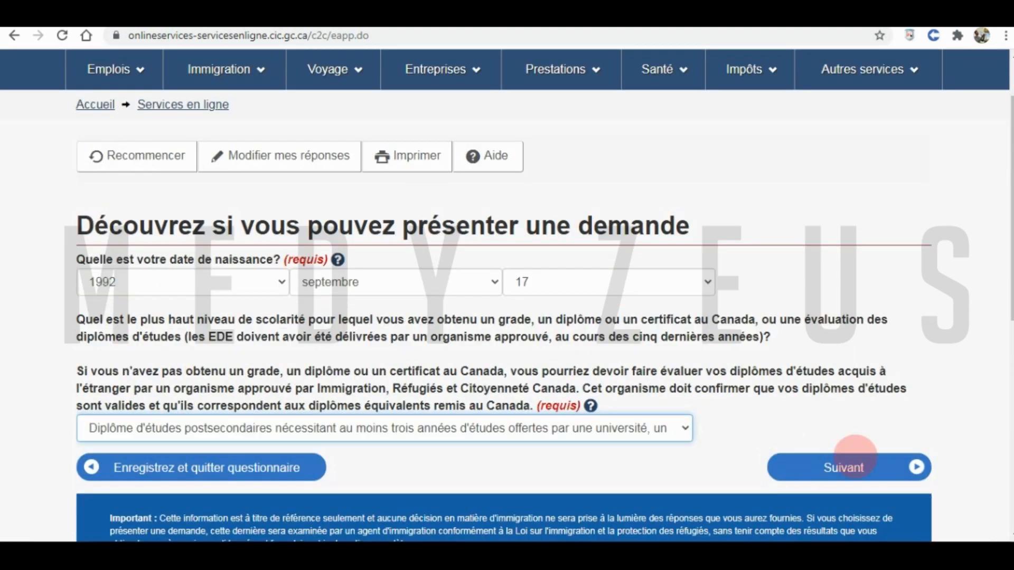
pyautogui.click(843, 464)
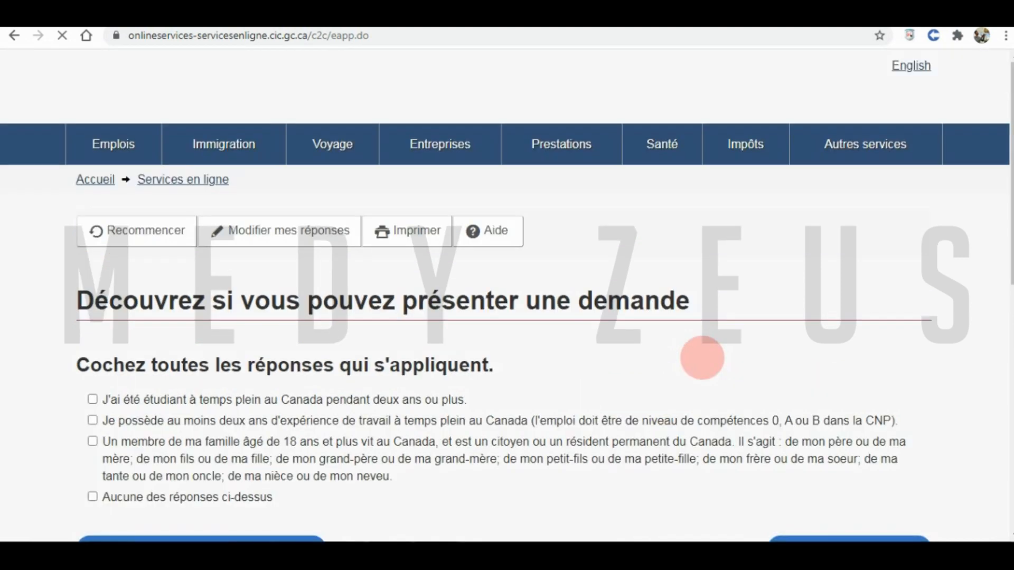
# - Tick 'Aucune des réponses ci-dessus' for the Canada connection statements and submit
pyautogui.scroll(-2, 91, 226)
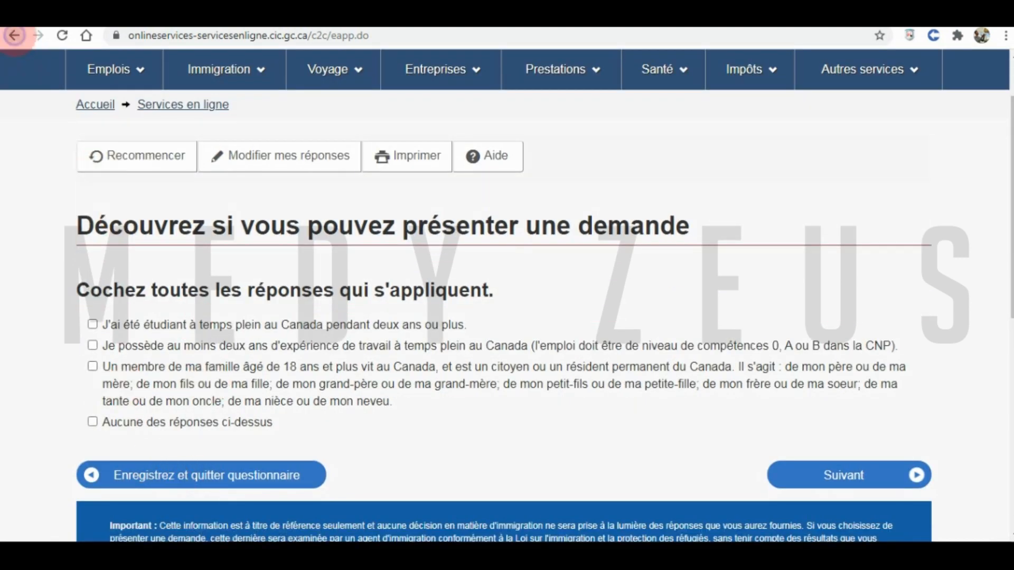
pyautogui.scroll(1, 343, 369)
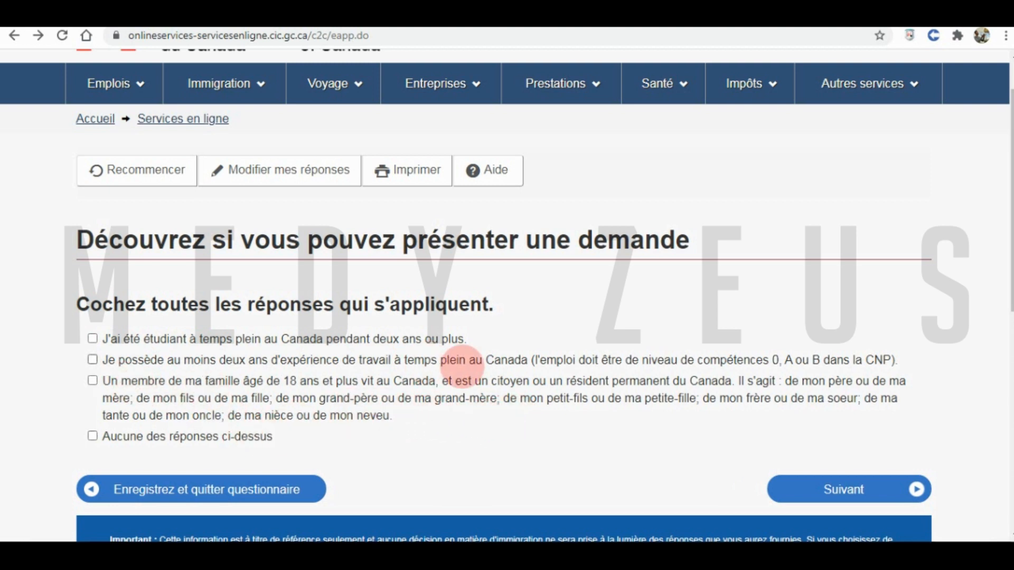
pyautogui.moveTo(804, 382); pyautogui.dragTo(846, 382)
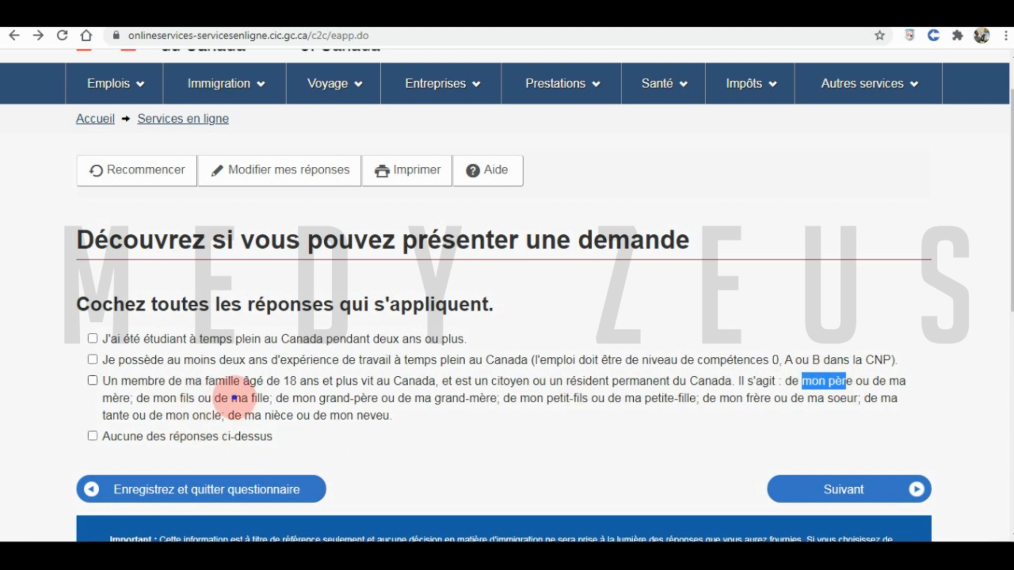
pyautogui.moveTo(234, 399); pyautogui.dragTo(400, 419)
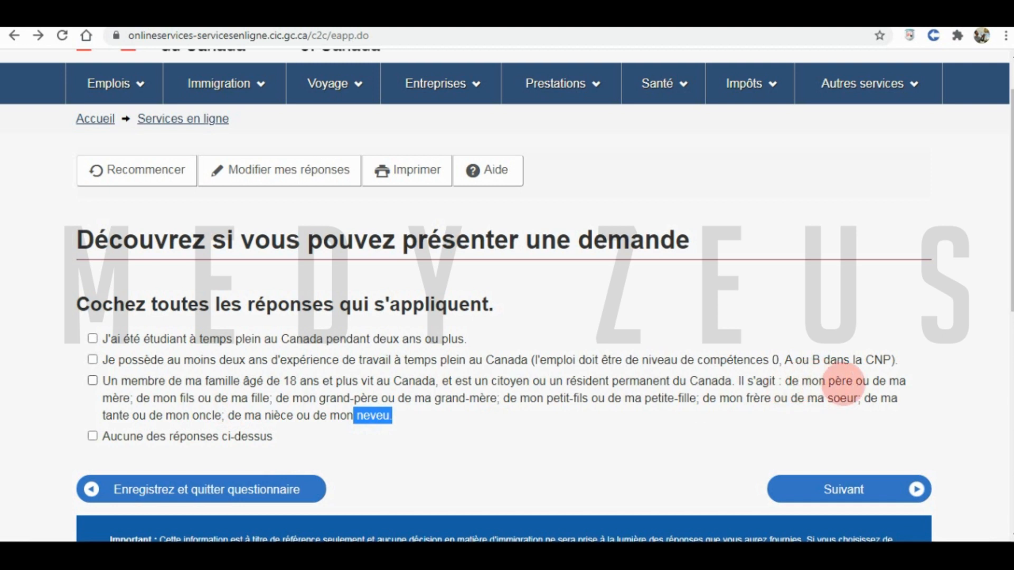
pyautogui.click(153, 400)
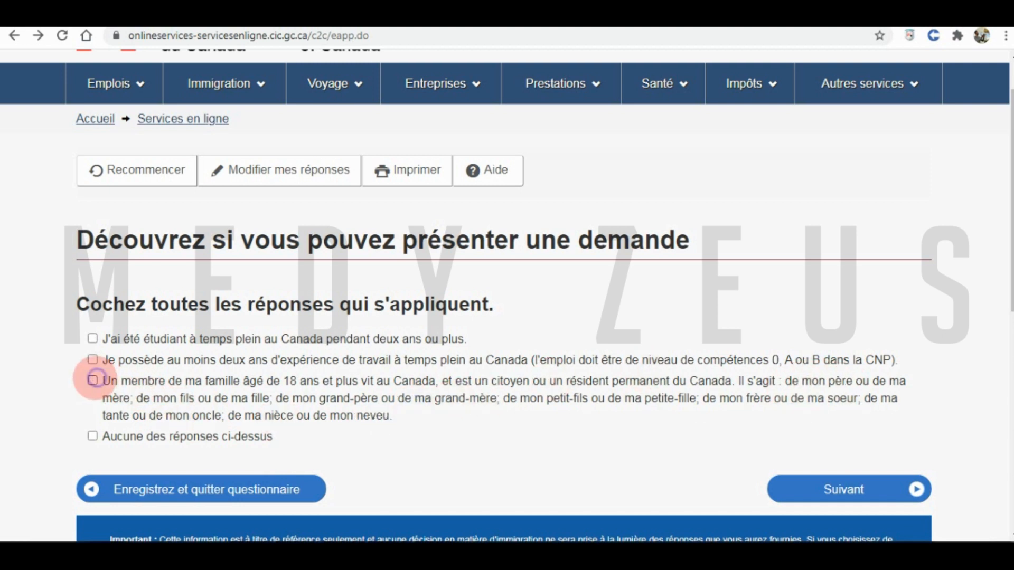
pyautogui.click(94, 379)
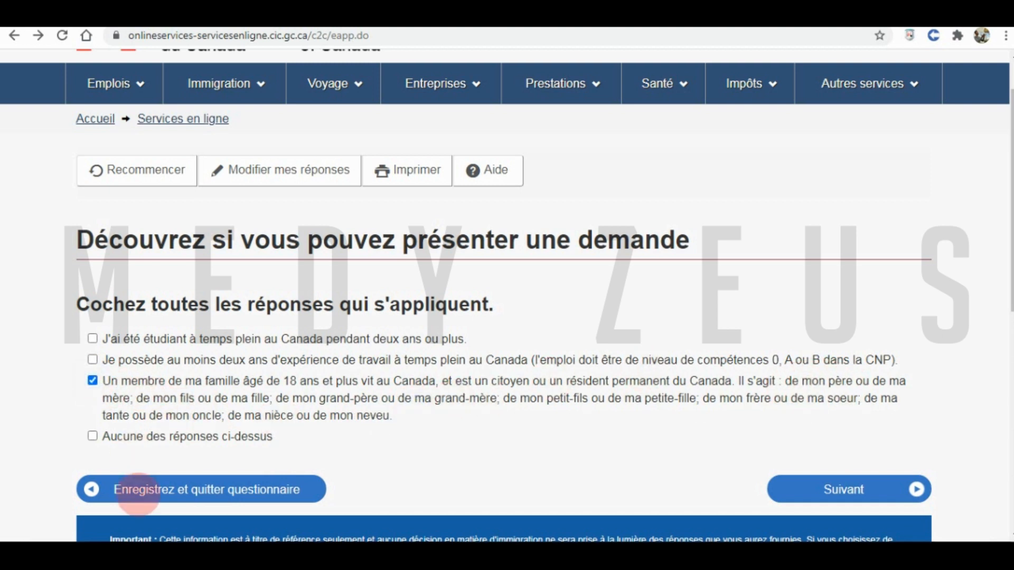
pyautogui.click(93, 381)
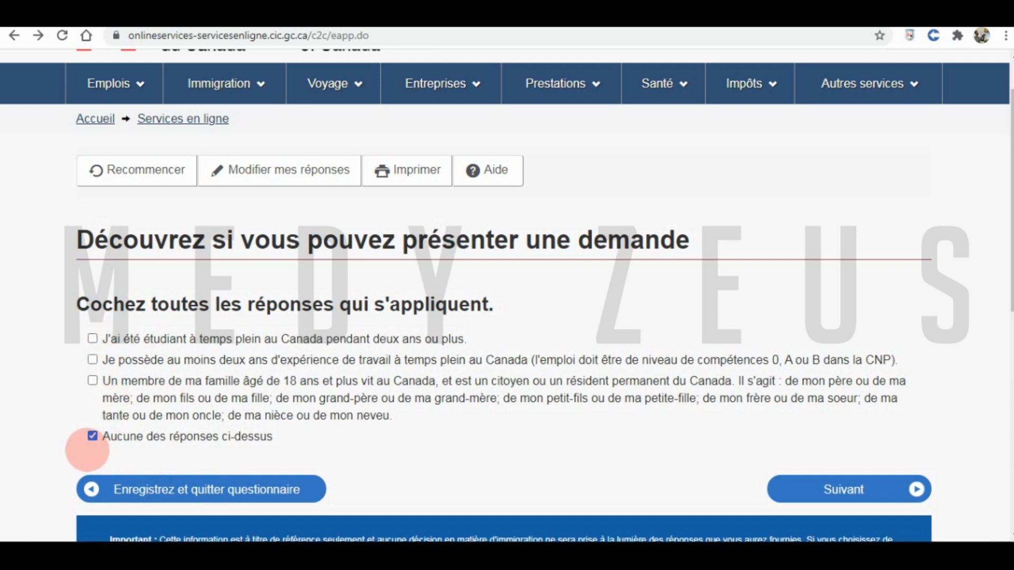
pyautogui.click(820, 490)
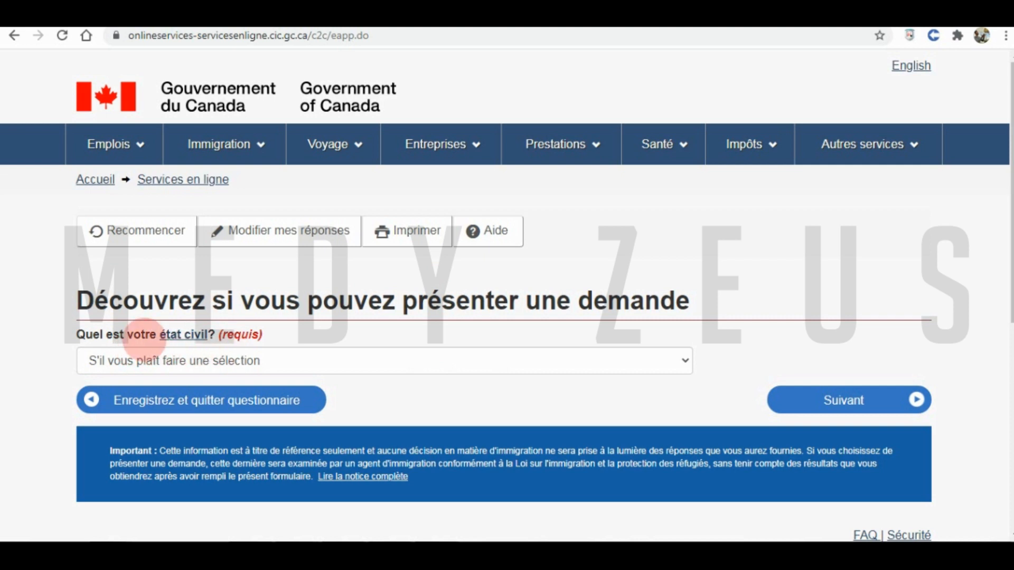
# - Give 'Jamais marié/célibataire' as marital status, then select the personal reference code on the results page
pyautogui.click(374, 359)
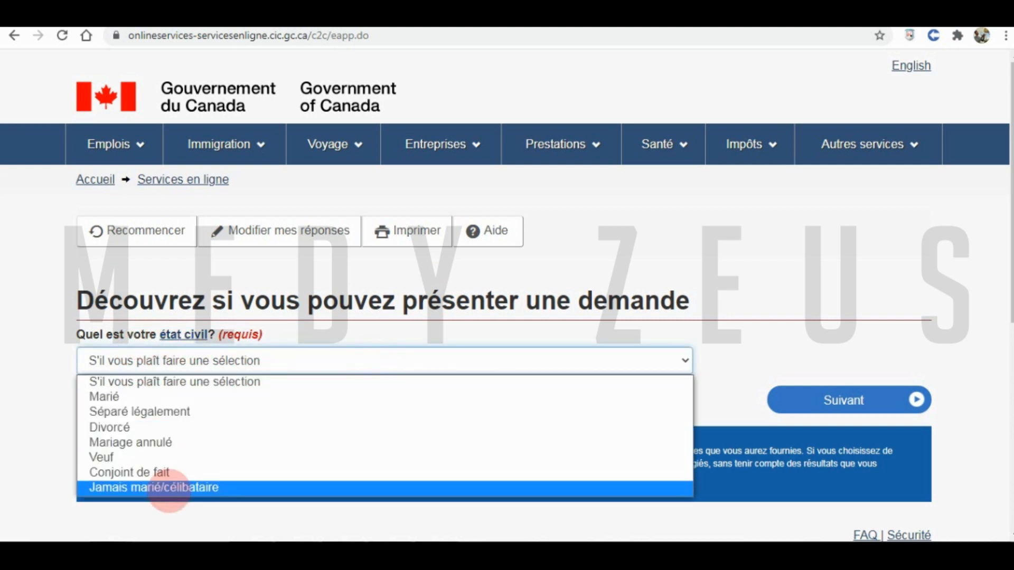
pyautogui.click(161, 487)
pyautogui.click(844, 399)
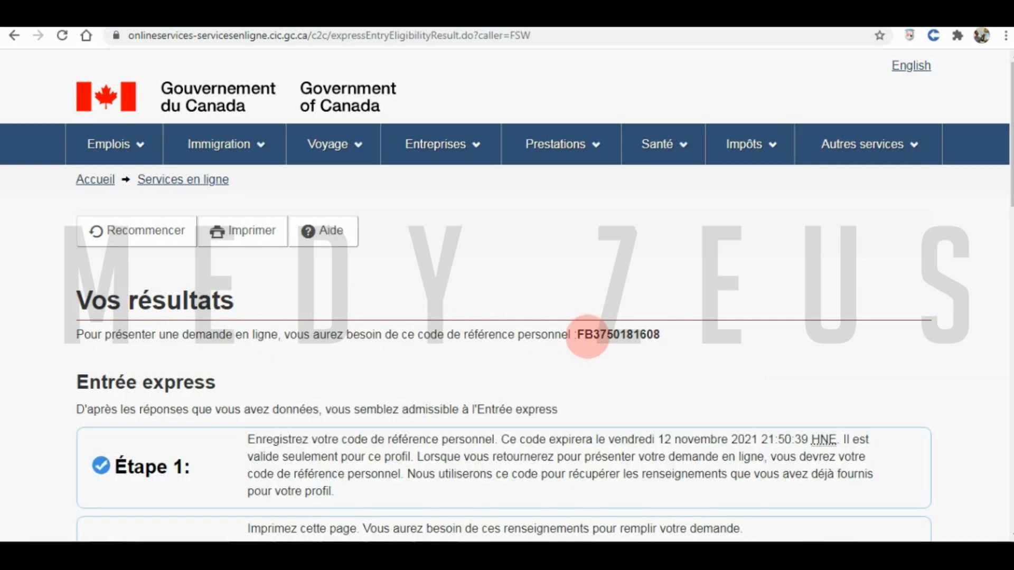
pyautogui.moveTo(579, 331); pyautogui.dragTo(647, 341)
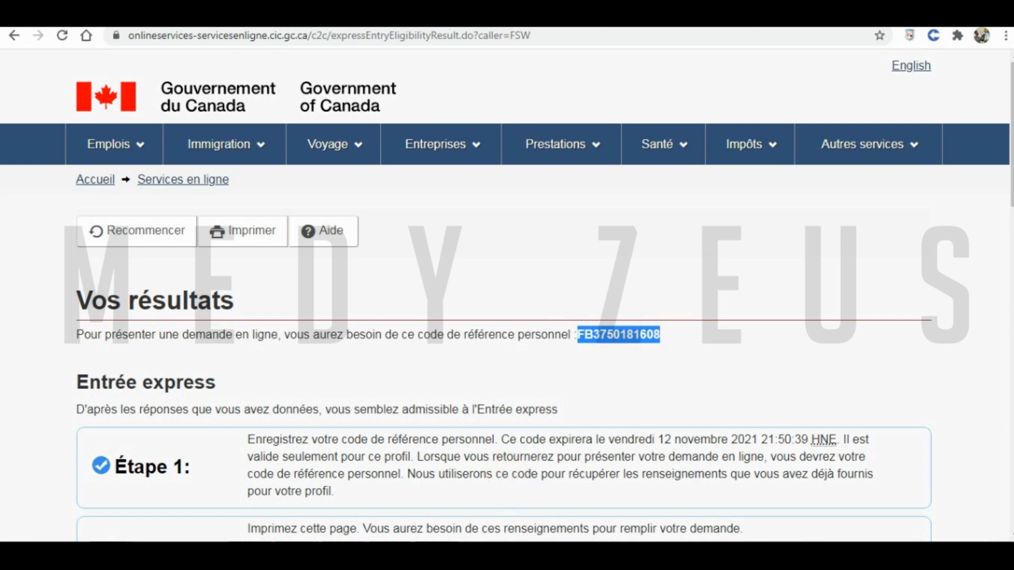
pyautogui.moveTo(389, 554)
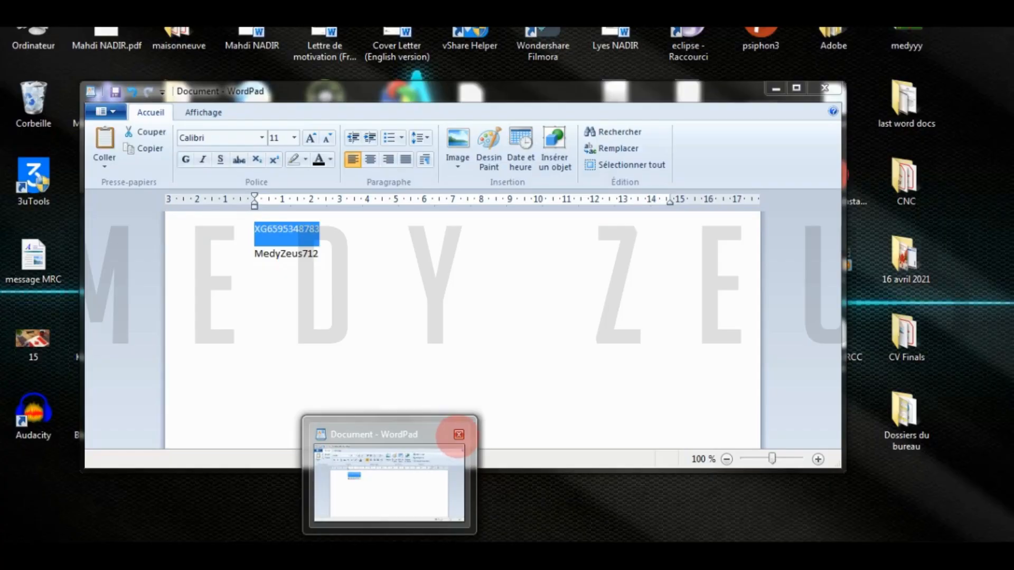
# - Discard the old WordPad document and paste the reference code into a new one, then minimize it
pyautogui.click(460, 434)
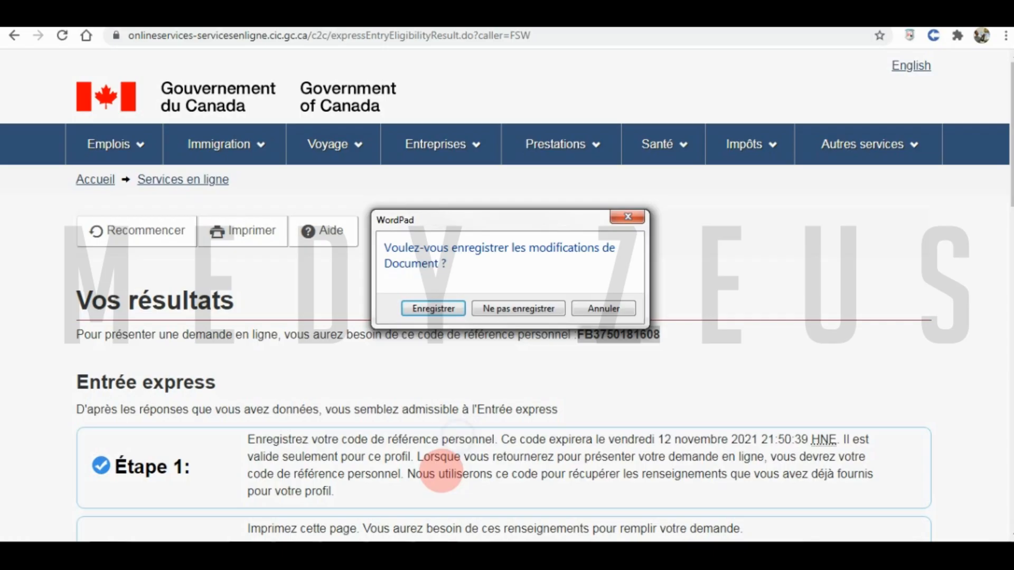
pyautogui.click(520, 308)
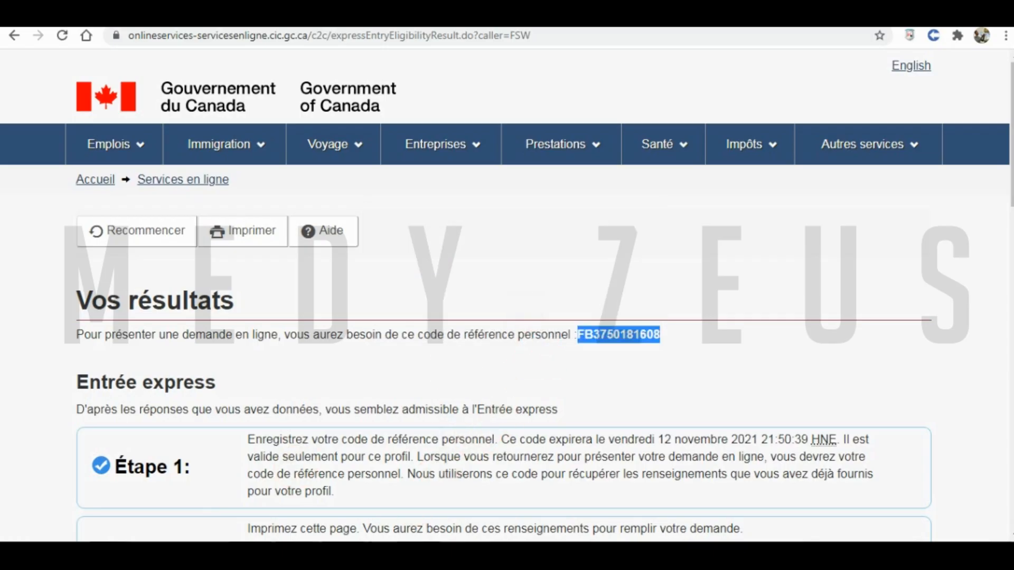
pyautogui.click(24, 557)
pyautogui.click(84, 230)
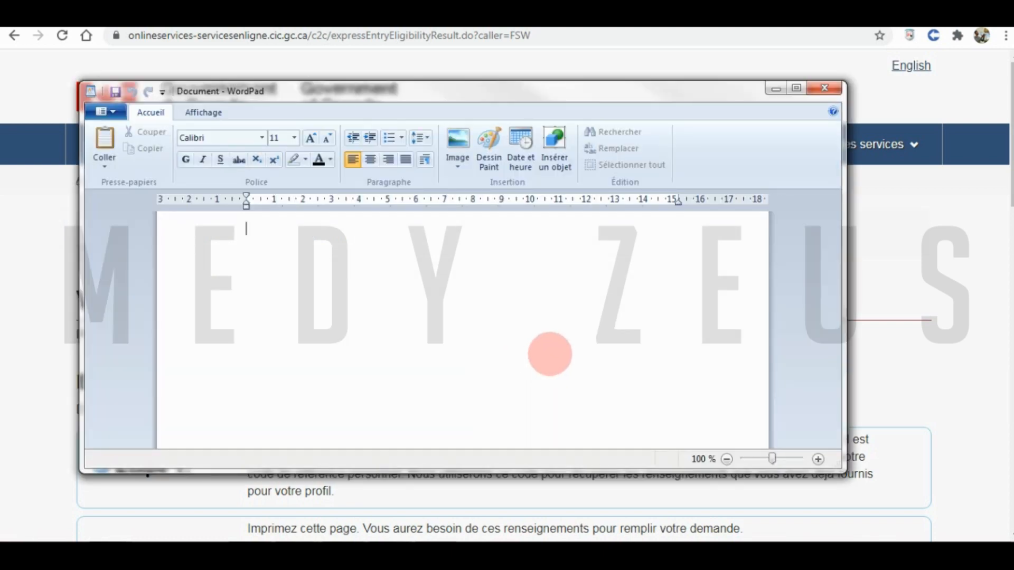
pyautogui.hotkey('ctrl', 'v')
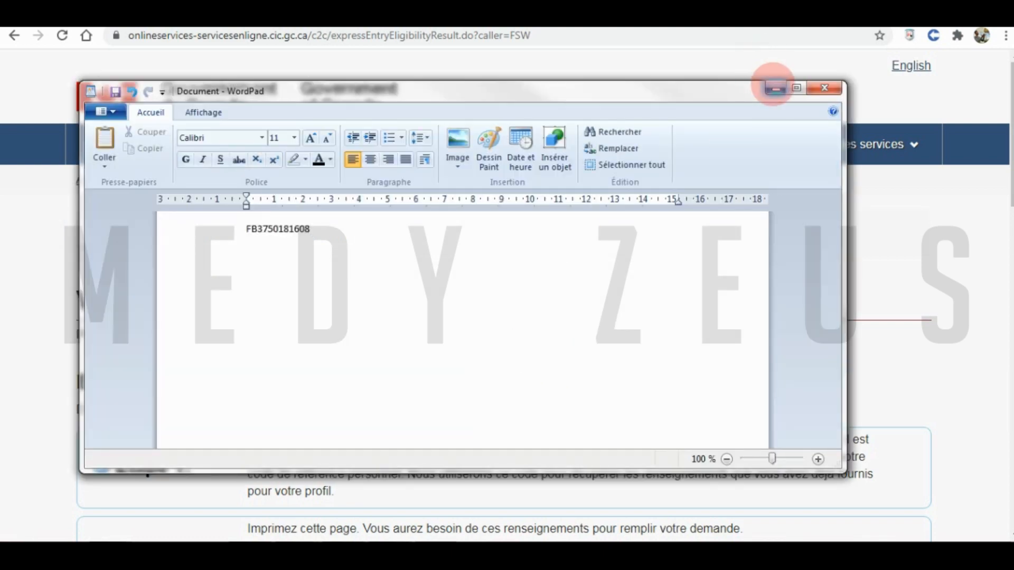
pyautogui.click(776, 88)
pyautogui.scroll(-8, 623, 343)
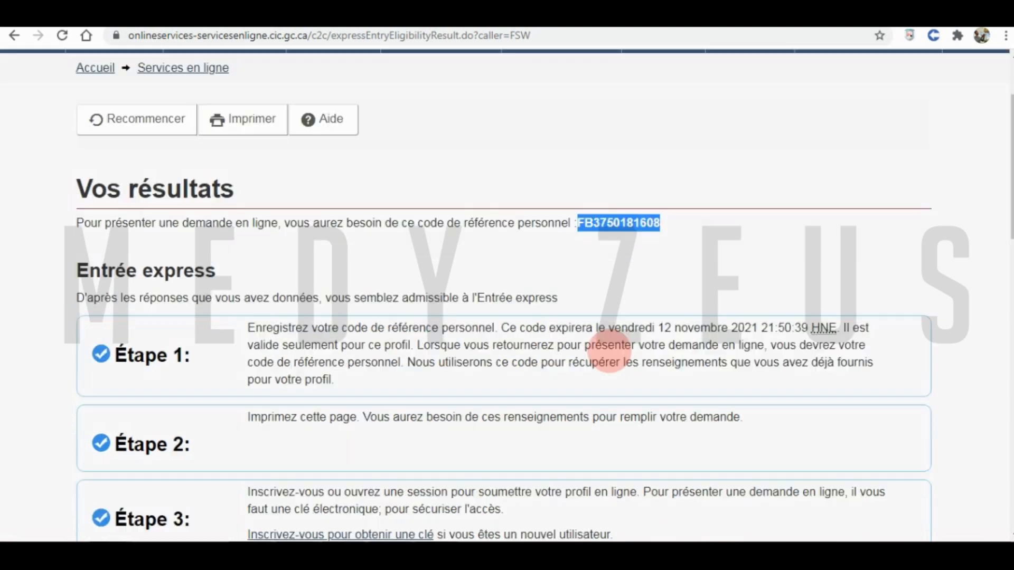
# - Exit the Come to Canada questionnaire through 'Sortir du questionnaire' and the exit page
pyautogui.scroll(-3, 415, 391)
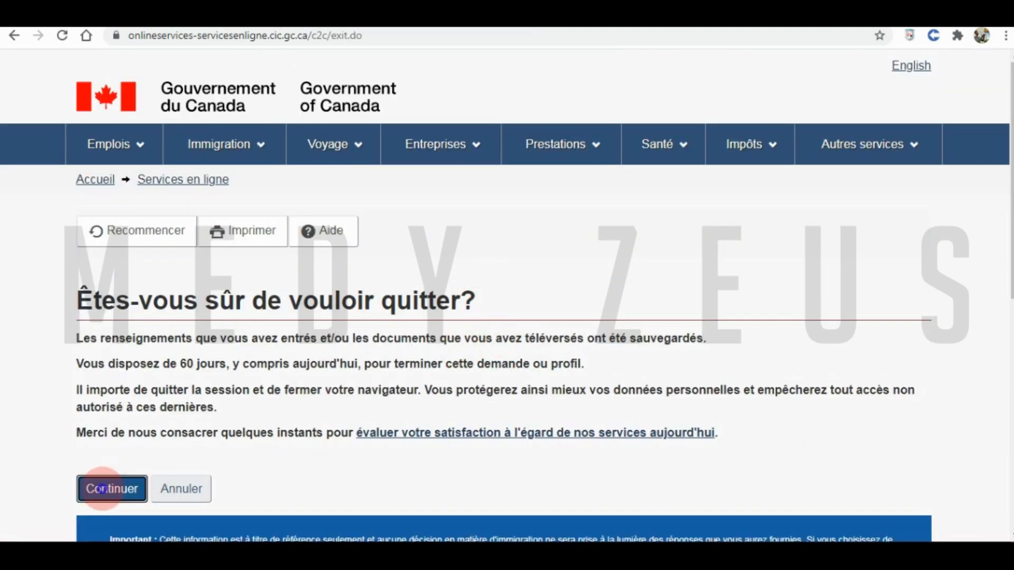
pyautogui.click(101, 489)
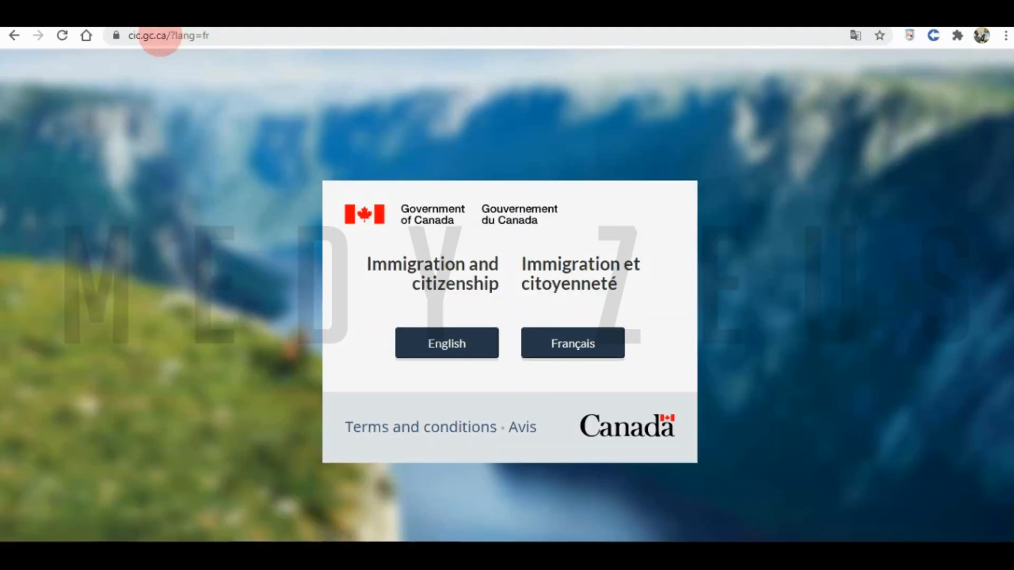
pyautogui.click(160, 37)
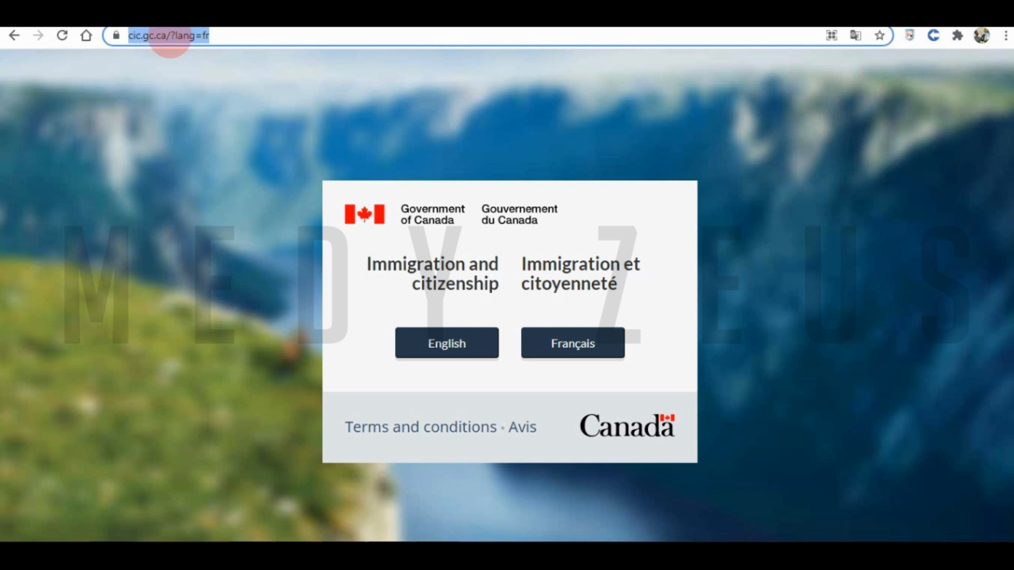
# - Search Google for 'clégc canada' and open 'Ouvrir une session à votre compte sécurisé d'IRCC'
pyautogui.write('clégc c')
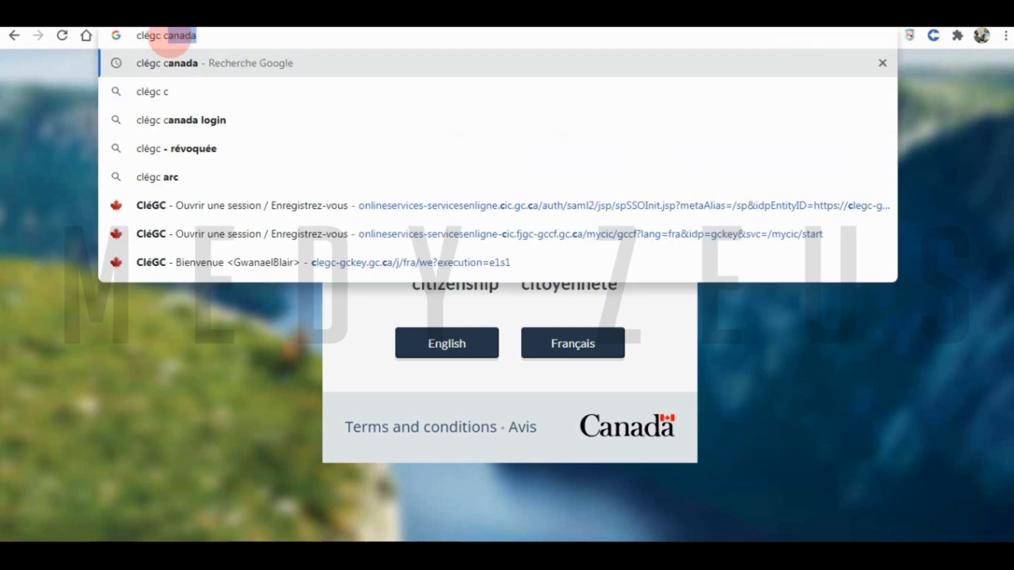
pyautogui.write('anada')
pyautogui.press('Return')
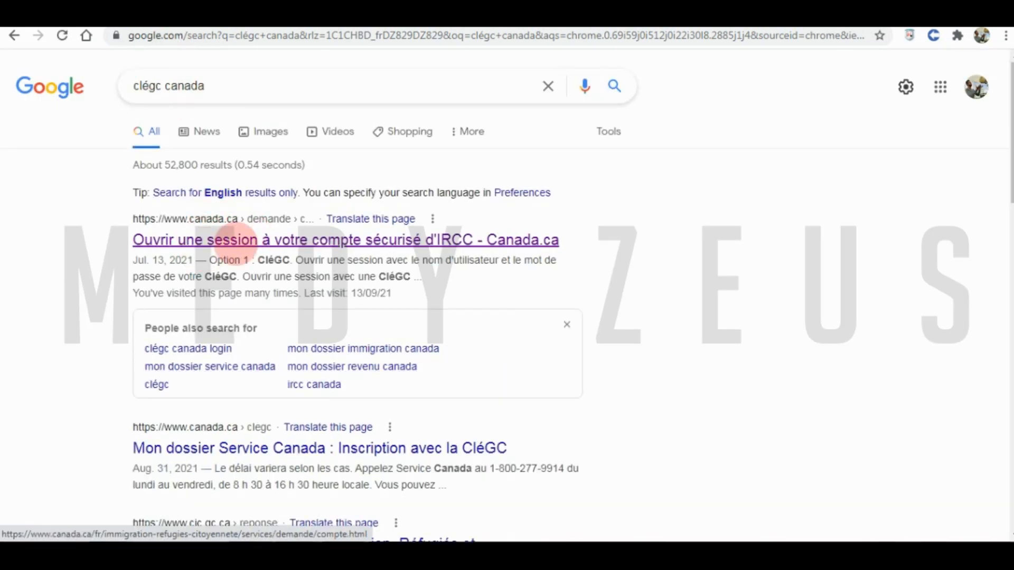
pyautogui.click(214, 244)
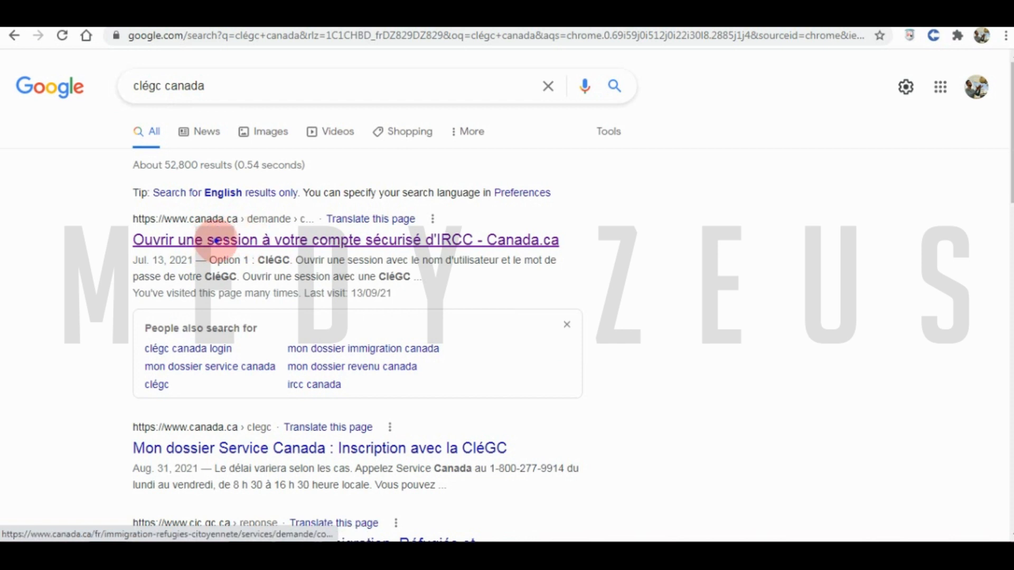
pyautogui.click(217, 242)
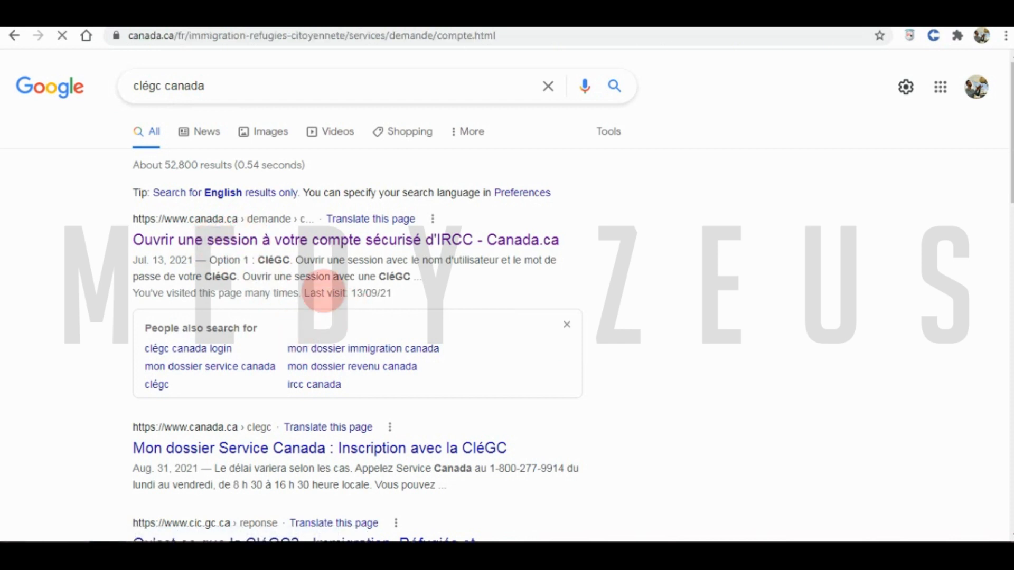
# - Follow S'inscrire from the IRCC sign-in options to the 'S'inscrire à la CléGC' link
pyautogui.scroll(-10, 455, 281)
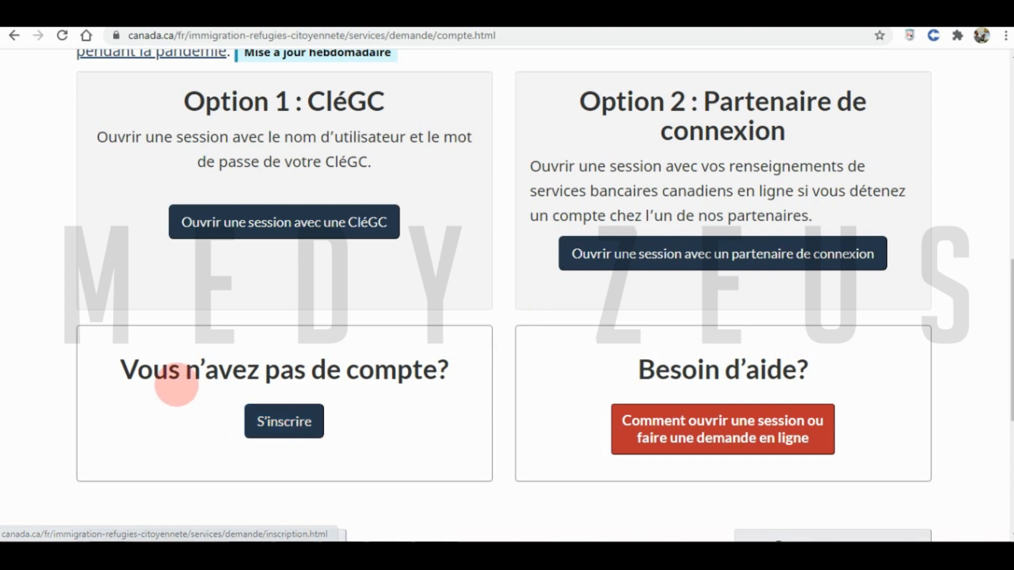
pyautogui.moveTo(133, 379); pyautogui.dragTo(297, 425)
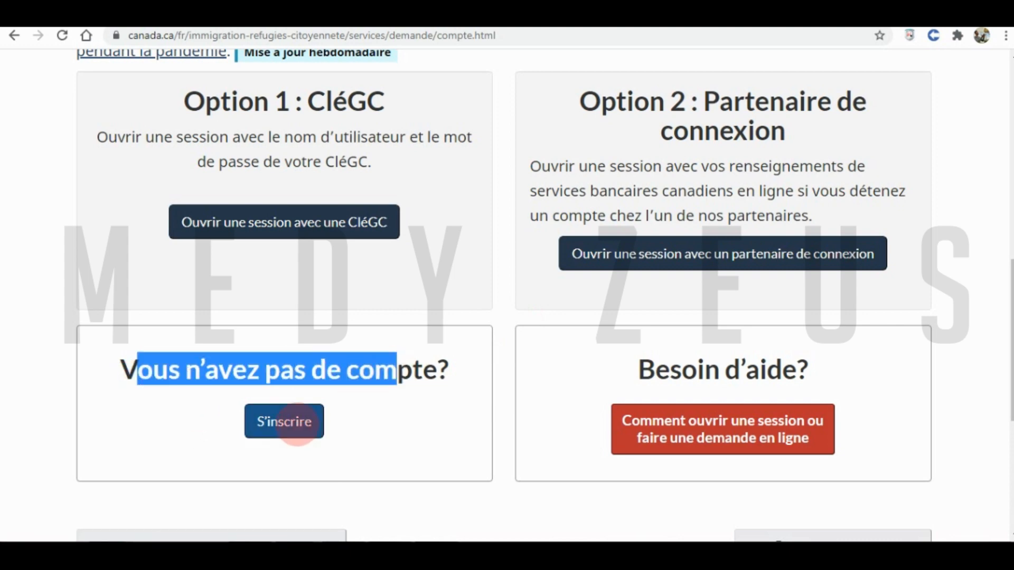
pyautogui.click(298, 425)
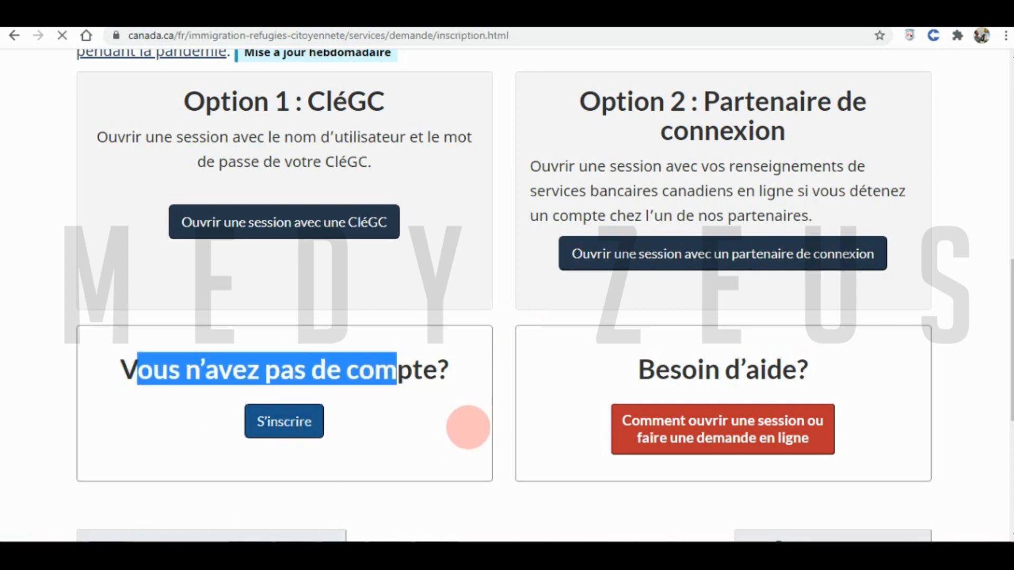
pyautogui.scroll(-5, 469, 389)
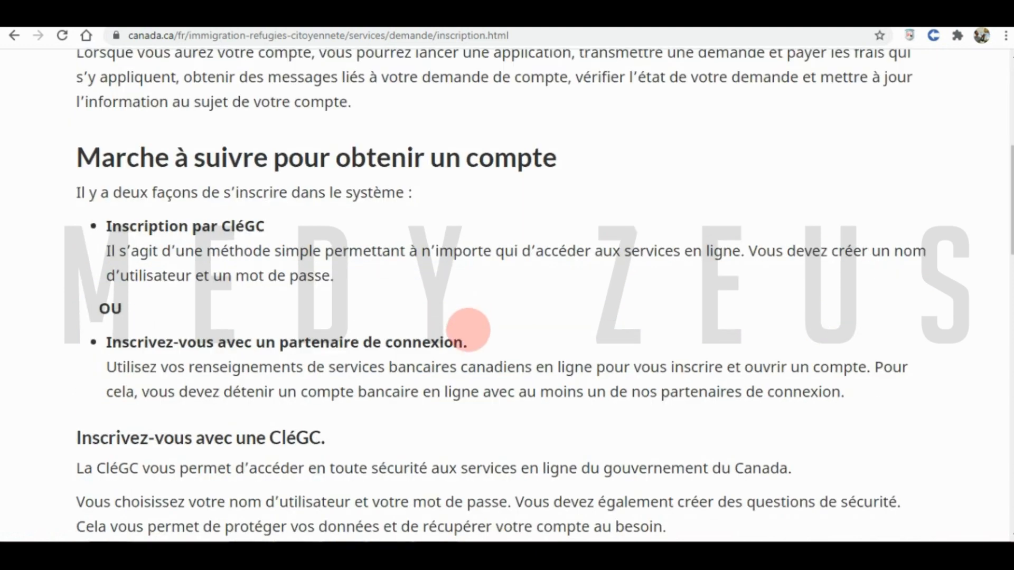
pyautogui.scroll(-7, 469, 330)
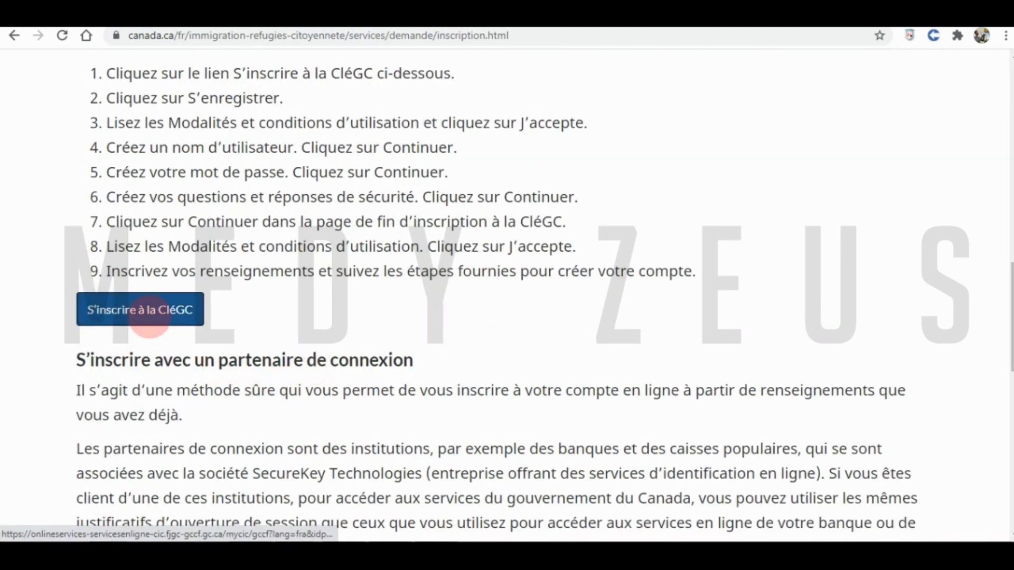
pyautogui.click(129, 313)
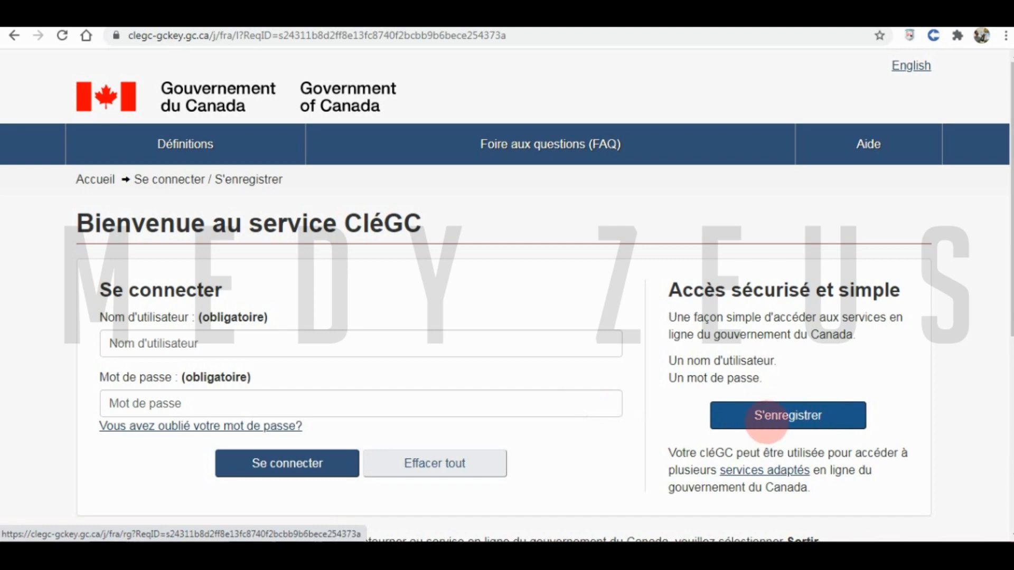
# - Start a new GCKey registration and accept the terms and conditions of use
pyautogui.click(767, 421)
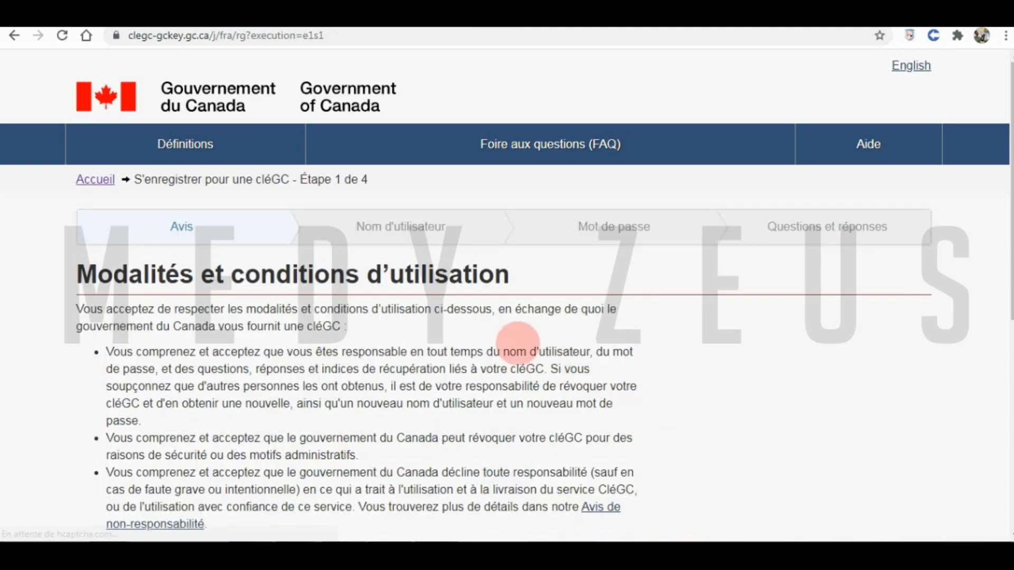
pyautogui.scroll(-5, 455, 349)
pyautogui.click(263, 321)
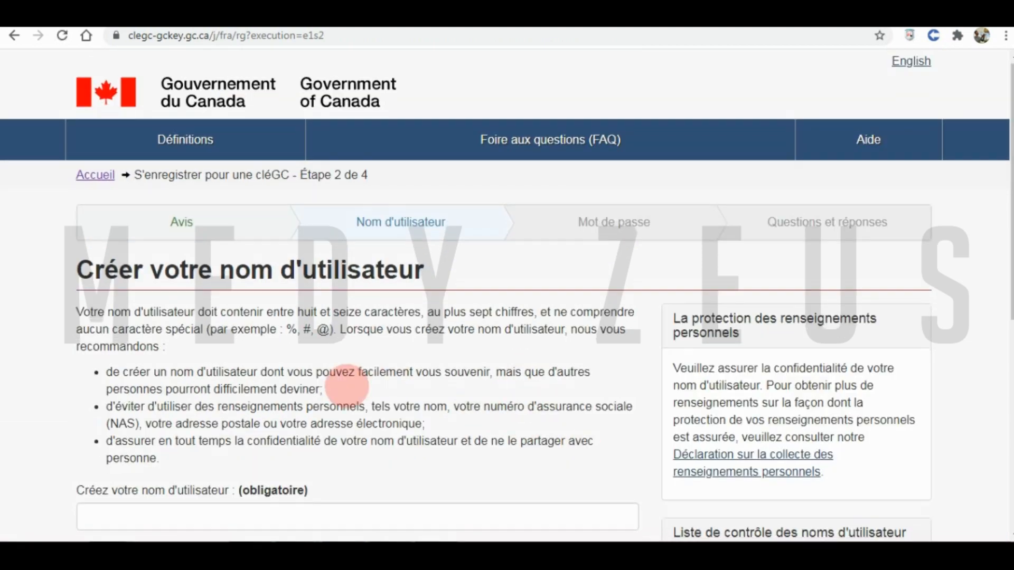
# - Enter a new GCKey username and continue to the password step
pyautogui.scroll(-1, 125, 460)
pyautogui.scroll(-3, 90, 324)
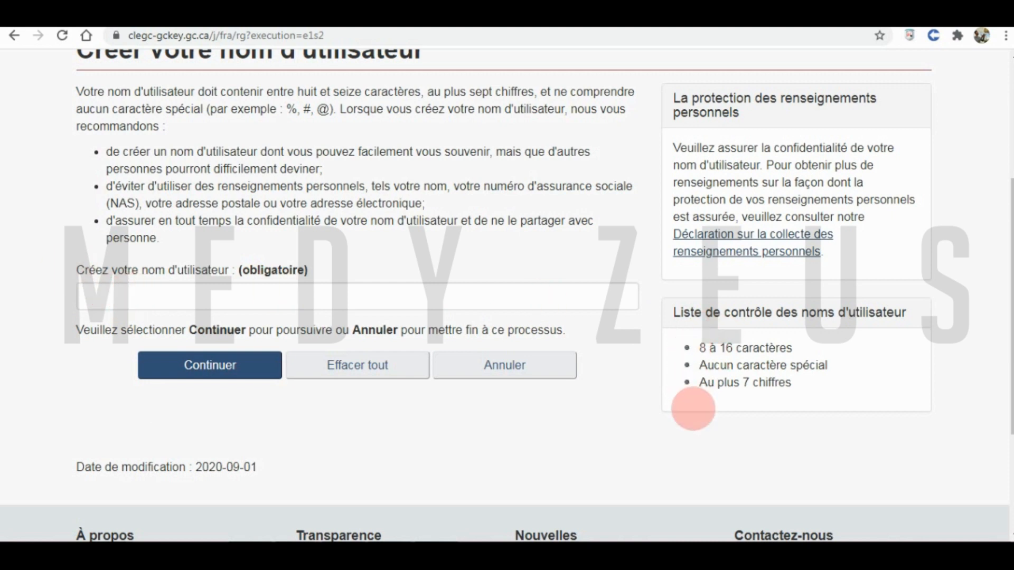
pyautogui.click(183, 294)
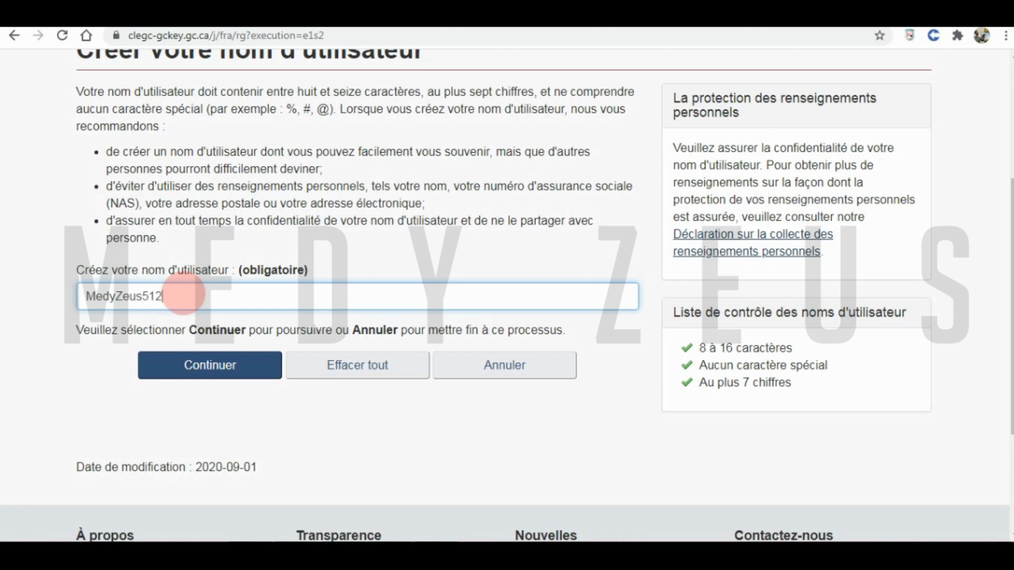
pyautogui.click(176, 363)
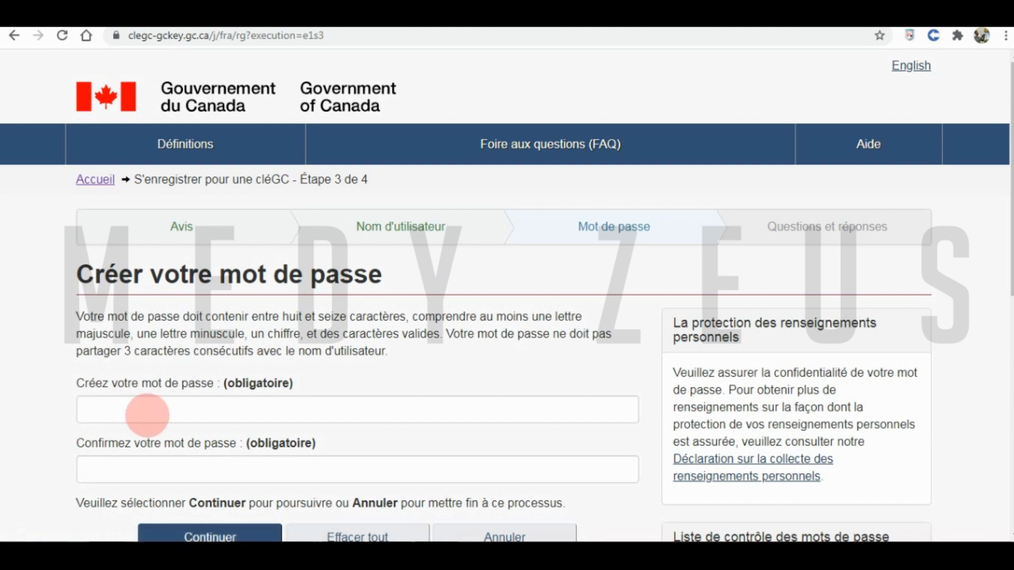
# - Enter the new GCKey password, confirm it, and continue
pyautogui.scroll(-4, 112, 354)
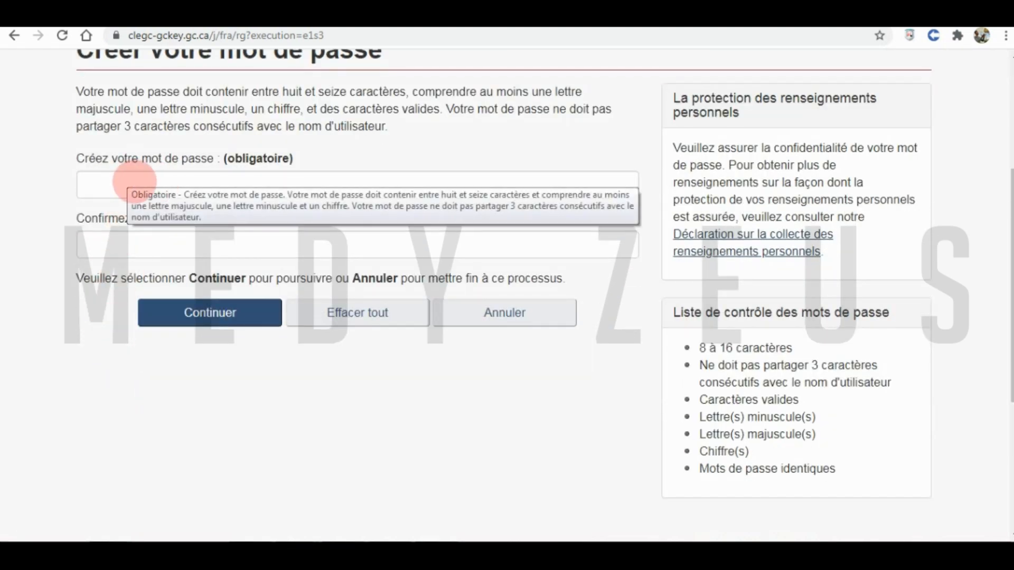
pyautogui.click(103, 183)
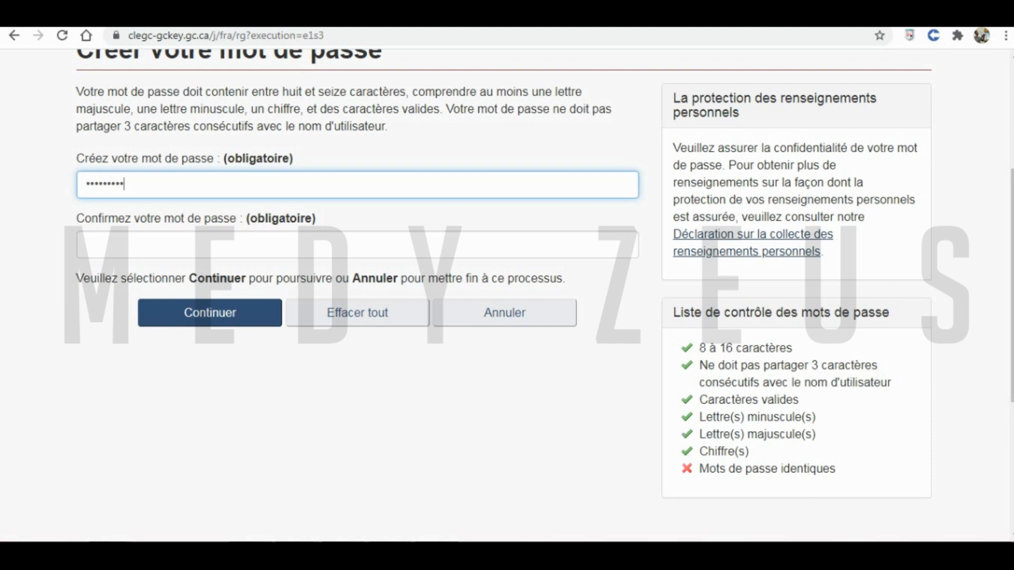
pyautogui.click(128, 246)
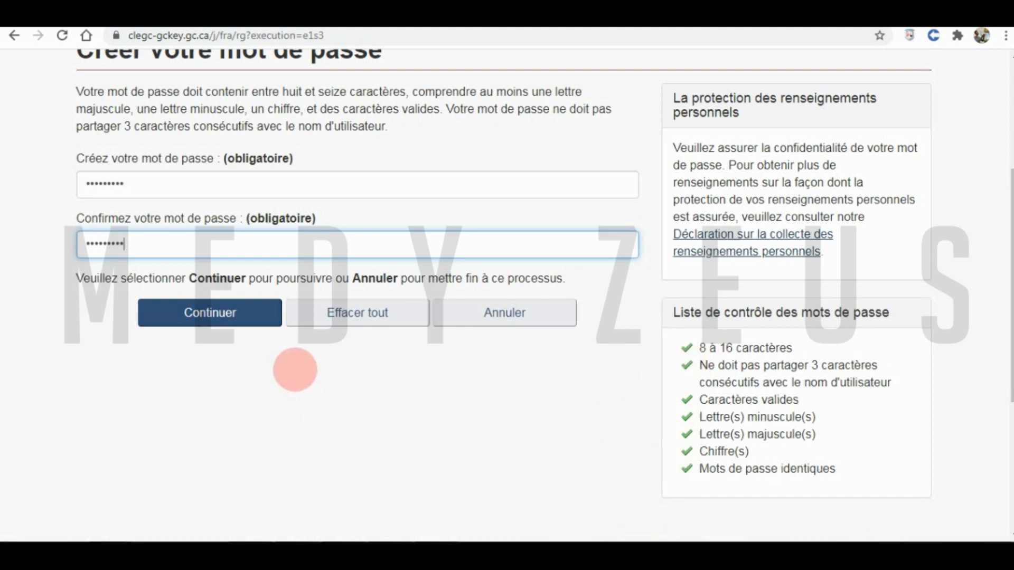
pyautogui.click(246, 314)
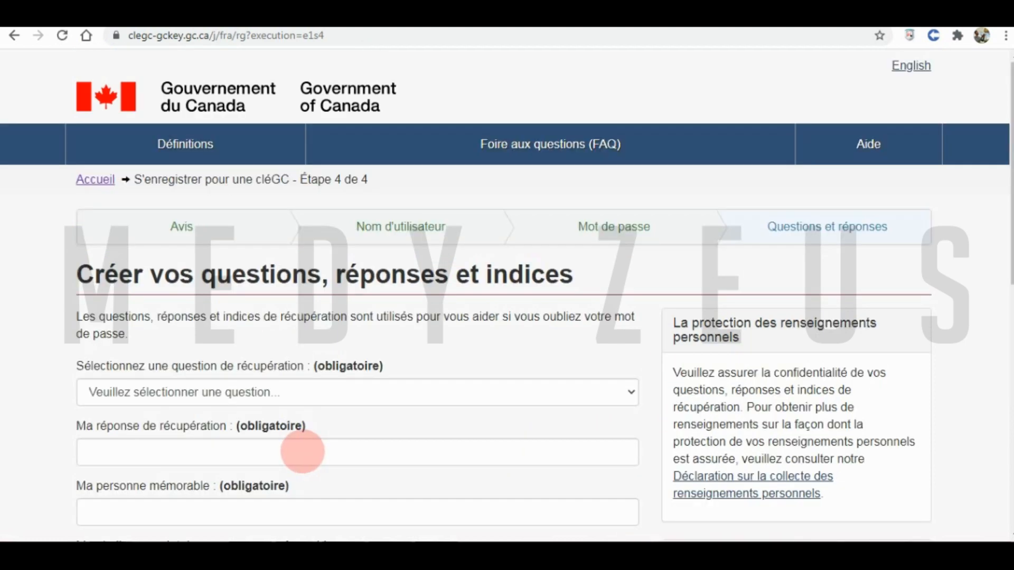
# - Choose the recovery question 'Où suis-je allé en lune de miel?' and enter its answer
pyautogui.click(177, 390)
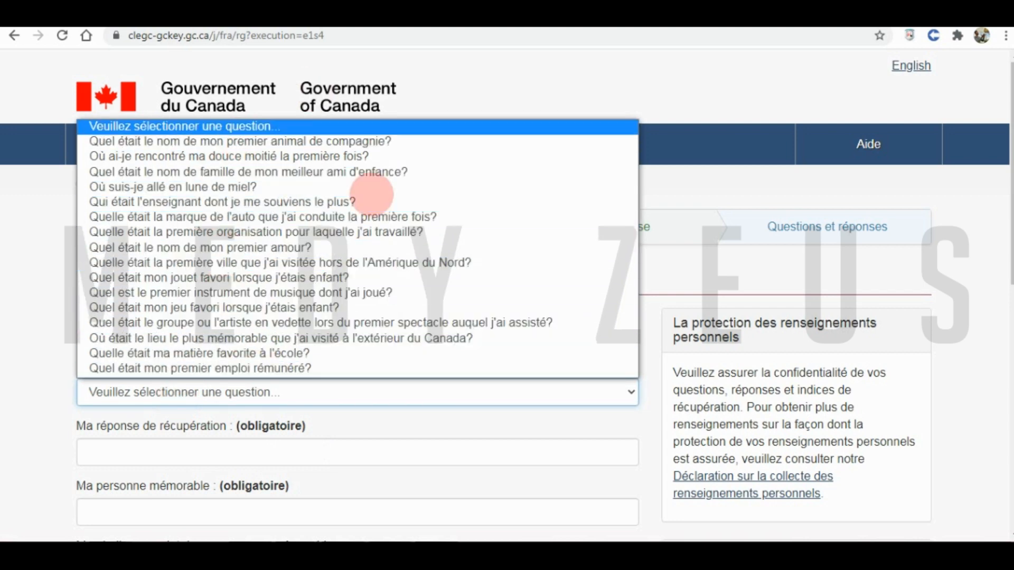
pyautogui.click(222, 188)
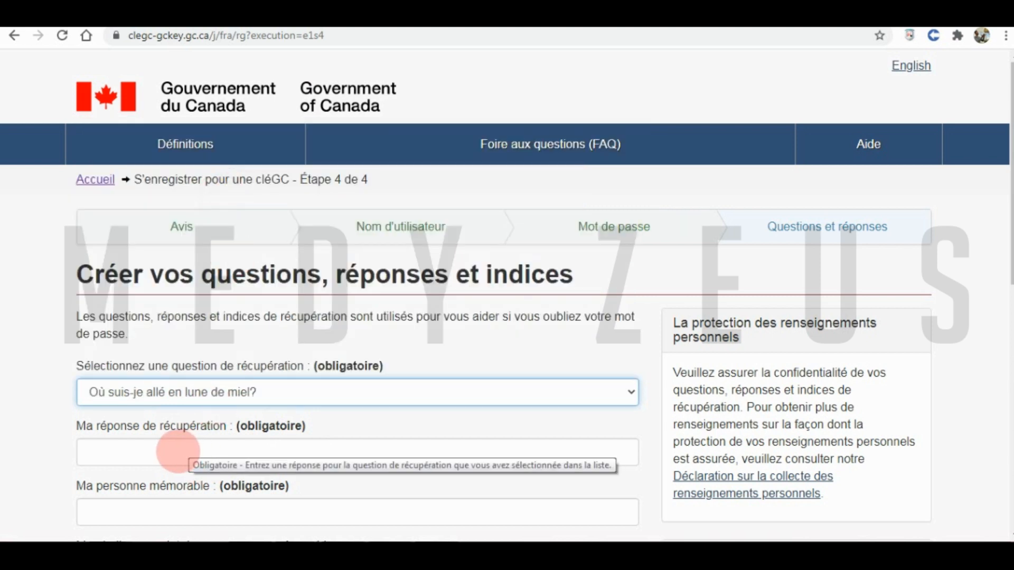
pyautogui.click(175, 453)
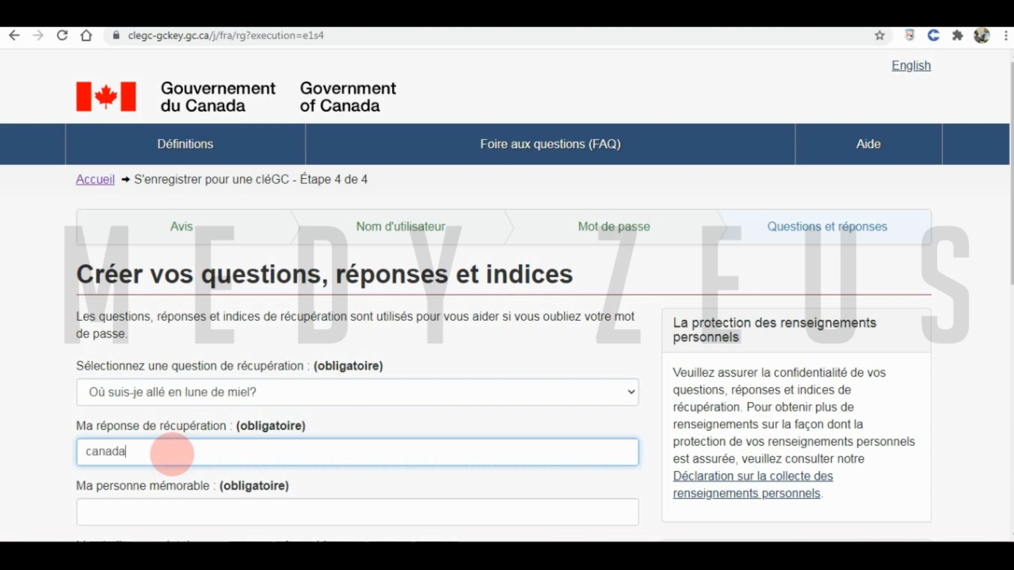
# - Fill the memorable person, its hint, the memorable date and date hint 'Entrée Express', then submit
pyautogui.click(147, 517)
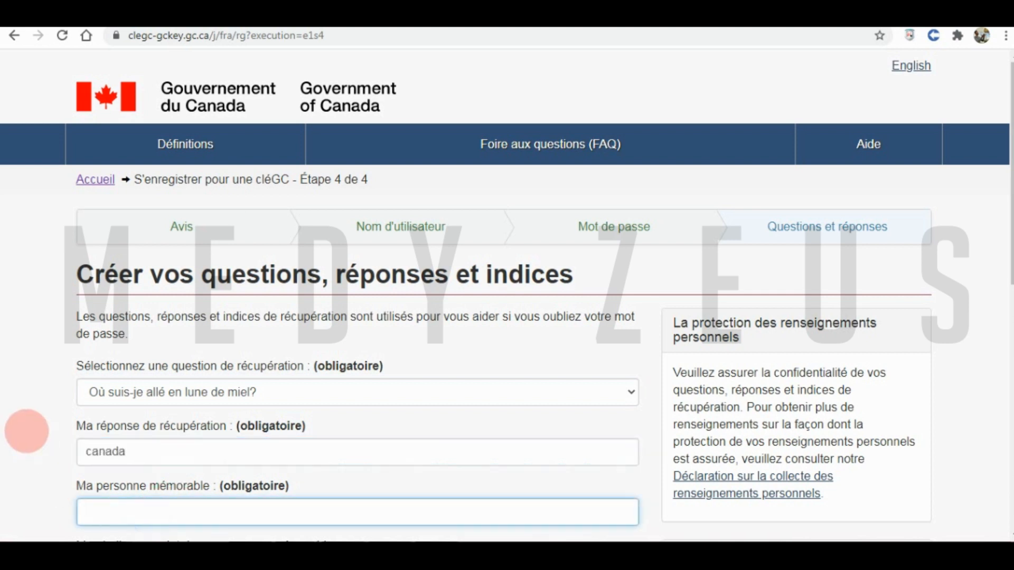
pyautogui.scroll(-4, 45, 389)
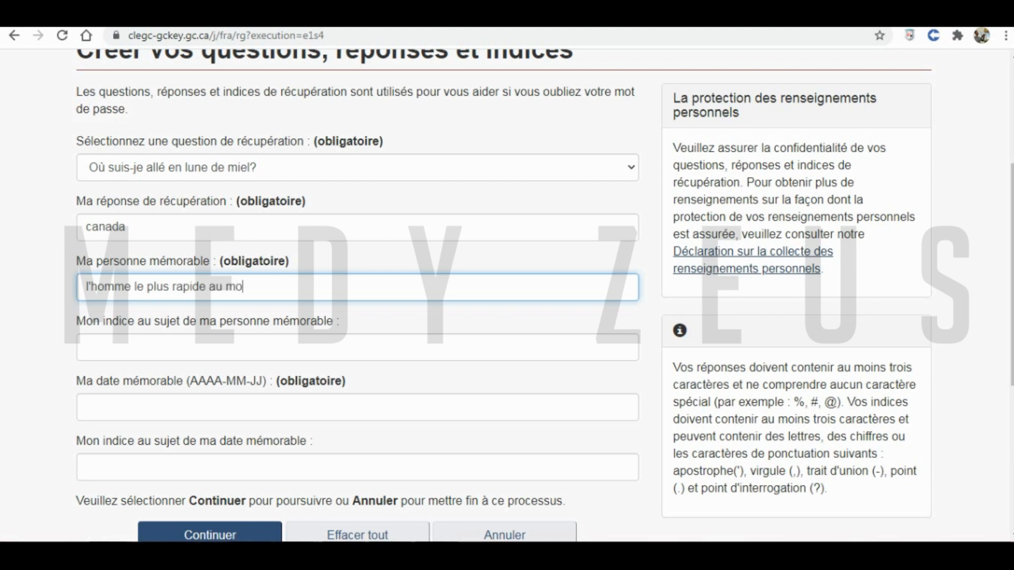
pyautogui.click(115, 347)
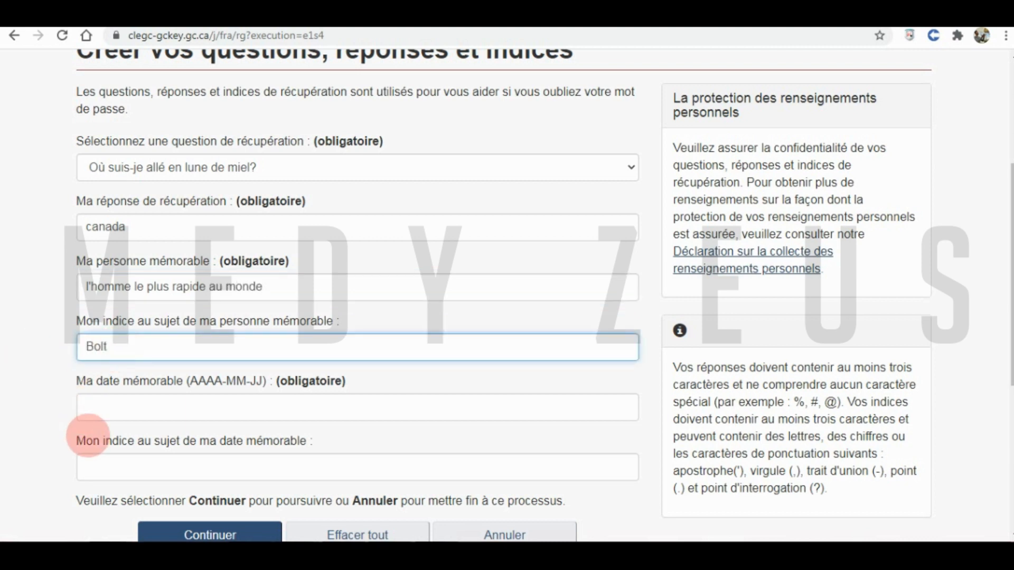
pyautogui.click(125, 408)
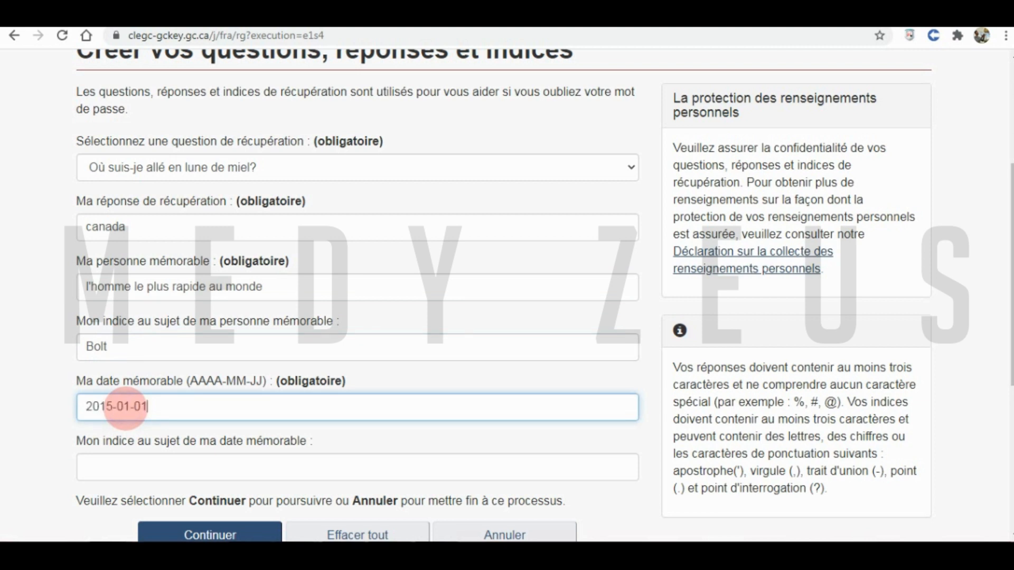
pyautogui.click(111, 466)
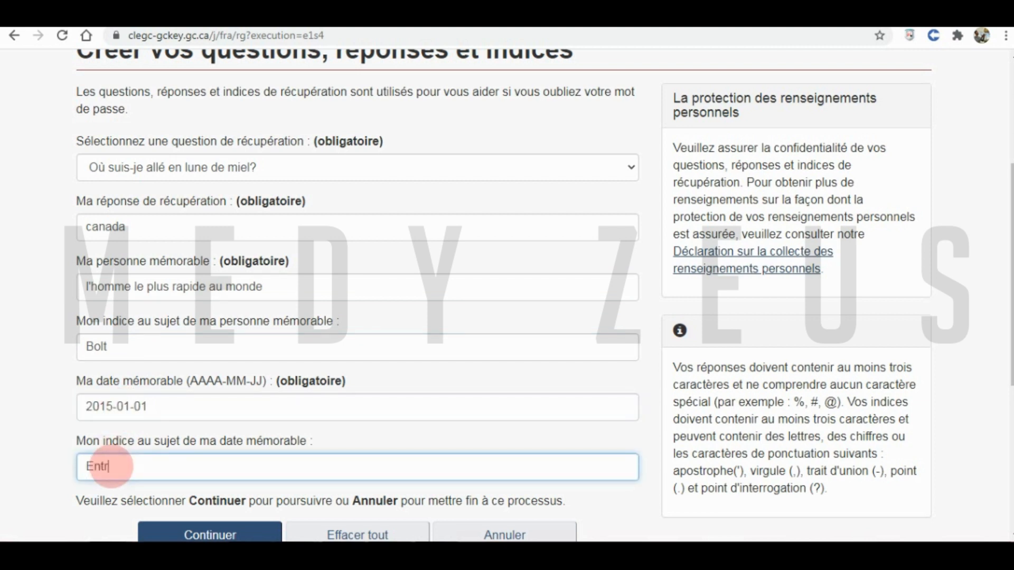
pyautogui.write('Entrée Express')
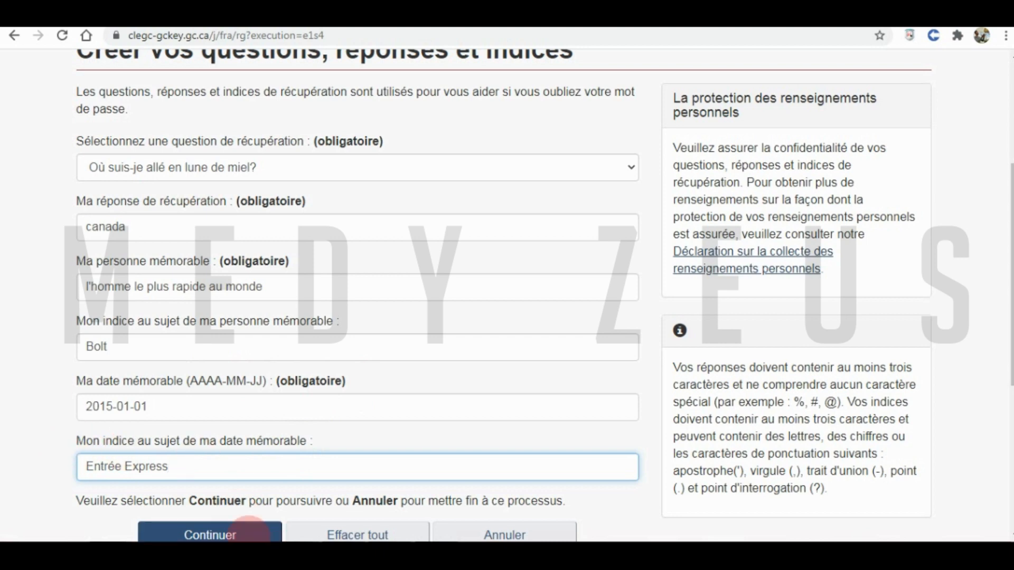
pyautogui.click(222, 535)
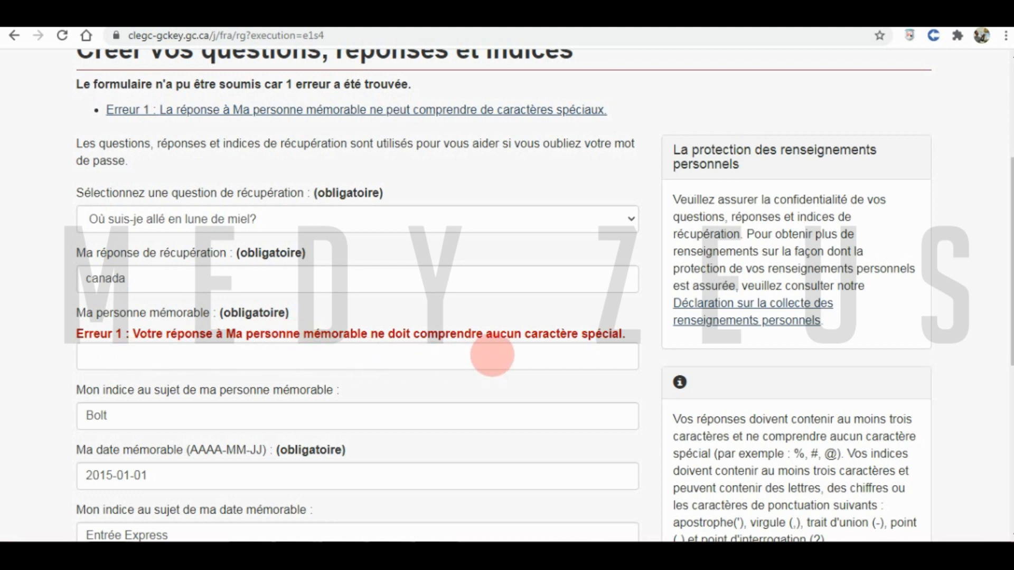
# - Replace the memorable person answer with 'Homme plus rapide au monde' and resubmit the recovery form
pyautogui.click(522, 357)
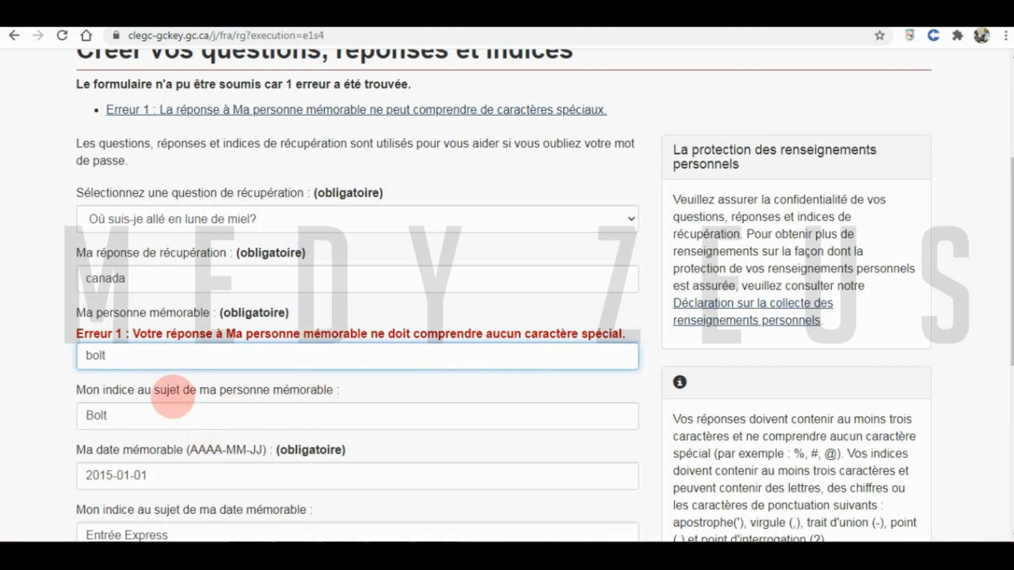
pyautogui.moveTo(117, 353); pyautogui.dragTo(59, 354)
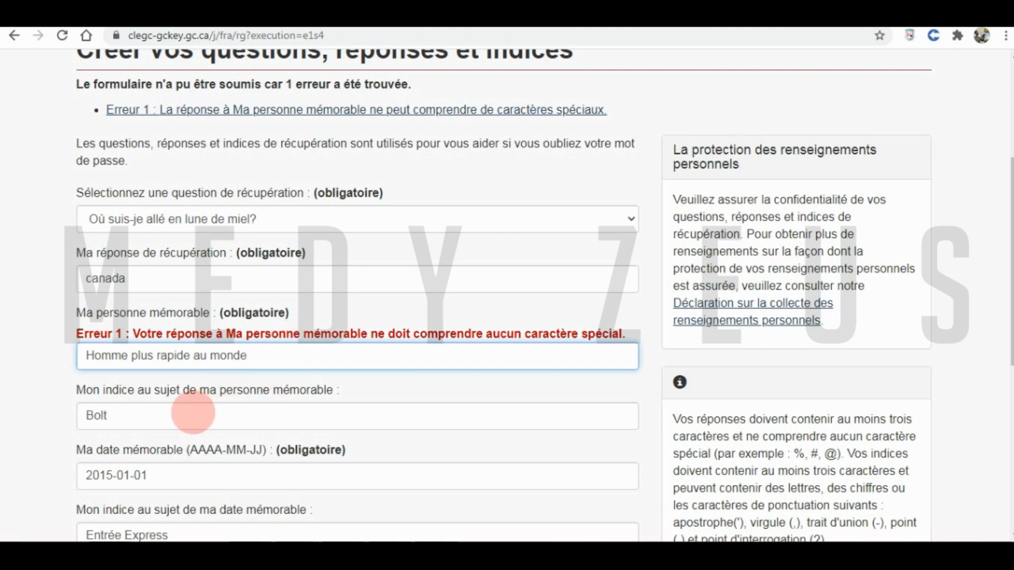
pyautogui.scroll(-6, 232, 369)
pyautogui.scroll(2, 247, 378)
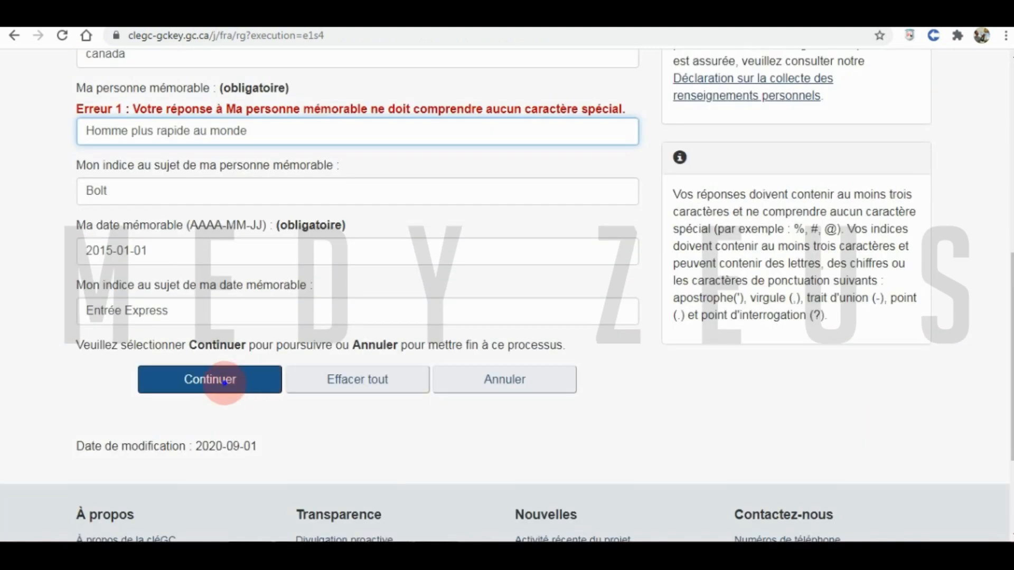
pyautogui.click(247, 378)
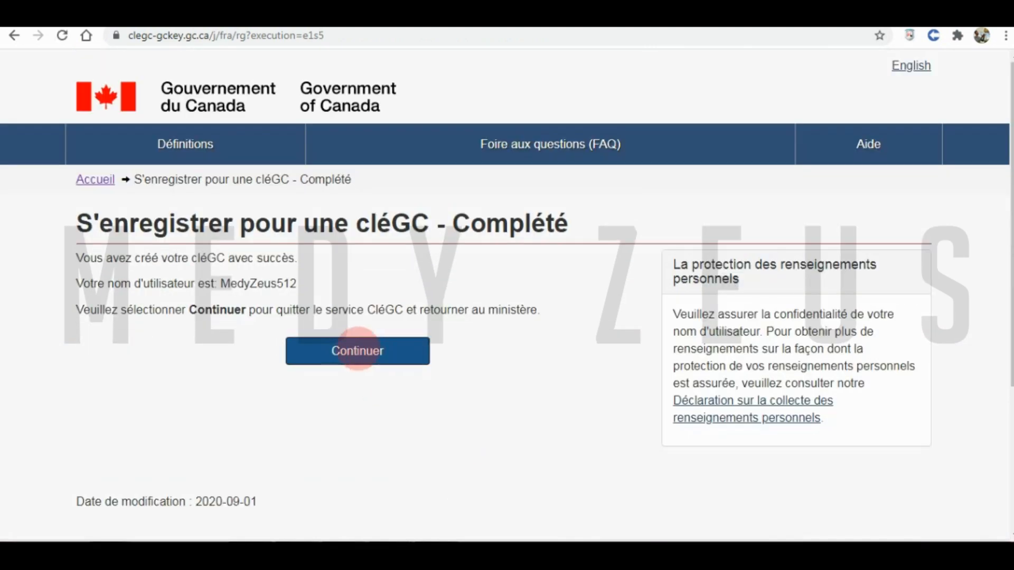
# - Leave GCKey, search for 'clégc canada' and open the IRCC secure account sign-in page
pyautogui.click(356, 348)
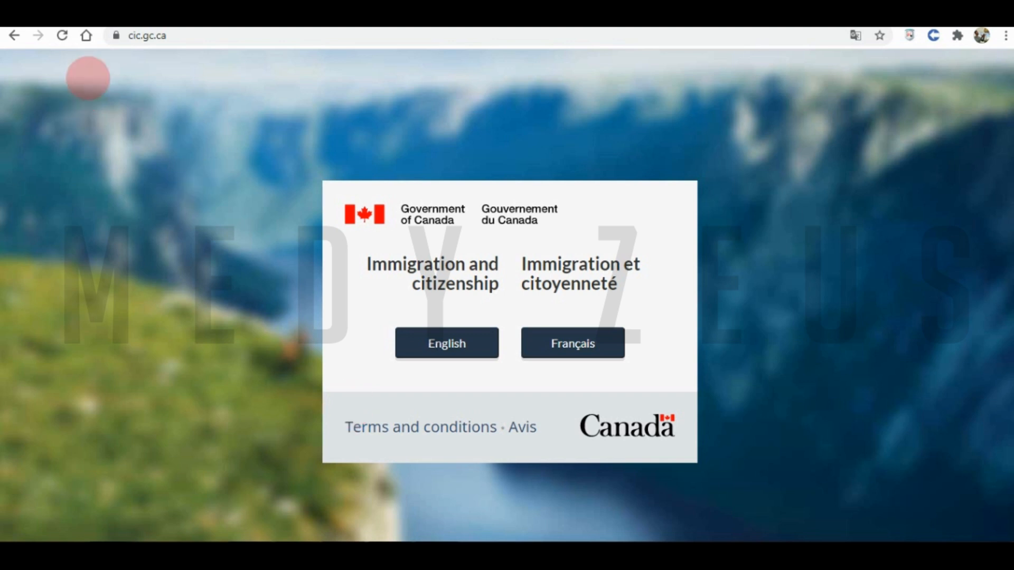
pyautogui.click(182, 35)
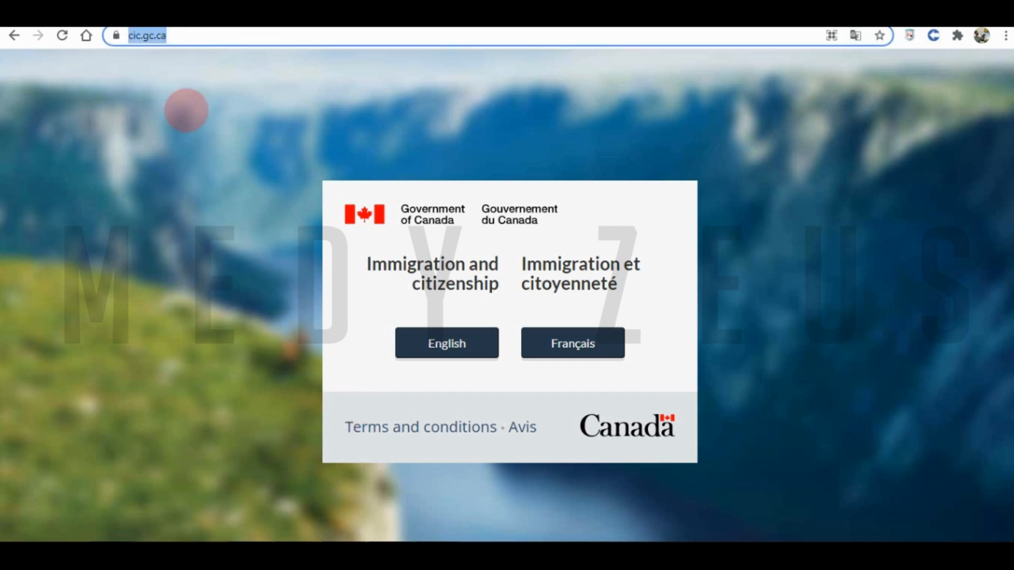
pyautogui.write('clé')
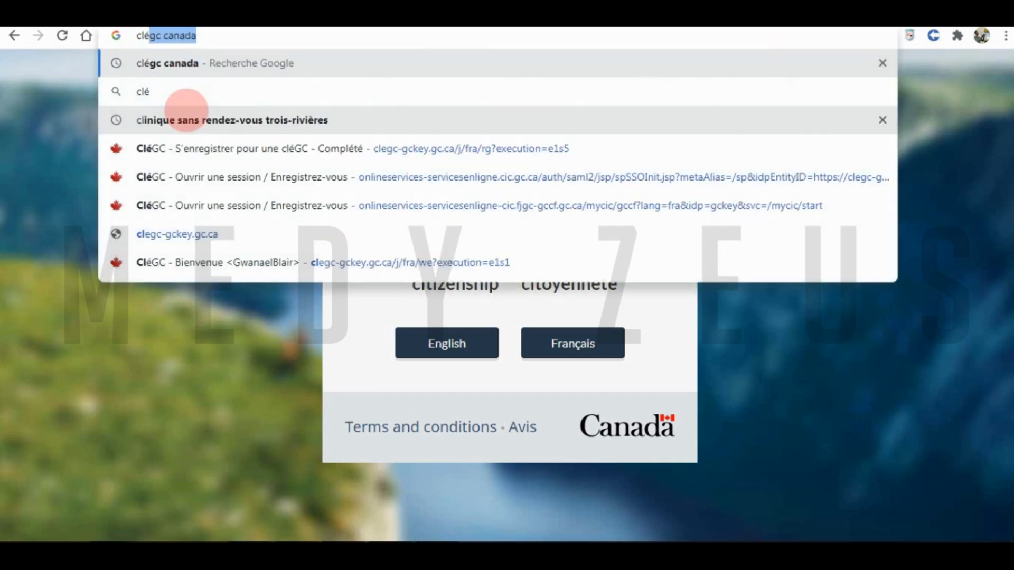
pyautogui.press('Return')
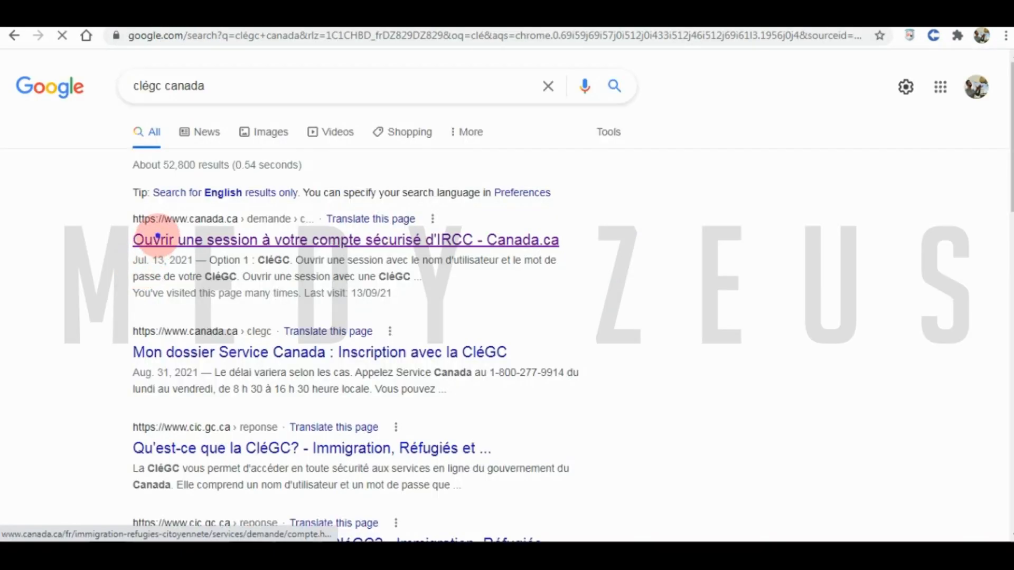
pyautogui.click(150, 239)
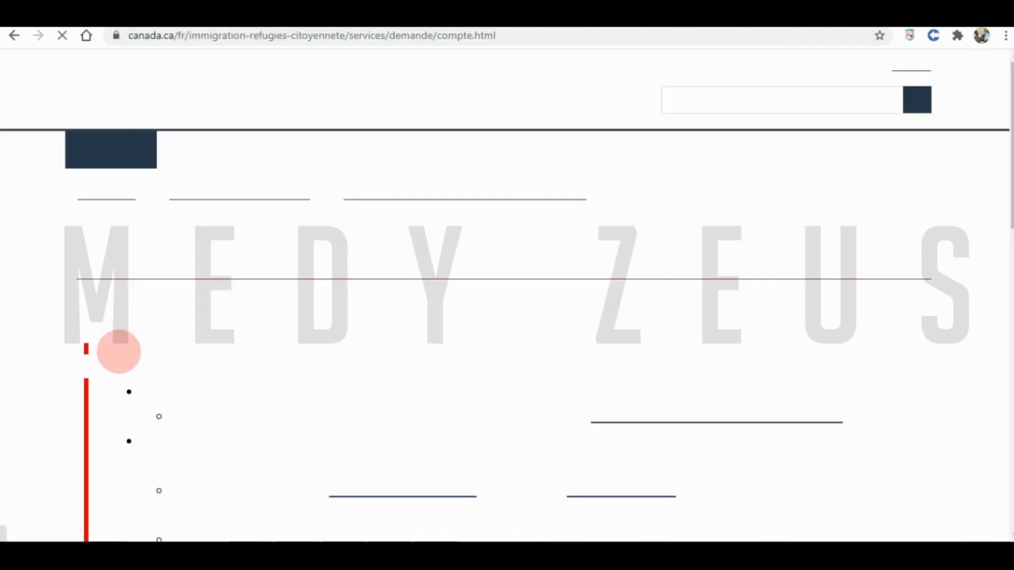
pyautogui.scroll(-10, 201, 335)
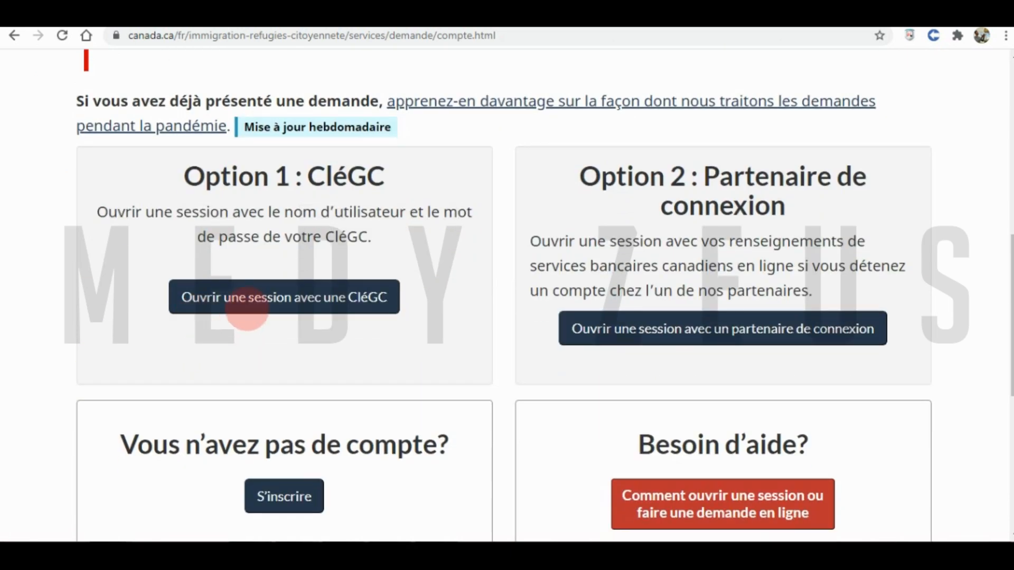
# - Sign in with the new GCKey username and password and continue past the welcome page
pyautogui.click(236, 298)
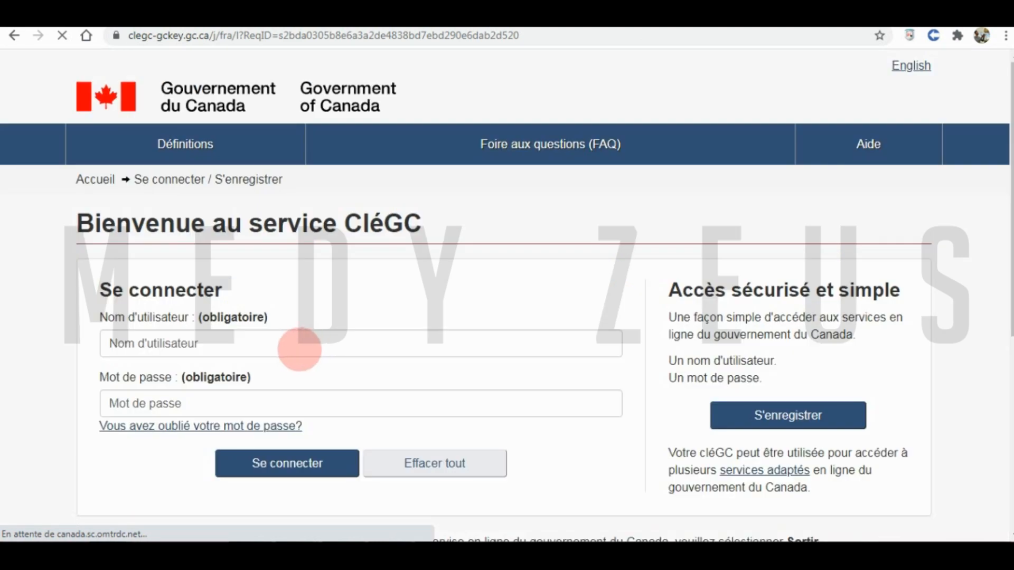
pyautogui.click(288, 347)
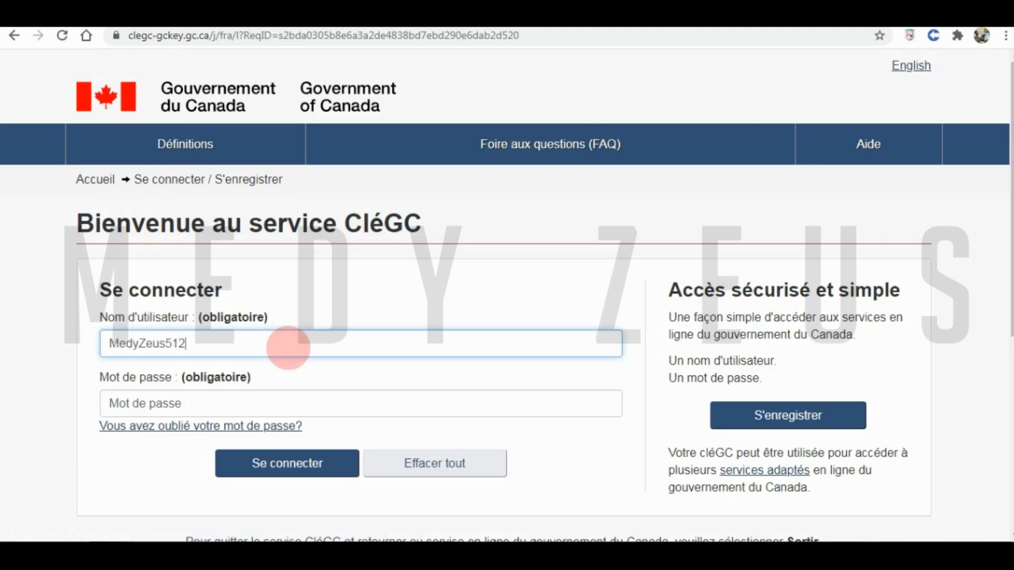
pyautogui.click(226, 401)
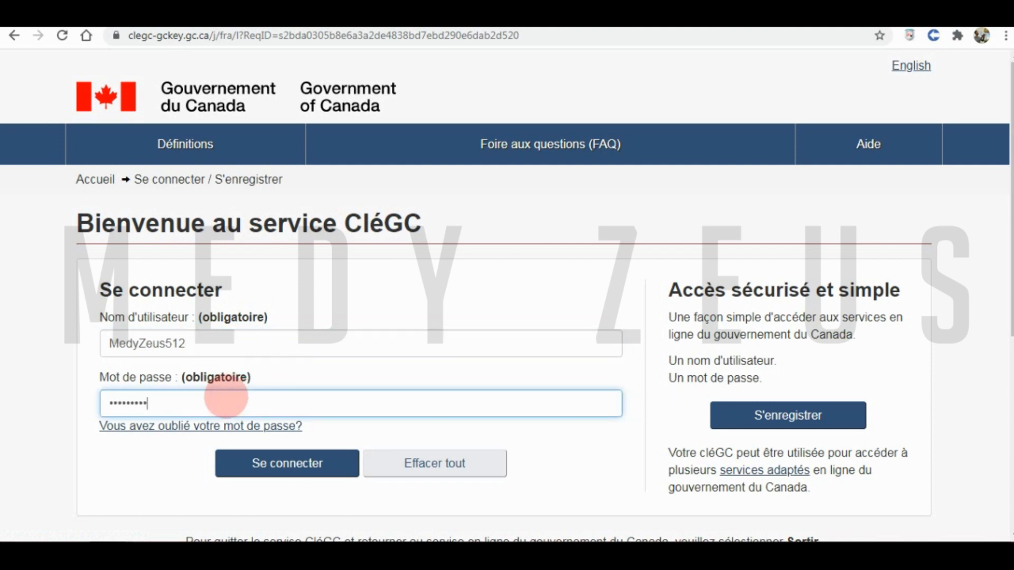
pyautogui.click(288, 463)
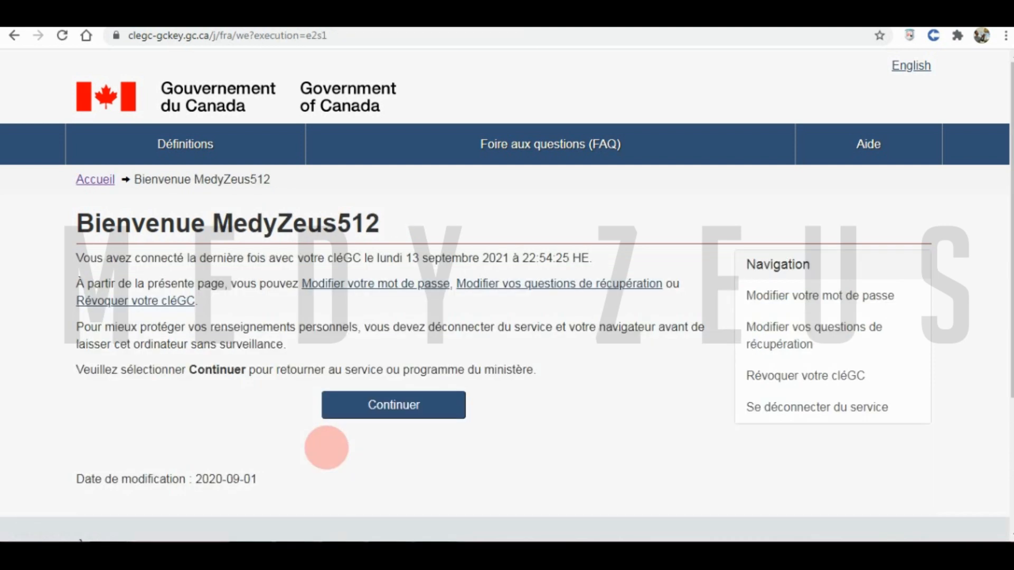
pyautogui.click(344, 405)
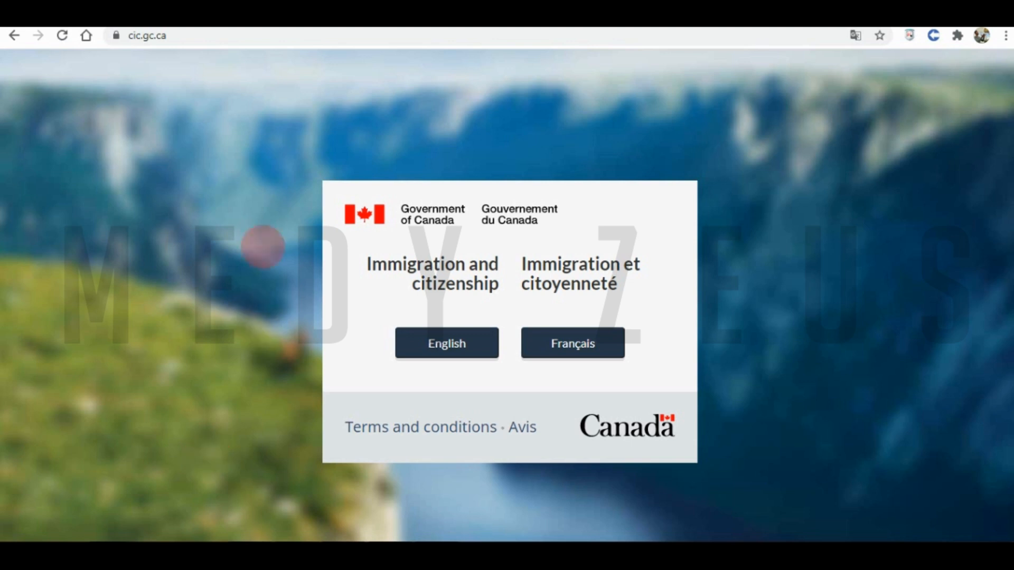
# - Search 'clégc canada' again and open the IRCC secure account sign-in result
pyautogui.click(146, 45)
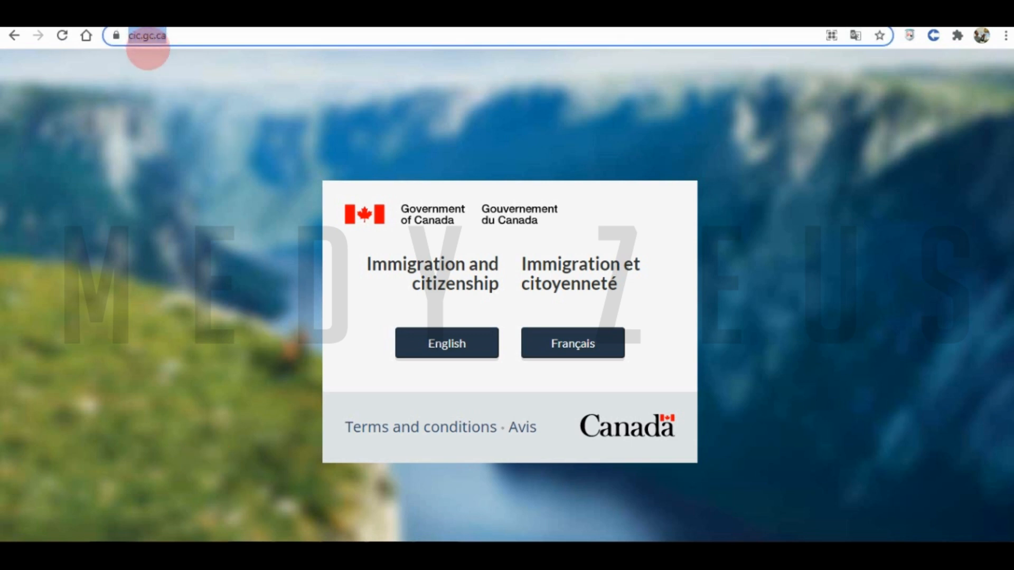
pyautogui.write('cl')
pyautogui.press('Return')
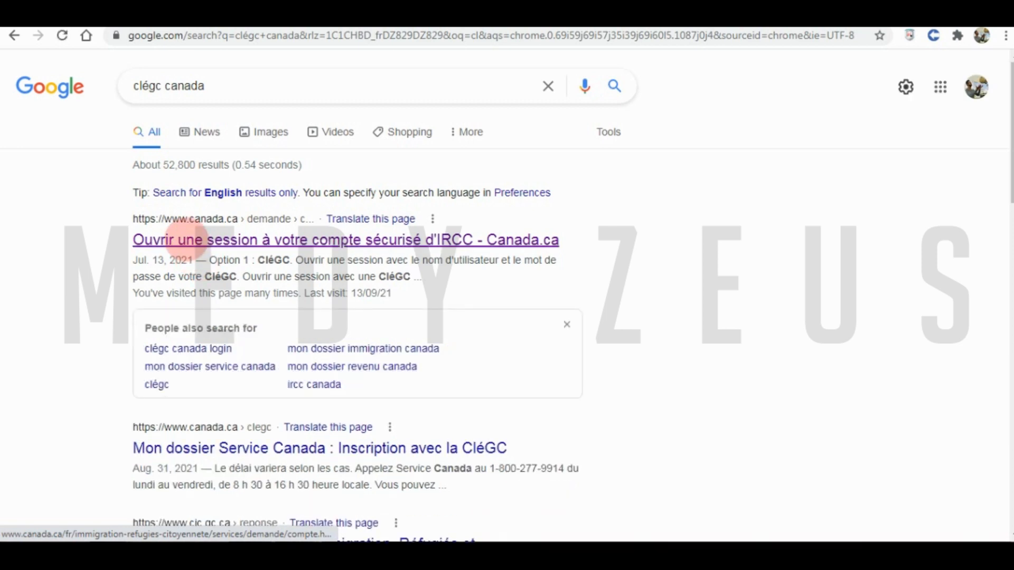
pyautogui.click(185, 240)
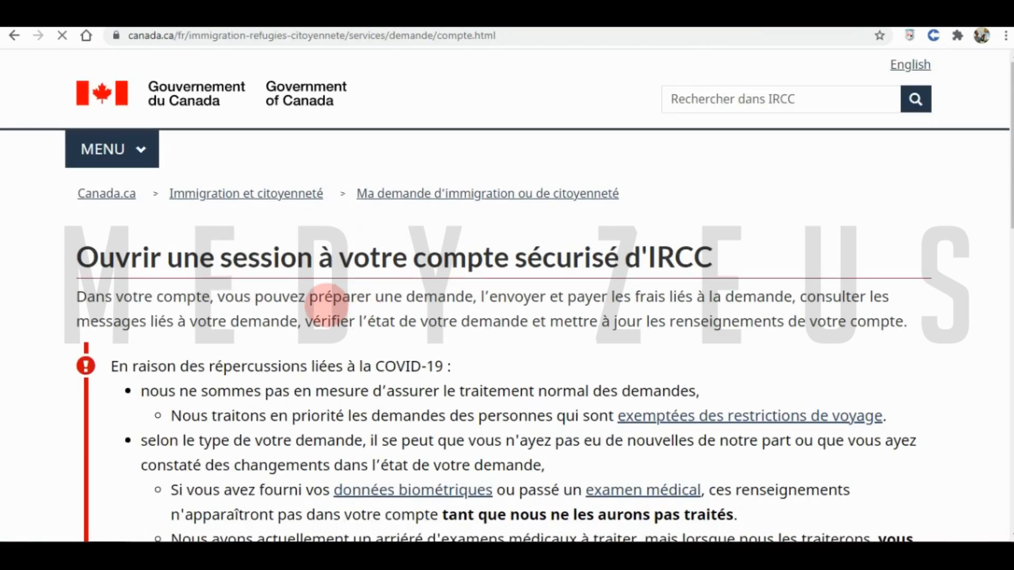
pyautogui.scroll(-10, 371, 306)
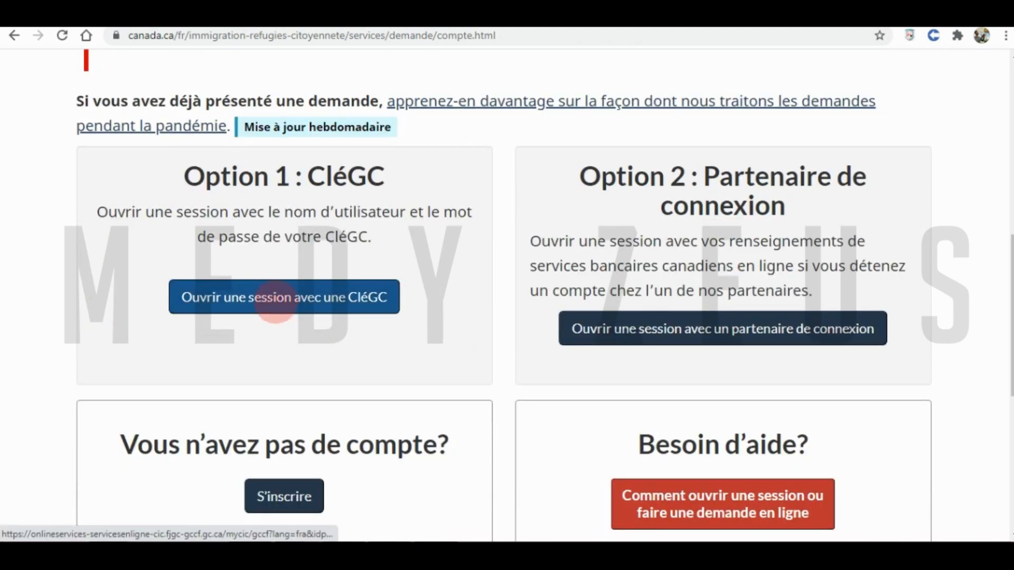
# - Log in to GCKey with the saved username and password, then continue into IRCC
pyautogui.click(307, 311)
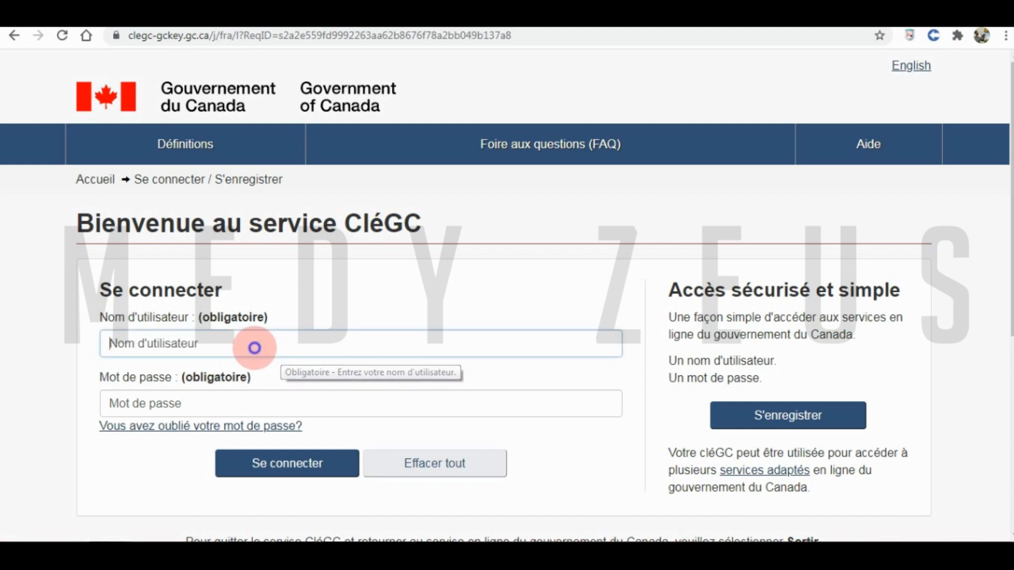
pyautogui.click(254, 347)
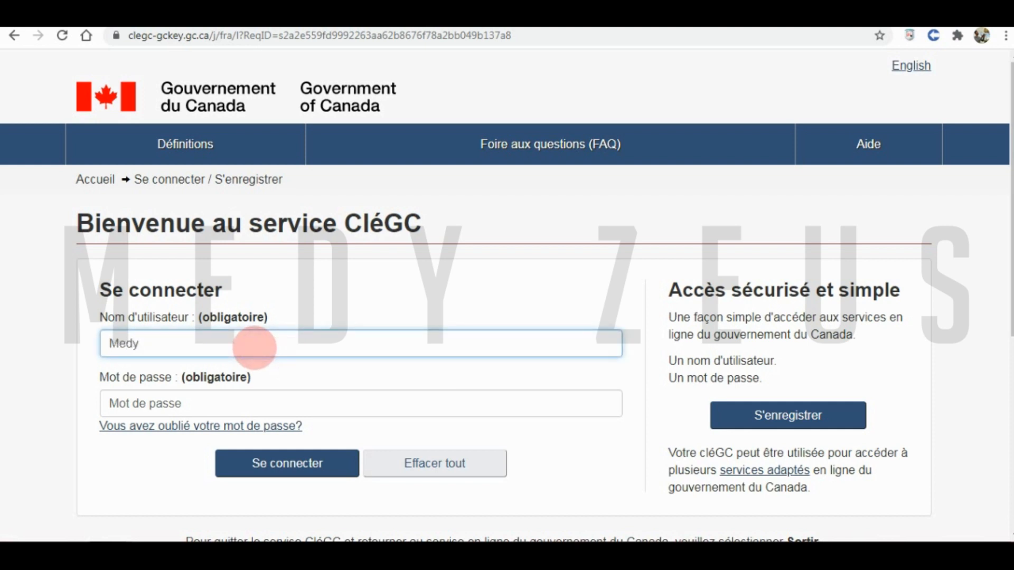
pyautogui.hotkey('ctrl', 'a')
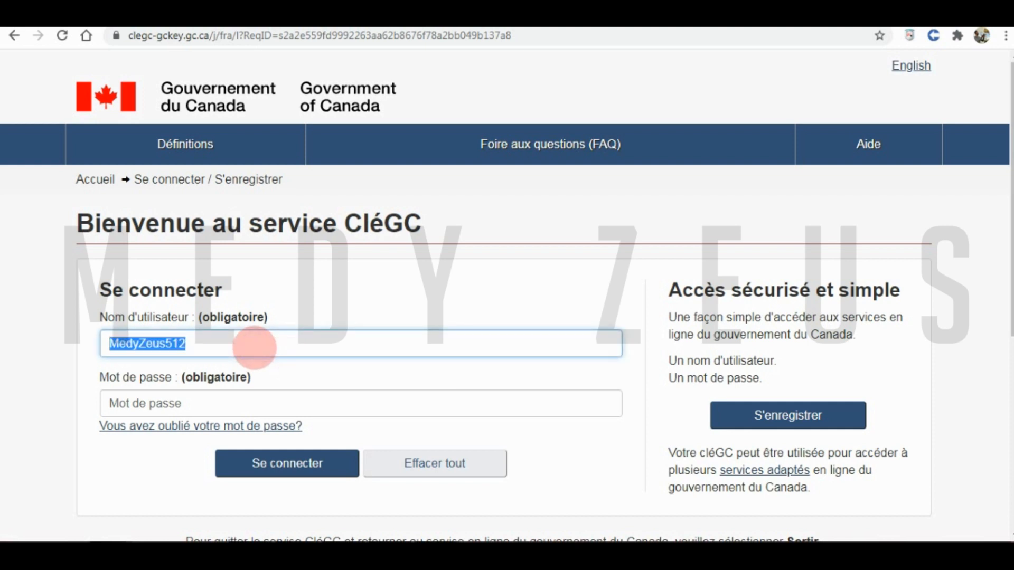
pyautogui.click(130, 399)
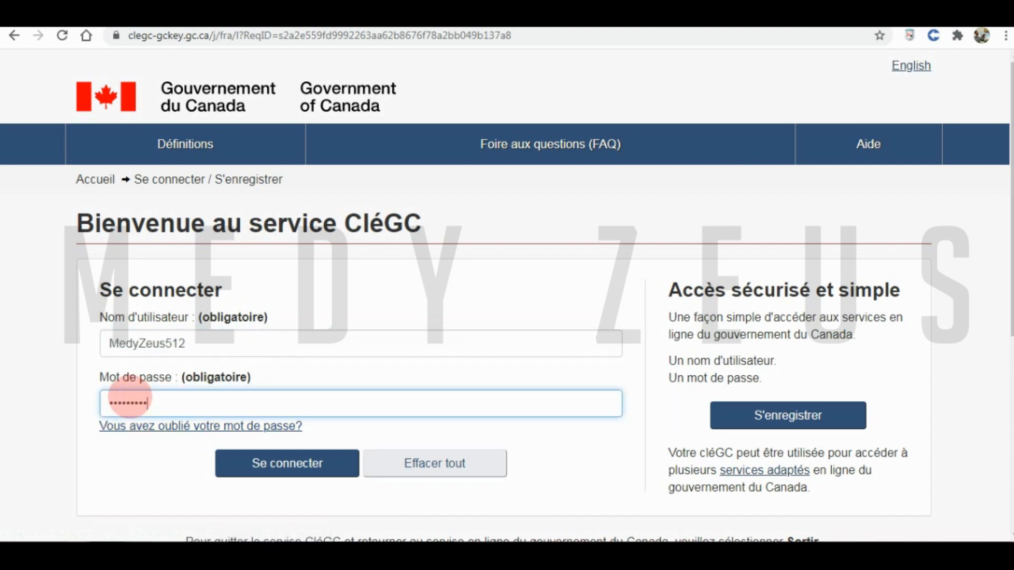
pyautogui.press('Return')
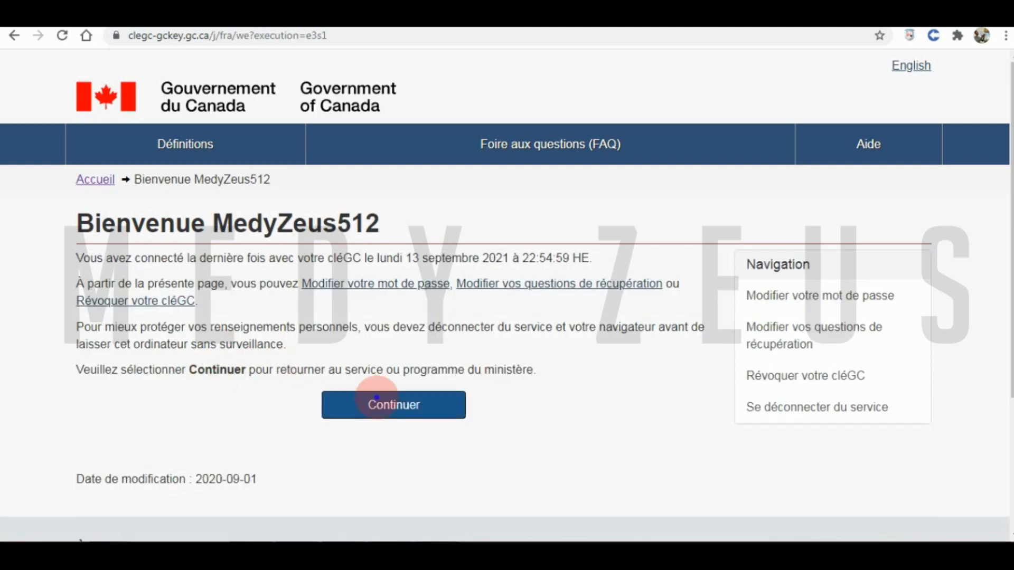
pyautogui.click(377, 397)
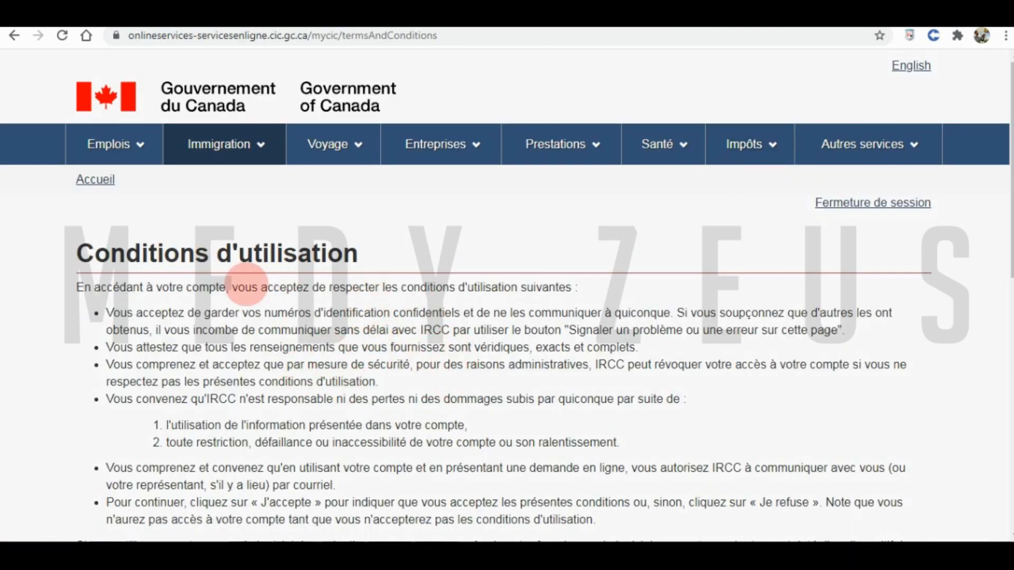
# - Accept the IRCC terms of use with J'accepte
pyautogui.scroll(-4, 329, 330)
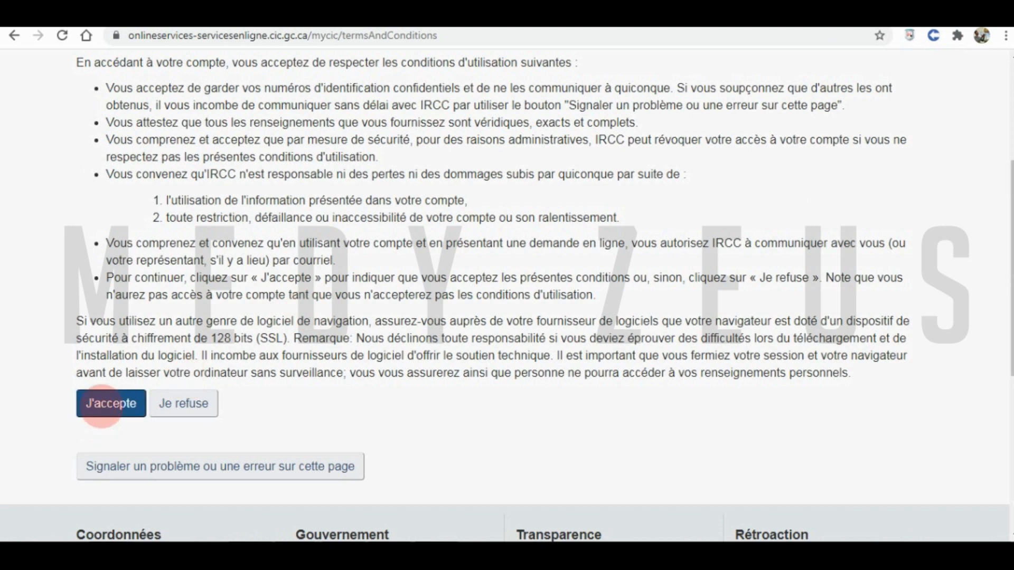
pyautogui.click(106, 405)
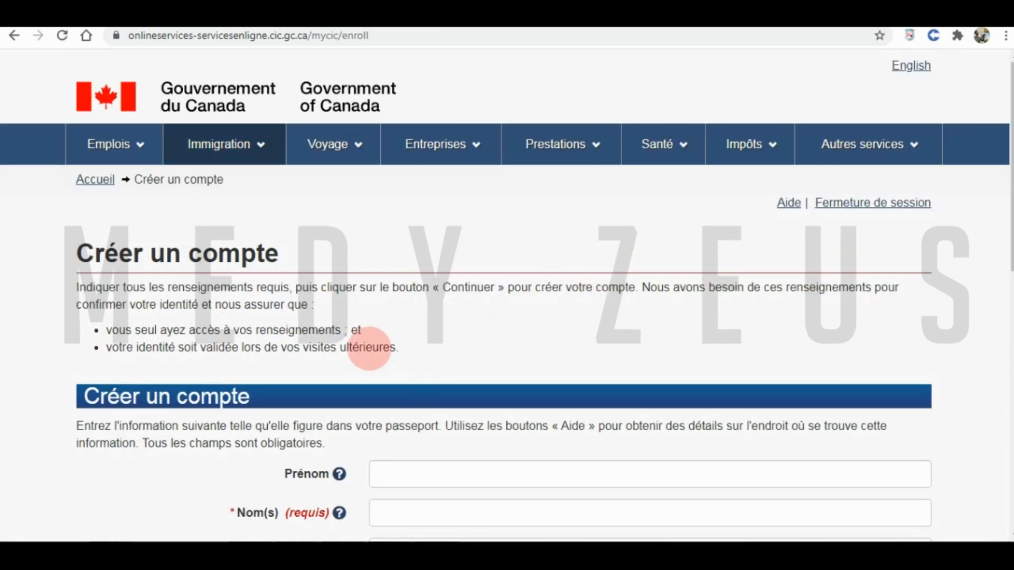
pyautogui.scroll(-3, 417, 324)
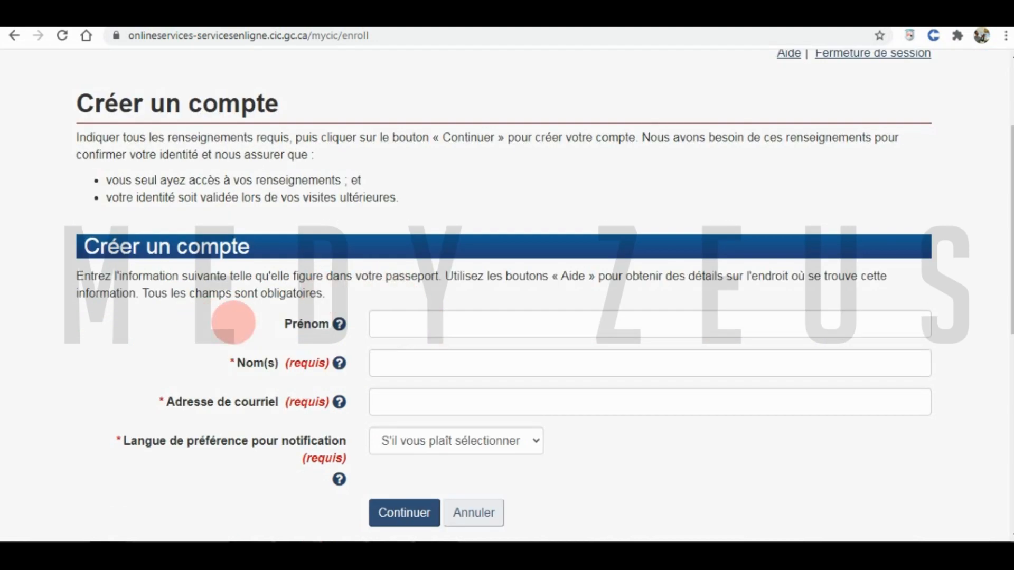
pyautogui.scroll(-2, 238, 328)
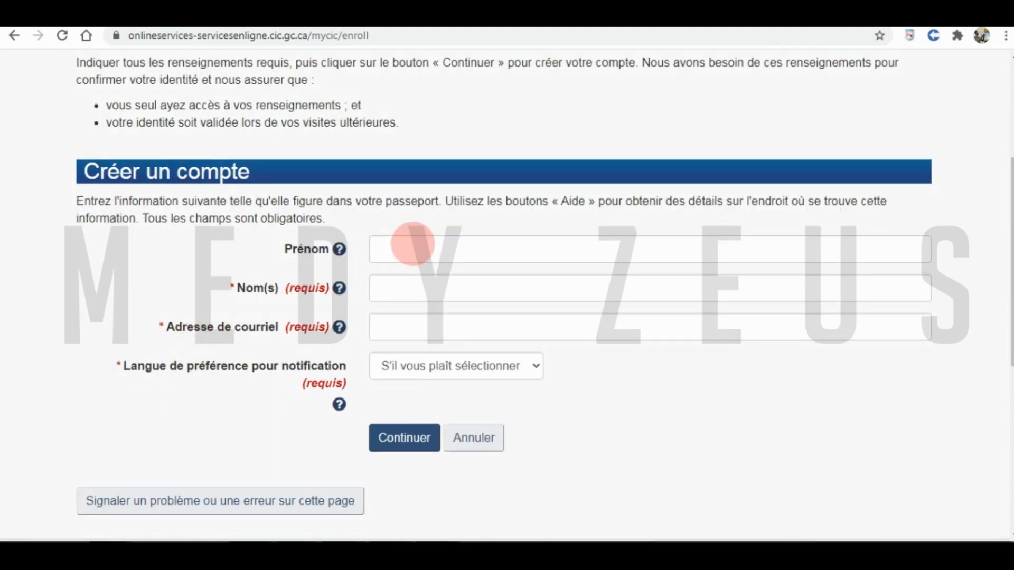
# - Enter first name, surname and e-mail, choose Français for notifications, and submit the form
pyautogui.click(412, 243)
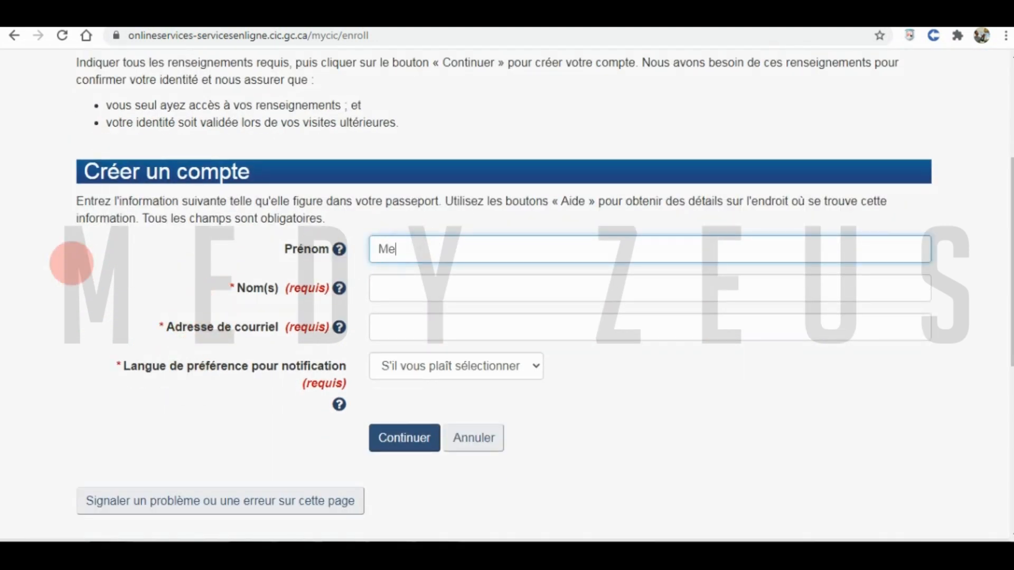
pyautogui.press('Tab')
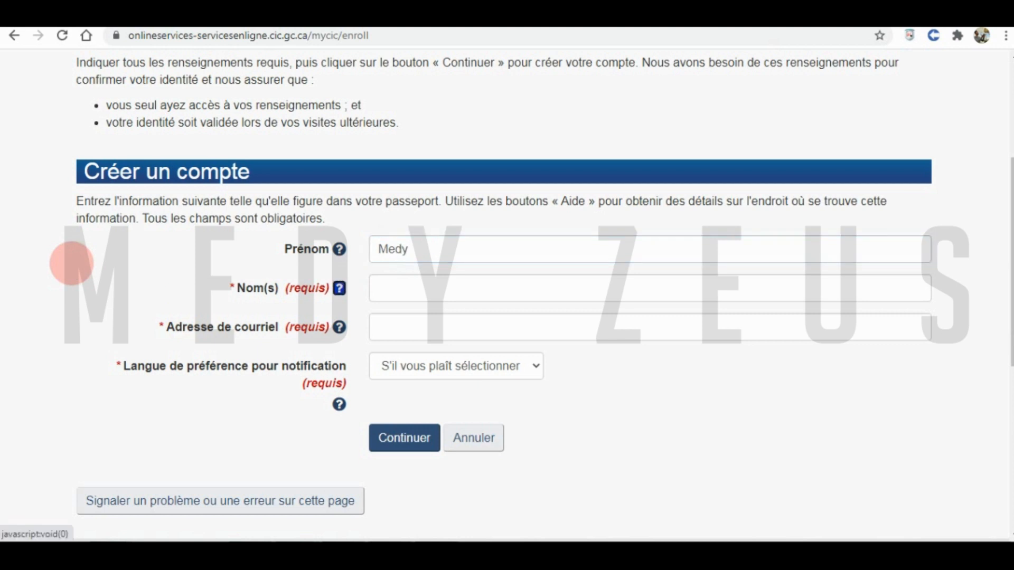
pyautogui.press('Tab')
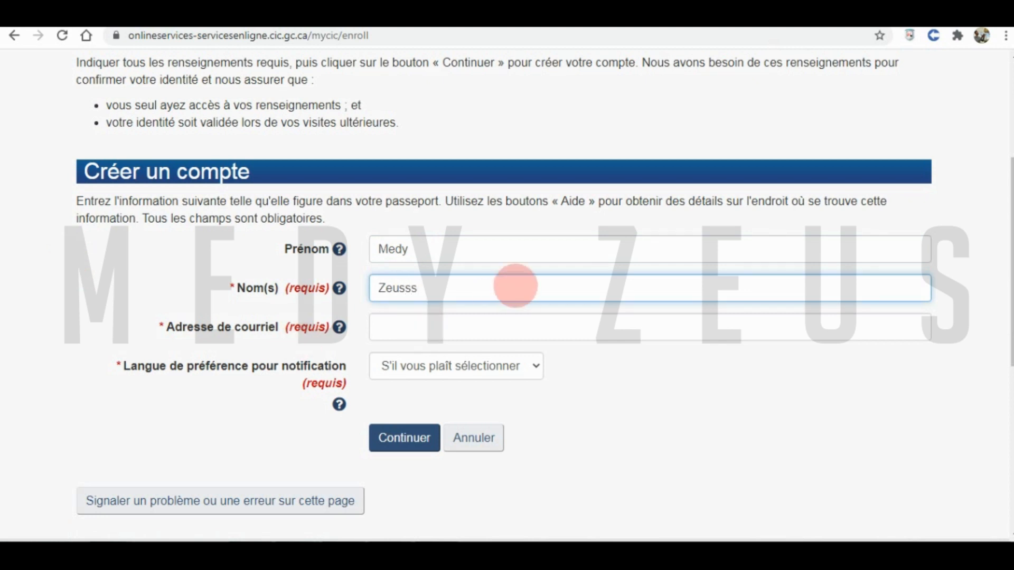
pyautogui.click(441, 330)
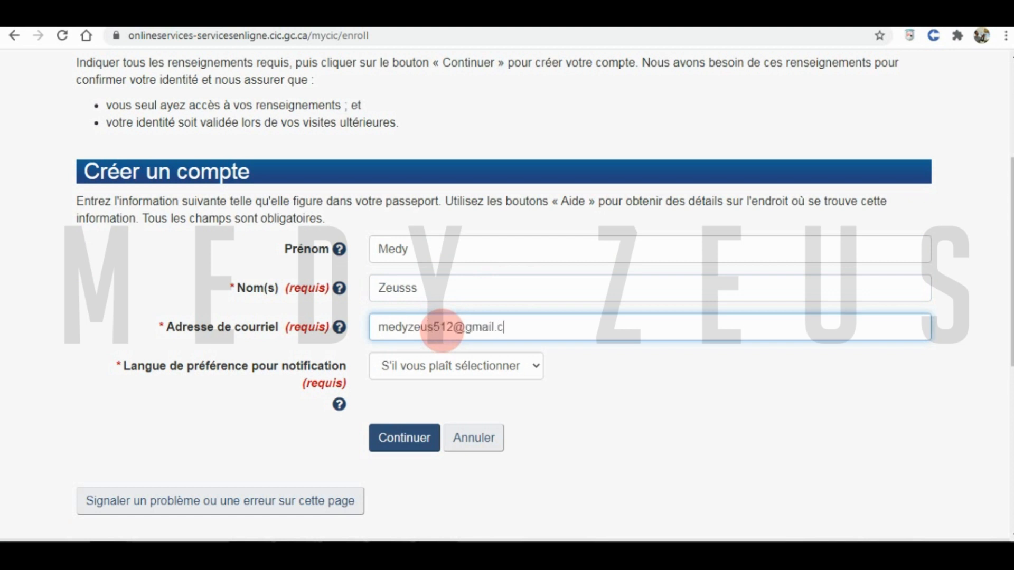
pyautogui.press('Tab')
pyautogui.press('Tab')
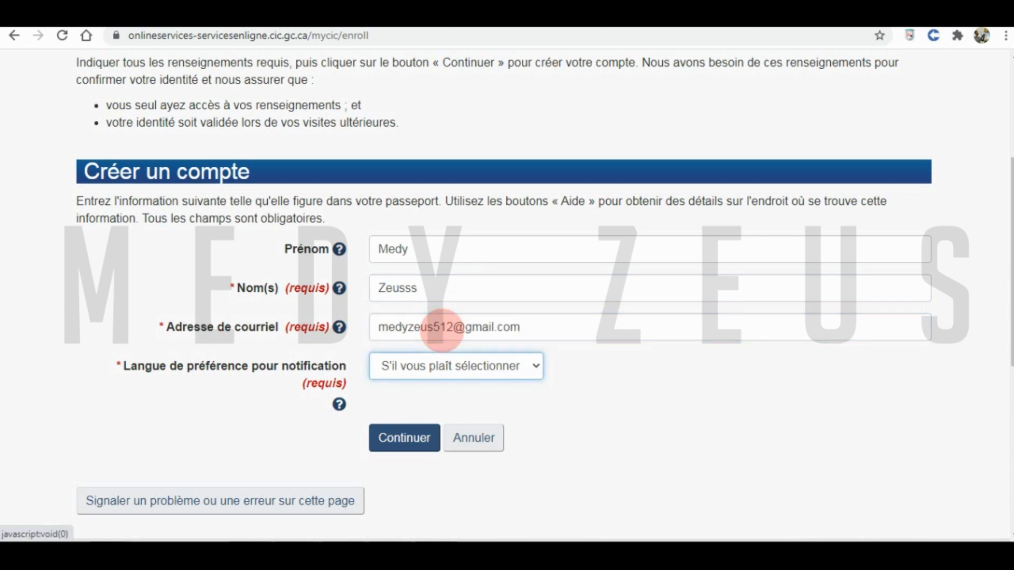
pyautogui.press('Down')
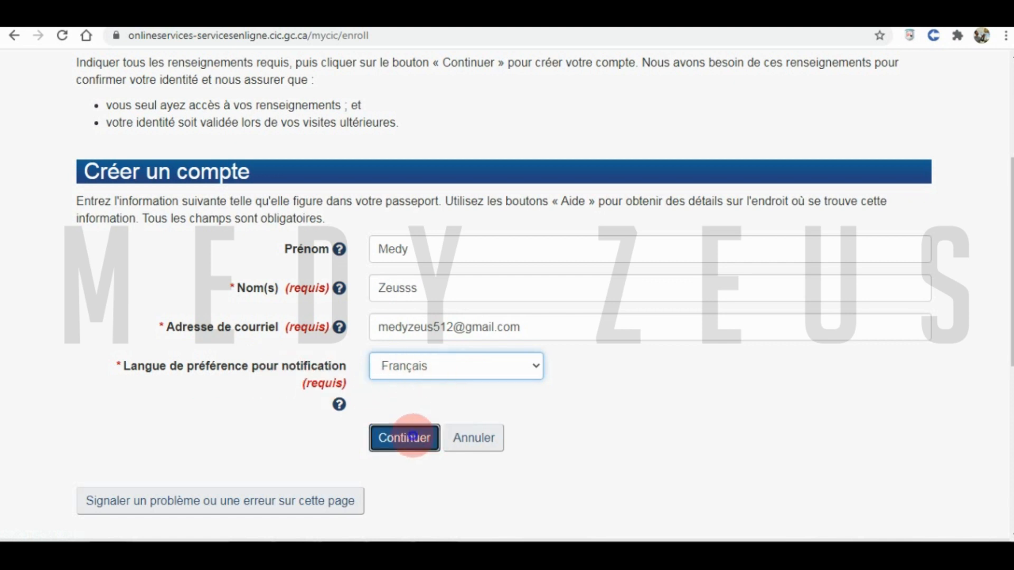
pyautogui.click(412, 437)
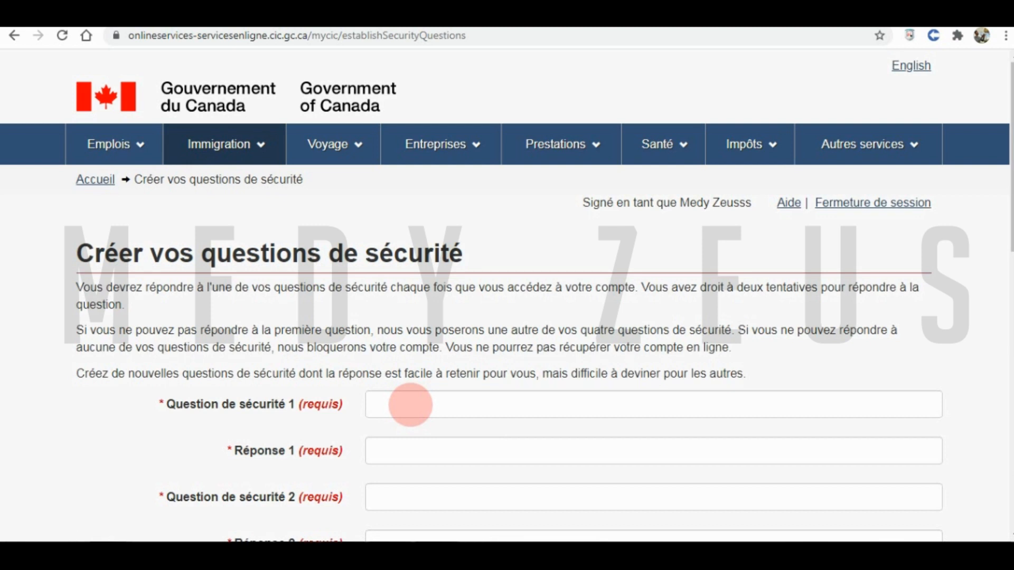
# - Write the first security question '1 en anglais' with the answer 'one'
pyautogui.click(410, 405)
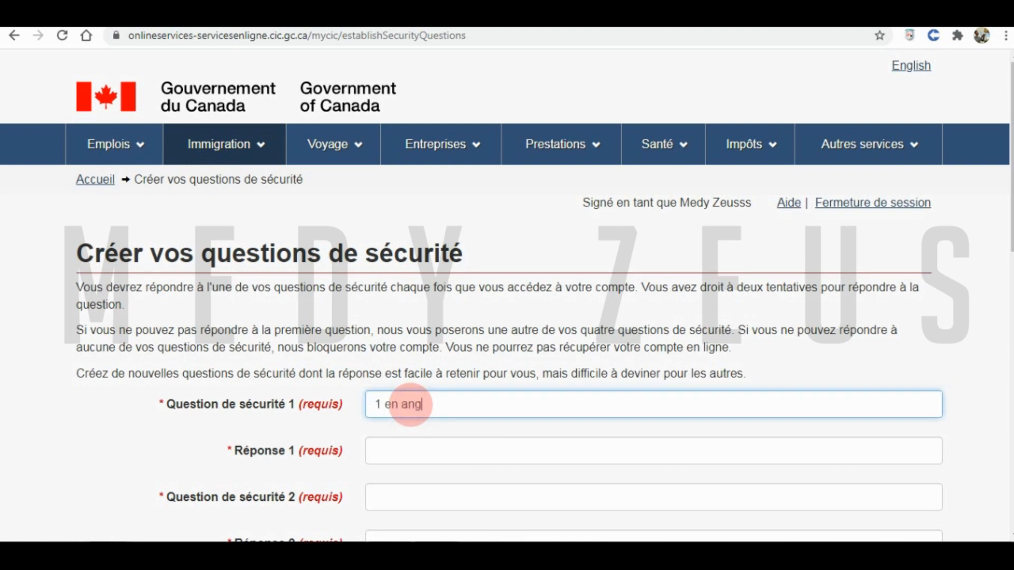
pyautogui.write('1 en anglais')
pyautogui.press('Tab')
pyautogui.press('Tab')
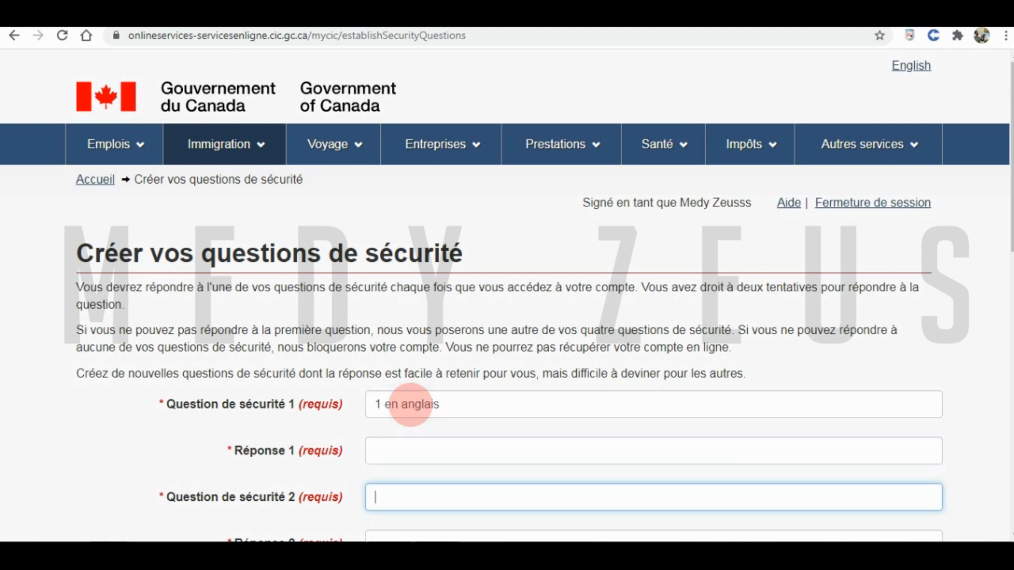
pyautogui.click(406, 453)
pyautogui.write('one')
# - Fill security questions 2–4 en anglais with answers two, three and four, then submit
pyautogui.press('Tab')
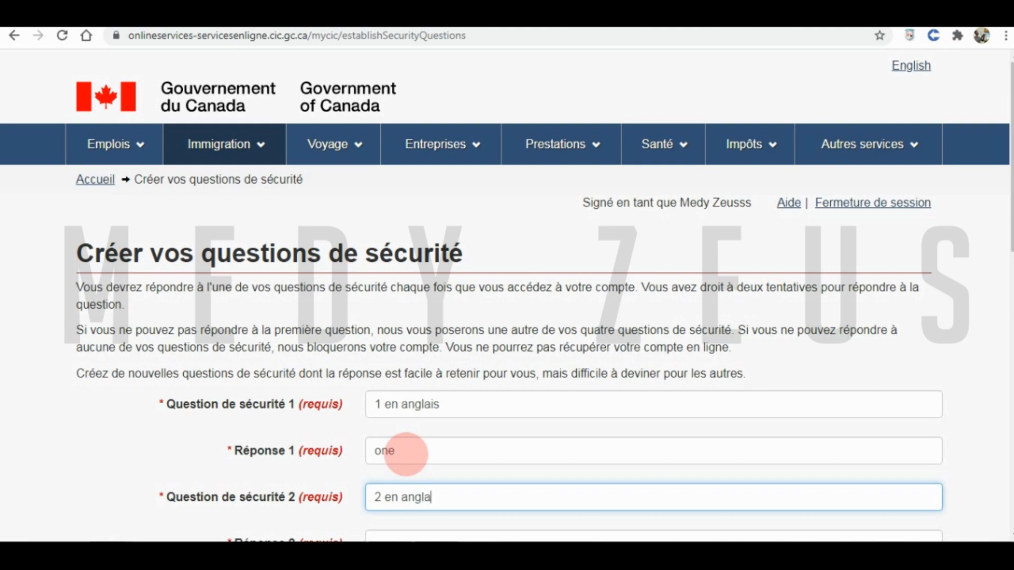
pyautogui.press('Tab')
pyautogui.write('tw')
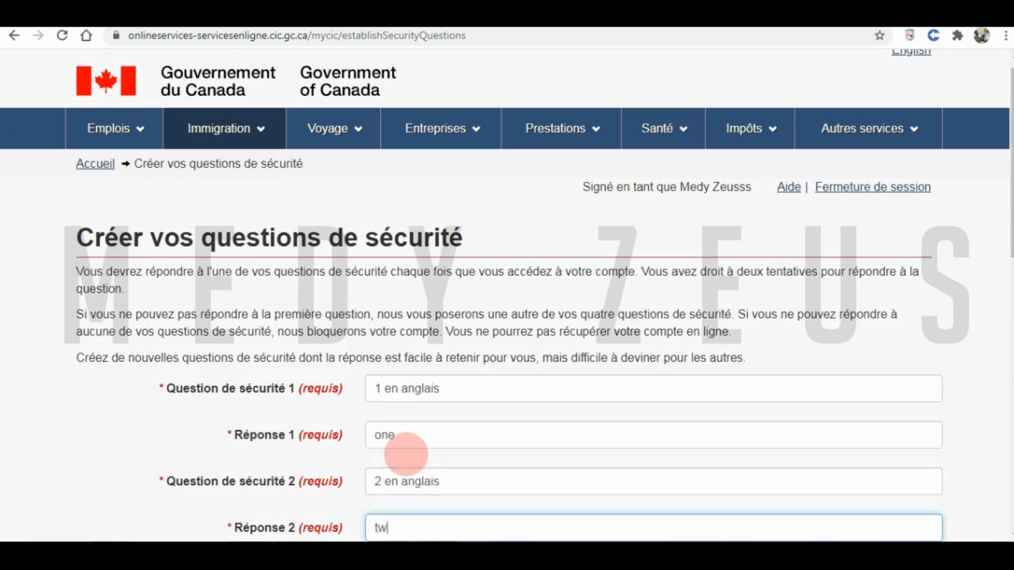
pyautogui.write('o')
pyautogui.press('Tab')
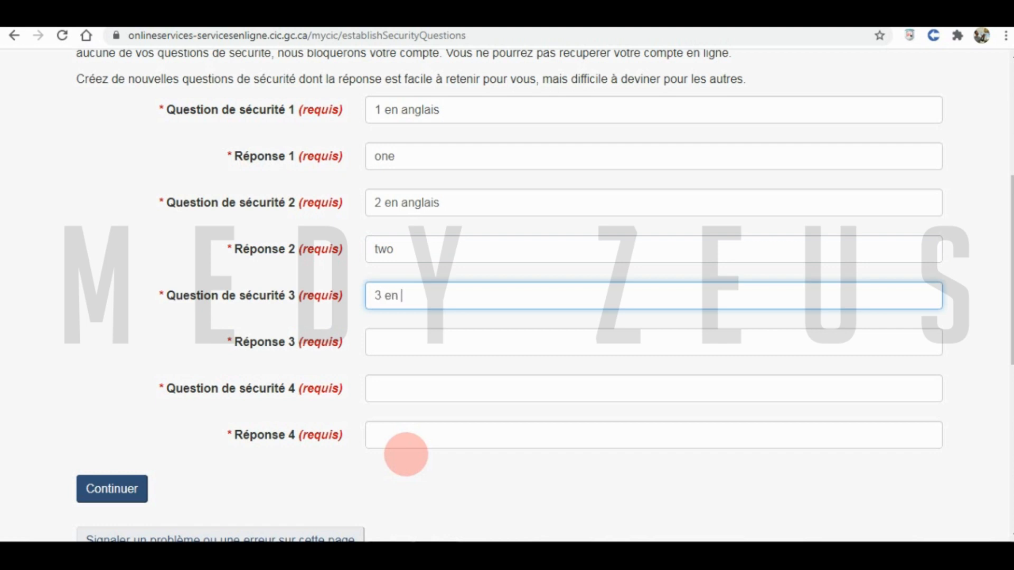
pyautogui.press('Tab')
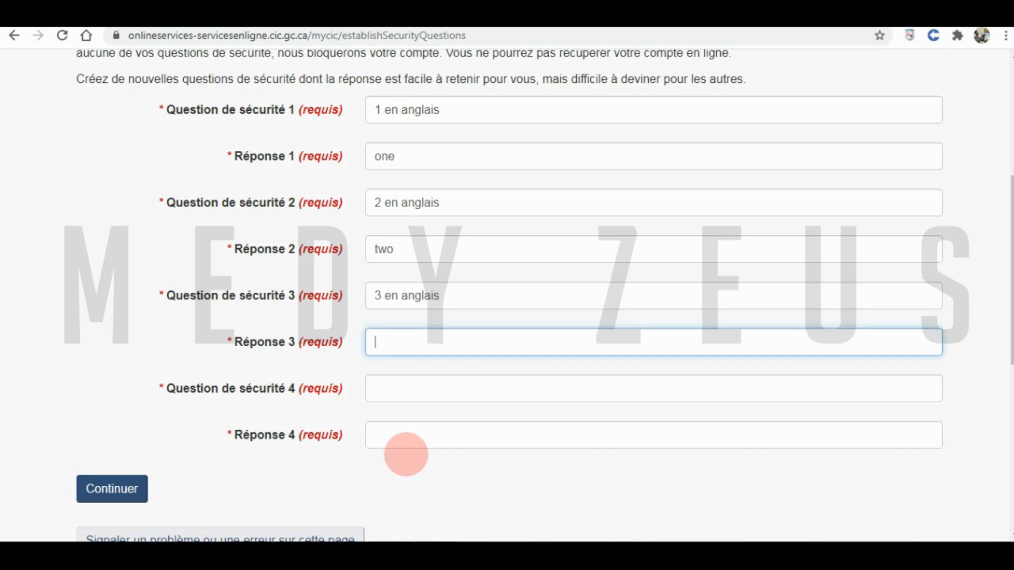
pyautogui.press('Tab')
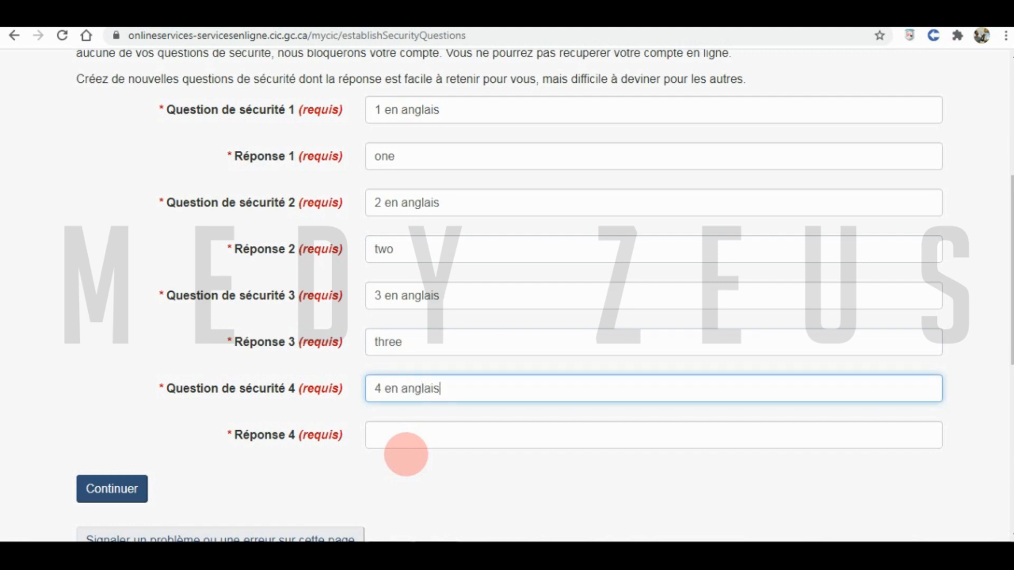
pyautogui.press('Tab')
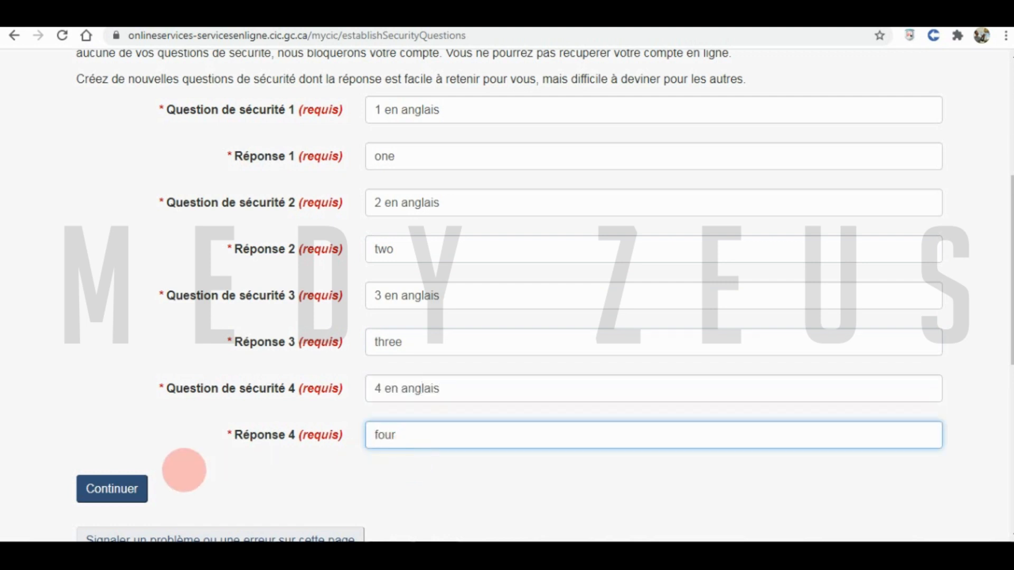
pyautogui.click(108, 490)
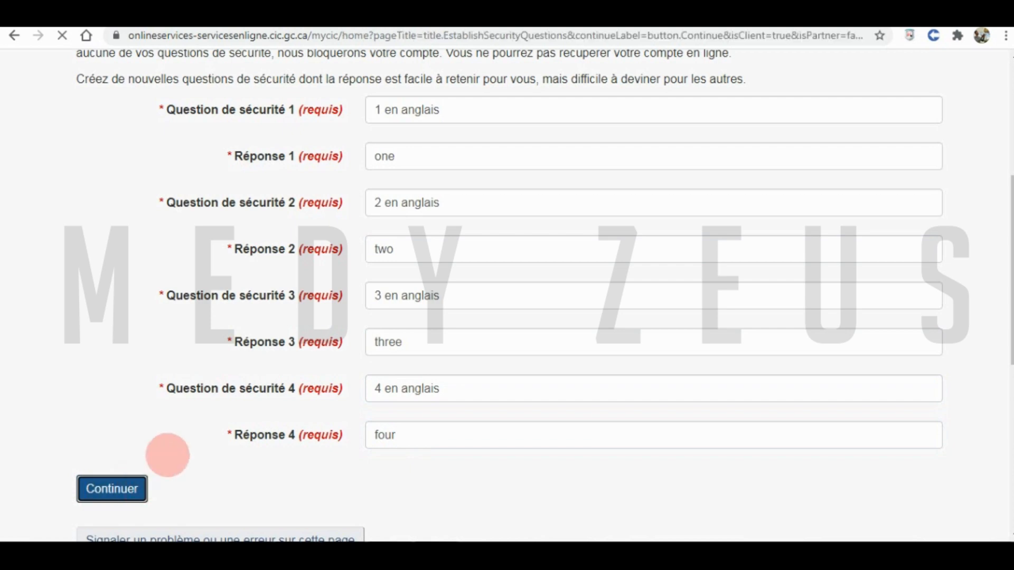
# - Scroll the account home page and highlight the unsubmitted applications heading
pyautogui.scroll(-3, 327, 319)
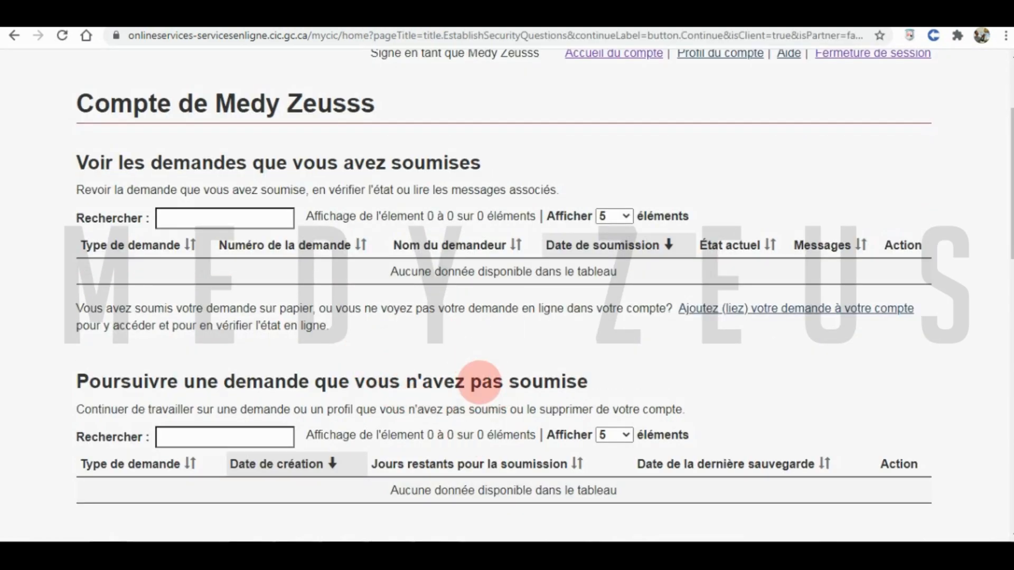
pyautogui.scroll(-3, 478, 380)
pyautogui.scroll(4, 503, 278)
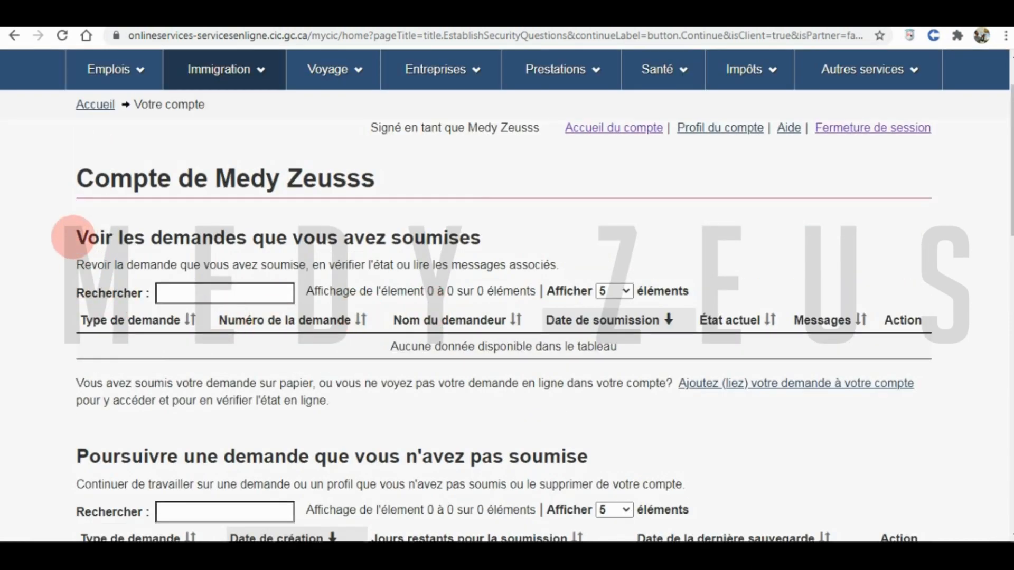
pyautogui.moveTo(83, 233); pyautogui.dragTo(190, 249)
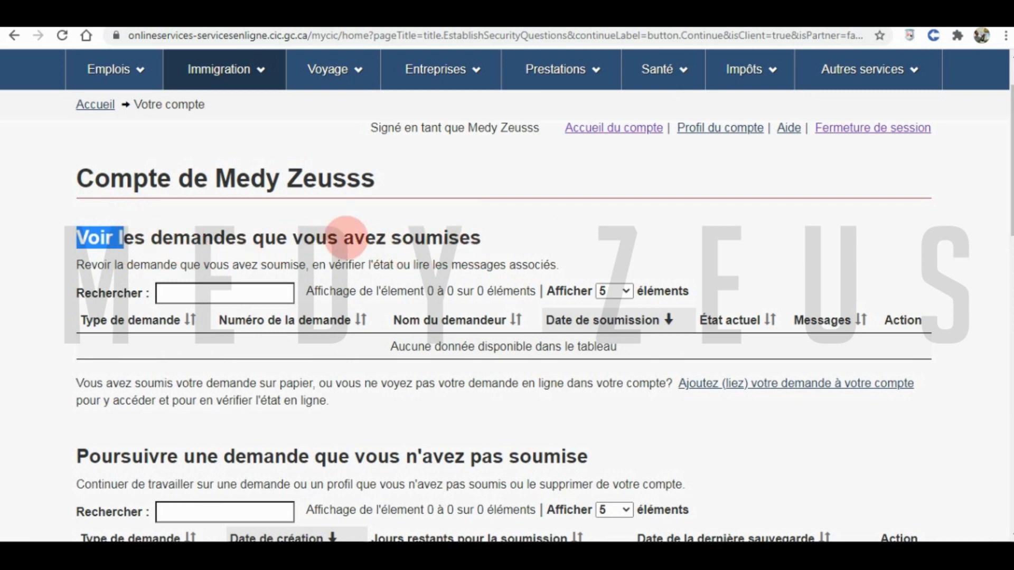
pyautogui.scroll(-2, 317, 295)
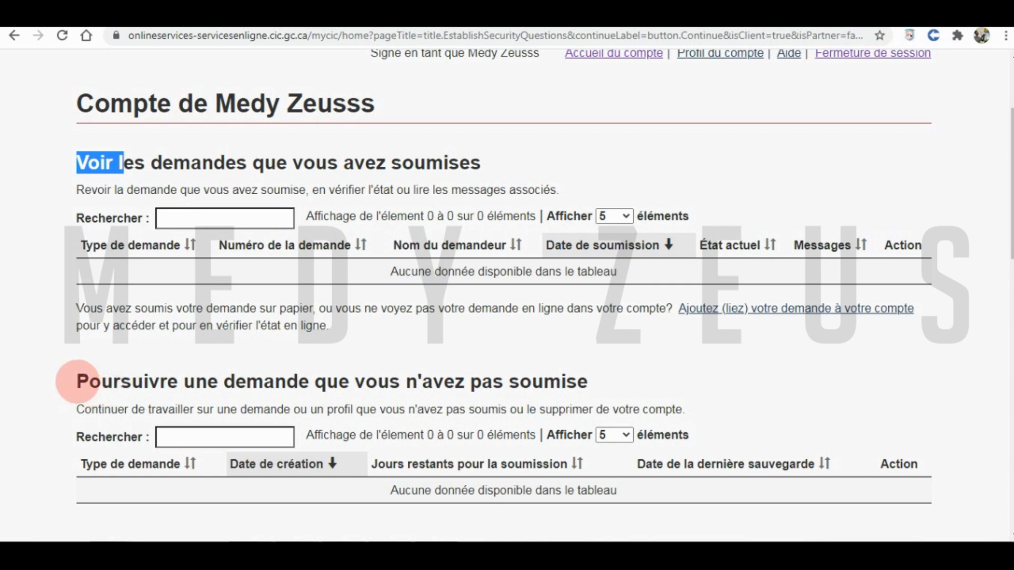
pyautogui.click(79, 380)
pyautogui.moveTo(79, 381); pyautogui.dragTo(641, 373)
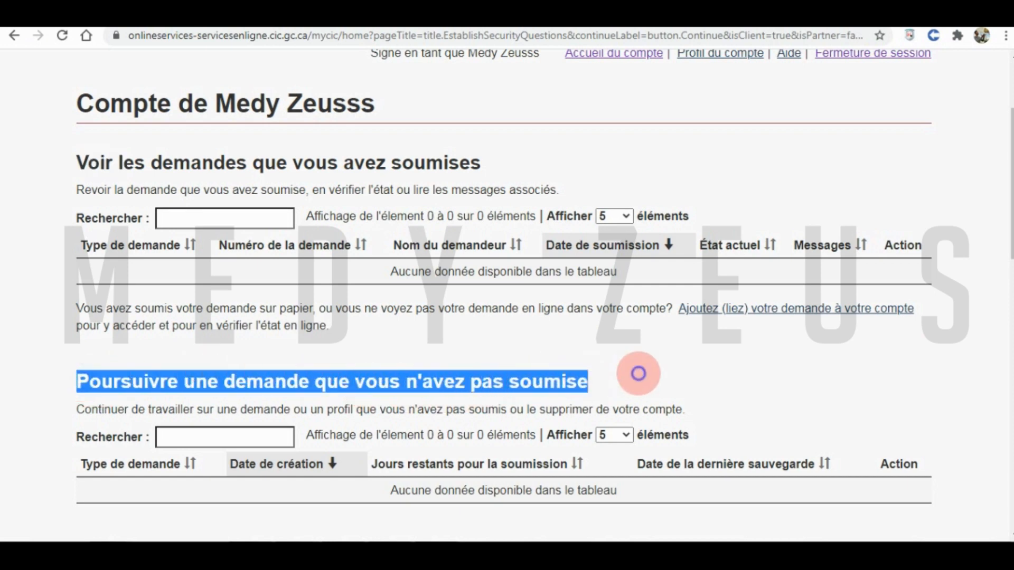
pyautogui.click(565, 369)
# - Open 'Présenter une demande pour venir au Canada' under Commencer une demande
pyautogui.scroll(-3, 515, 369)
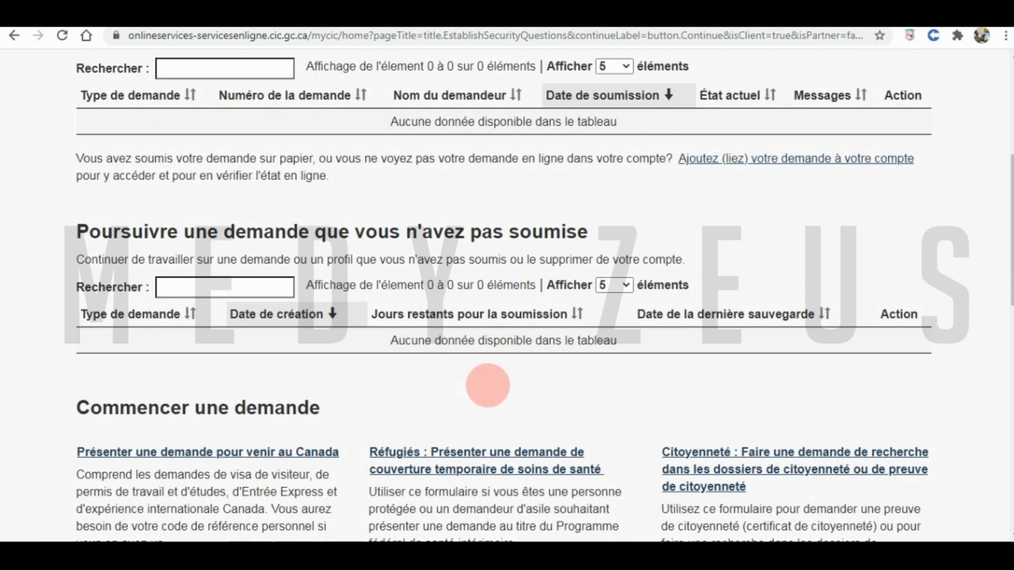
pyautogui.scroll(-2, 266, 363)
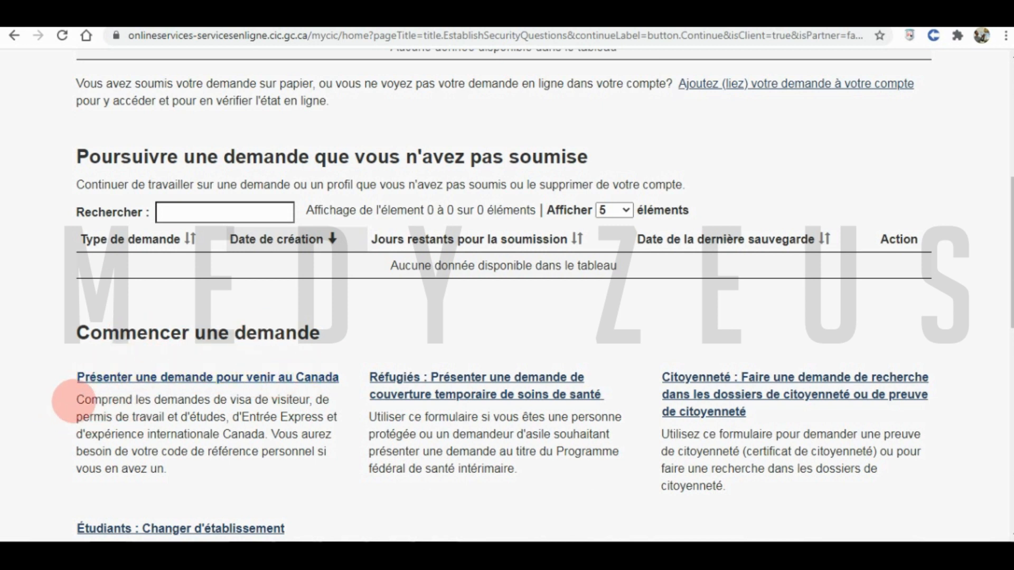
pyautogui.moveTo(76, 400); pyautogui.dragTo(254, 419)
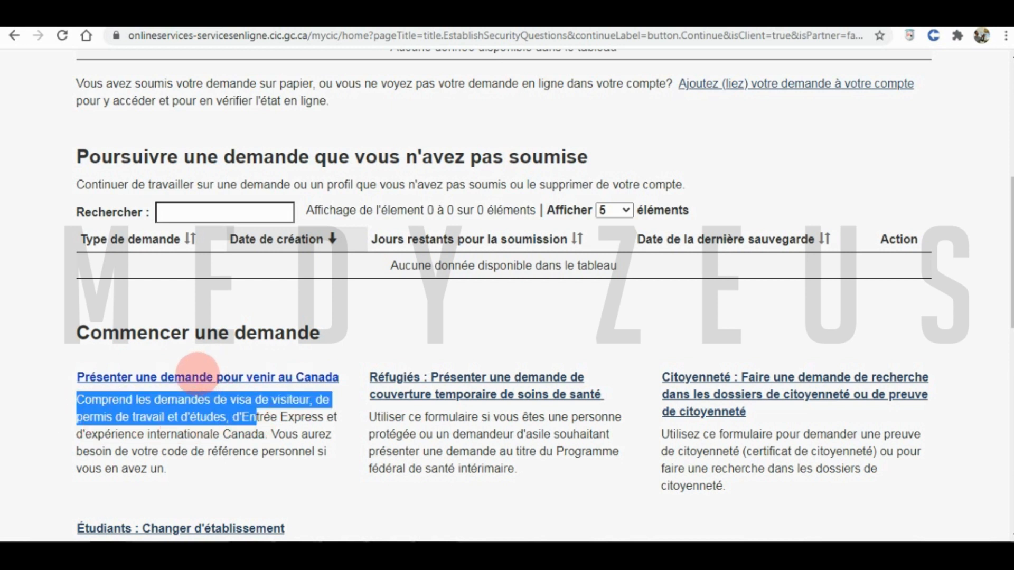
pyautogui.click(196, 375)
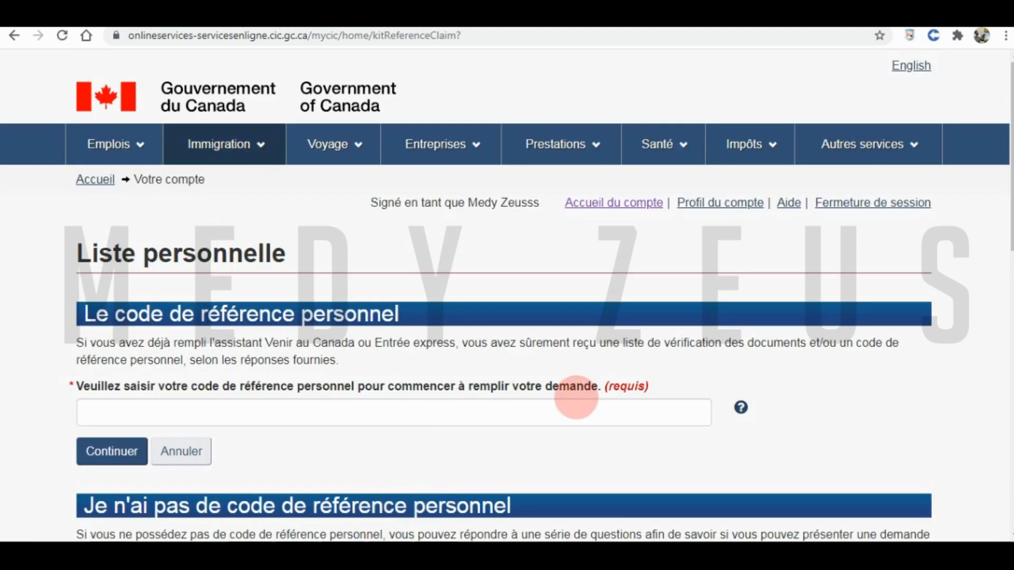
# - Copy the personal reference code from the WordPad notes, paste it into the field and submit
pyautogui.click(485, 417)
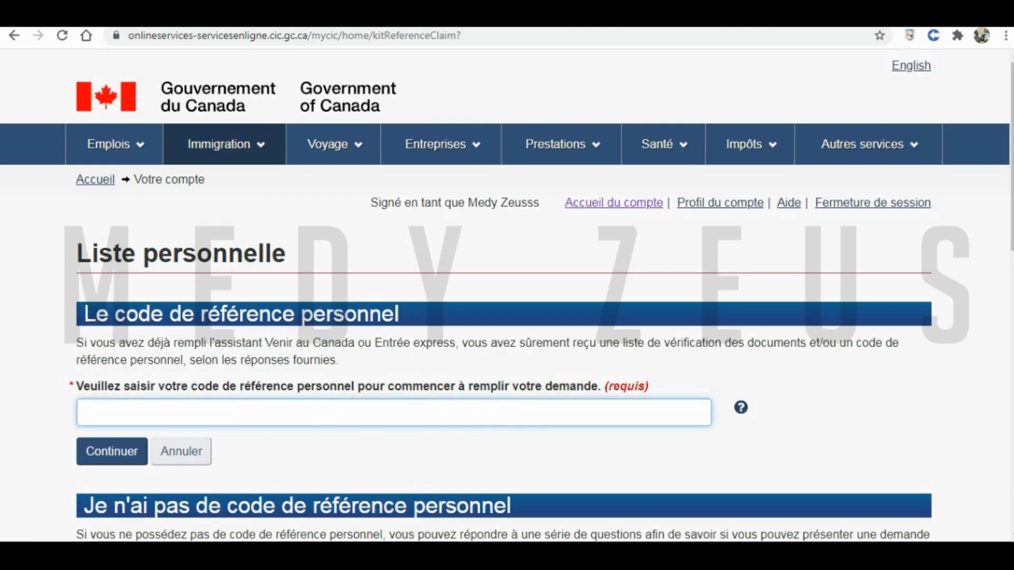
pyautogui.click(437, 556)
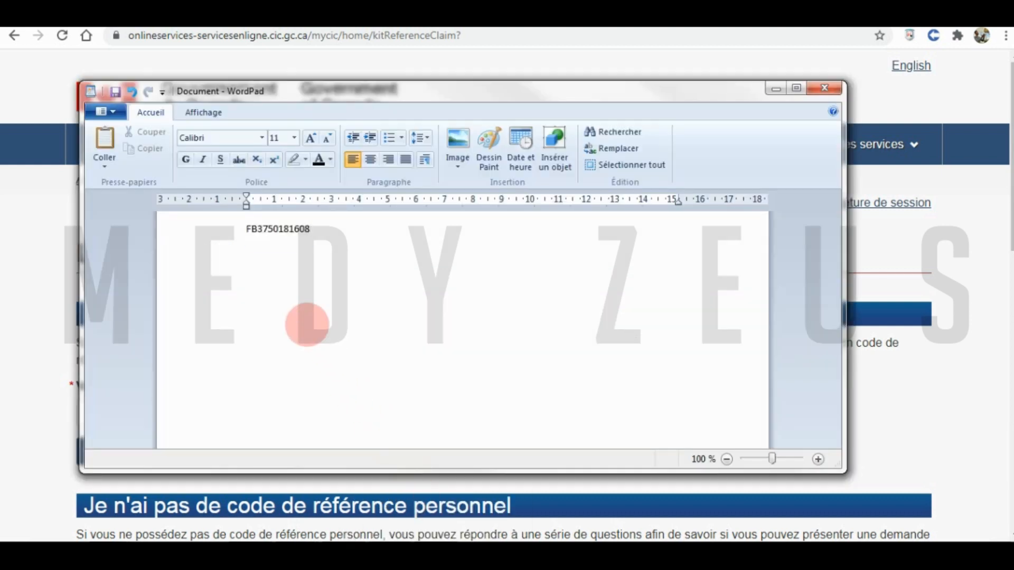
pyautogui.hotkey('ctrl', 'a')
pyautogui.hotkey('ctrl', 'c')
pyautogui.click(23, 257)
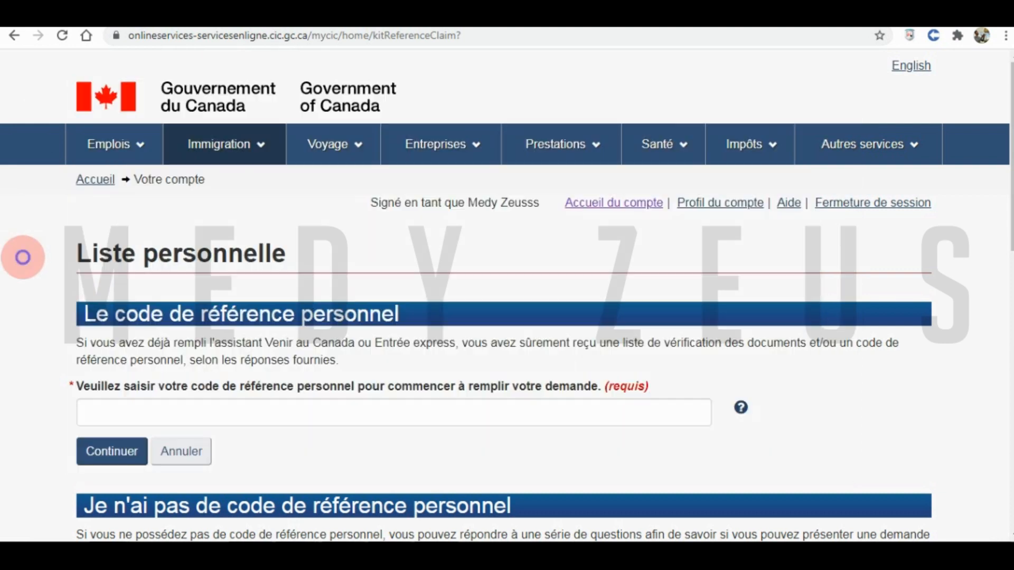
pyautogui.click(236, 413)
pyautogui.hotkey('ctrl', 'v')
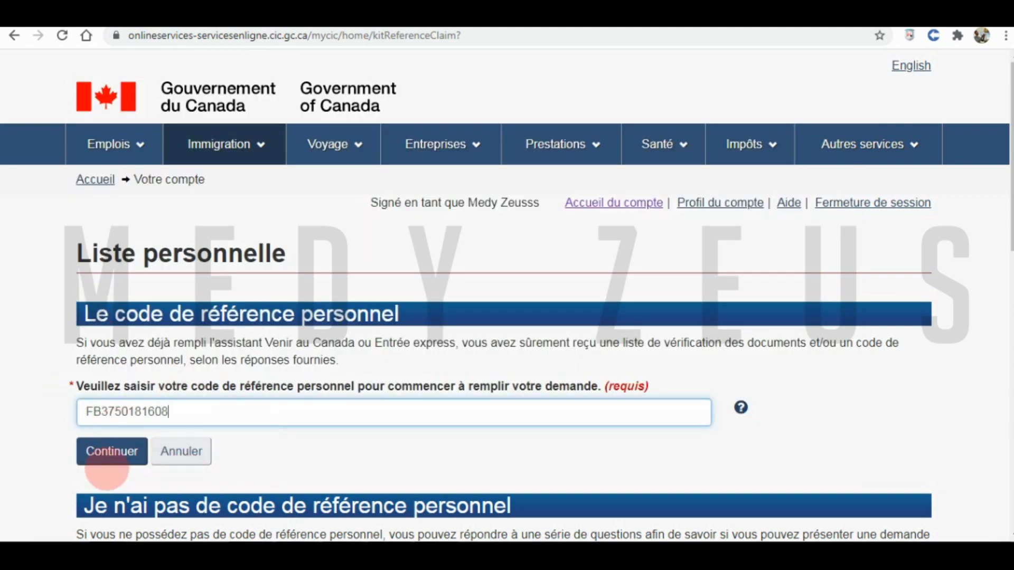
pyautogui.click(109, 454)
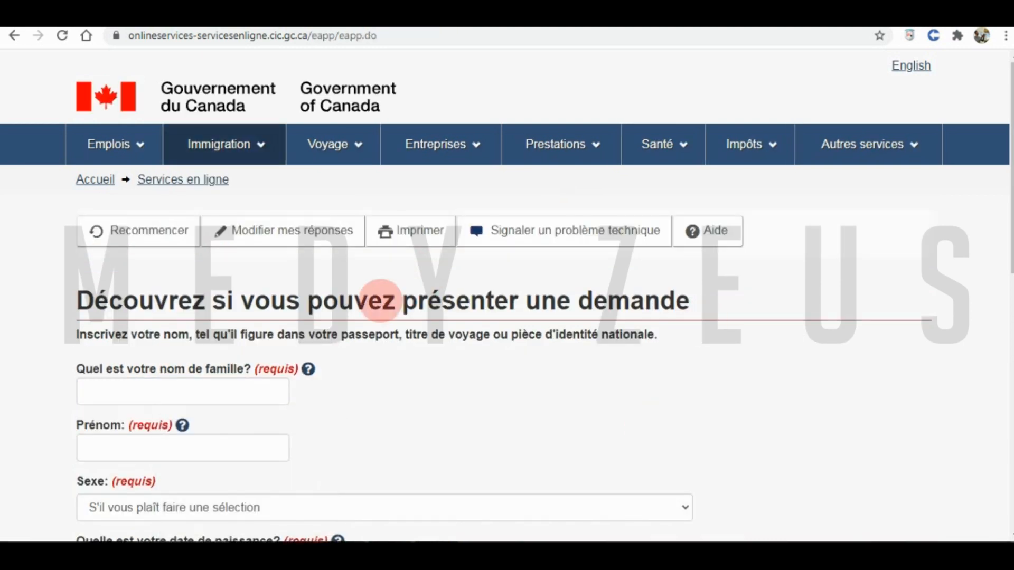
pyautogui.click(210, 392)
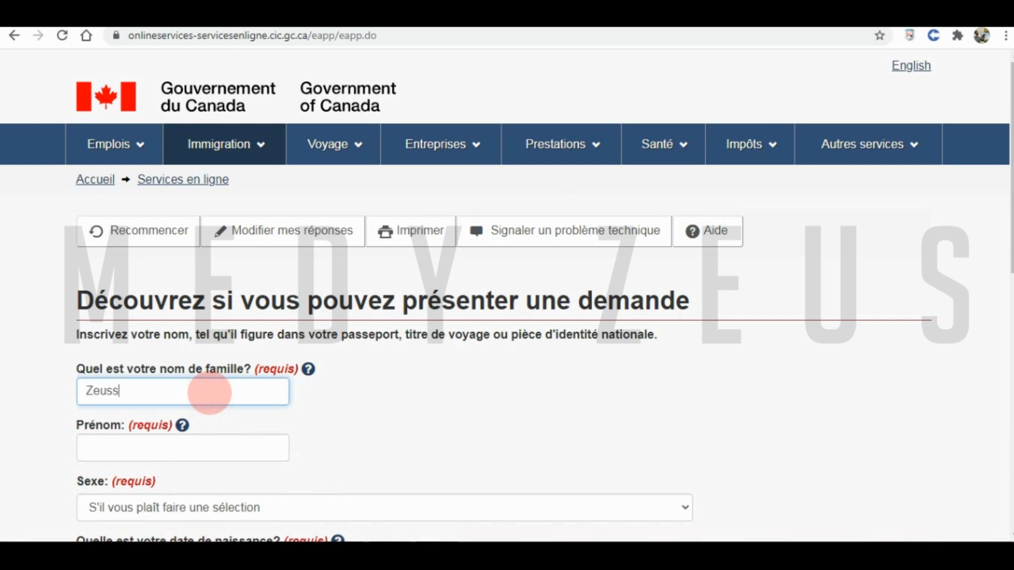
pyautogui.click(145, 453)
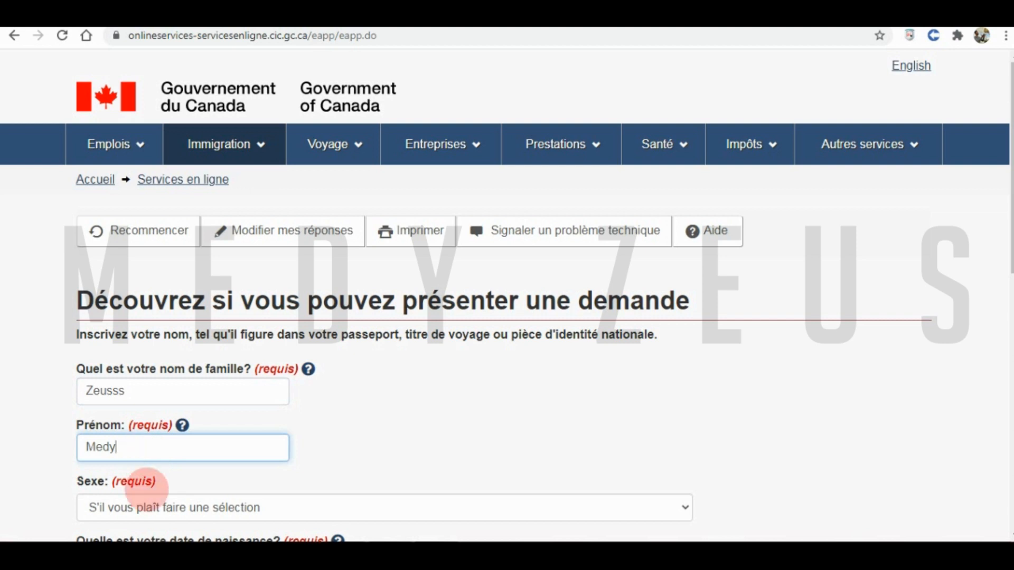
pyautogui.click(140, 507)
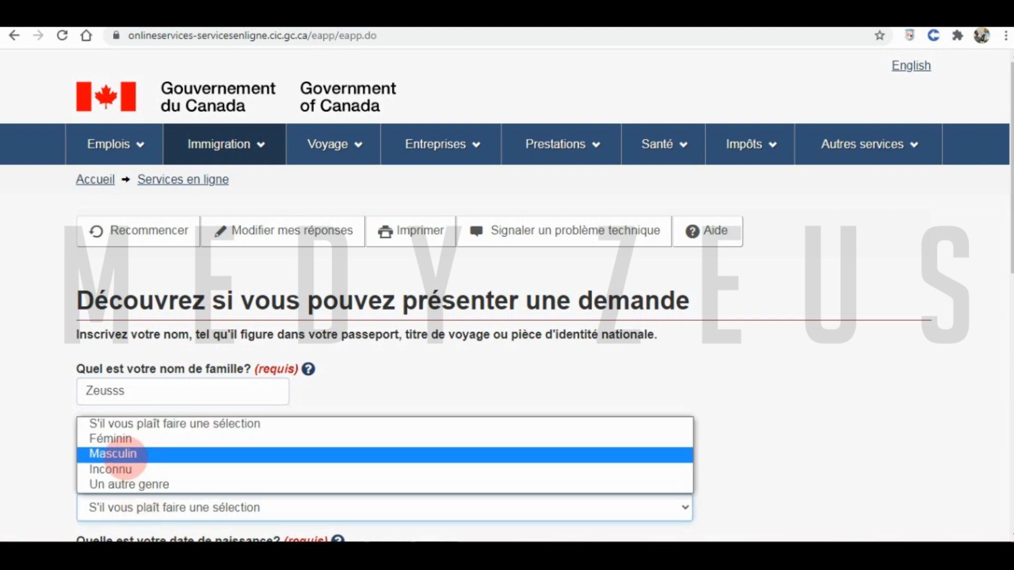
pyautogui.click(125, 455)
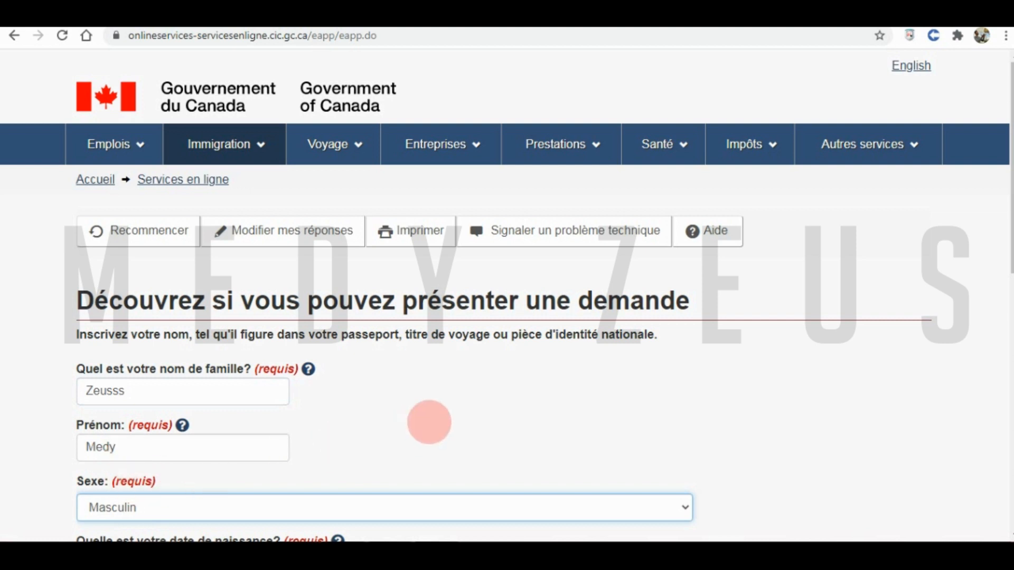
pyautogui.click(379, 429)
pyautogui.scroll(-1, 376, 427)
pyautogui.scroll(-1, 339, 413)
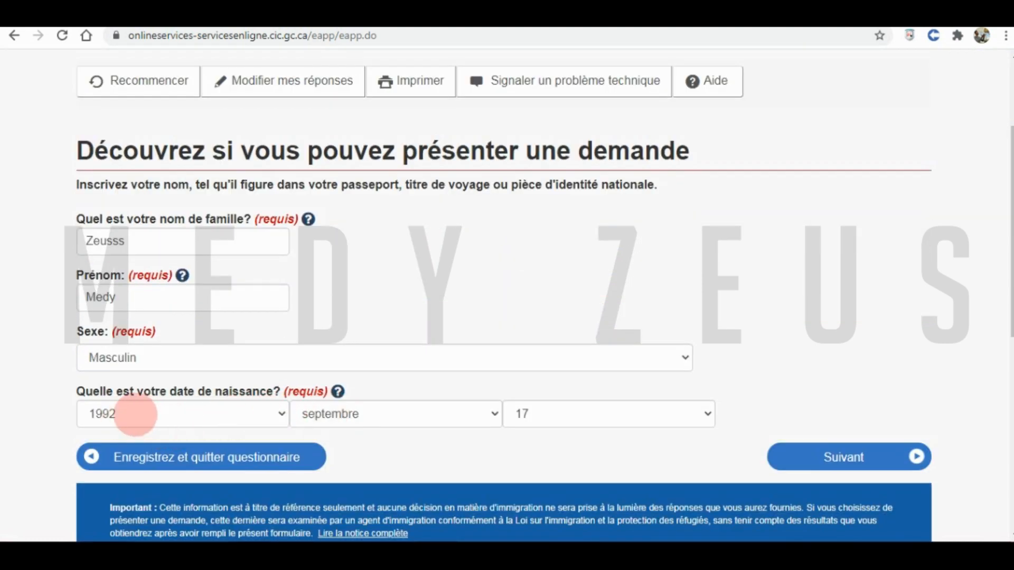
pyautogui.click(825, 457)
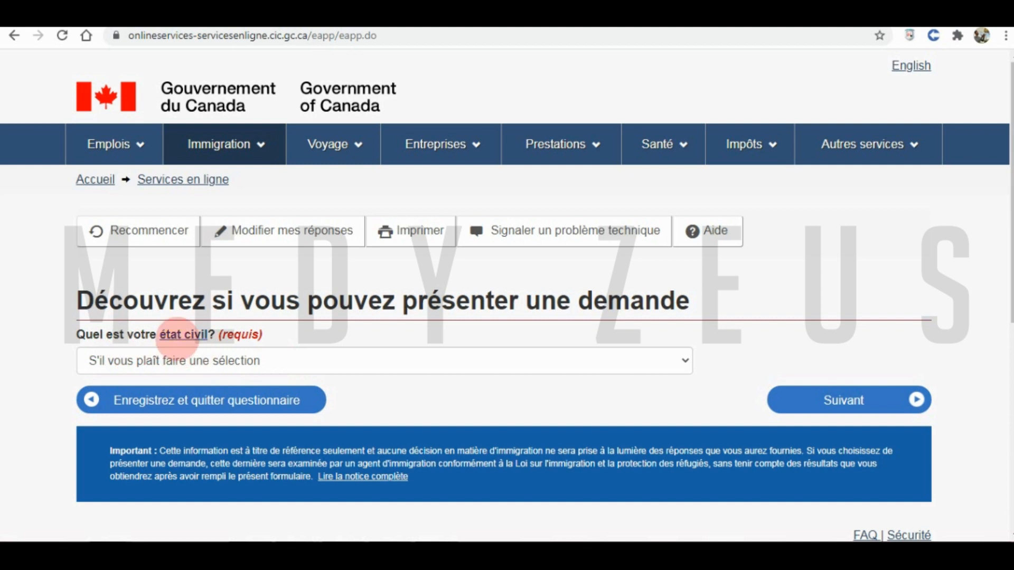
# - Set marital status to Jamais marié/célibataire and submit
pyautogui.click(210, 361)
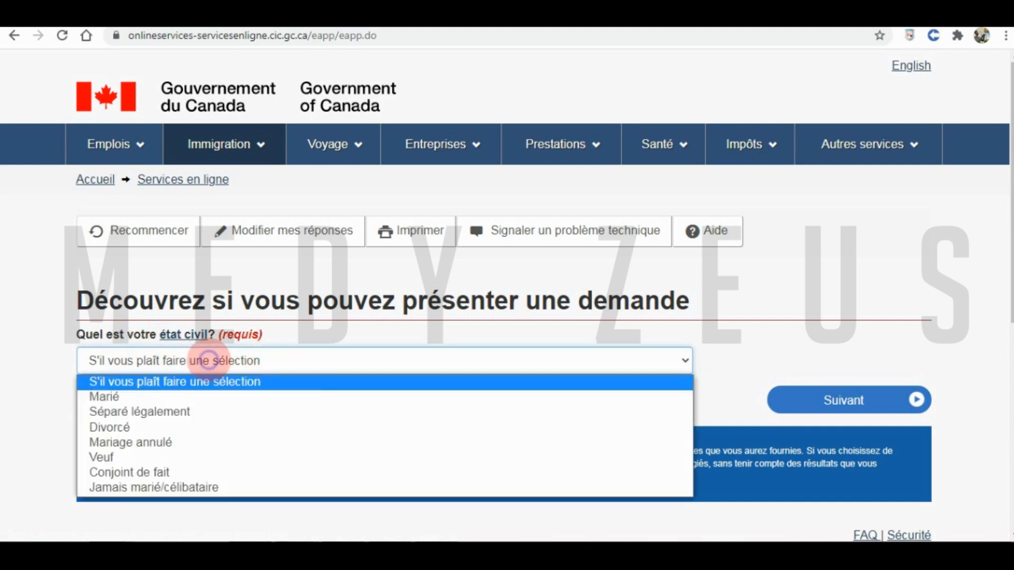
pyautogui.click(129, 488)
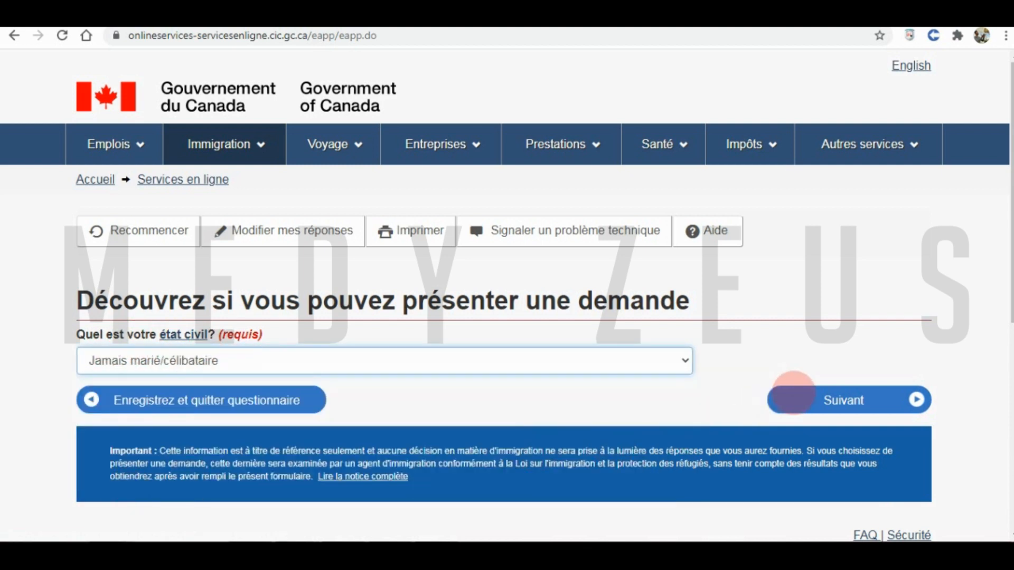
pyautogui.click(787, 397)
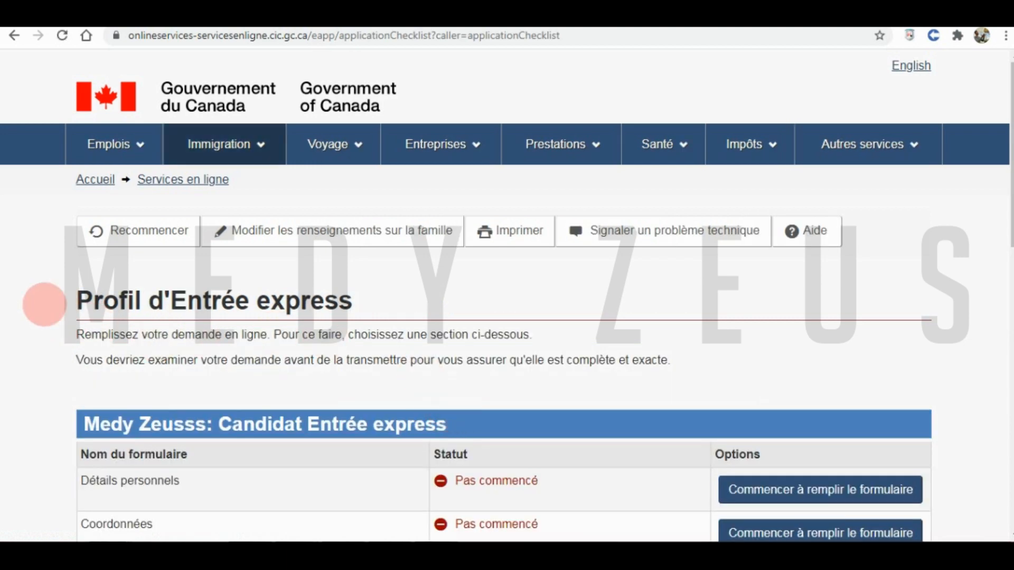
# - Find Détails personnels in the profile checklist and start filling that form
pyautogui.scroll(-5, 45, 305)
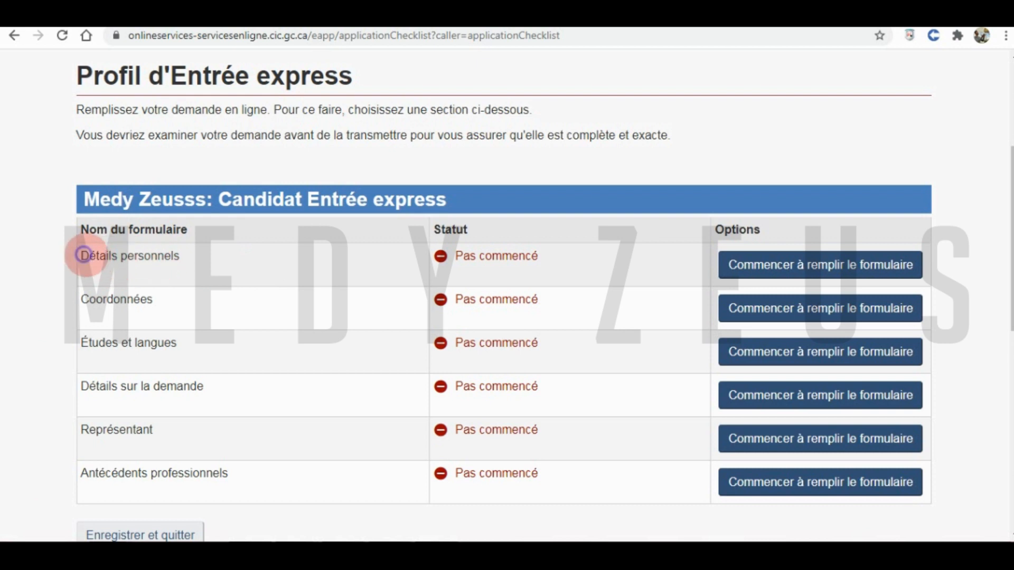
pyautogui.moveTo(83, 254); pyautogui.dragTo(156, 264)
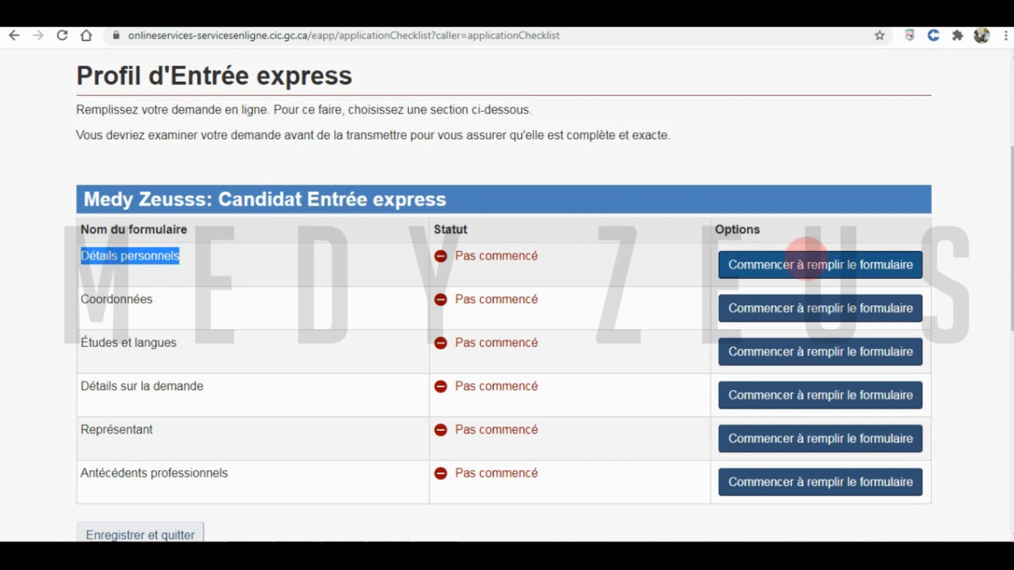
pyautogui.click(793, 264)
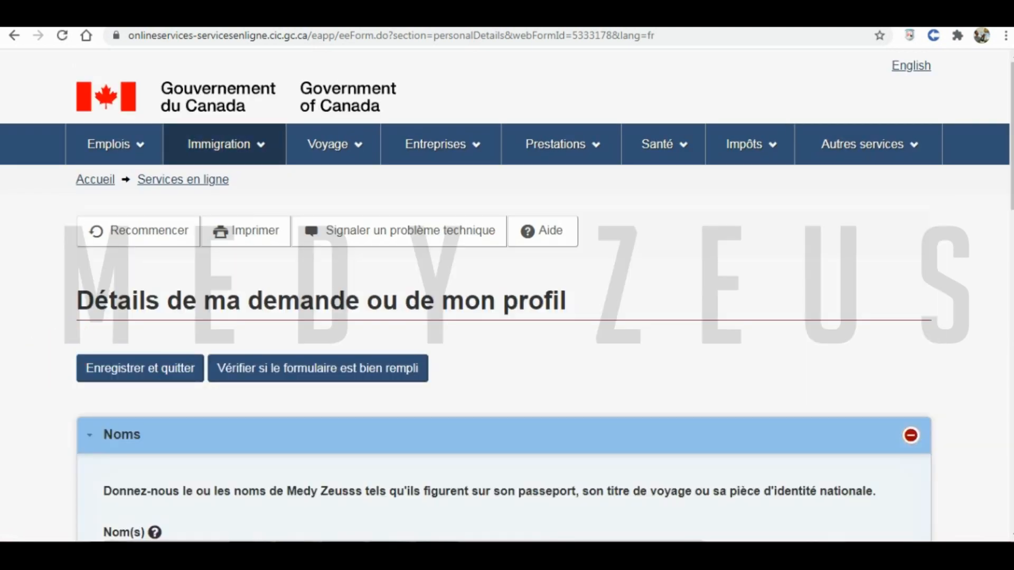
# - Keep the prefilled names, set birth country Algérie and city Constantine, and continue past marital status
pyautogui.scroll(-5, 12, 335)
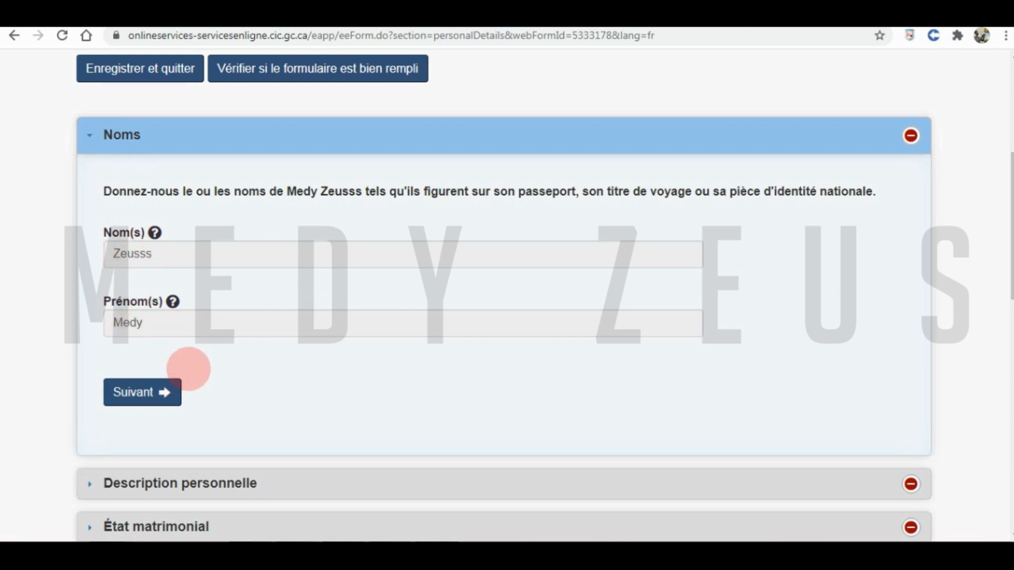
pyautogui.click(159, 392)
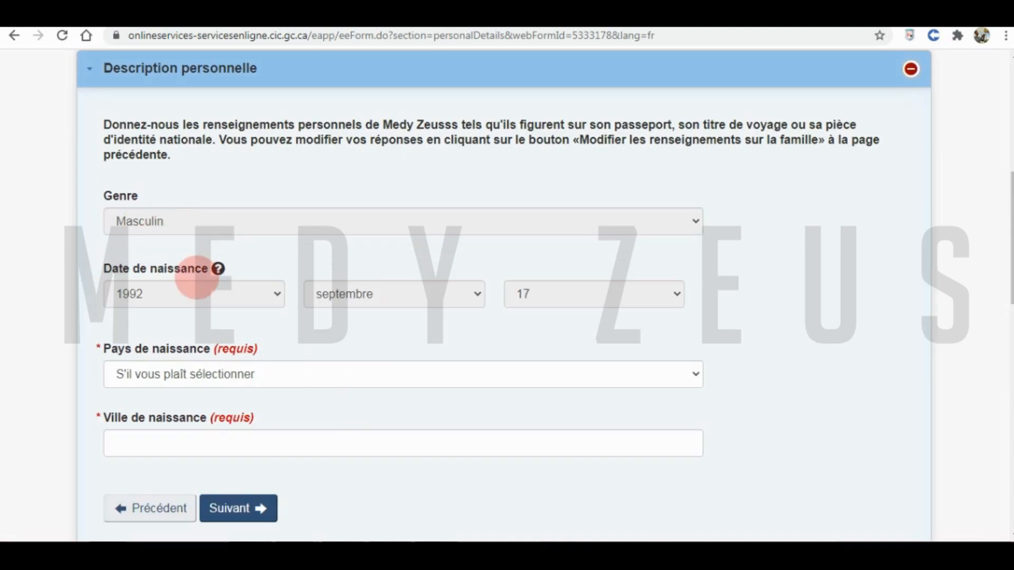
pyautogui.click(139, 375)
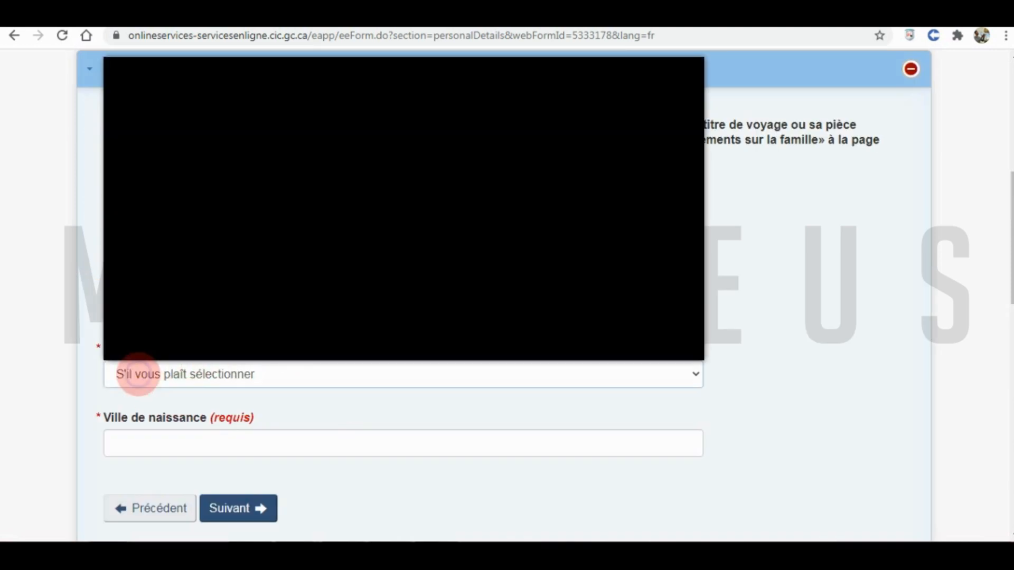
pyautogui.click(144, 110)
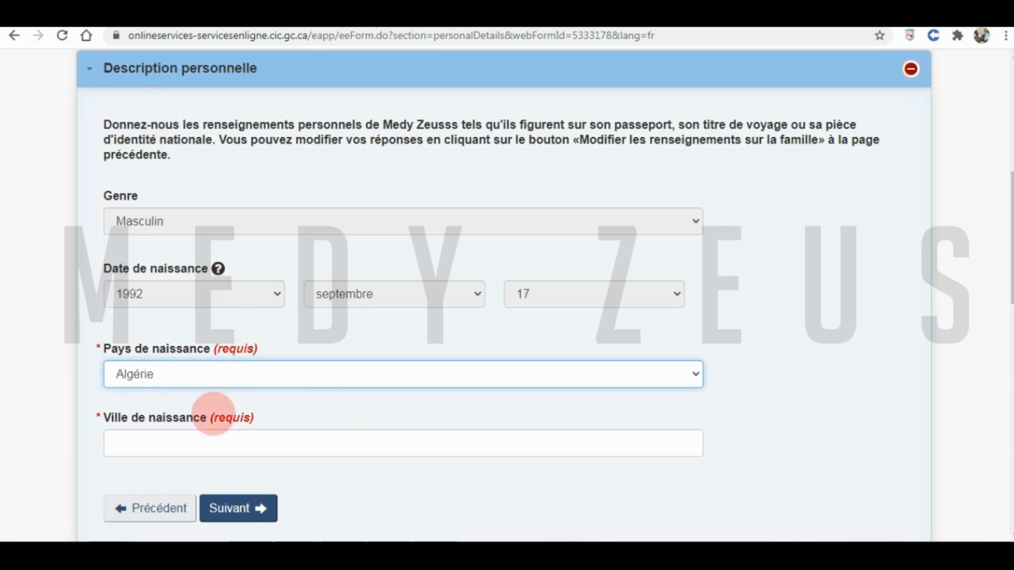
pyautogui.click(174, 443)
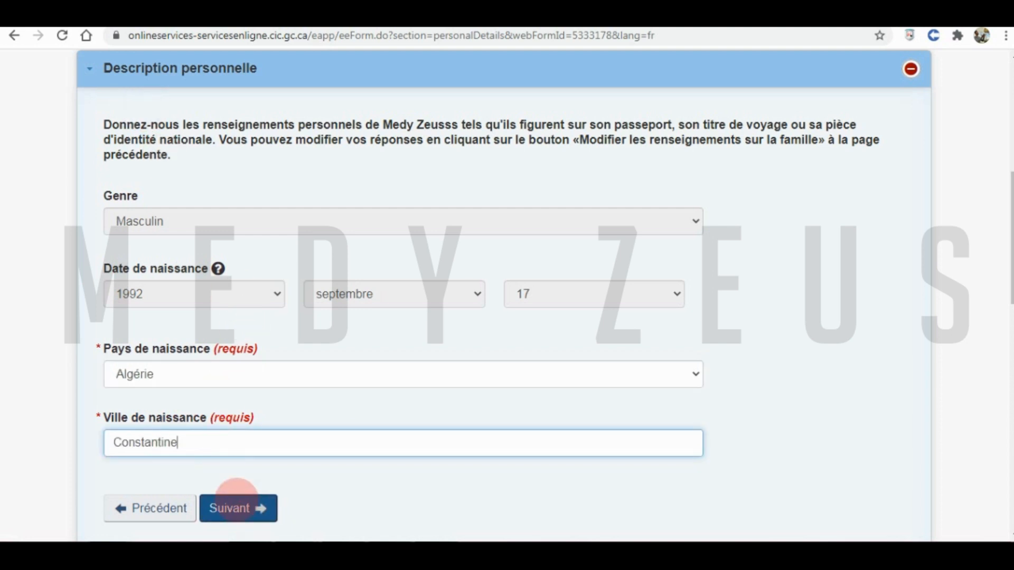
pyautogui.click(237, 502)
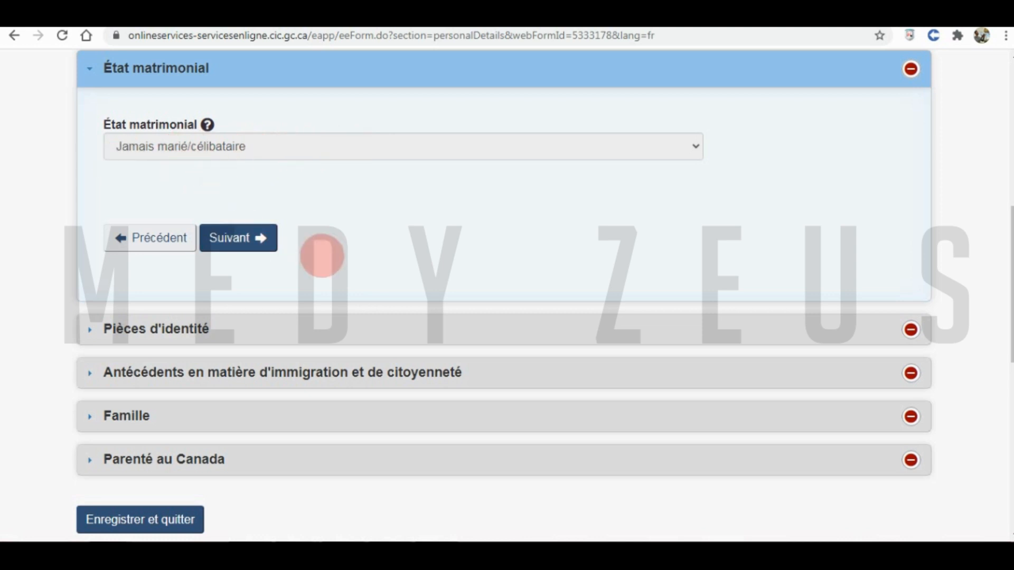
pyautogui.click(221, 235)
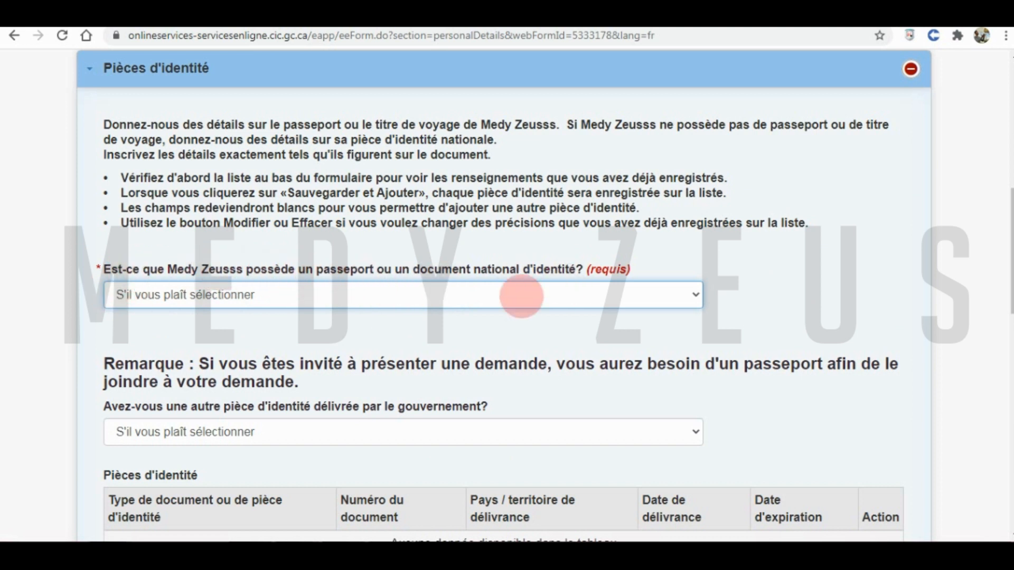
pyautogui.click(451, 298)
# - Declare a Passeport/titre de voyage, enter its number and choose DZA (Algérie) as issuing country
pyautogui.click(383, 331)
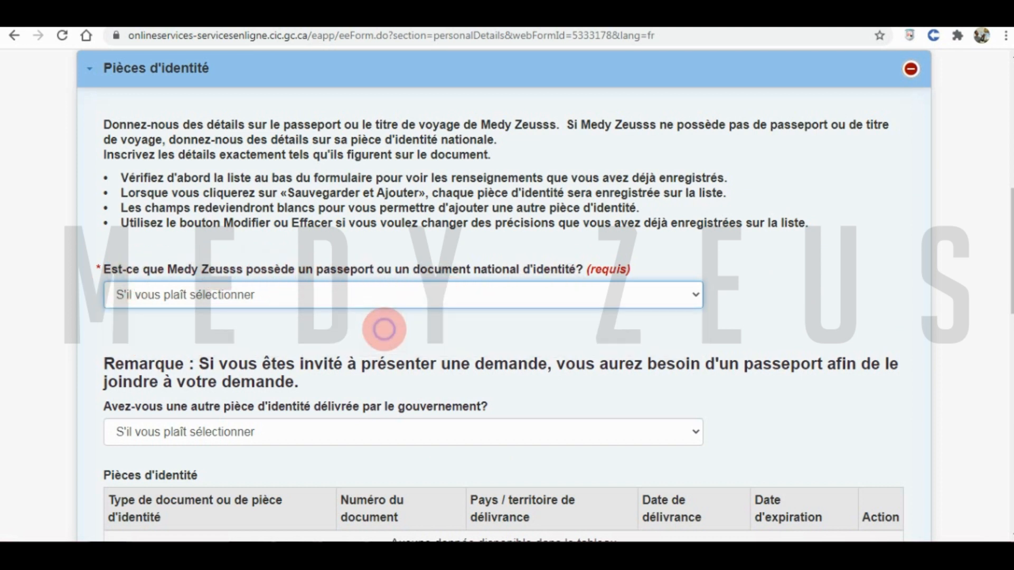
pyautogui.click(326, 358)
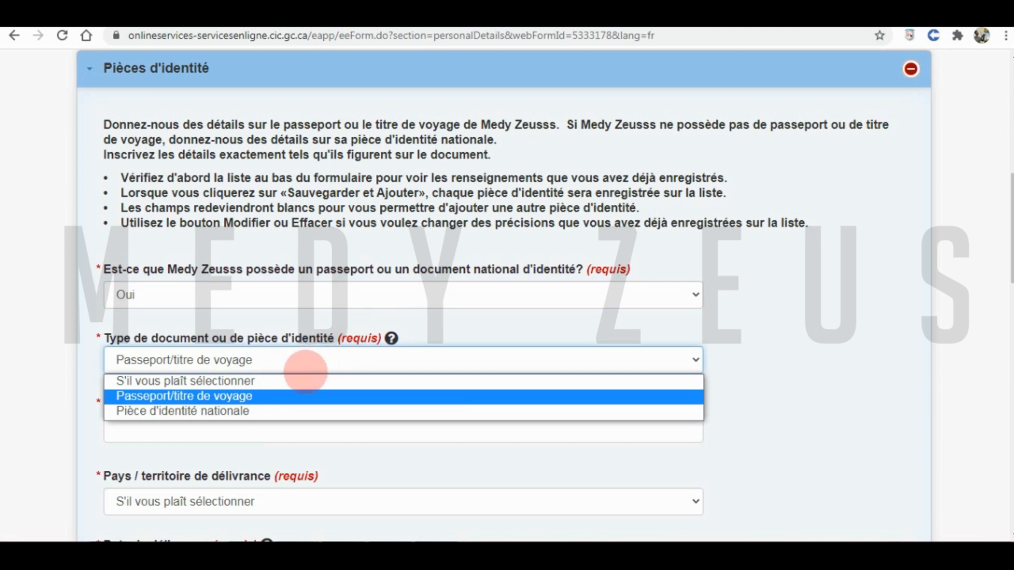
pyautogui.click(284, 393)
pyautogui.click(290, 391)
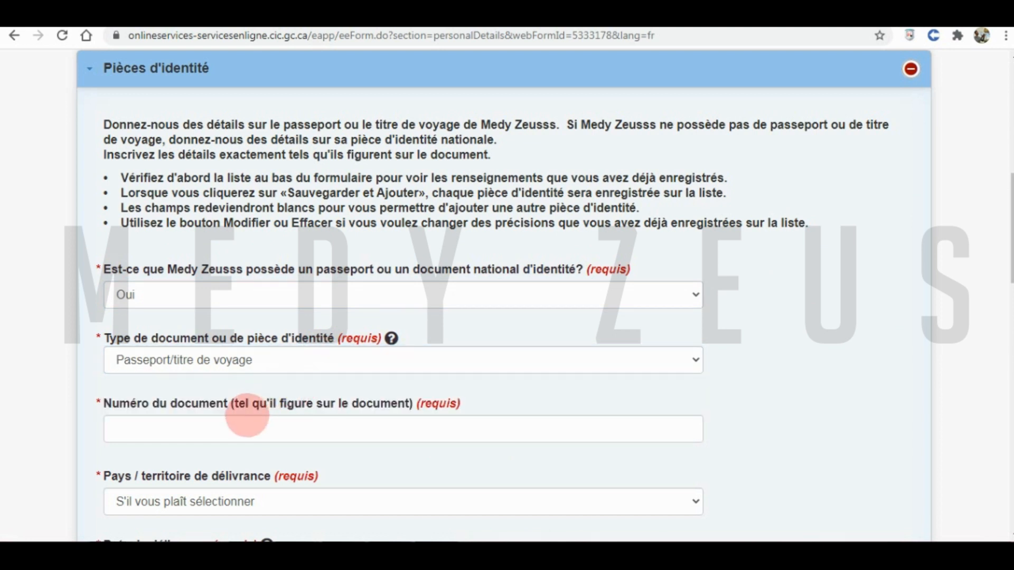
pyautogui.click(234, 427)
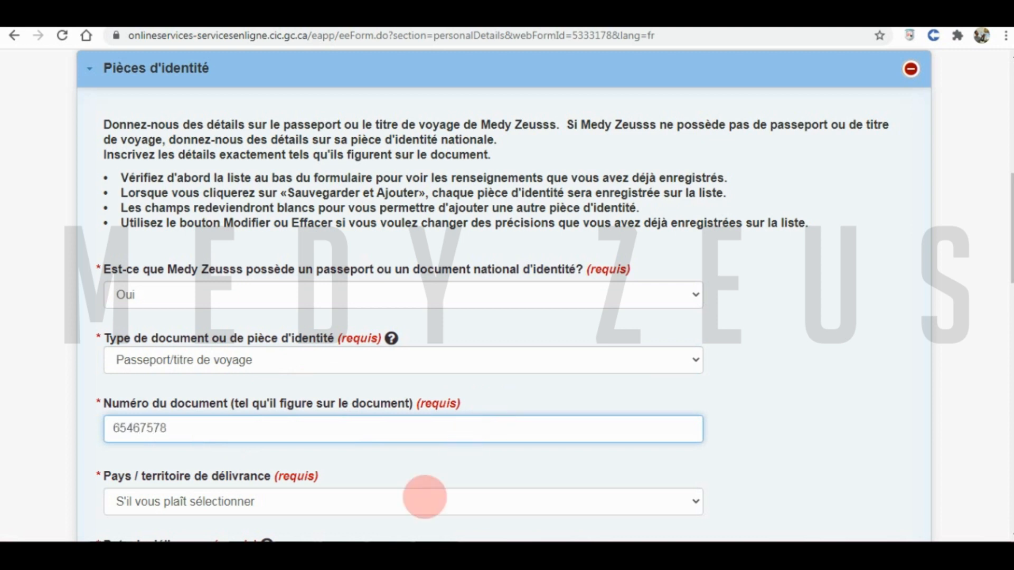
pyautogui.click(300, 502)
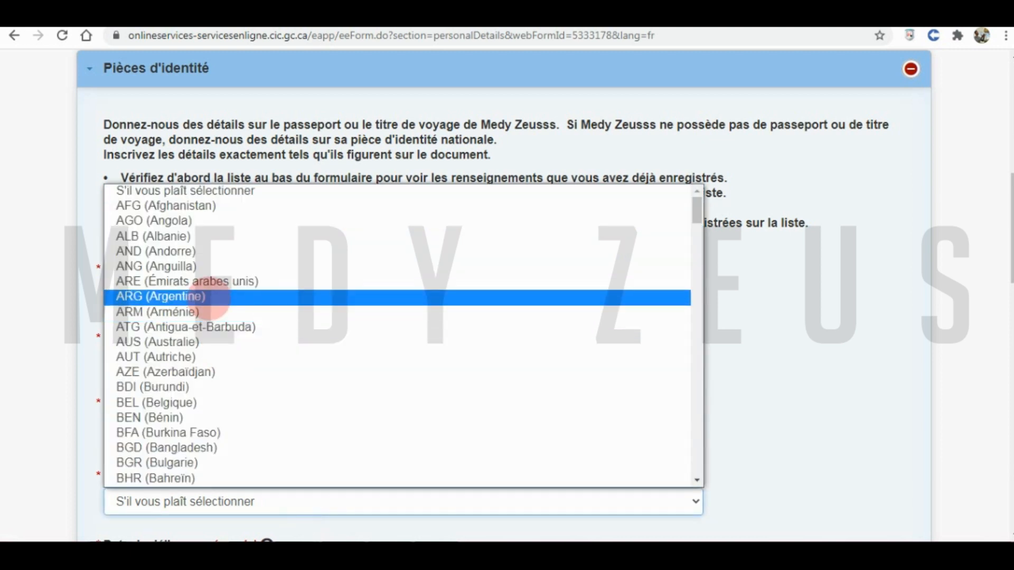
pyautogui.write('dz')
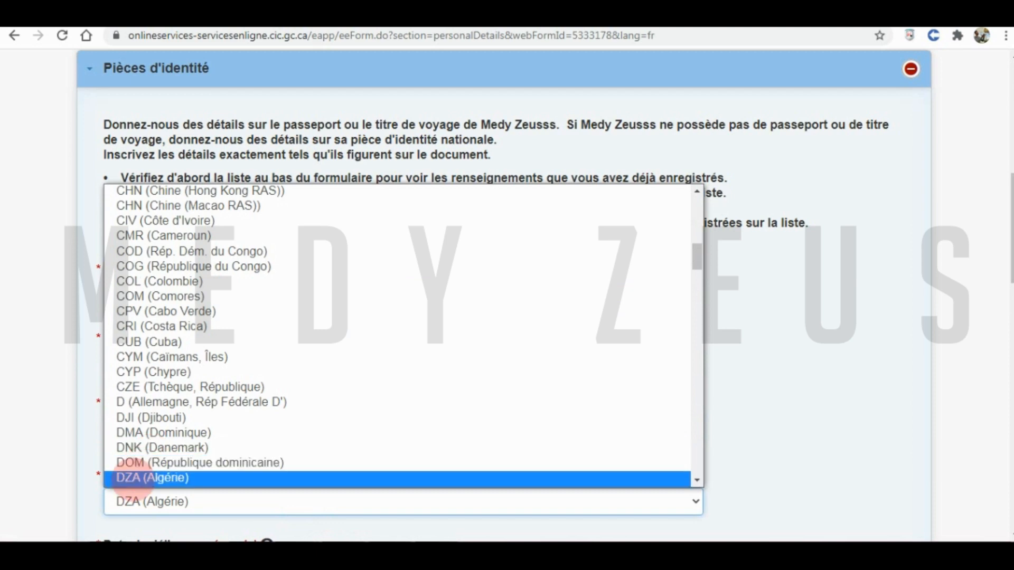
pyautogui.click(133, 478)
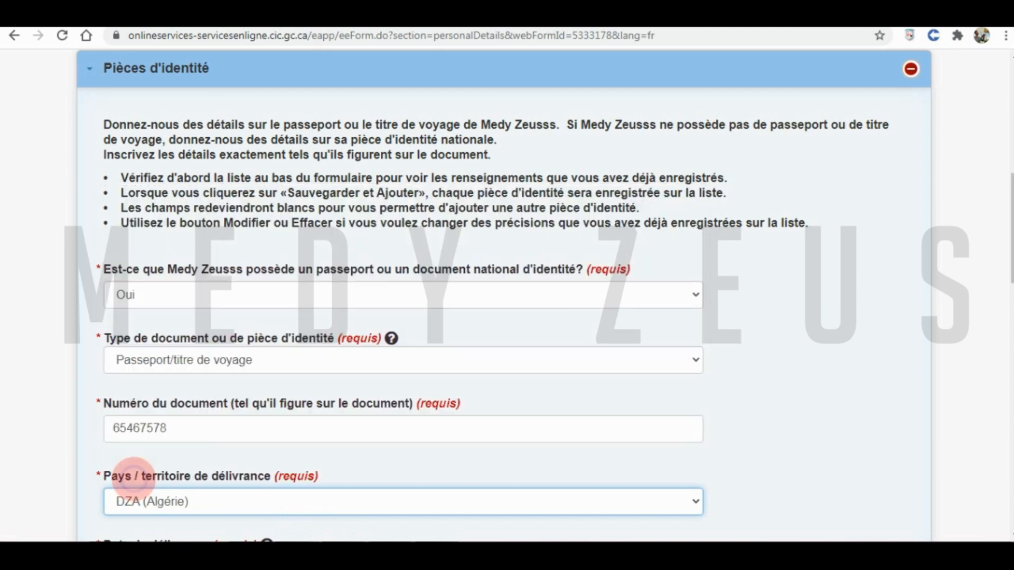
# - Set the passport issue date to 13 mai 2016
pyautogui.scroll(-4, 289, 472)
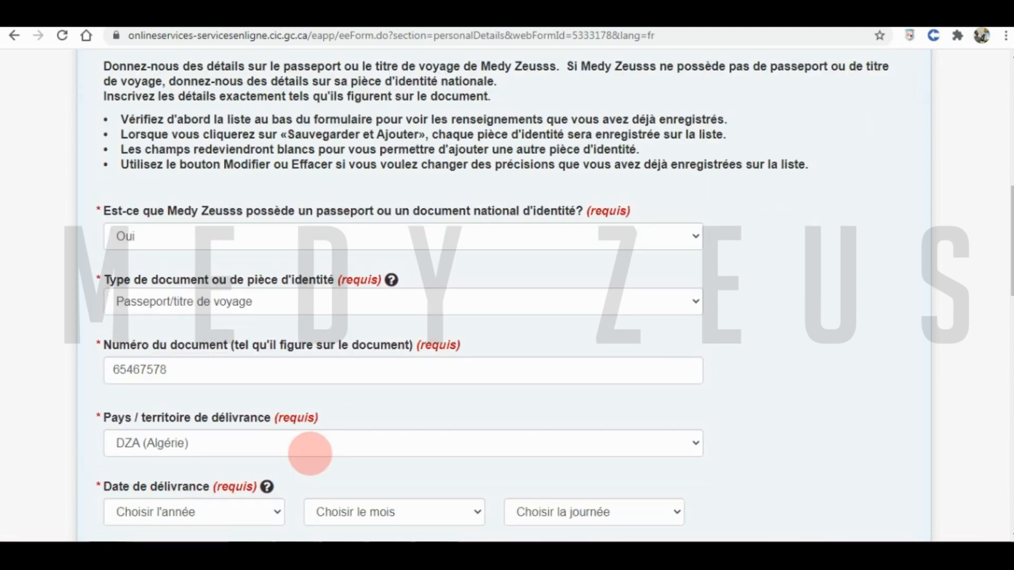
pyautogui.click(238, 355)
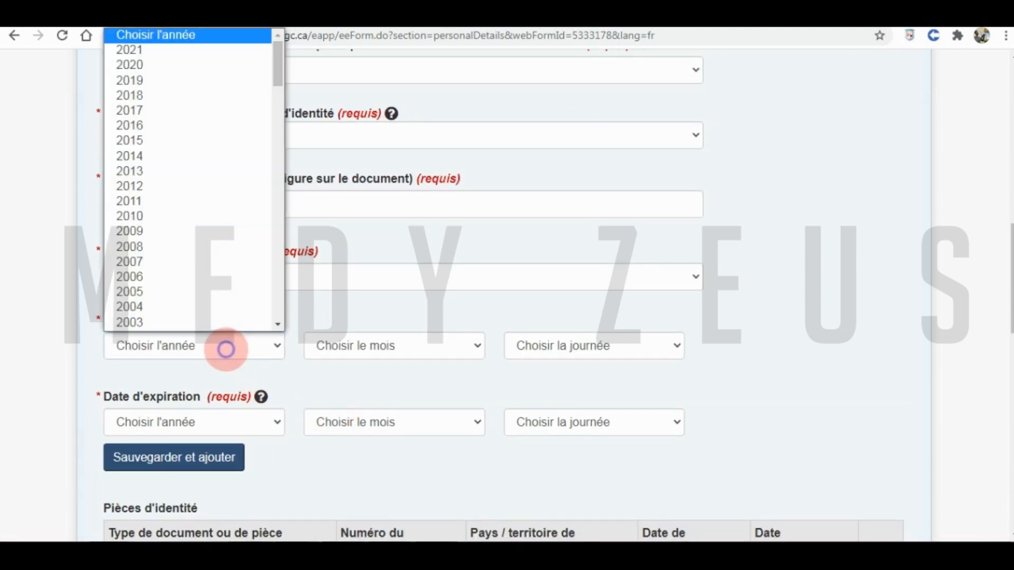
pyautogui.click(208, 229)
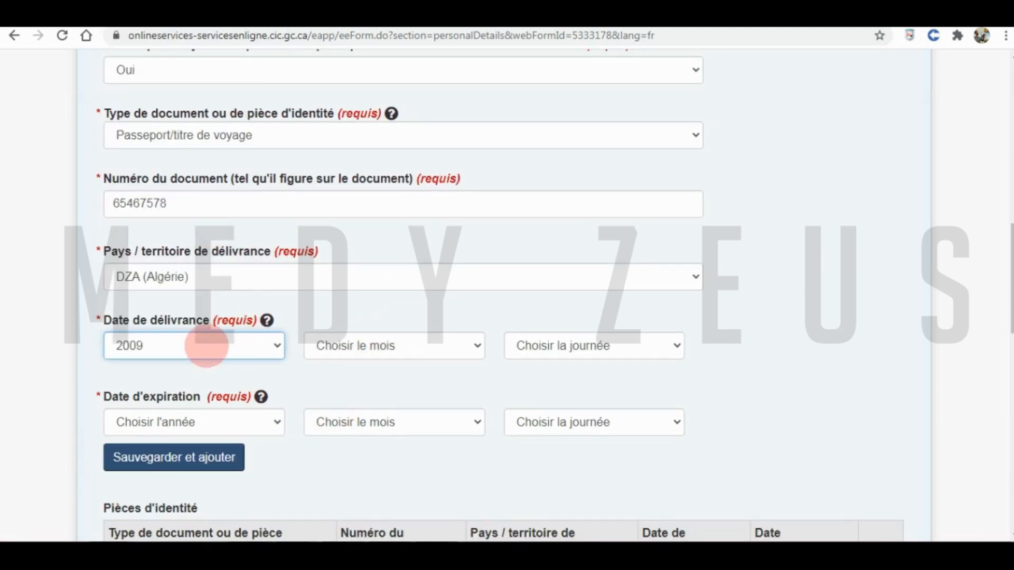
pyautogui.click(206, 346)
pyautogui.click(123, 96)
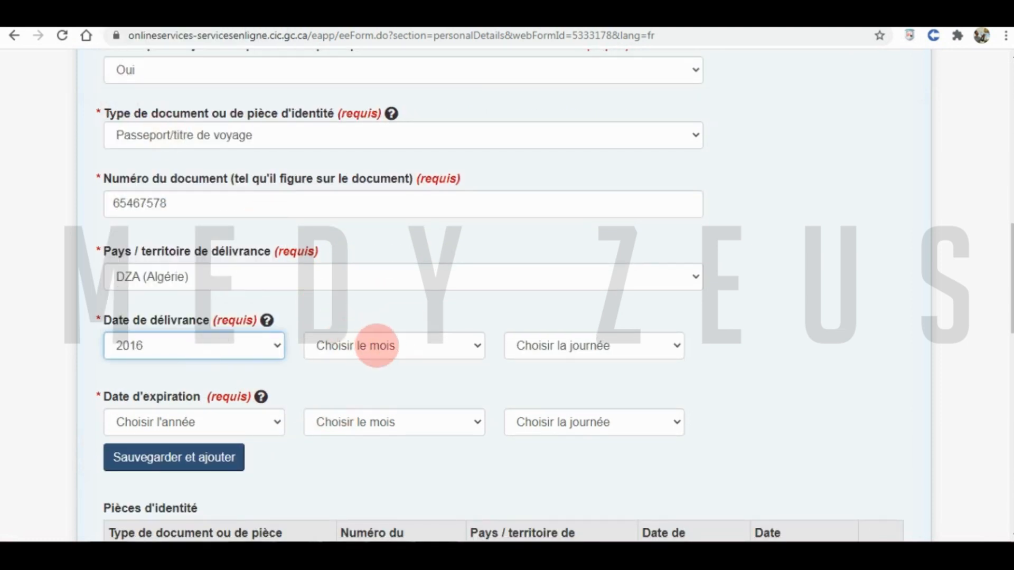
pyautogui.click(377, 347)
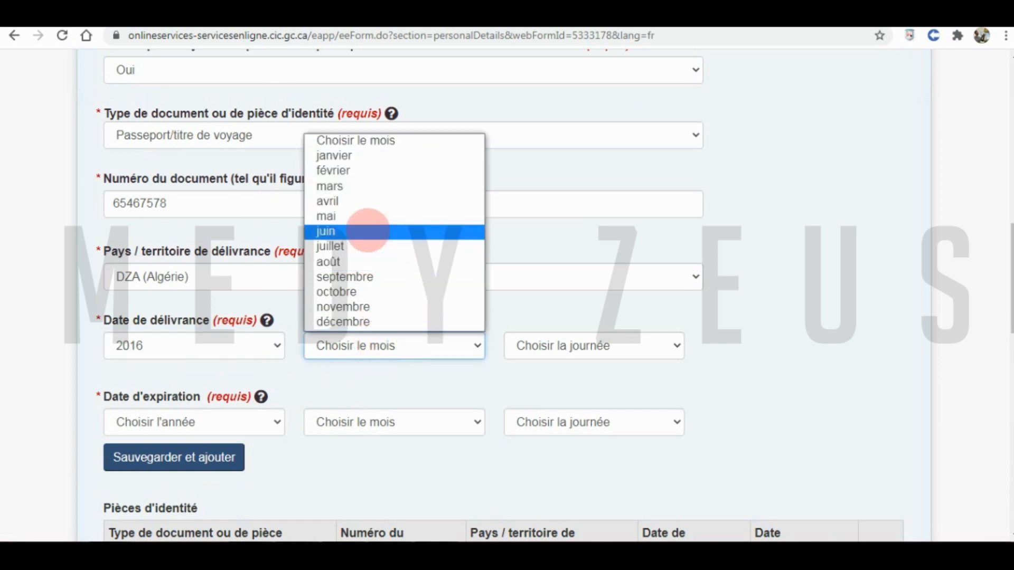
pyautogui.click(369, 214)
pyautogui.click(572, 346)
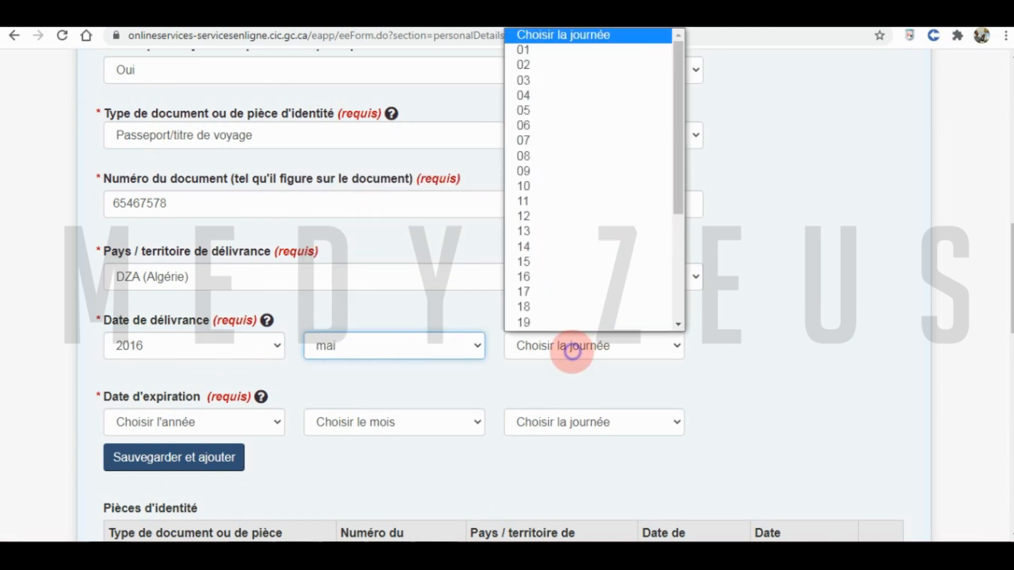
pyautogui.click(537, 230)
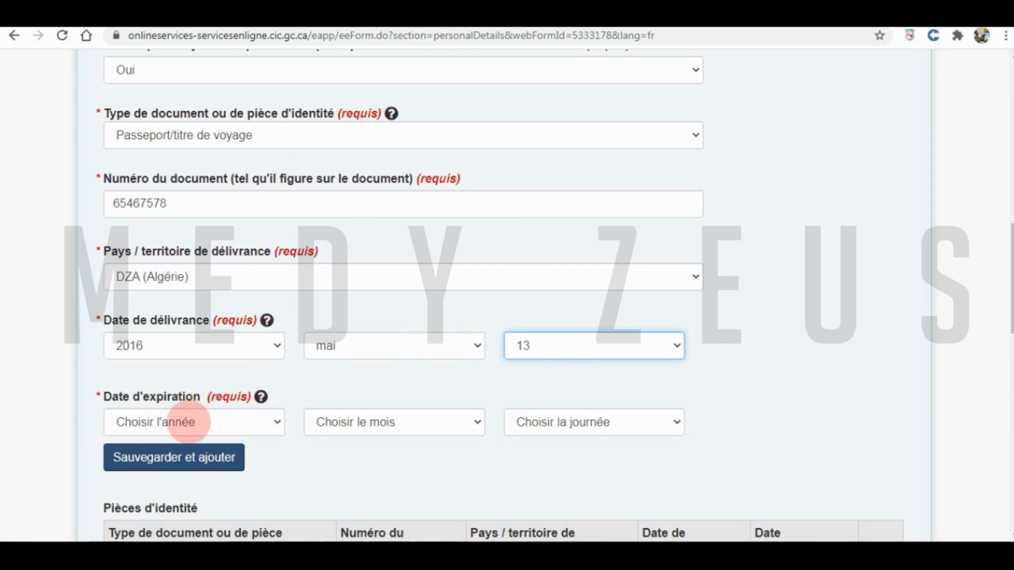
# - Set expiry date 12 mai 2026, save the passport to the list and continue to immigration history
pyautogui.click(189, 422)
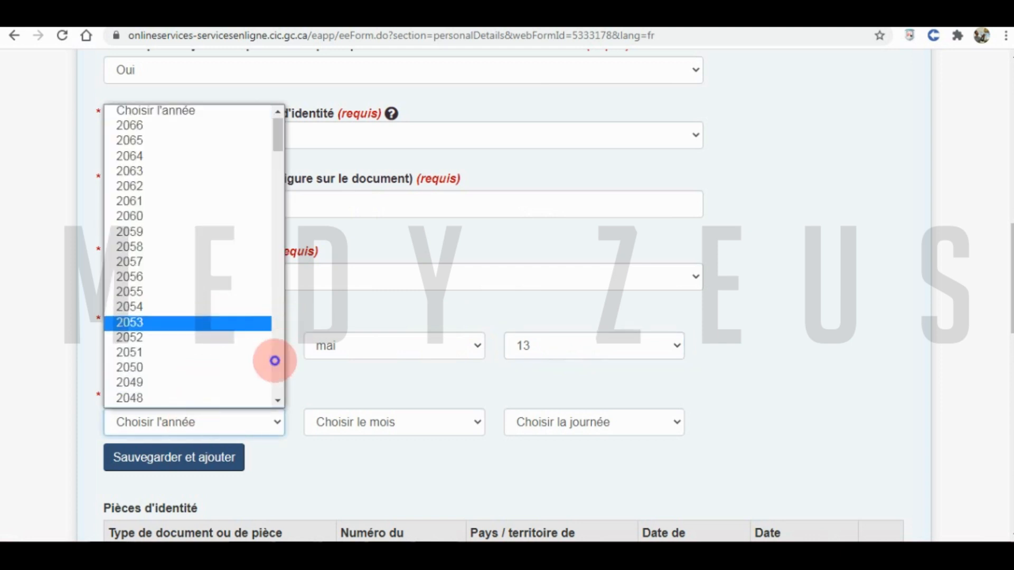
pyautogui.click(274, 362)
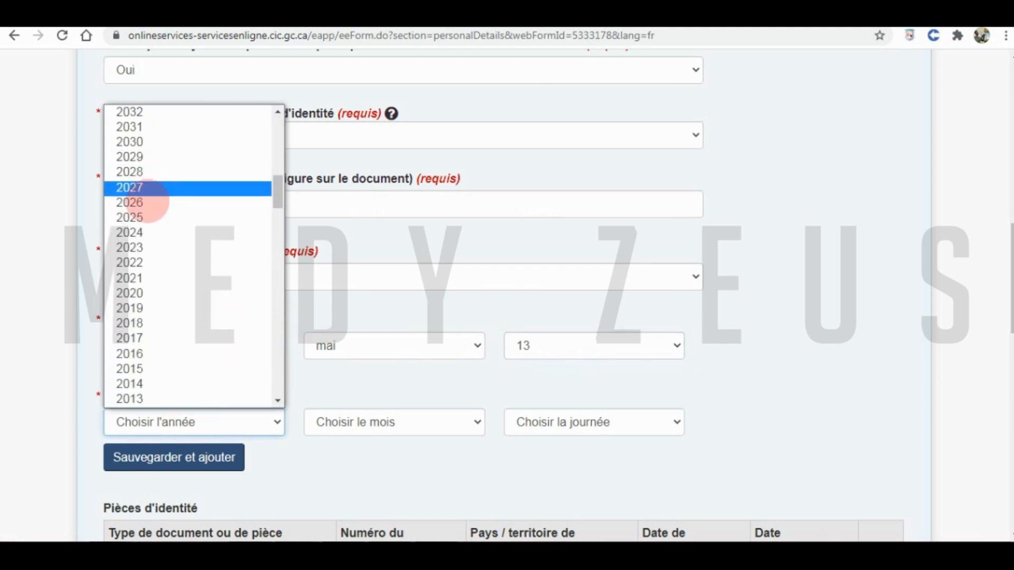
pyautogui.click(148, 202)
pyautogui.click(347, 420)
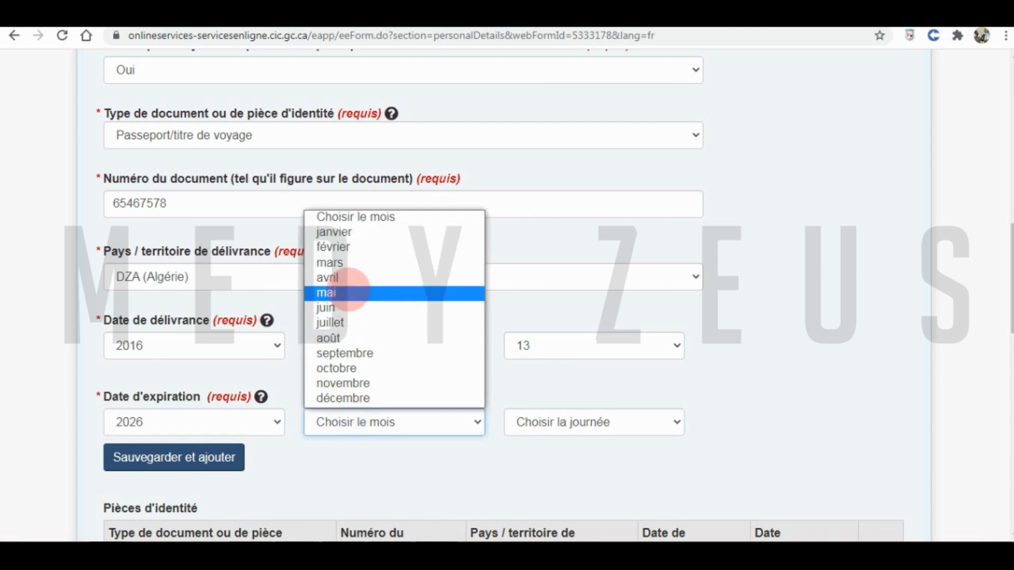
pyautogui.click(349, 290)
pyautogui.click(555, 423)
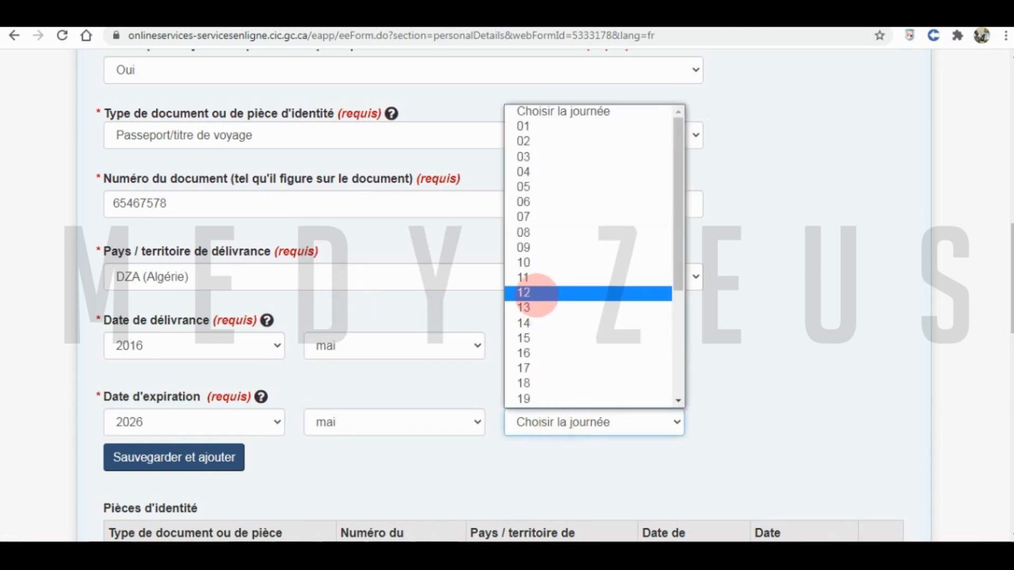
pyautogui.click(532, 290)
pyautogui.click(188, 457)
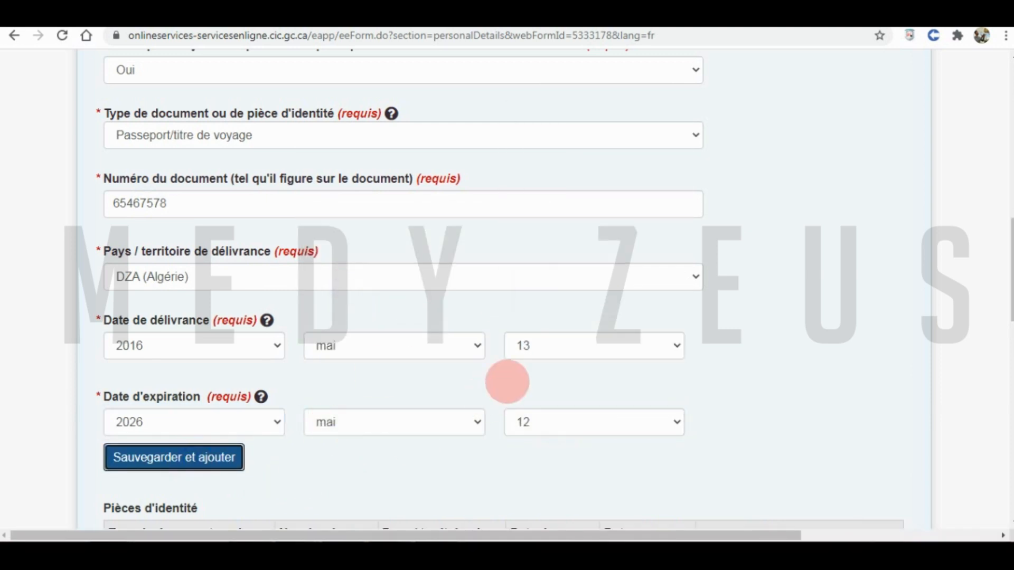
pyautogui.scroll(-4, 516, 290)
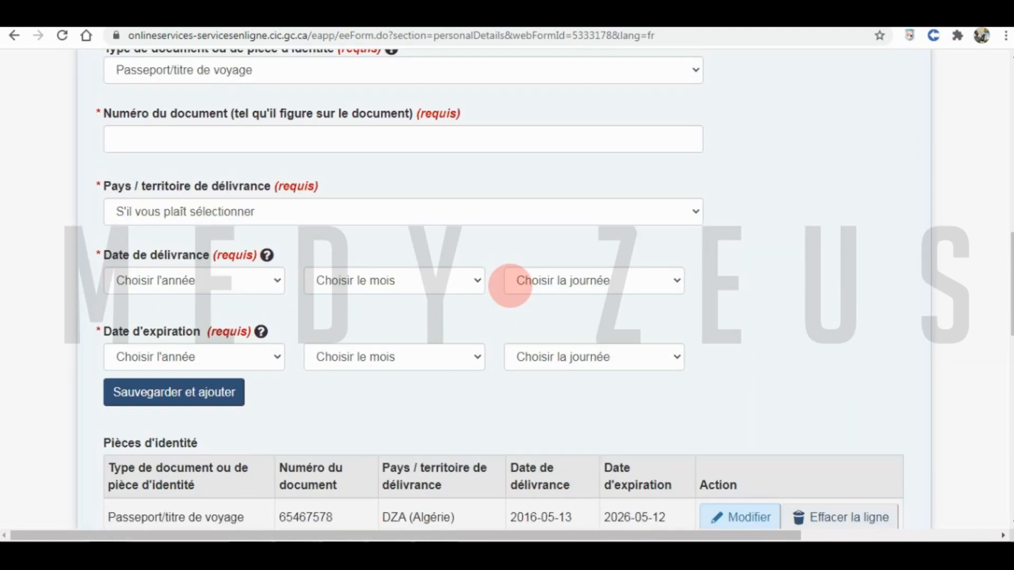
pyautogui.scroll(-1, 508, 302)
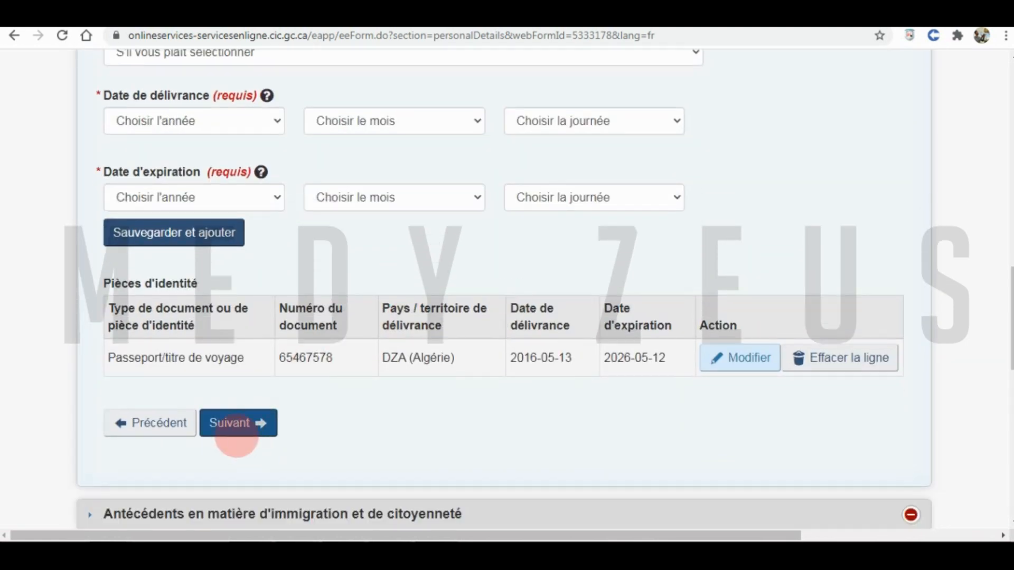
pyautogui.click(232, 425)
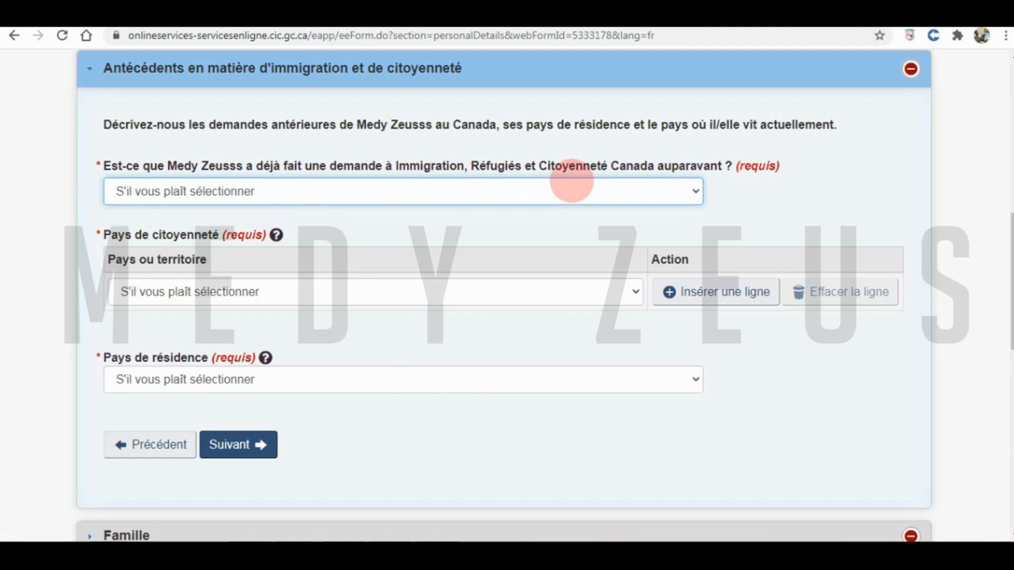
# - Answer Non to having previously applied to IRCC
pyautogui.click(509, 193)
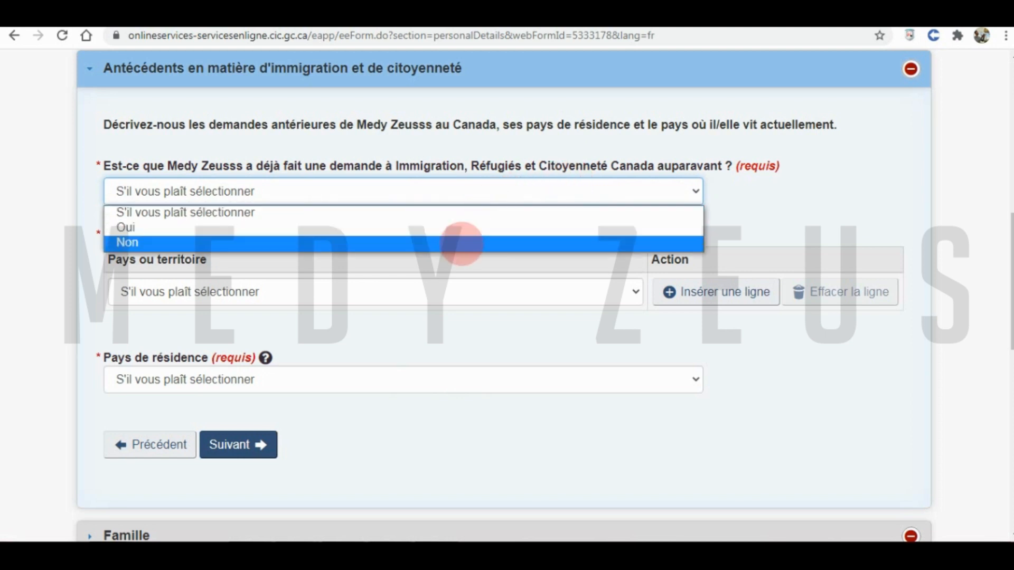
pyautogui.click(462, 243)
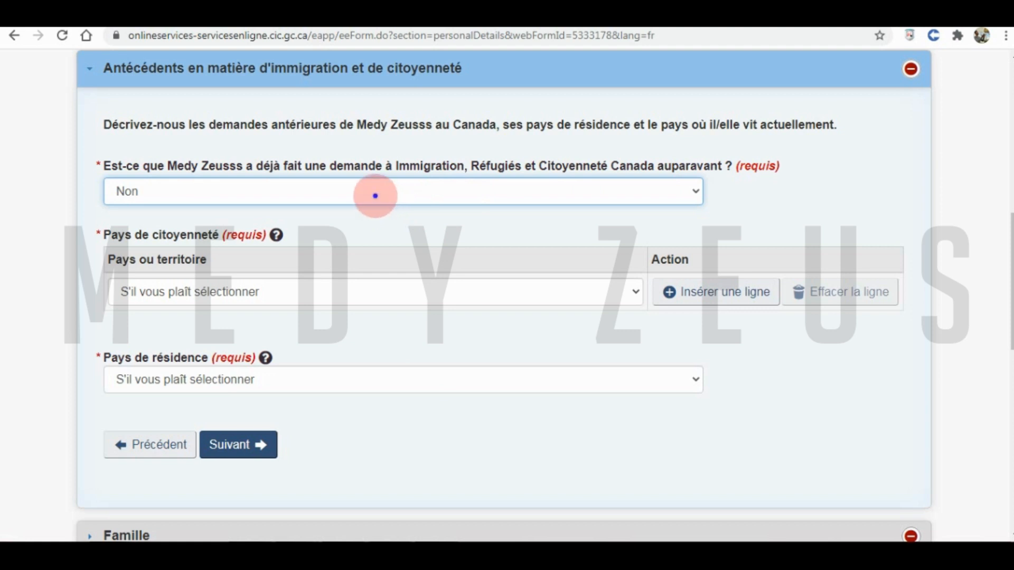
pyautogui.click(375, 196)
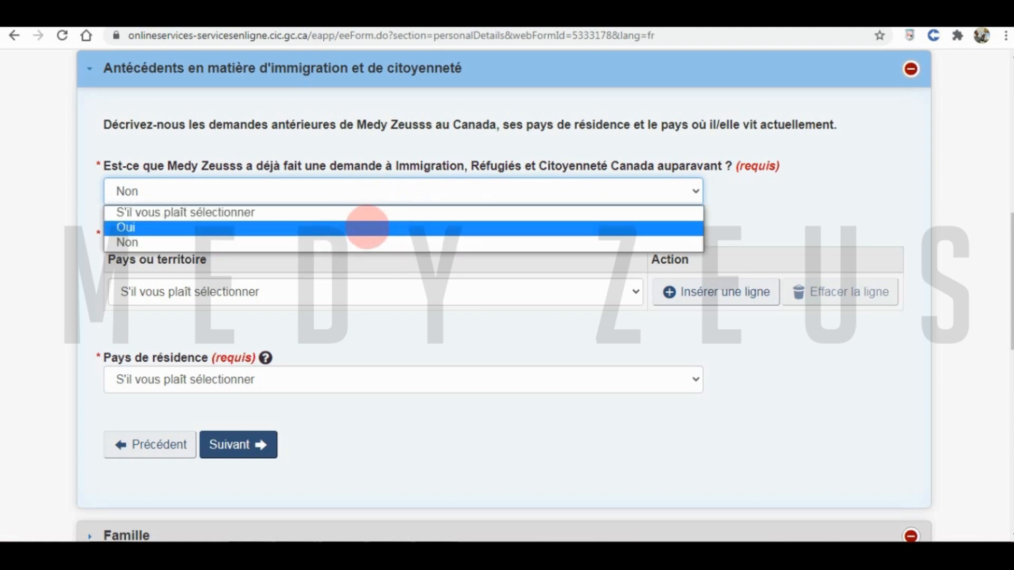
pyautogui.click(352, 240)
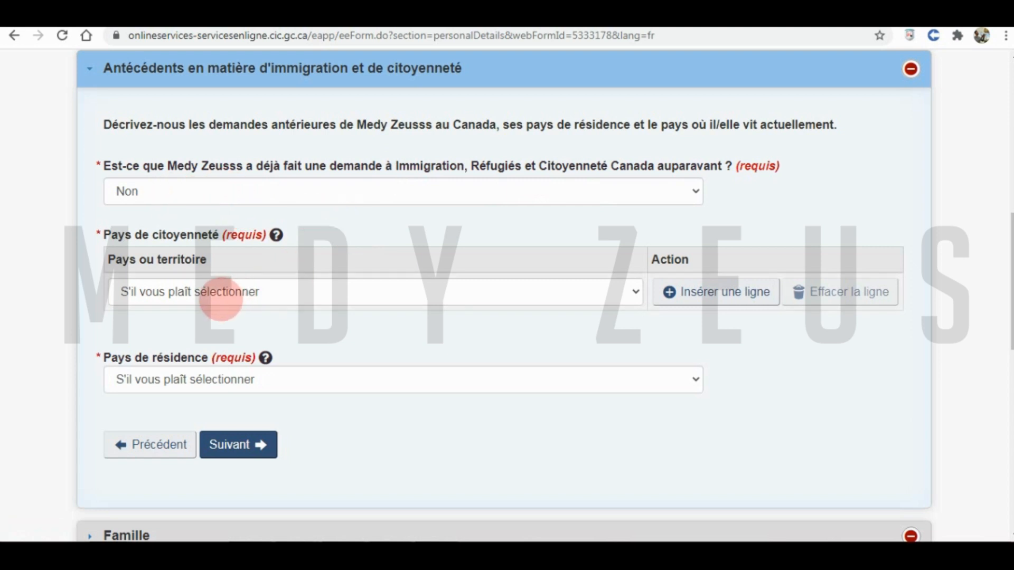
# - Set Algérie as both citizenship and residence country, then submit the immigration history
pyautogui.click(171, 292)
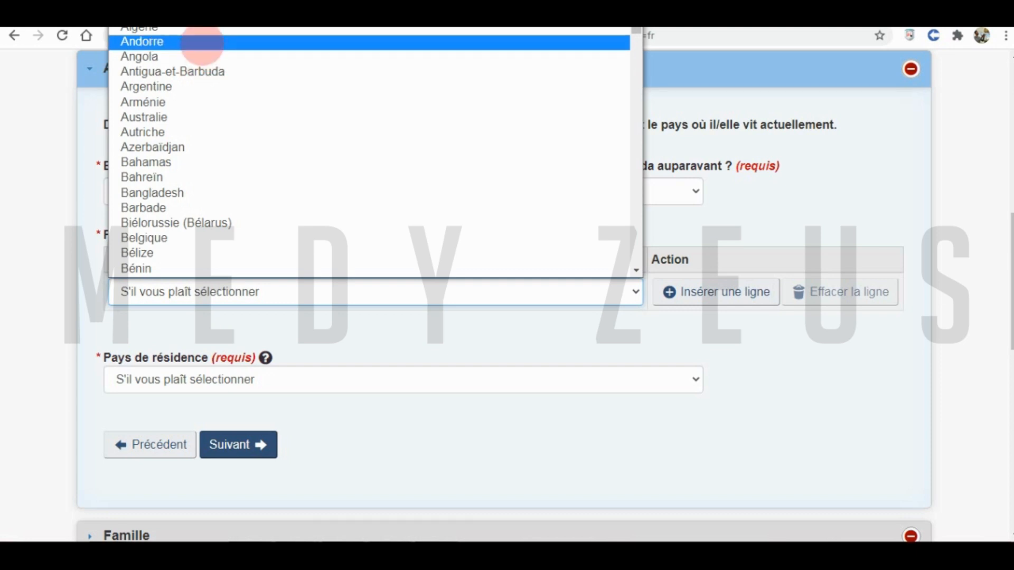
pyautogui.click(398, 423)
pyautogui.scroll(1, 369, 401)
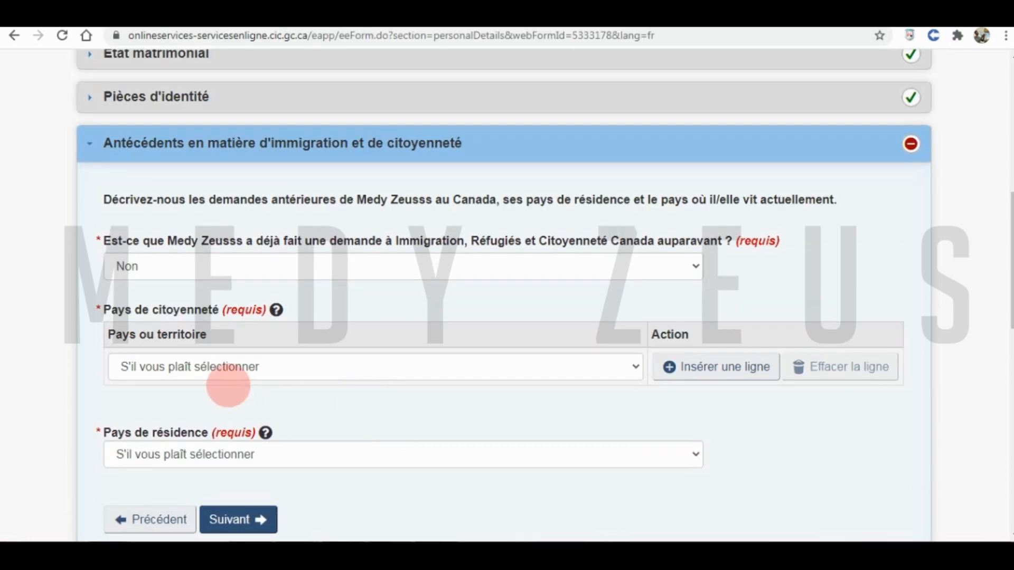
pyautogui.click(216, 367)
pyautogui.click(188, 104)
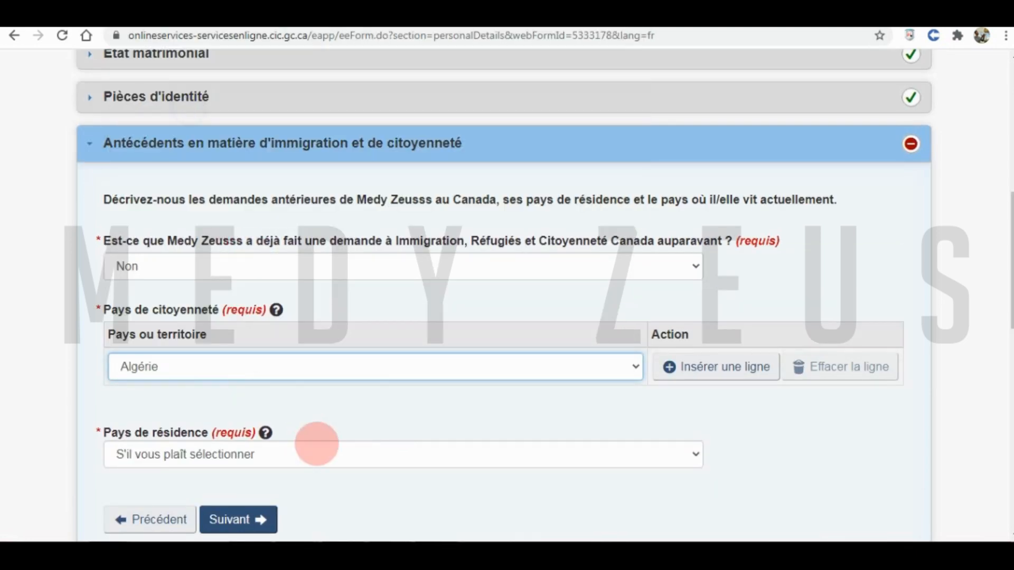
pyautogui.click(278, 455)
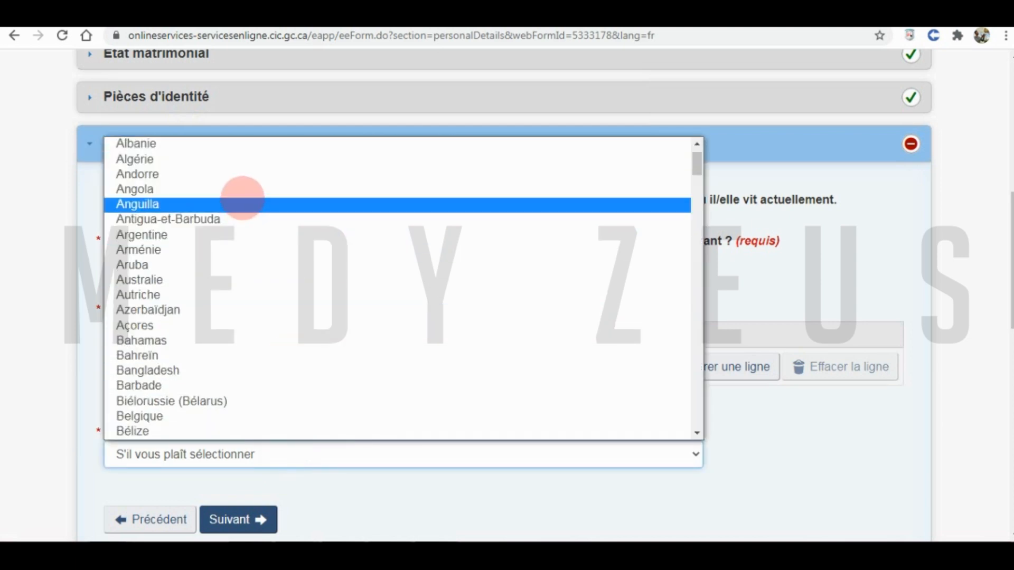
pyautogui.click(244, 160)
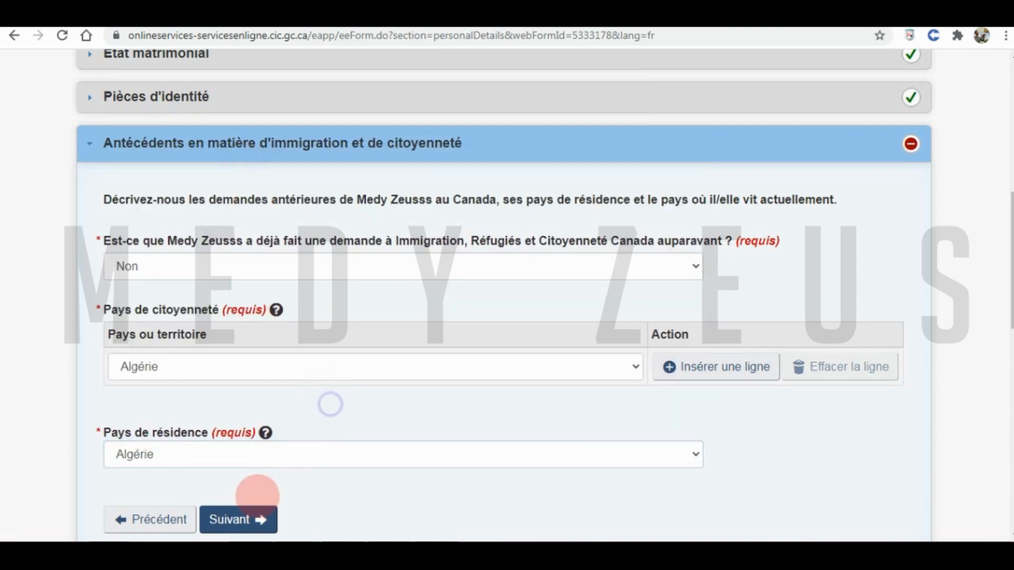
pyautogui.click(234, 519)
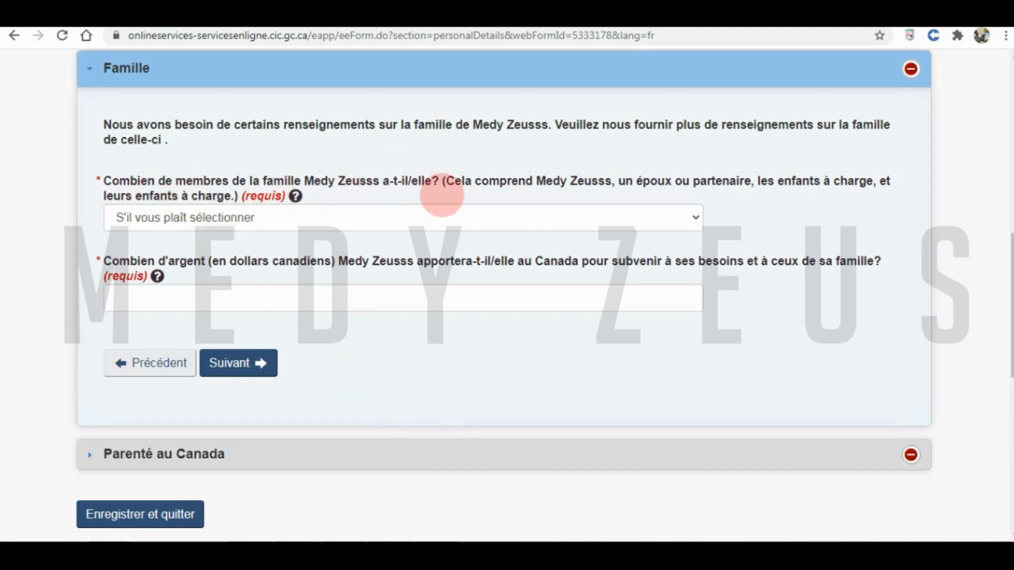
# - Set family size to 1 and funds to 13500 Canadian dollars, then continue
pyautogui.click(160, 218)
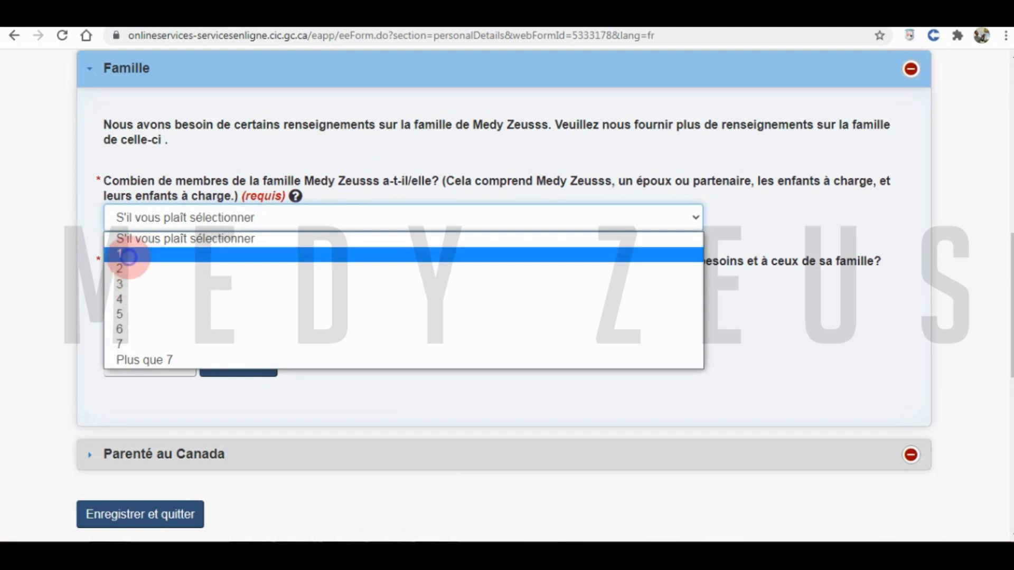
pyautogui.click(125, 254)
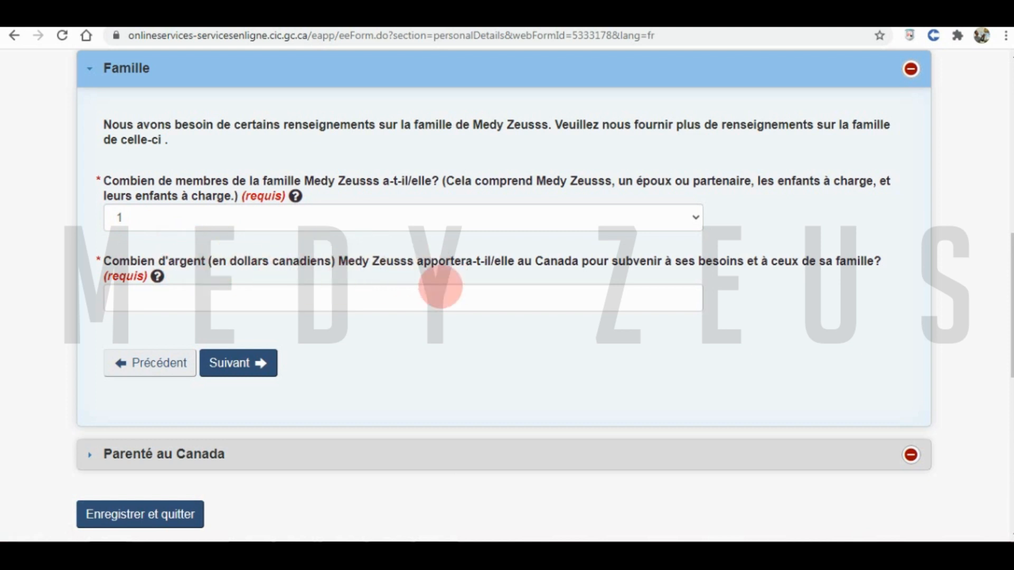
pyautogui.click(383, 300)
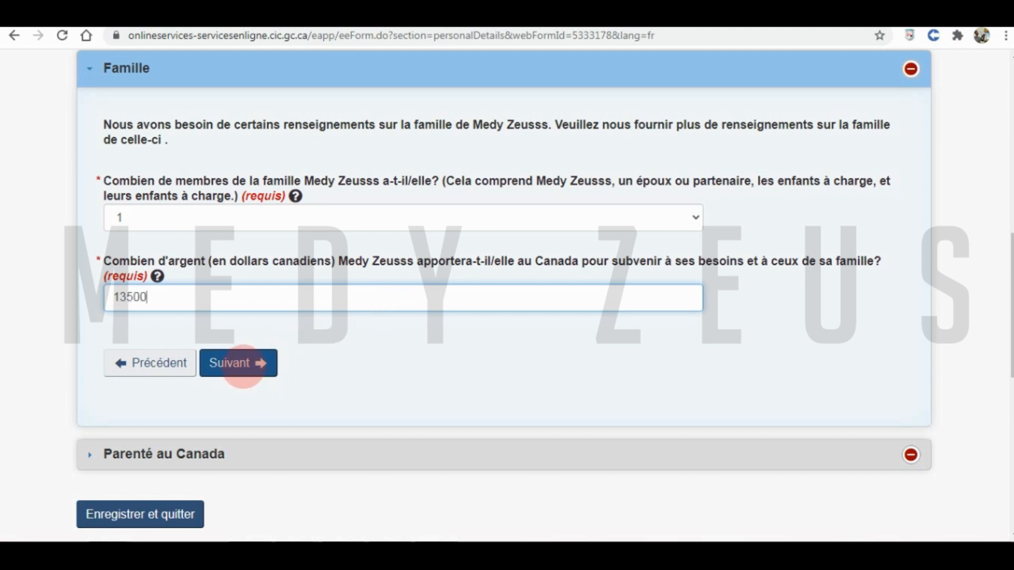
pyautogui.click(240, 363)
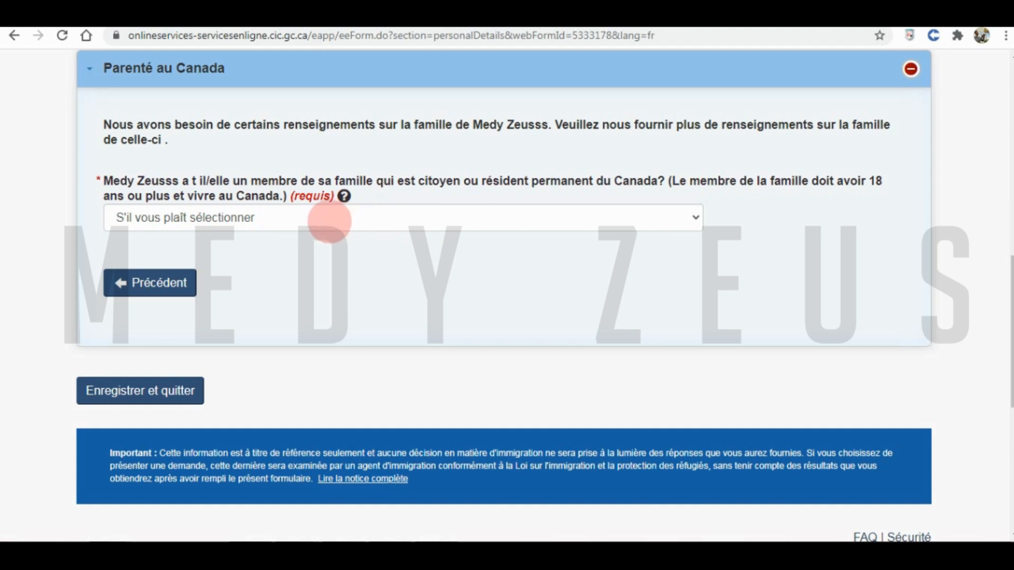
# - Answer Non to having a citizen or permanent resident relative in Canada, and bring up its help
pyautogui.click(328, 221)
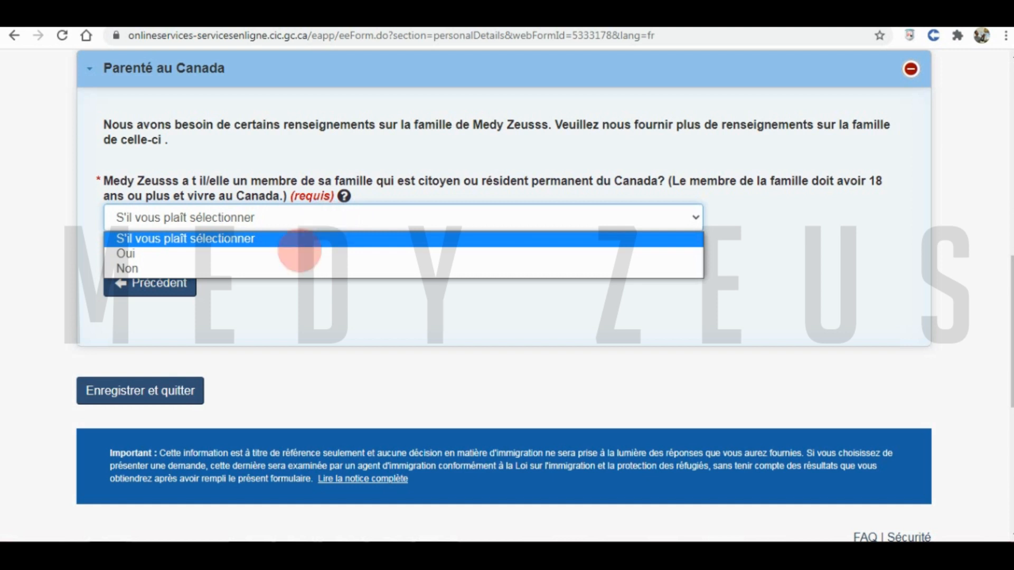
pyautogui.click(289, 268)
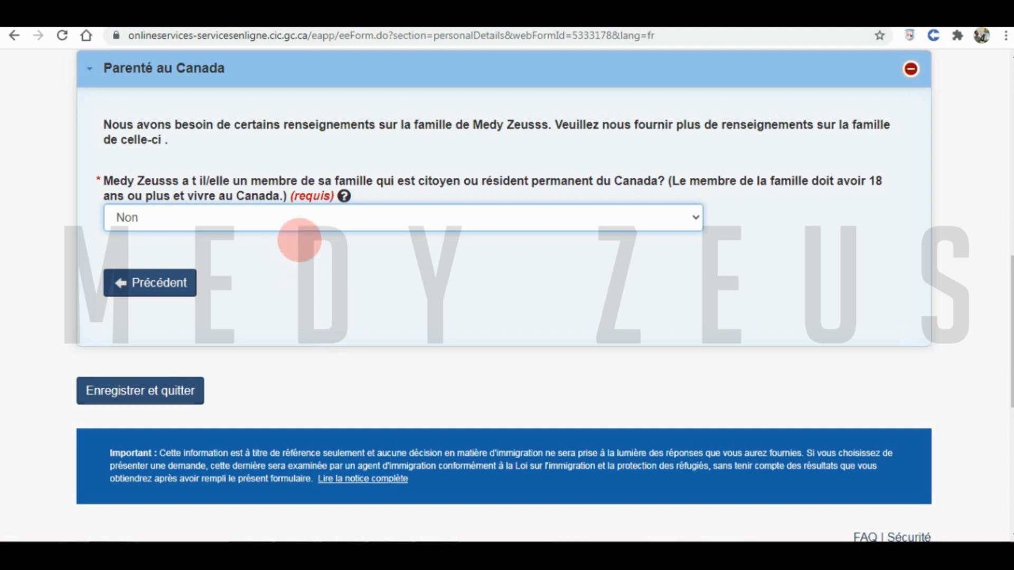
pyautogui.click(344, 196)
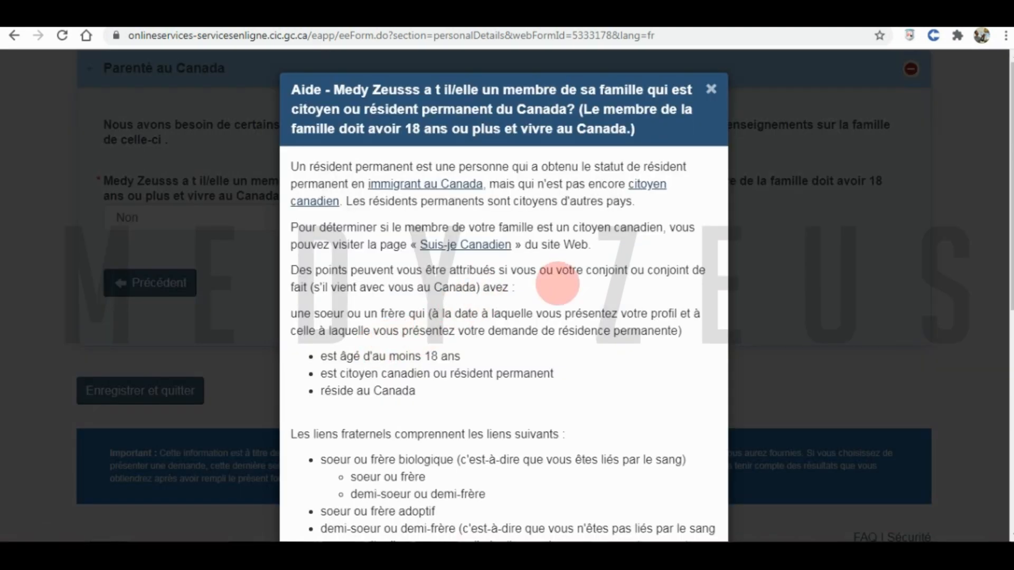
# - Scroll through the relatives-in-Canada help down to its example supporting documents
pyautogui.scroll(-1, 464, 367)
pyautogui.moveTo(363, 403); pyautogui.dragTo(427, 418)
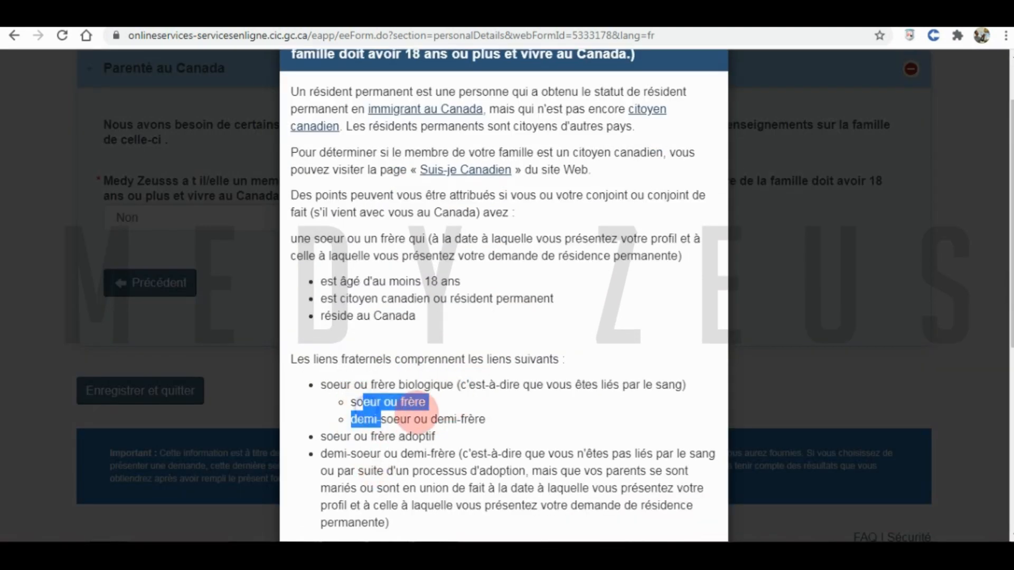
pyautogui.scroll(-3, 492, 446)
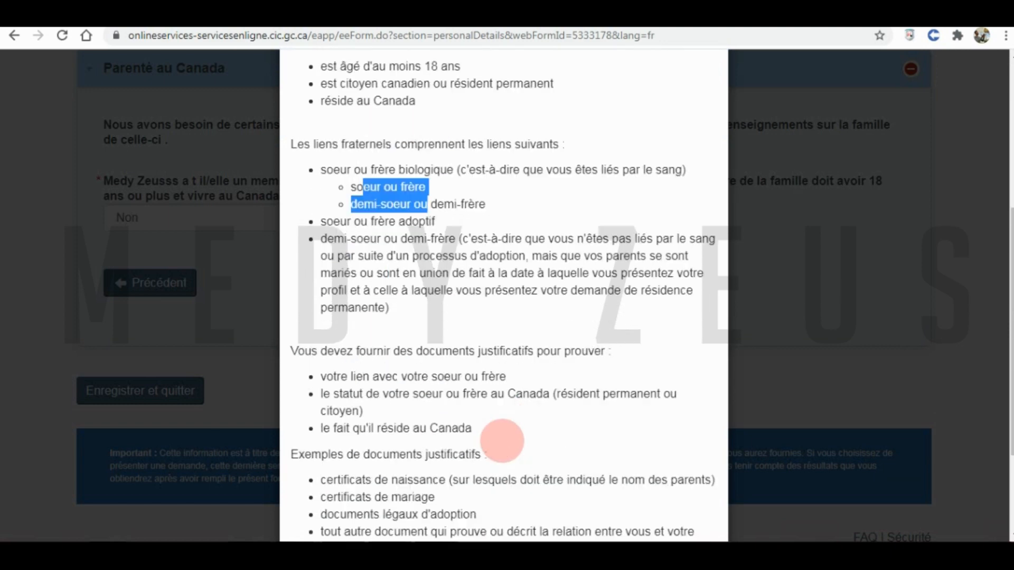
pyautogui.scroll(-4, 503, 443)
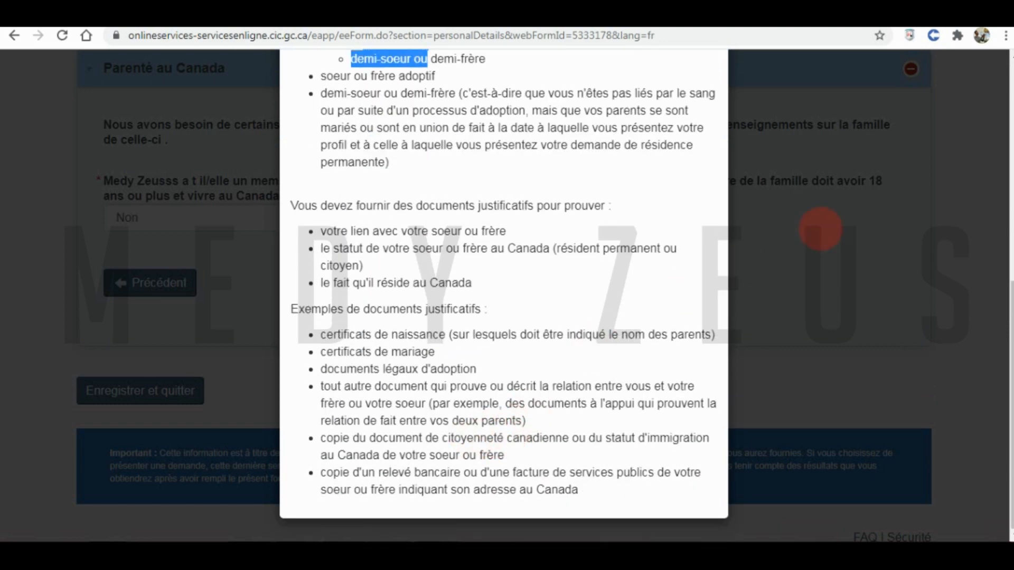
# - Close the help, save and exit personal details, then start the Coordonnées form
pyautogui.click(801, 269)
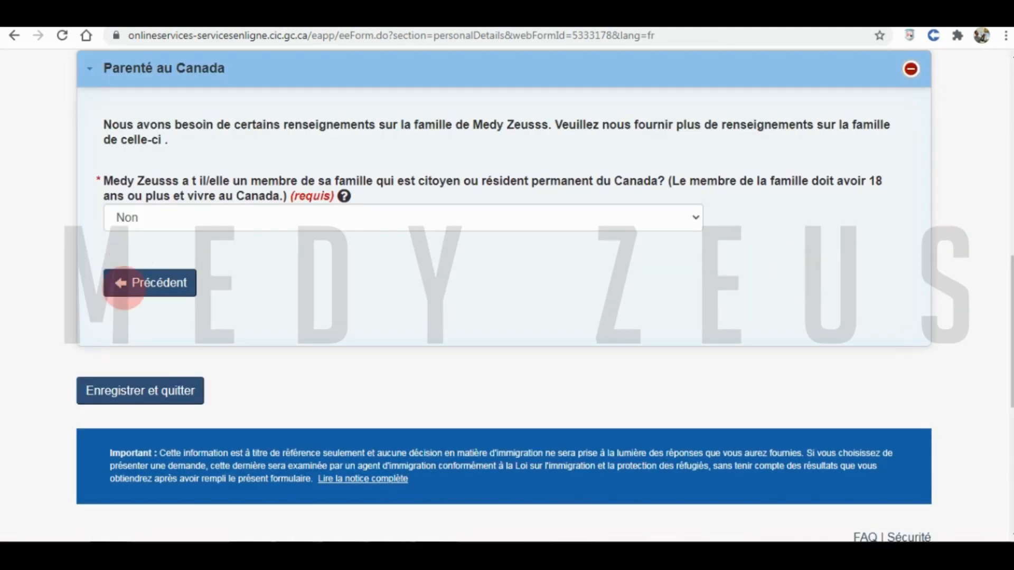
pyautogui.click(140, 391)
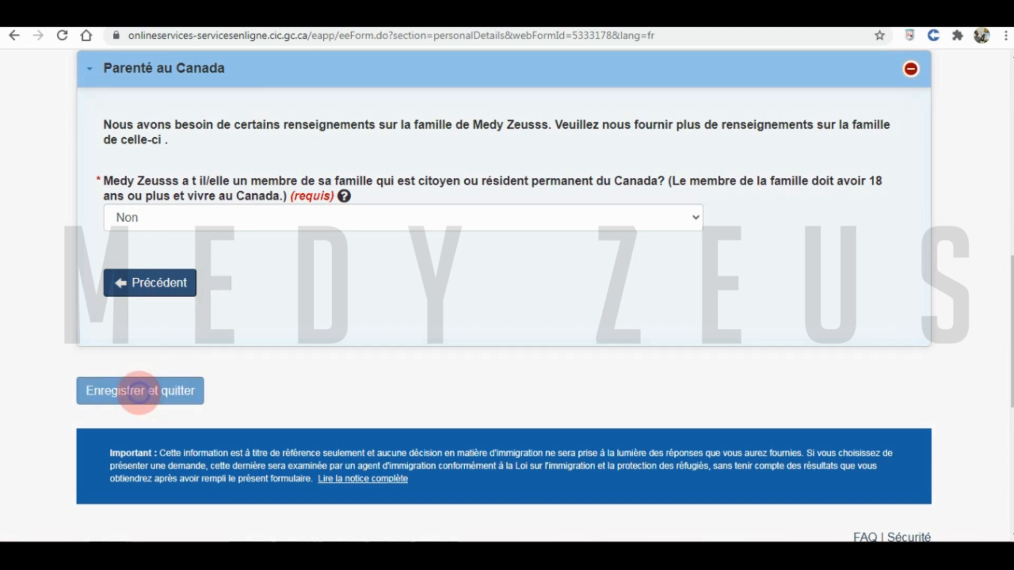
pyautogui.scroll(-1, 299, 379)
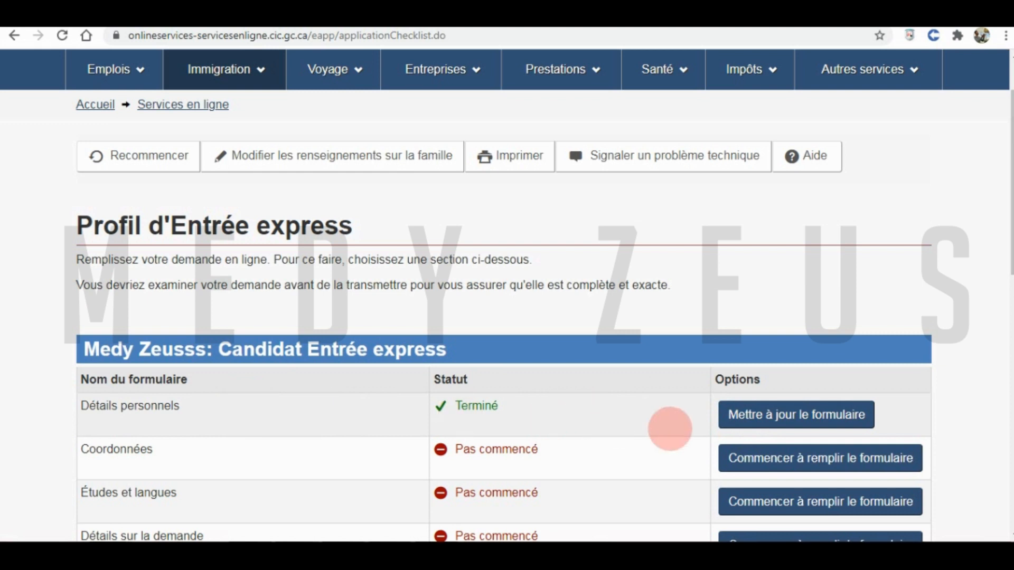
pyautogui.scroll(-2, 227, 393)
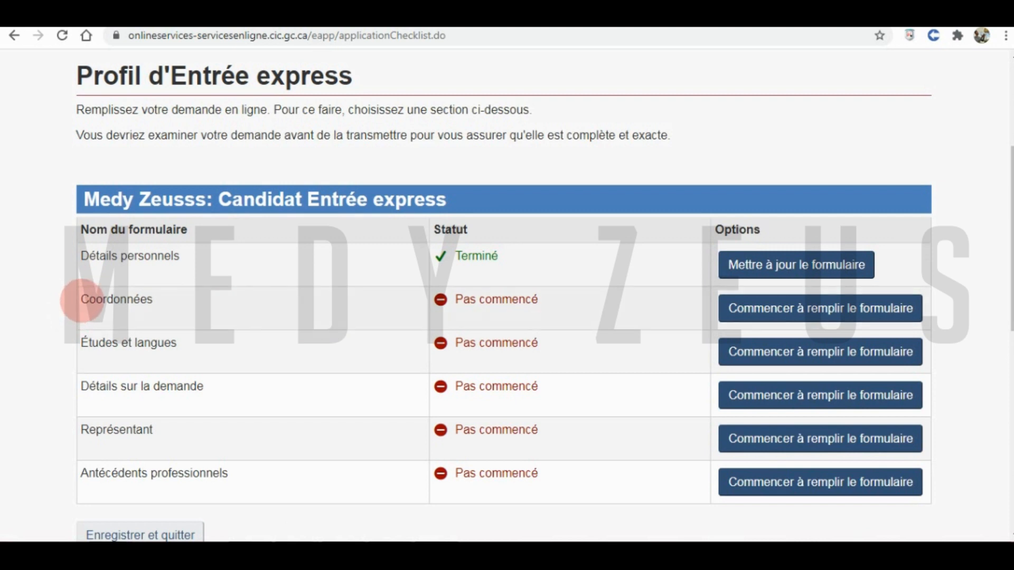
pyautogui.doubleClick(82, 300)
pyautogui.click(765, 306)
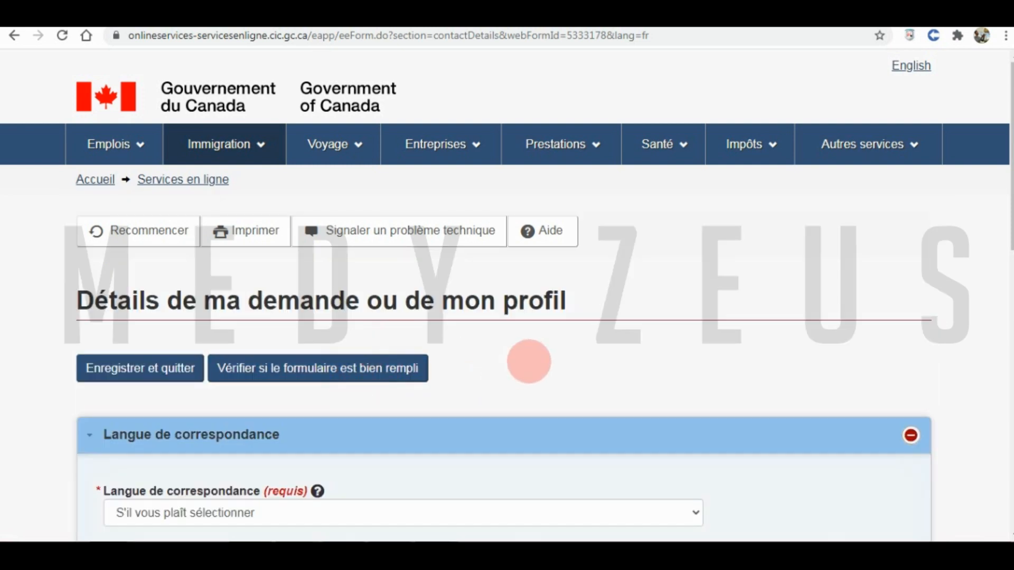
# - Set the correspondence language to Français
pyautogui.scroll(-3, 511, 360)
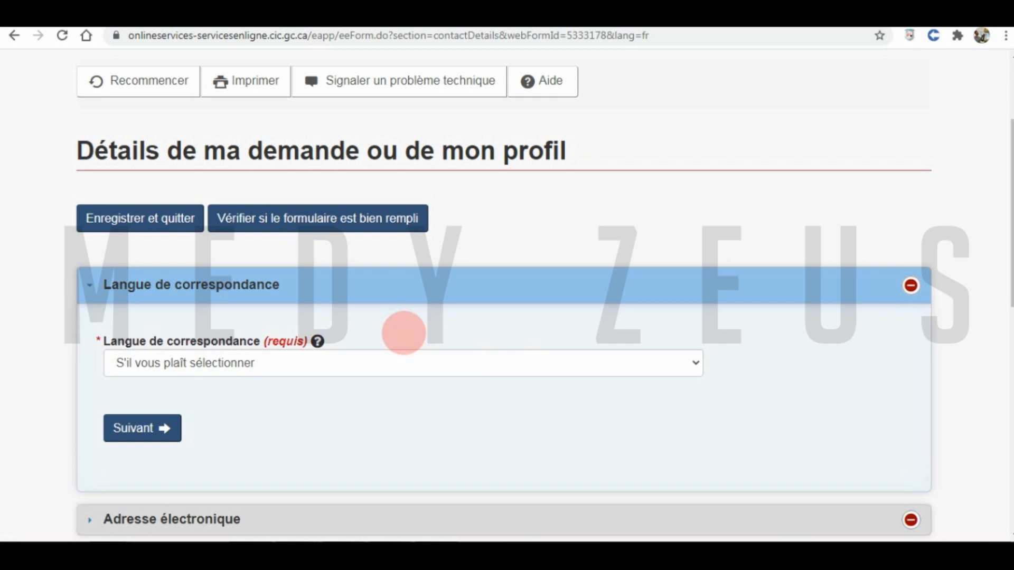
pyautogui.scroll(-2, 404, 333)
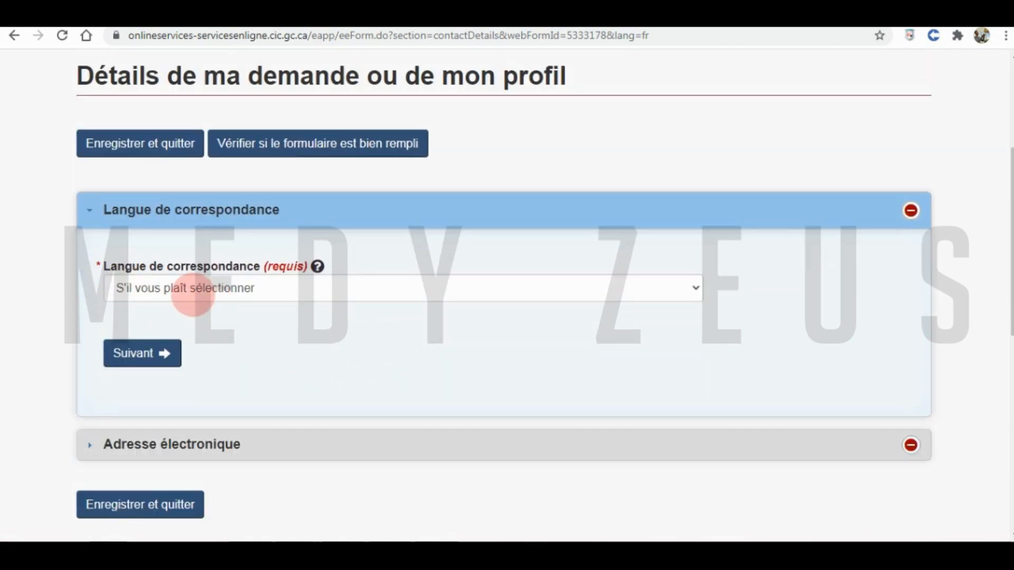
pyautogui.click(193, 294)
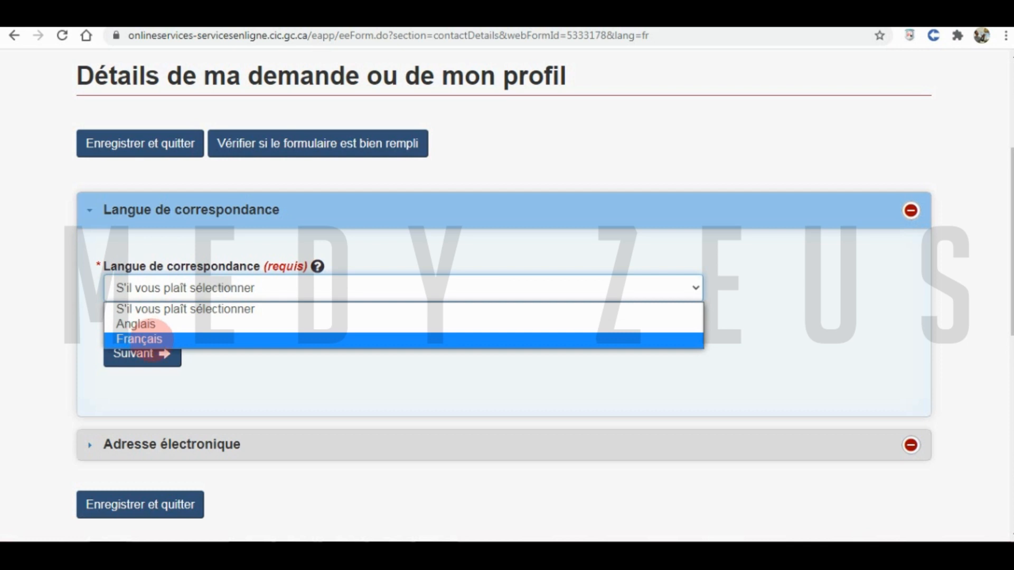
pyautogui.click(138, 357)
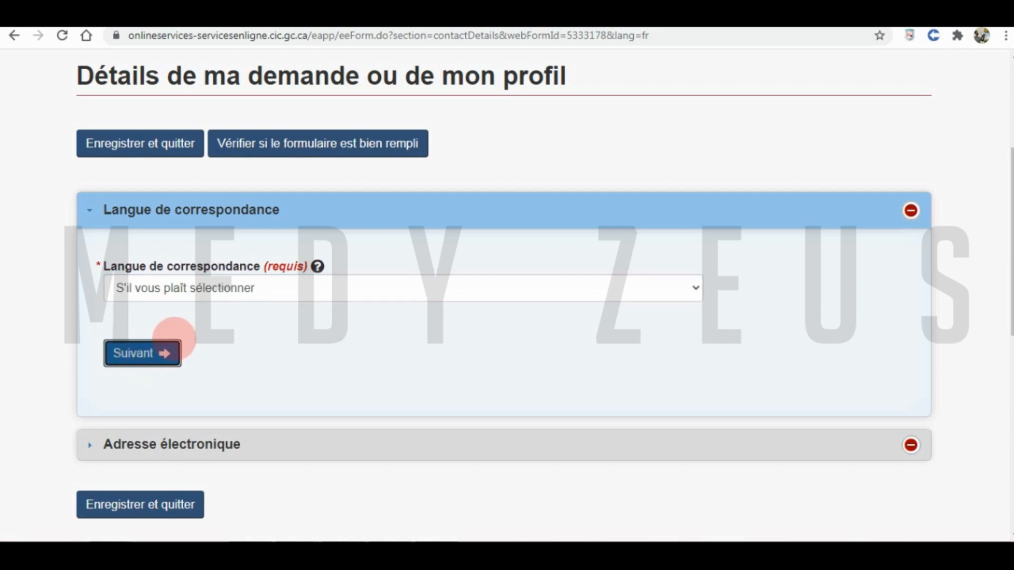
pyautogui.click(164, 351)
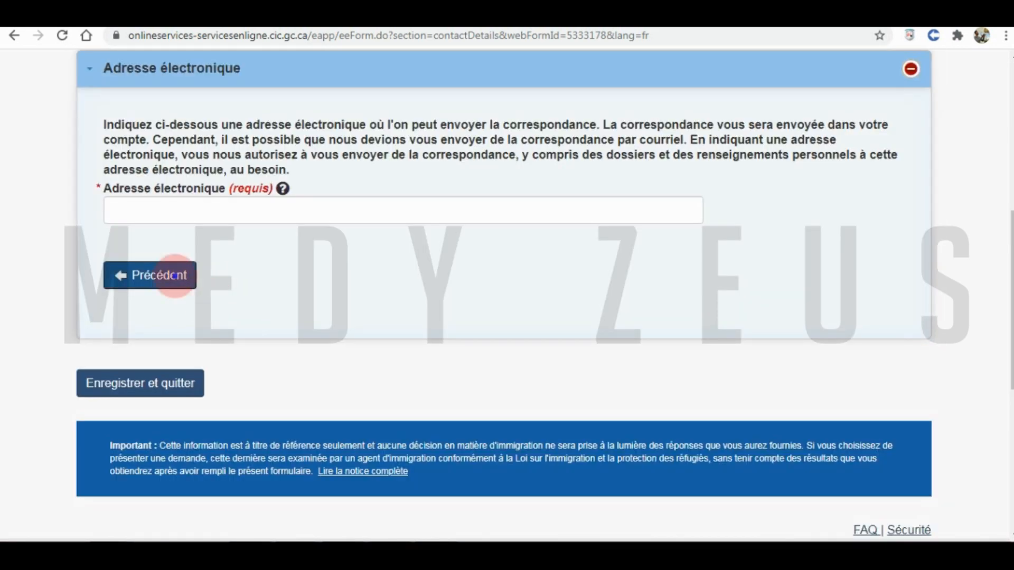
pyautogui.click(161, 275)
pyautogui.click(239, 153)
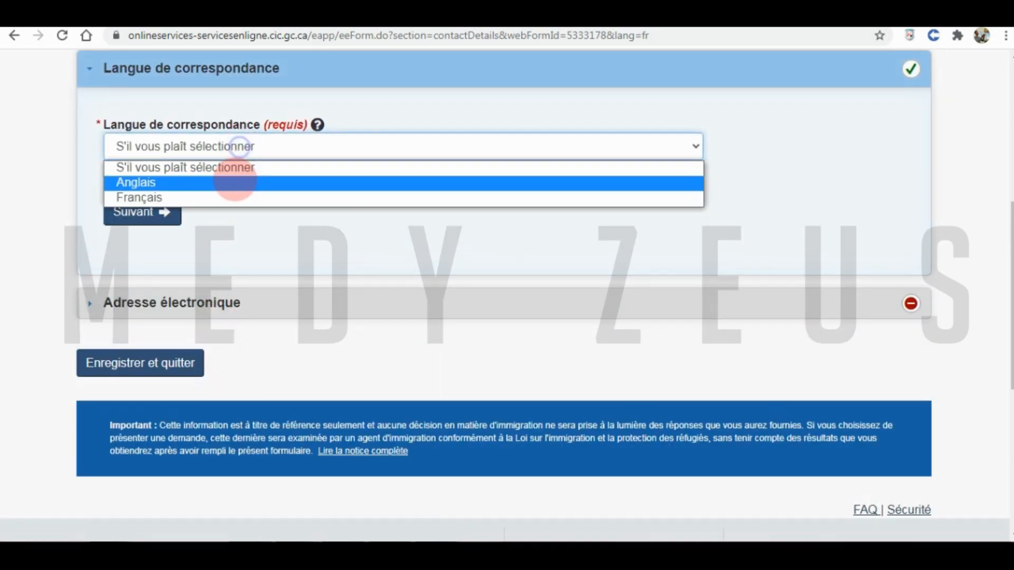
pyautogui.click(215, 196)
pyautogui.click(141, 210)
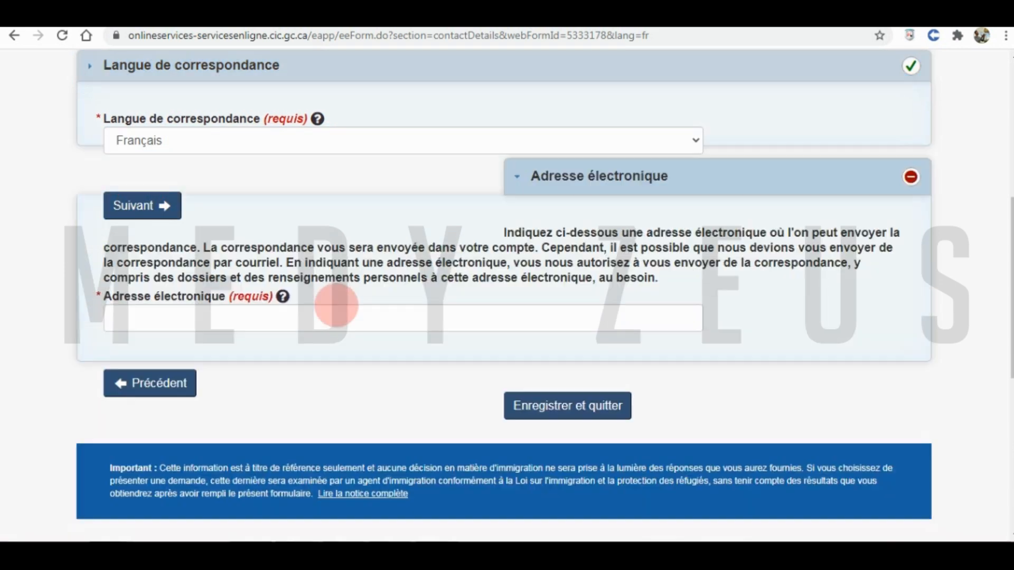
# - Fill the Adresse électronique field with the applicant's saved e-mail address
pyautogui.scroll(1, 311, 317)
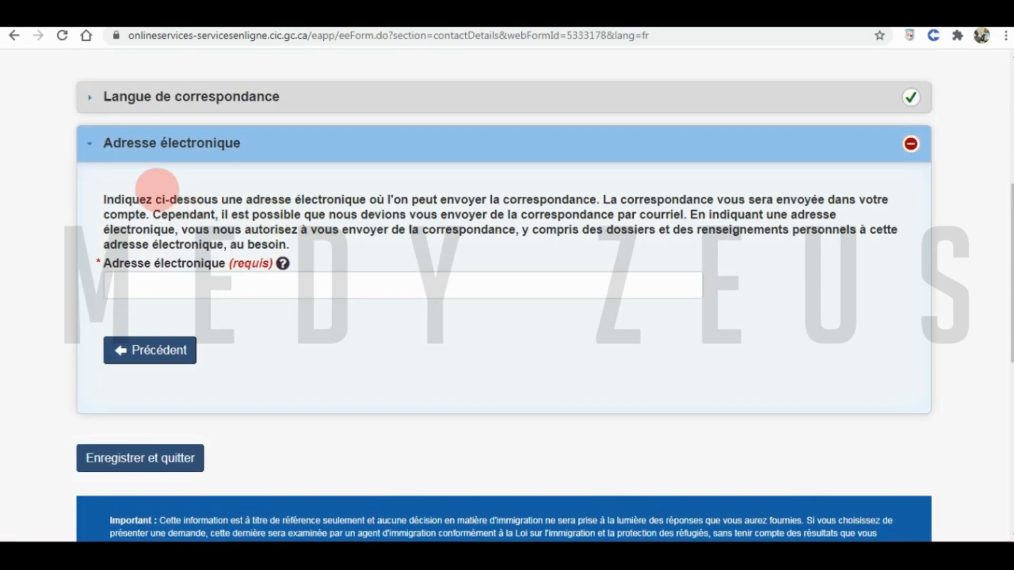
pyautogui.click(222, 286)
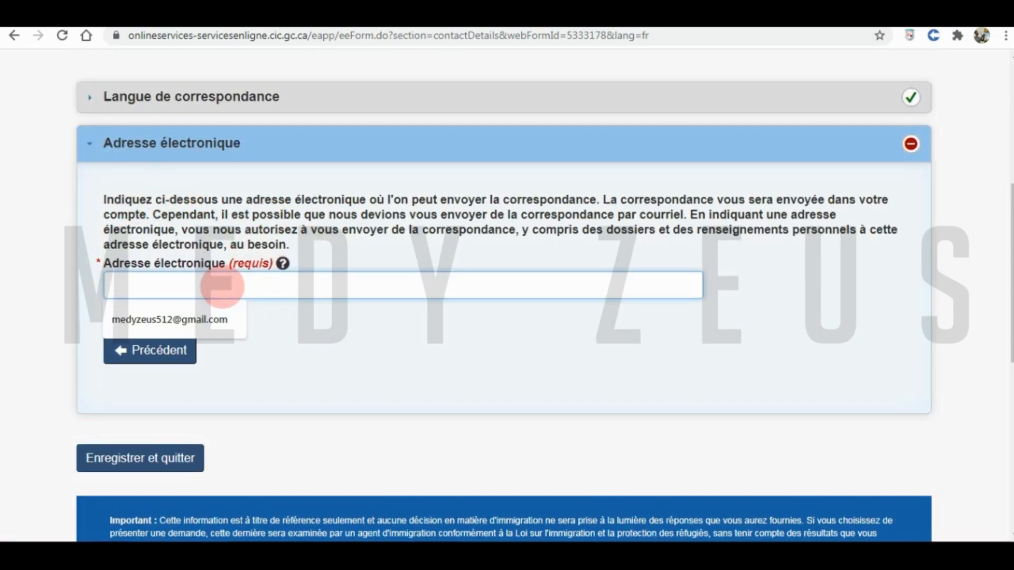
pyautogui.click(204, 318)
pyautogui.click(254, 377)
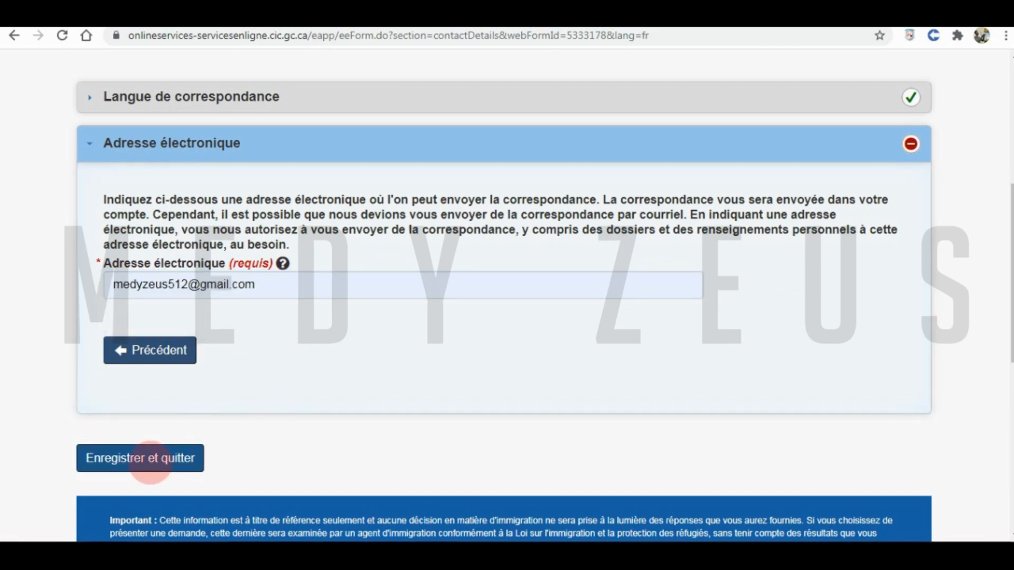
# - Save the contact details and open the Études et langues form at Antécédents scolaires
pyautogui.click(141, 461)
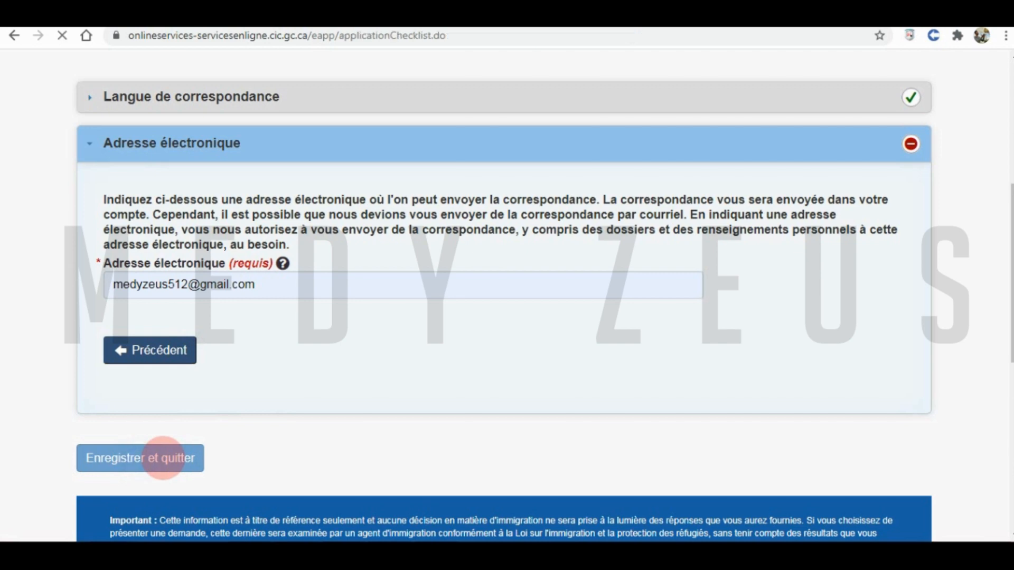
pyautogui.scroll(-3, 312, 414)
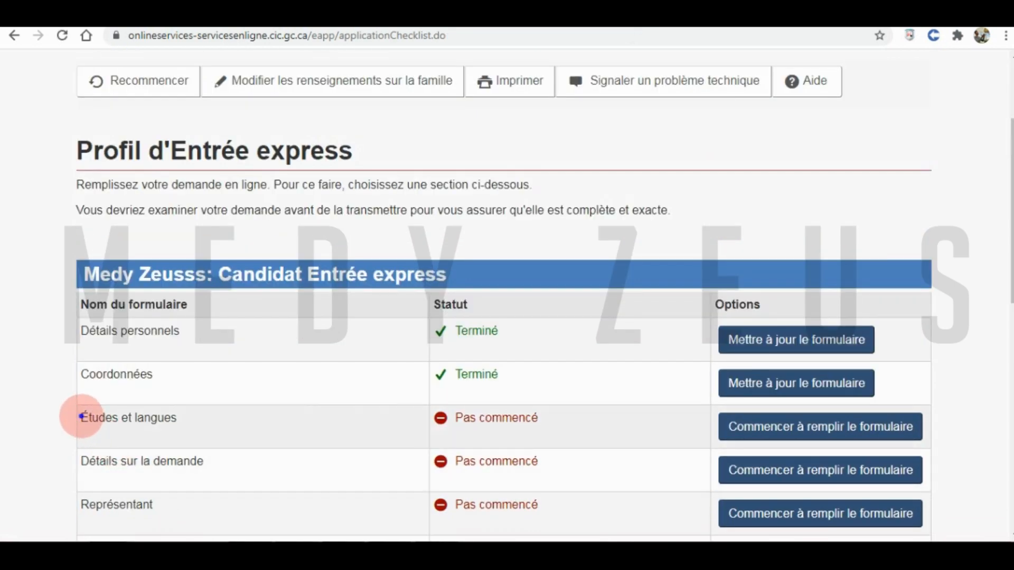
pyautogui.moveTo(82, 418); pyautogui.dragTo(183, 418)
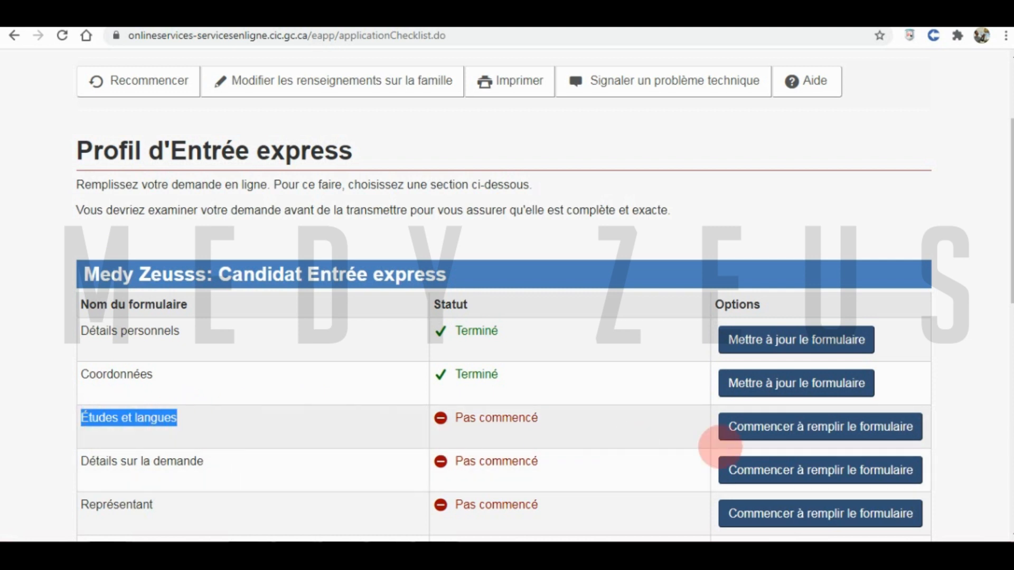
pyautogui.click(754, 428)
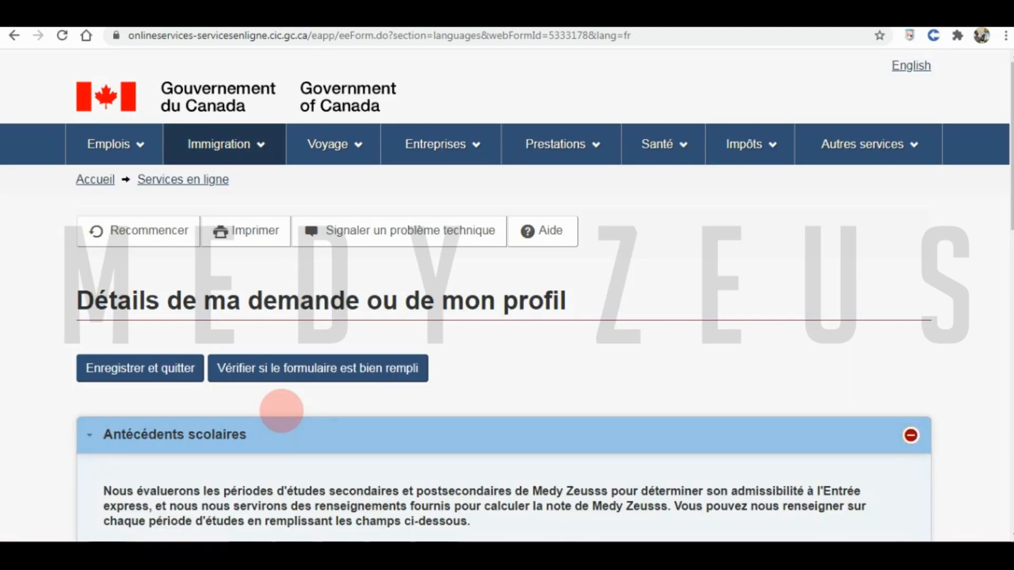
pyautogui.scroll(-5, 281, 411)
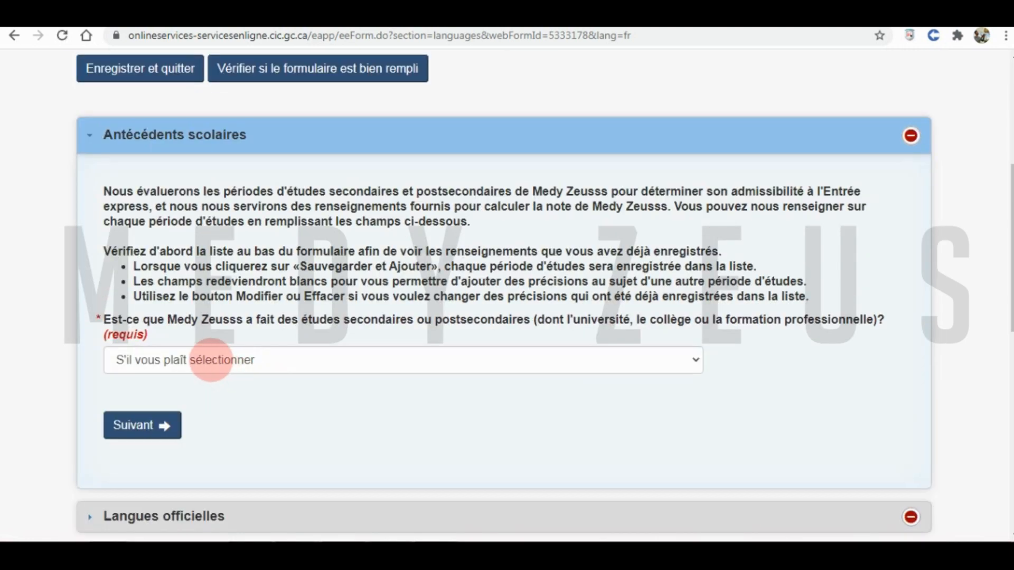
# - Answer Oui to having studies and choose Autre as the field of study
pyautogui.click(553, 364)
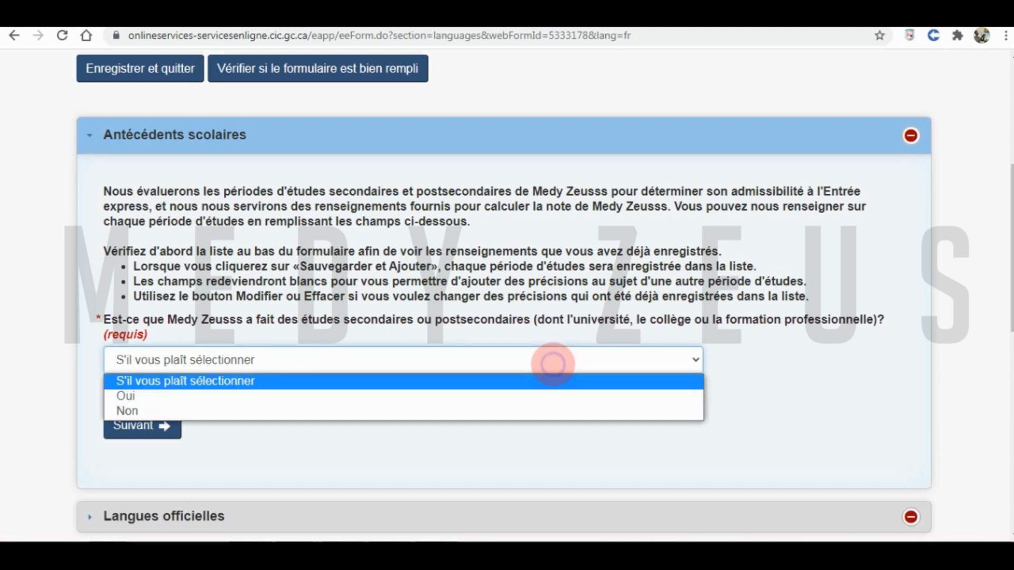
pyautogui.click(333, 395)
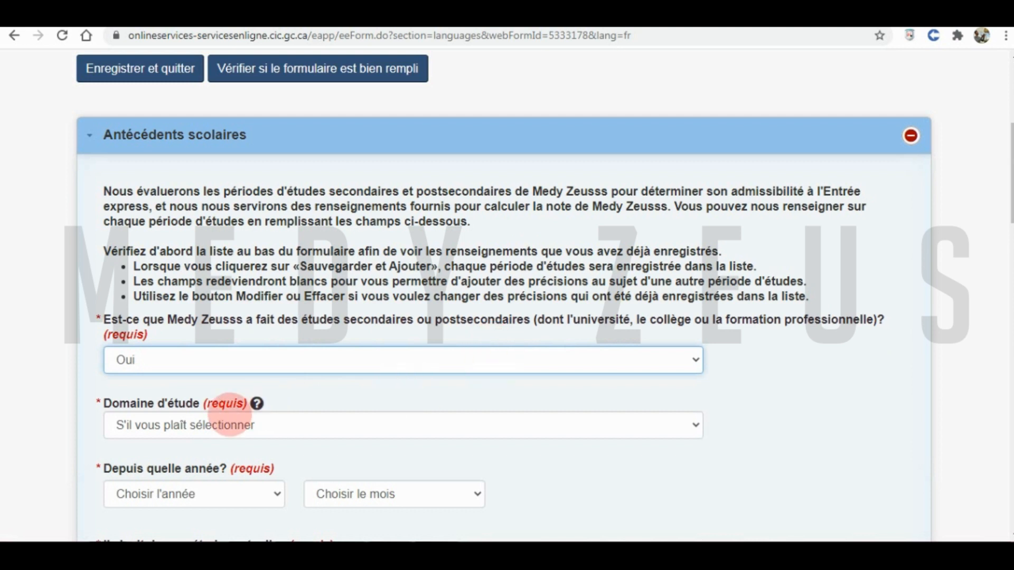
pyautogui.click(122, 426)
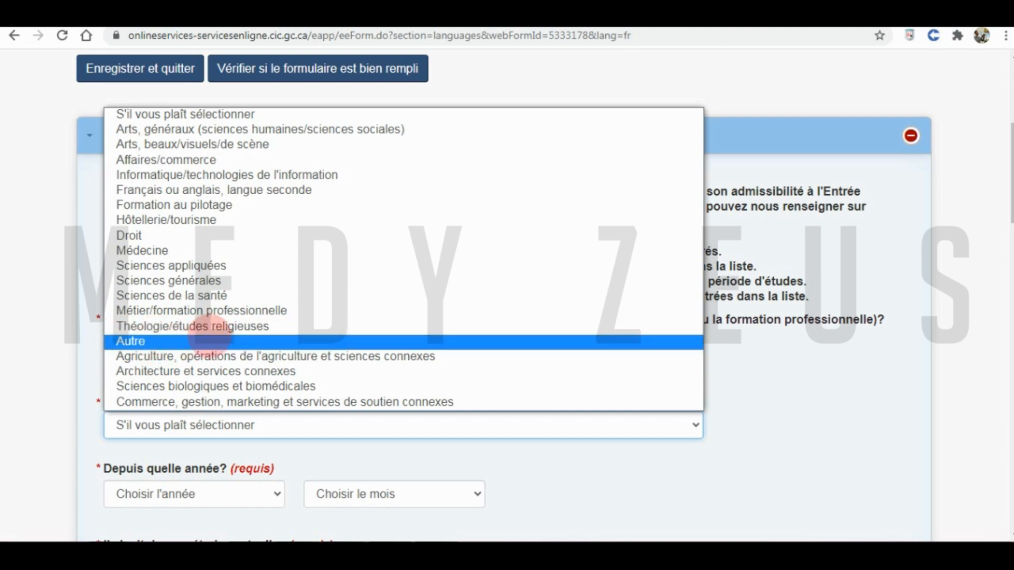
pyautogui.click(153, 338)
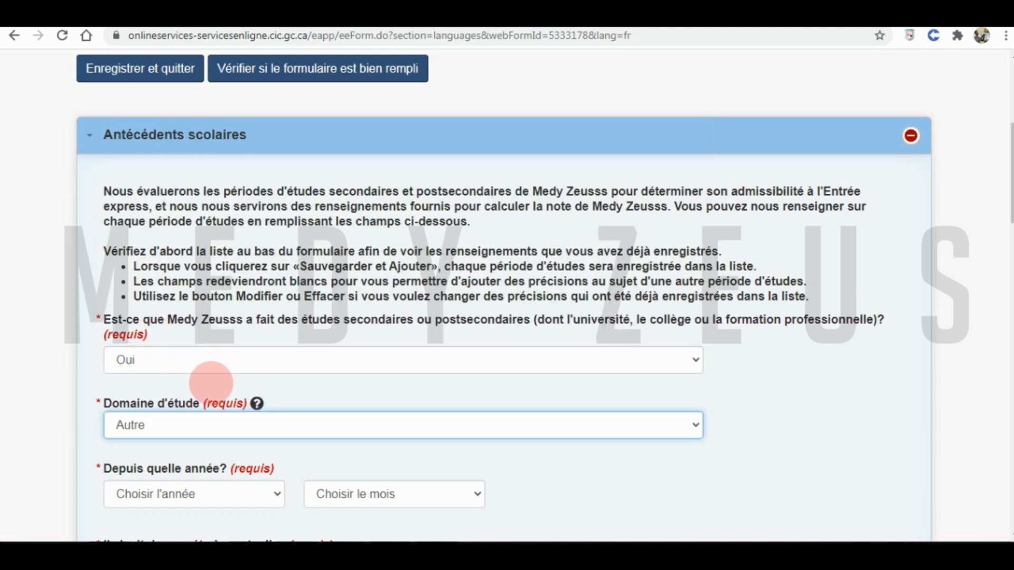
# - Set the study start date to septembre 2007
pyautogui.scroll(-1, 430, 382)
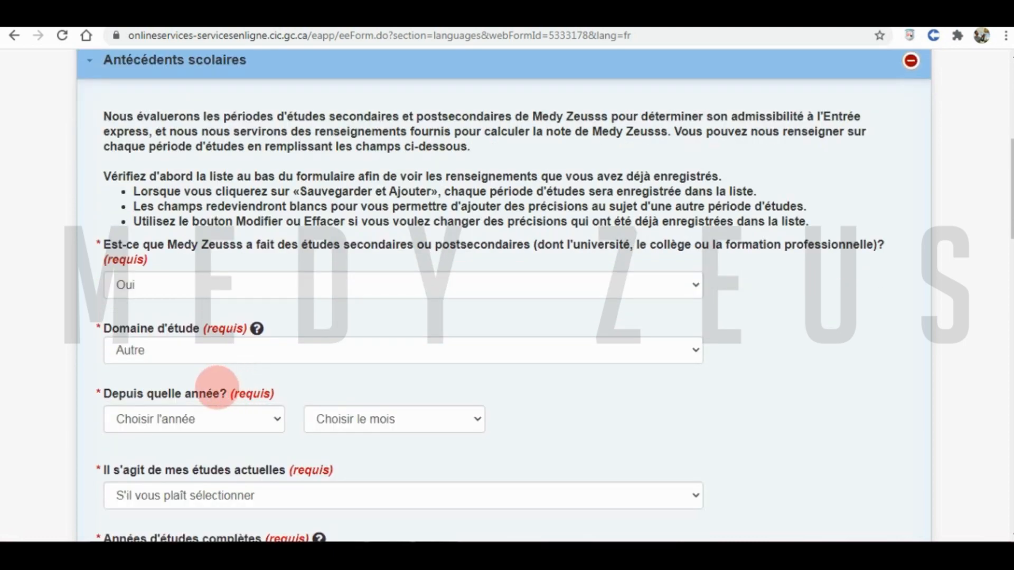
pyautogui.click(193, 419)
pyautogui.scroll(-1, 154, 328)
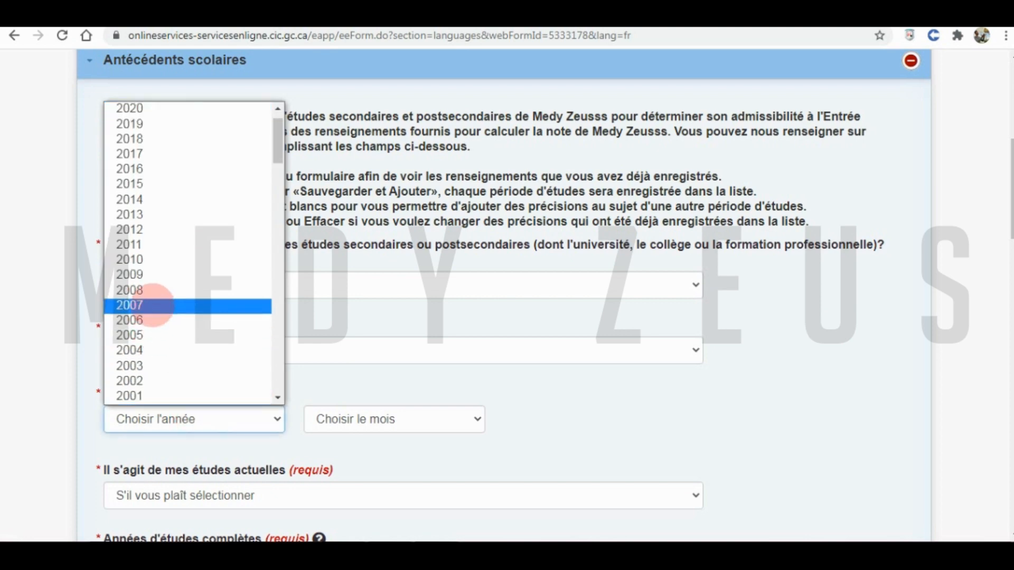
pyautogui.click(148, 305)
pyautogui.click(338, 419)
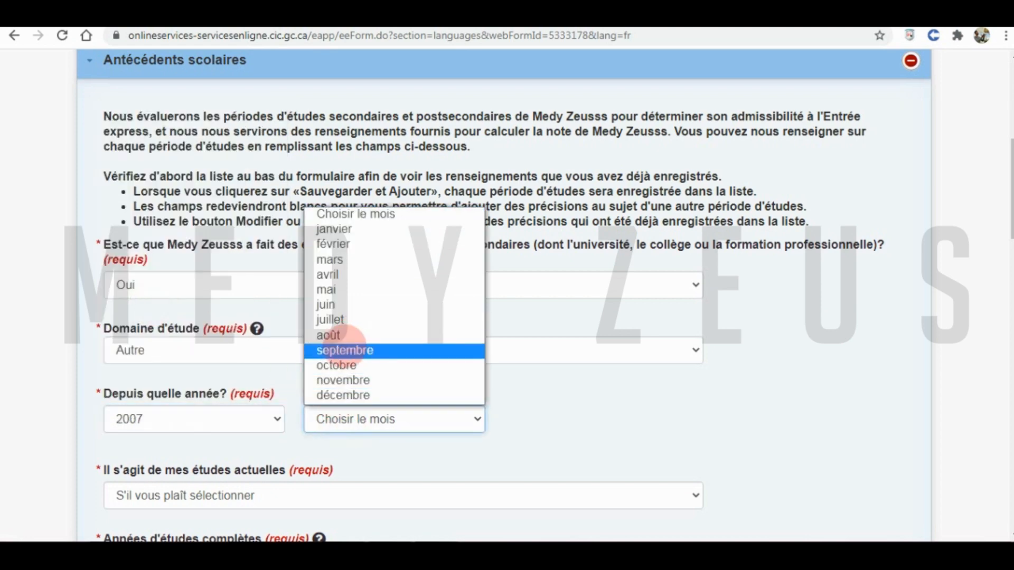
pyautogui.click(344, 351)
pyautogui.scroll(-1, 326, 385)
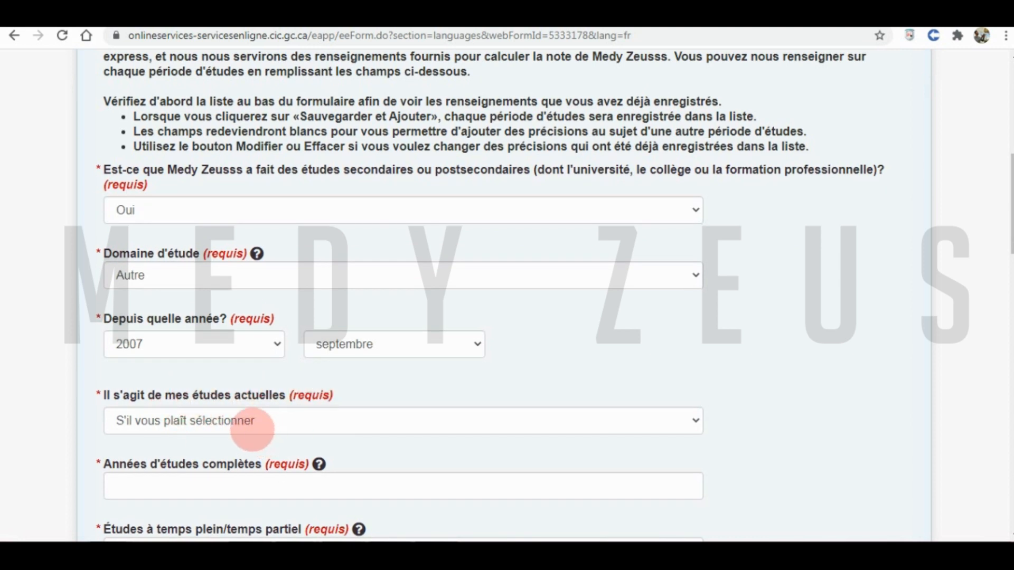
# - Mark the studies as not current, ending juin 2011, with 4 completed years
pyautogui.click(245, 422)
pyautogui.click(179, 469)
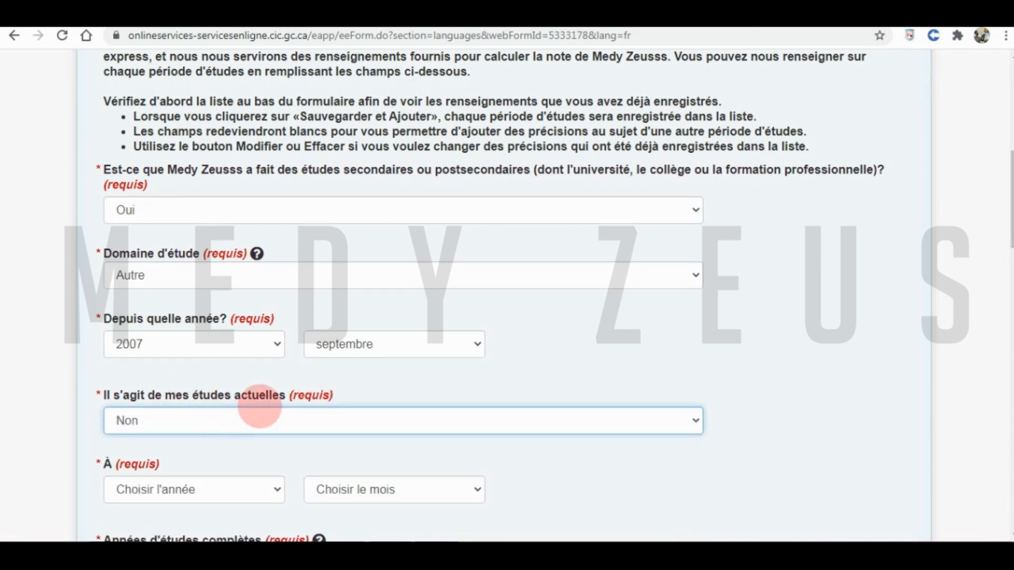
pyautogui.click(191, 449)
pyautogui.scroll(-3, 191, 449)
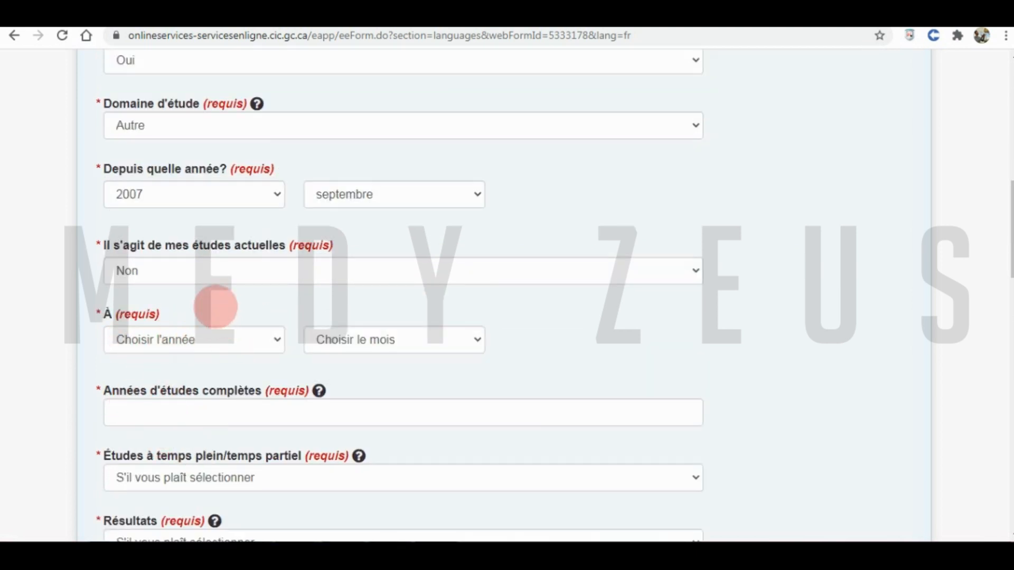
pyautogui.click(165, 338)
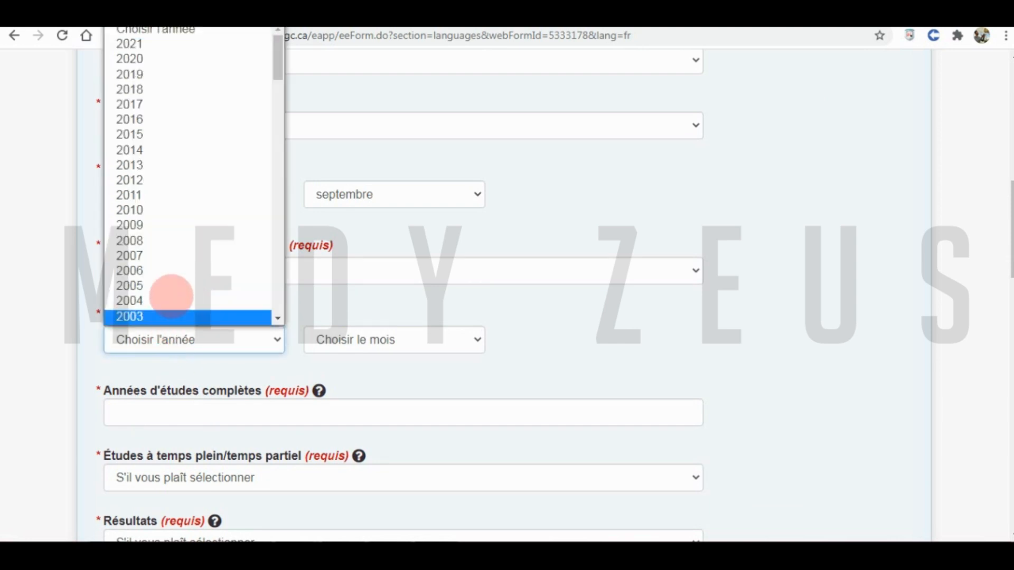
pyautogui.click(140, 197)
pyautogui.click(328, 345)
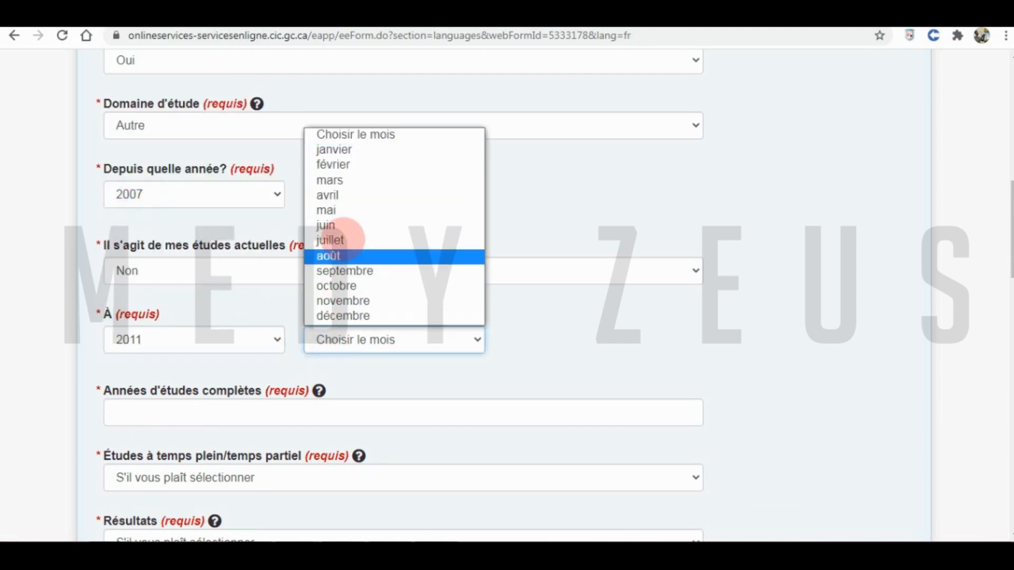
pyautogui.click(329, 225)
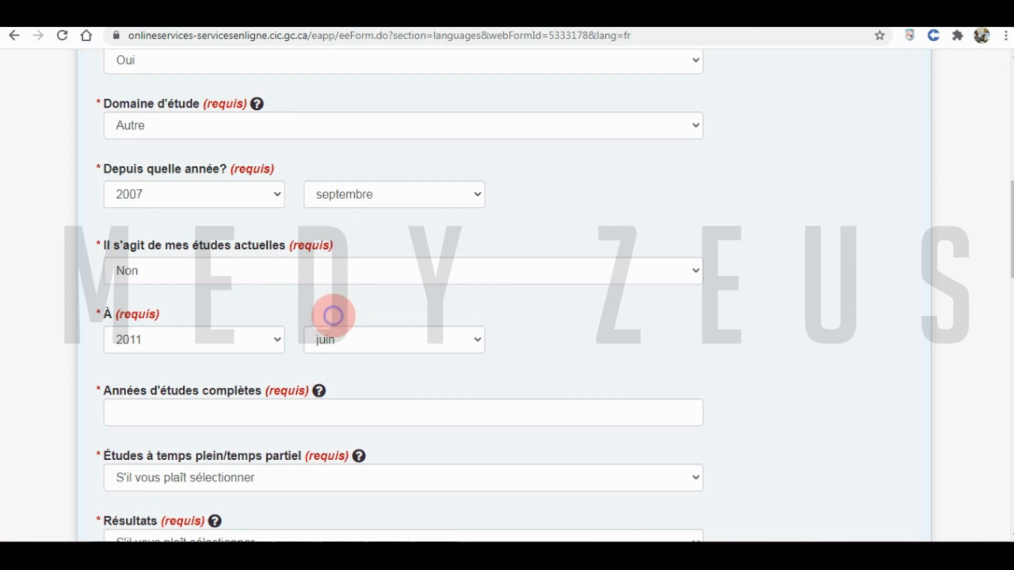
pyautogui.click(203, 411)
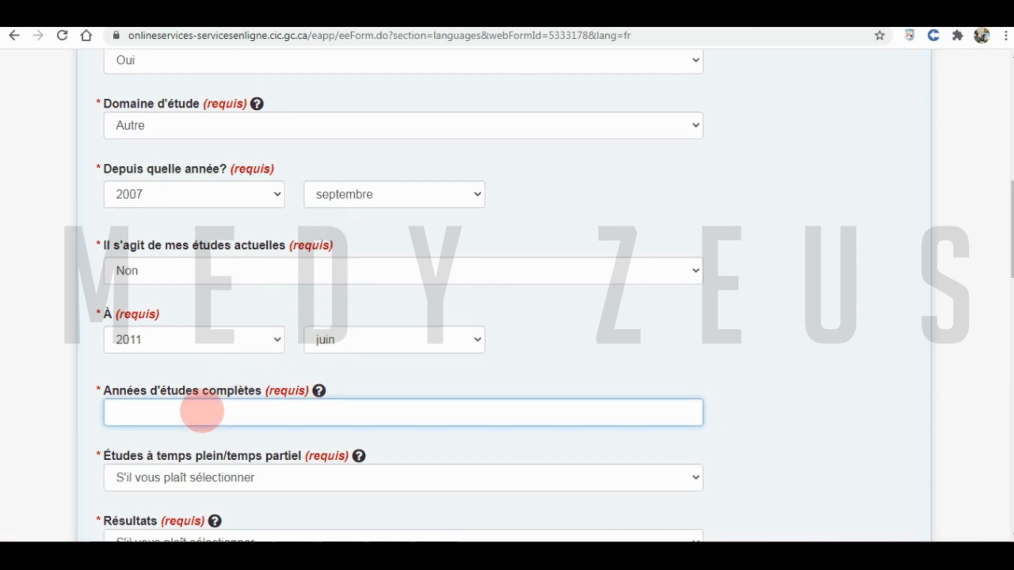
pyautogui.write('4')
pyautogui.click(247, 372)
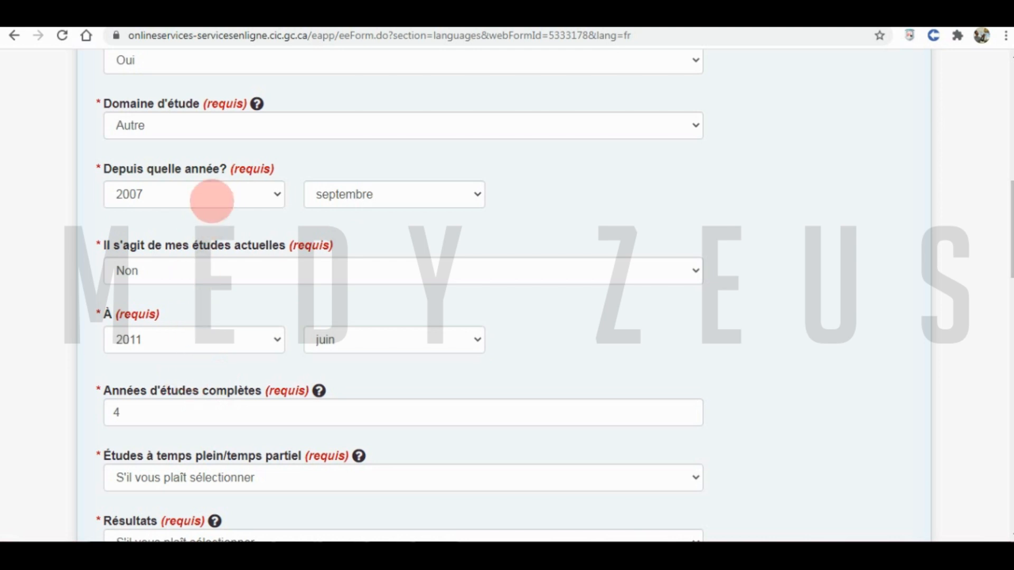
# - Correct the study period to start in 2015 and end in 2020, and re-enter the completed years
pyautogui.click(212, 201)
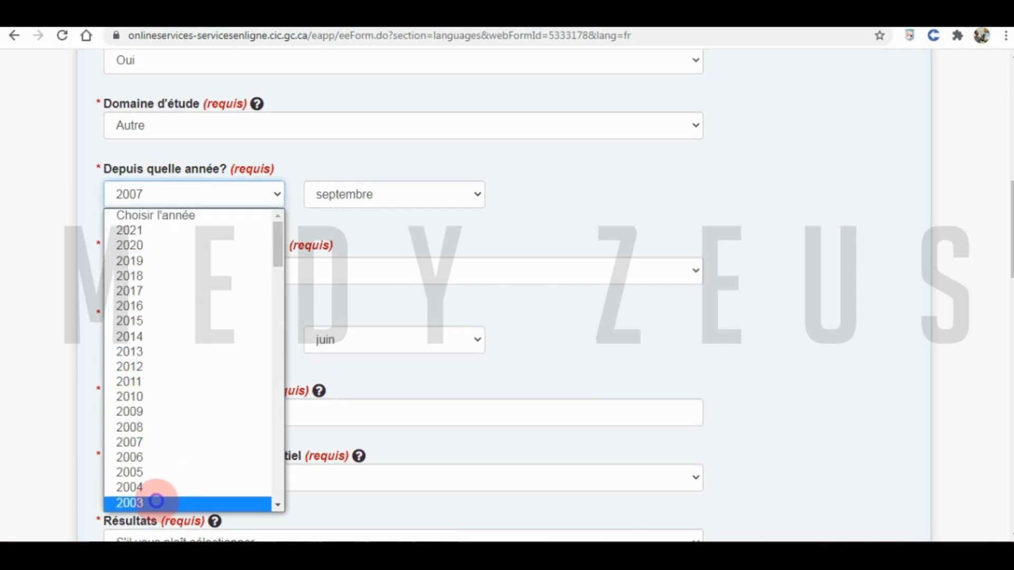
pyautogui.click(156, 502)
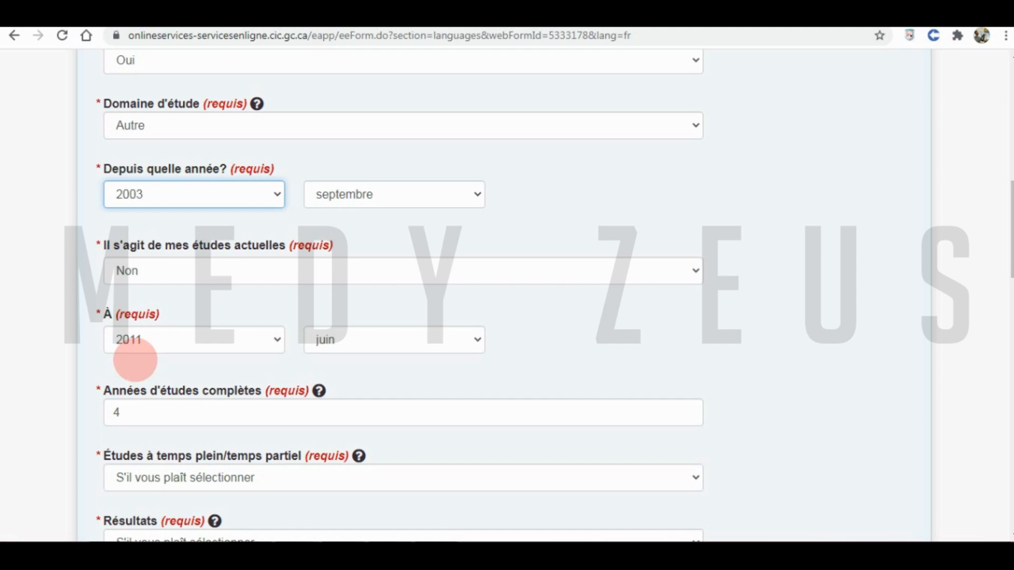
pyautogui.doubleClick(113, 413)
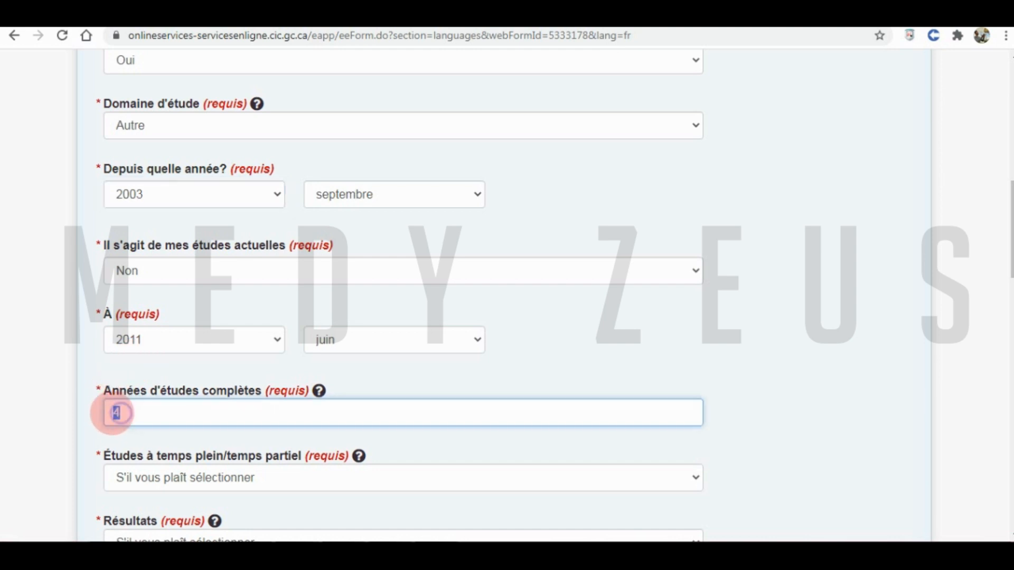
pyautogui.write('4')
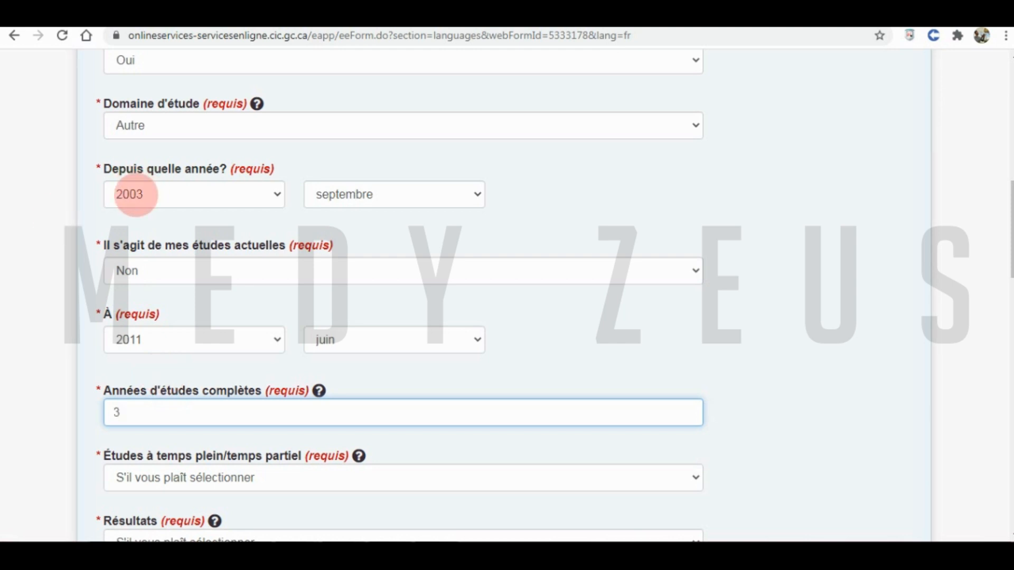
pyautogui.click(136, 194)
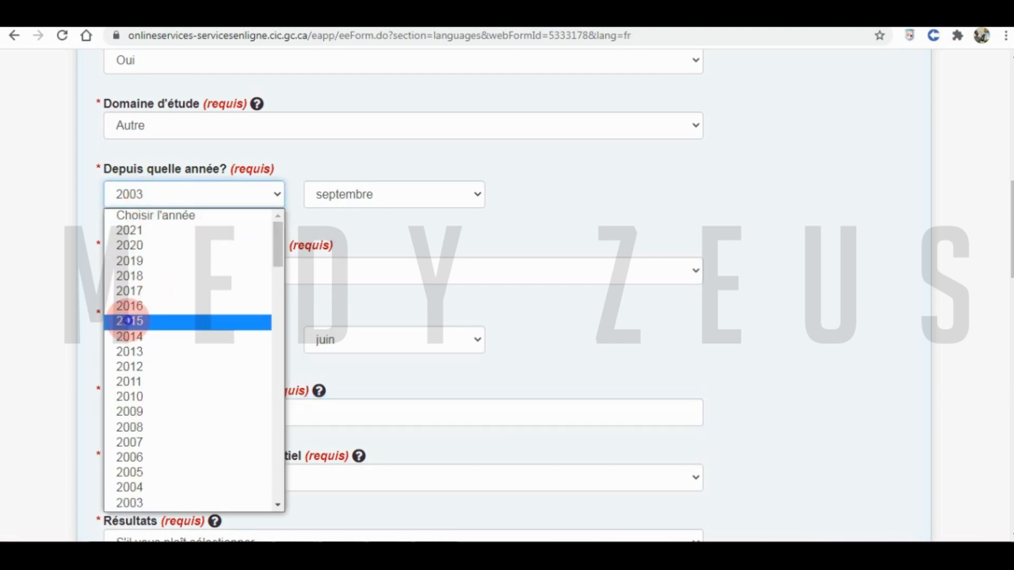
pyautogui.click(138, 321)
pyautogui.click(149, 337)
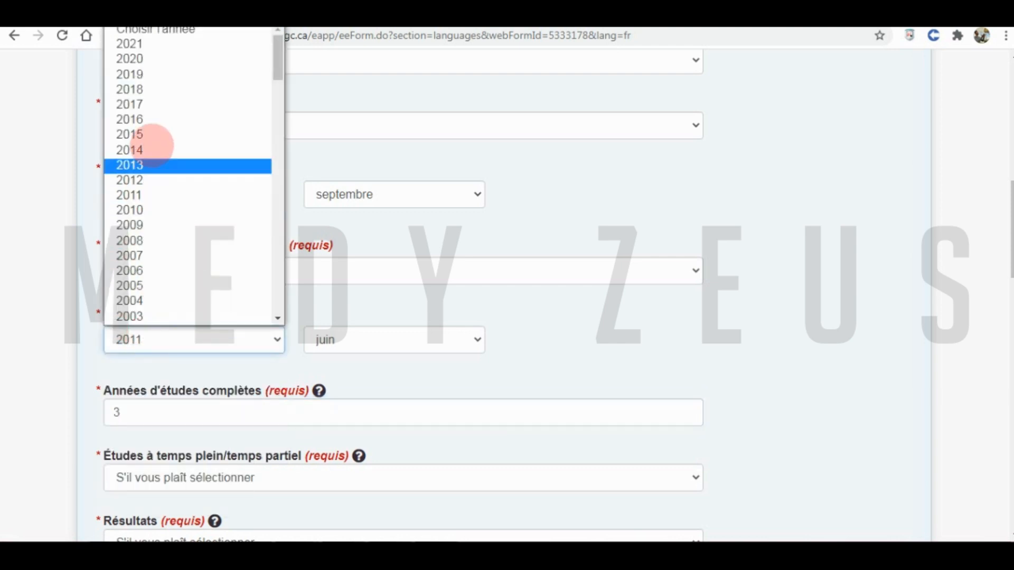
pyautogui.click(154, 63)
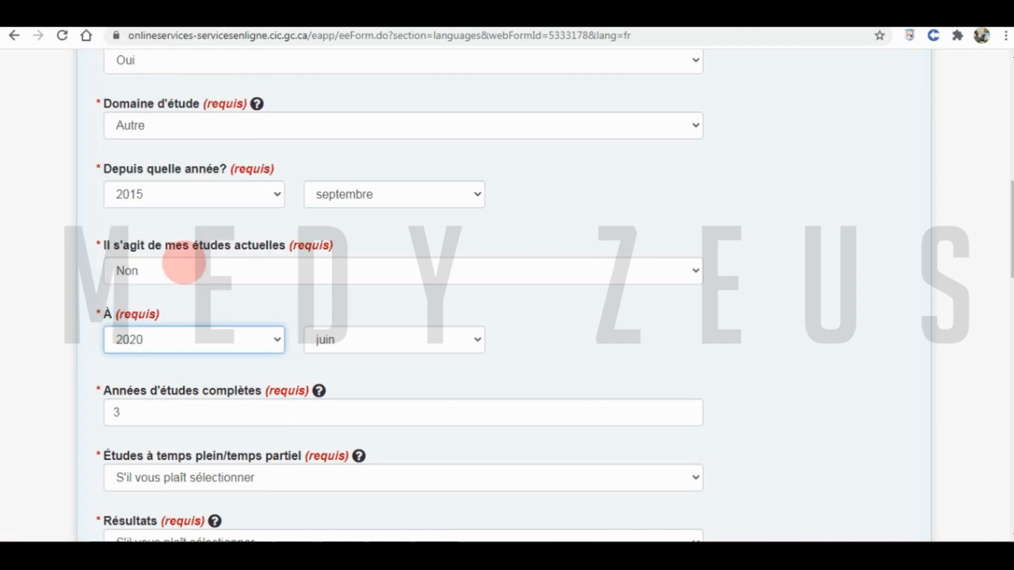
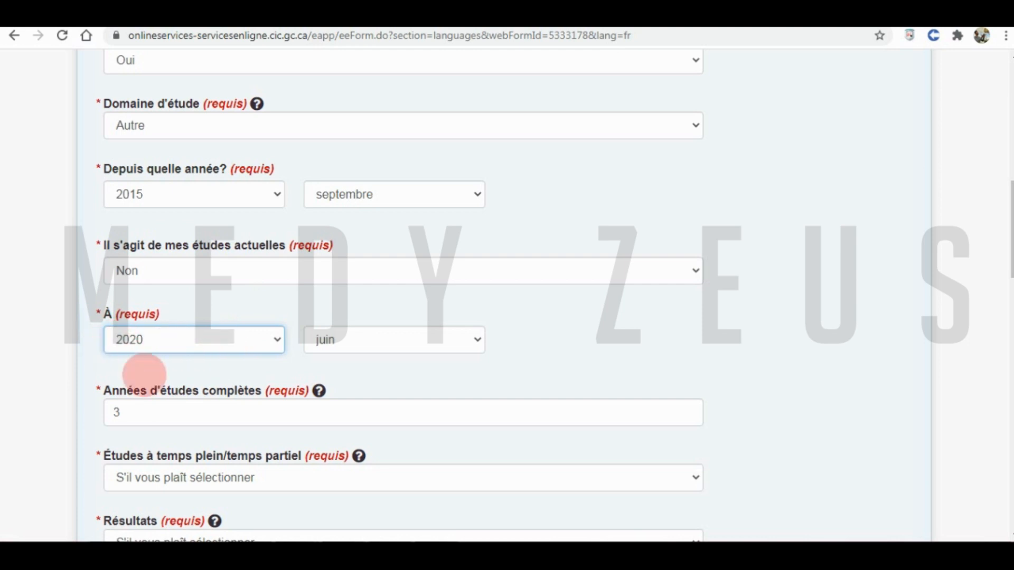
# - Change the study years to 2007 through 2011 and select the completed-years value for editing
pyautogui.doubleClick(110, 417)
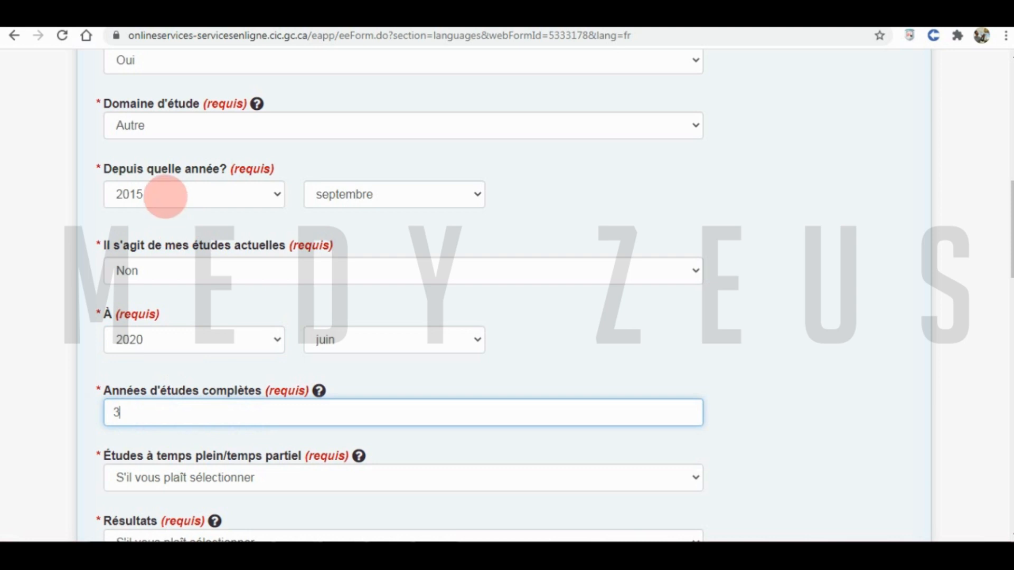
pyautogui.click(165, 197)
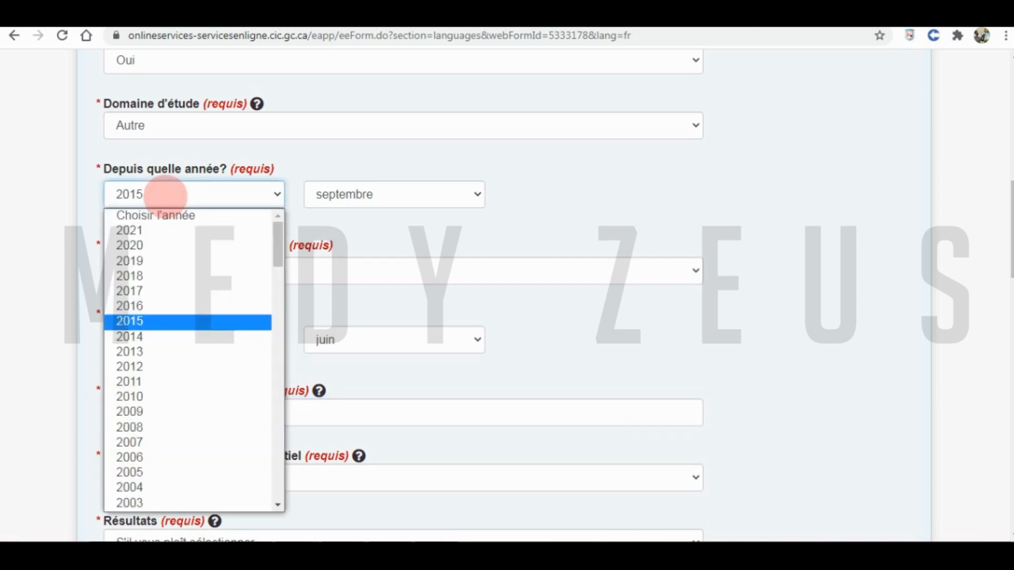
pyautogui.click(140, 443)
pyautogui.click(148, 340)
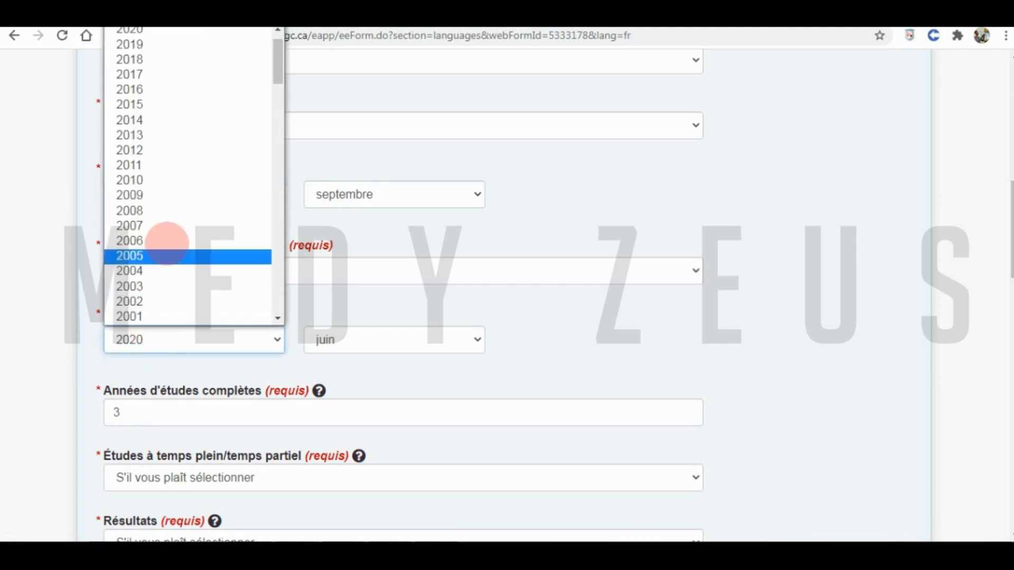
pyautogui.click(143, 165)
pyautogui.click(132, 414)
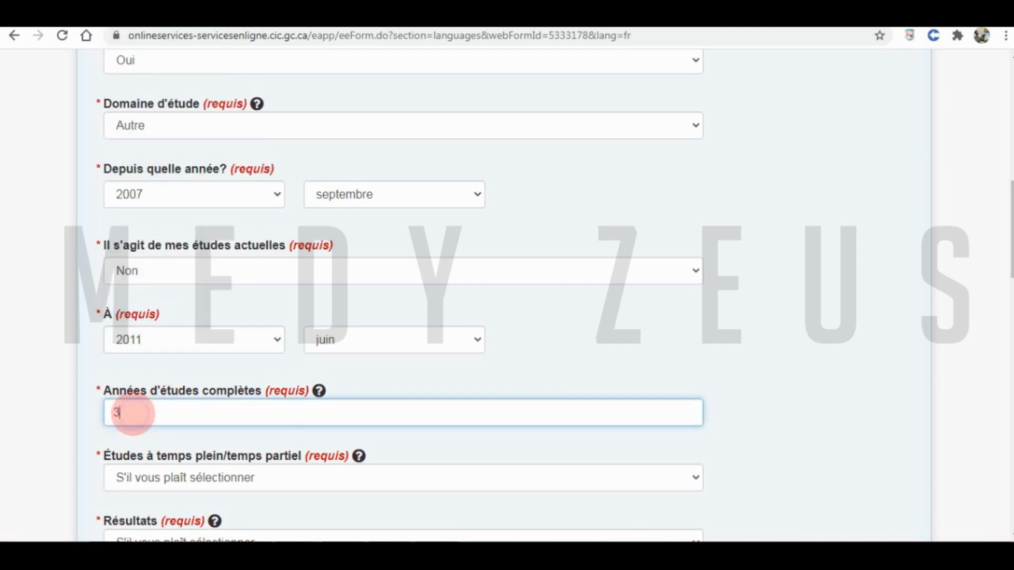
# - Enter 4 completed years and mark the studies full-time with a certificate or diploma awarded
pyautogui.write('4')
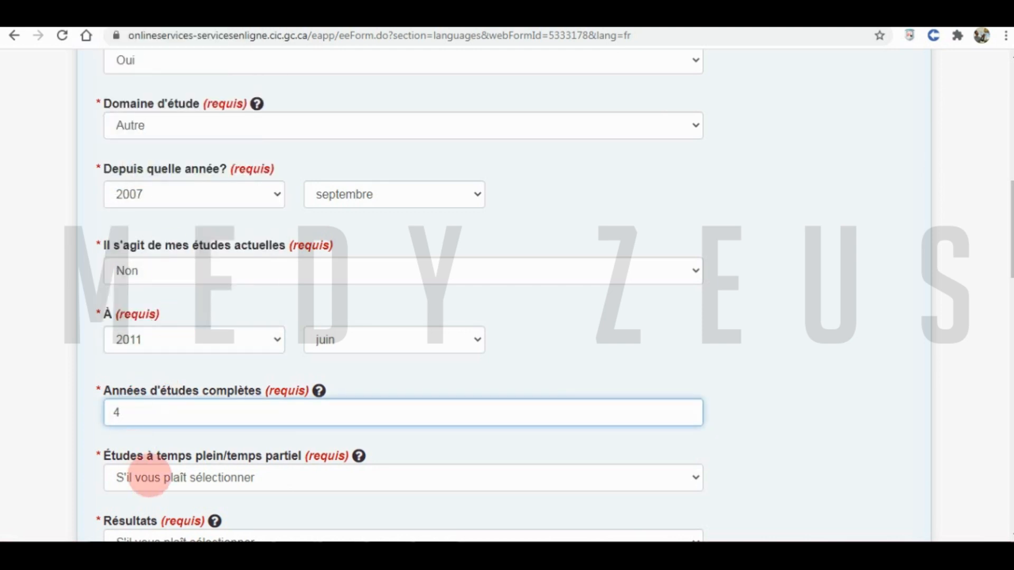
pyautogui.click(213, 478)
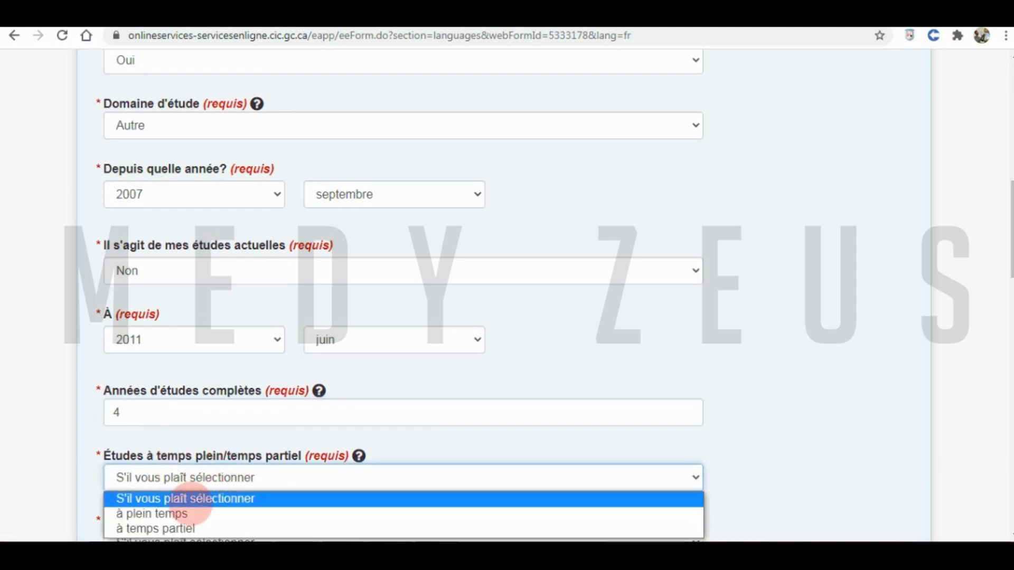
pyautogui.click(163, 515)
pyautogui.scroll(-1, 79, 454)
pyautogui.scroll(-5, 79, 454)
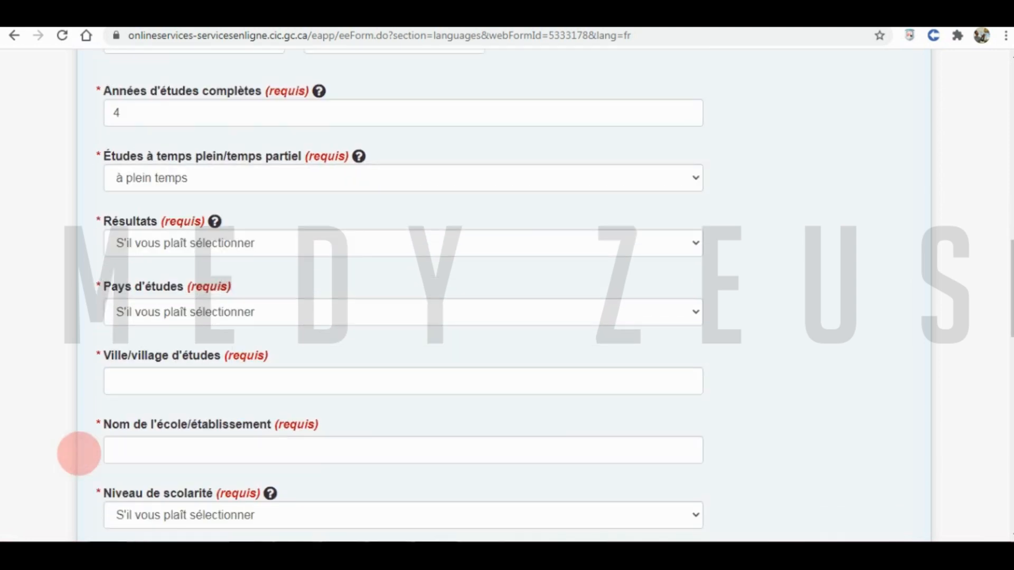
pyautogui.click(182, 242)
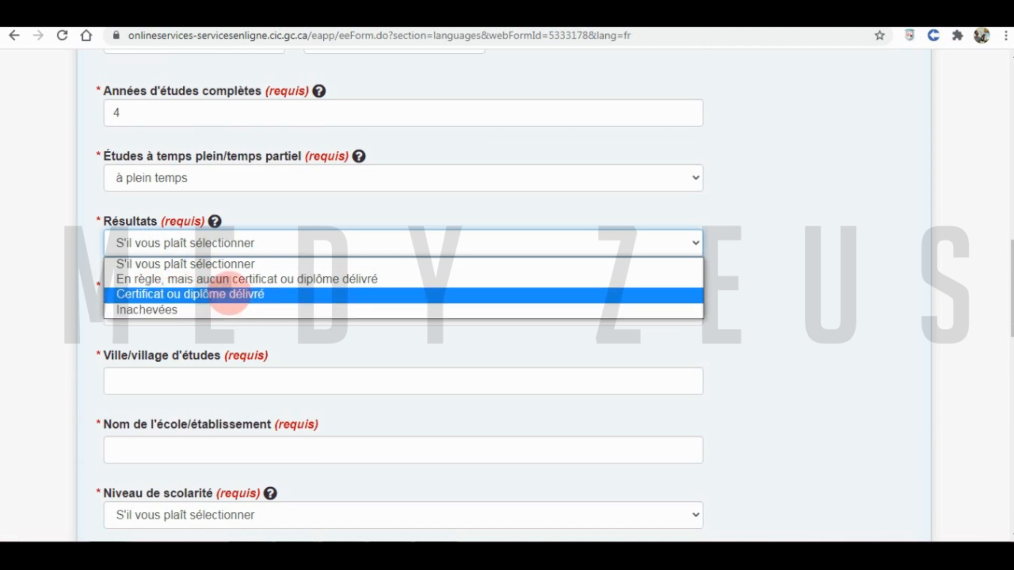
pyautogui.click(228, 293)
# - Record Université Mentouri de Constantine in Constantine, Algérie, at the three-year postsecondary diploma level
pyautogui.click(150, 312)
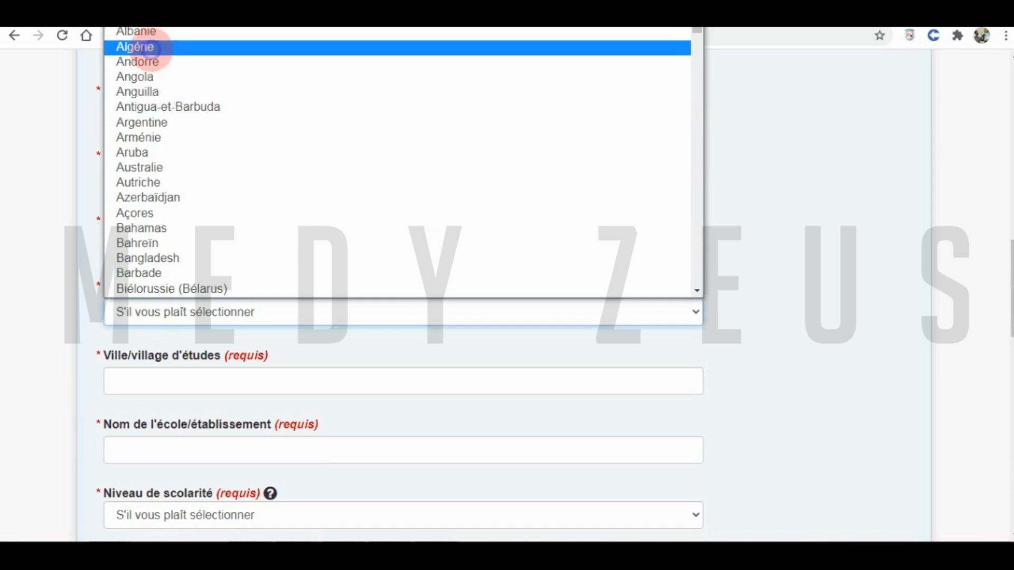
pyautogui.click(153, 47)
pyautogui.click(134, 382)
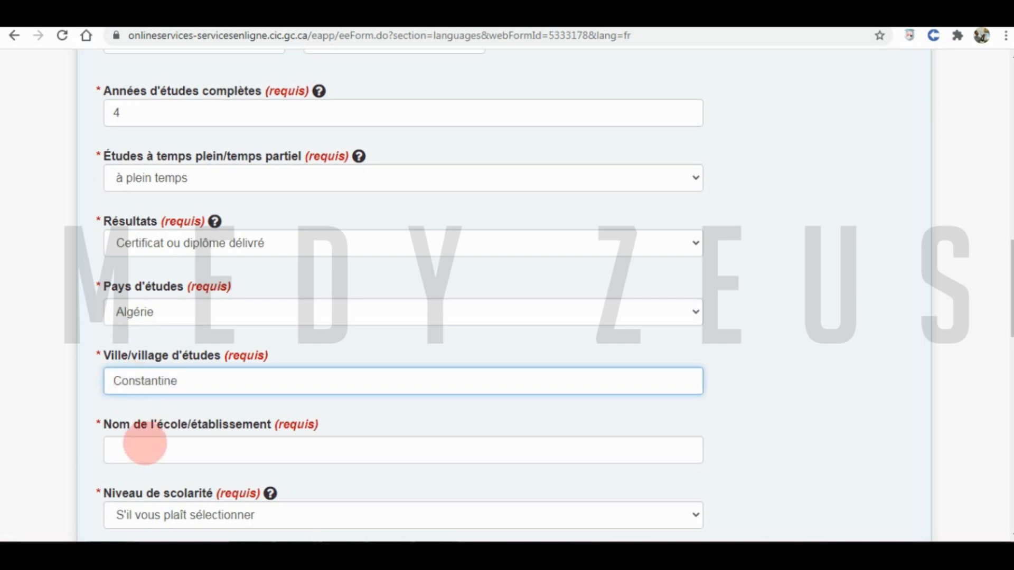
pyautogui.click(139, 447)
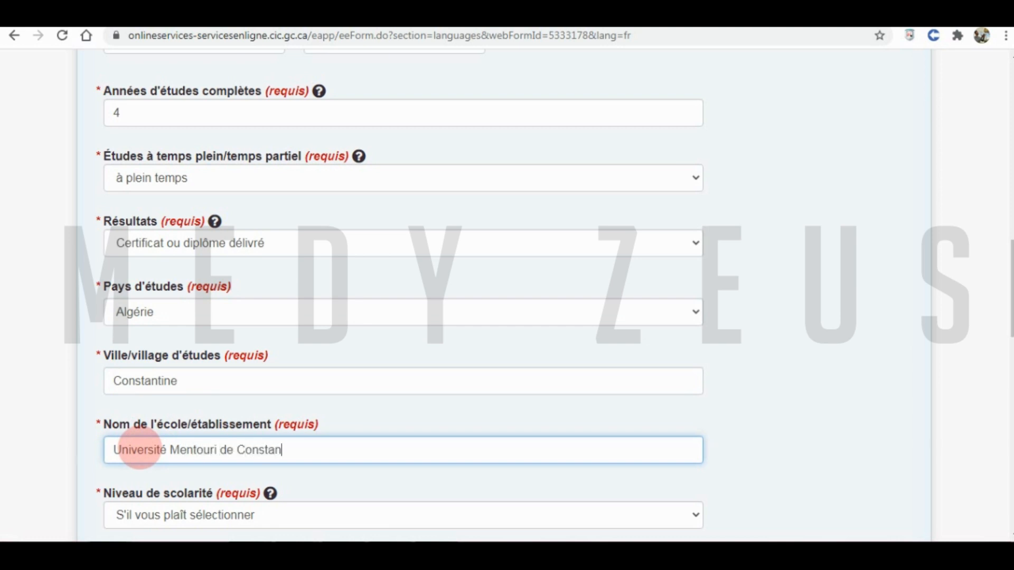
pyautogui.click(176, 515)
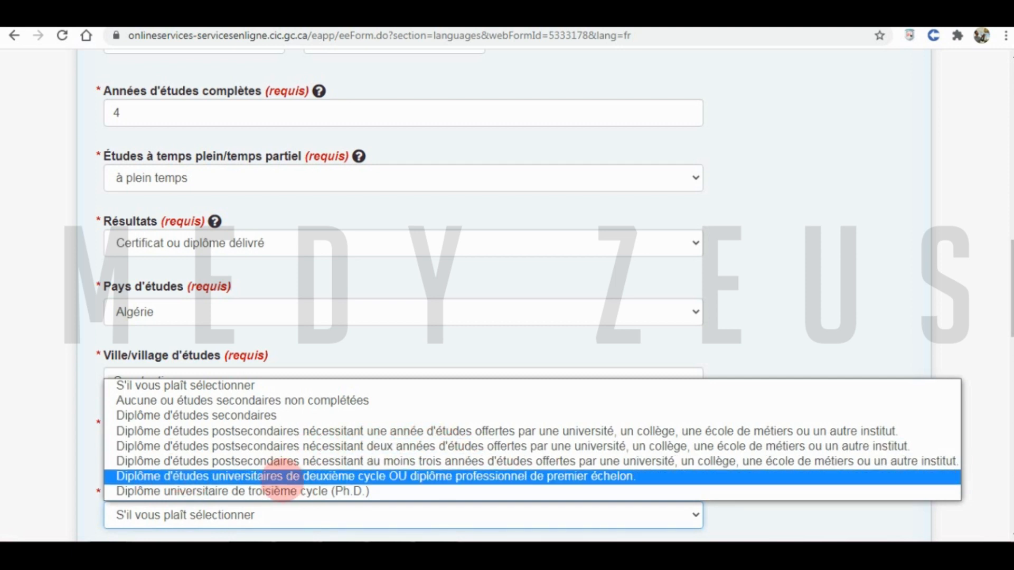
pyautogui.click(213, 463)
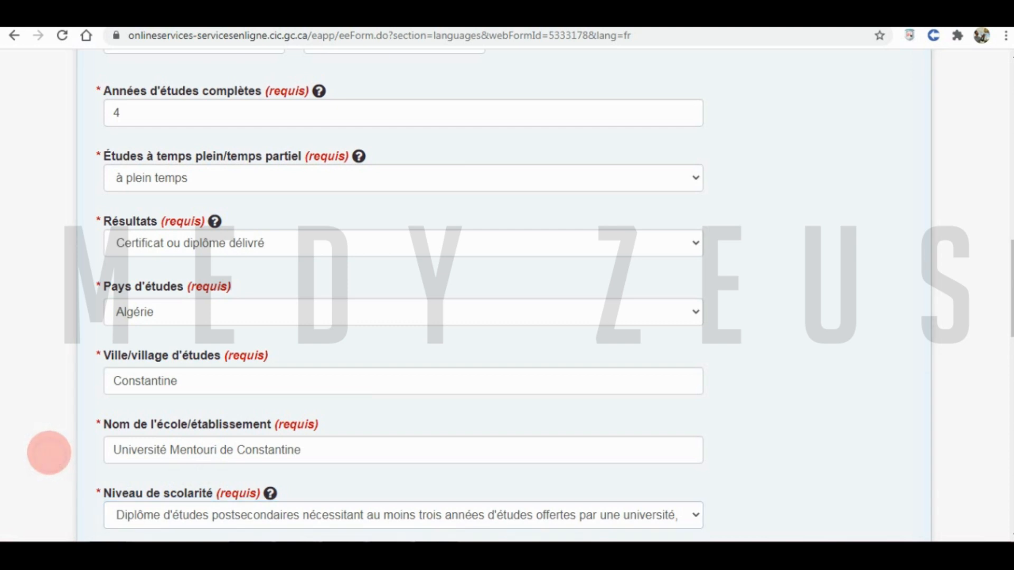
pyautogui.scroll(-4, 50, 455)
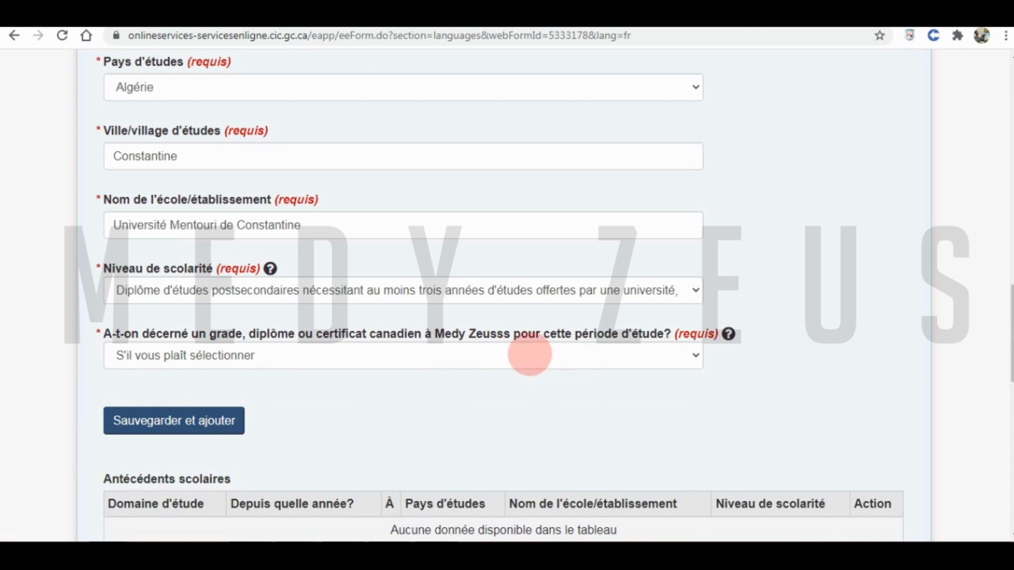
# - Answer Non to the Canadian credential question, Oui to having an ECA, issued by World Education Services
pyautogui.click(503, 356)
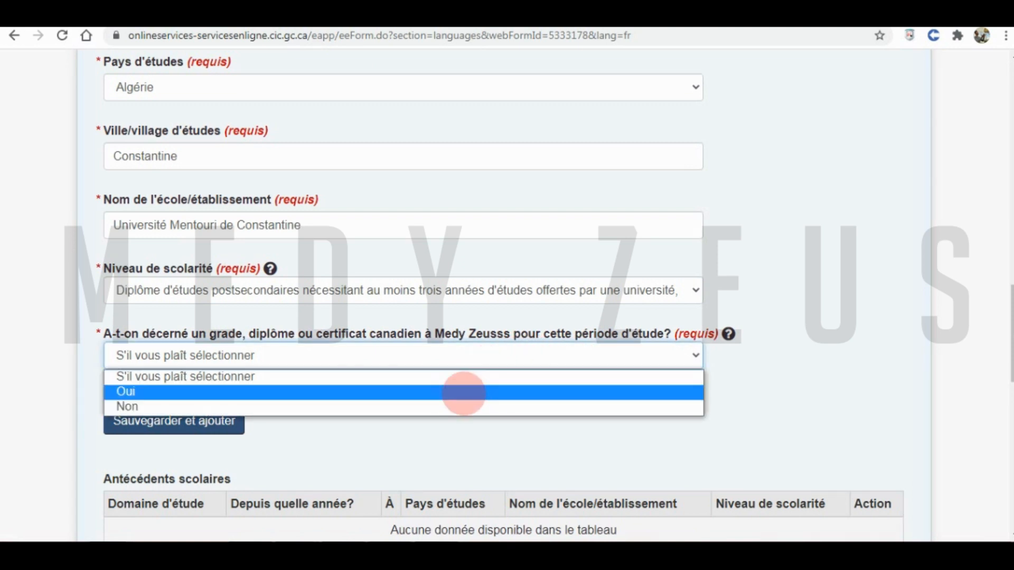
pyautogui.click(446, 407)
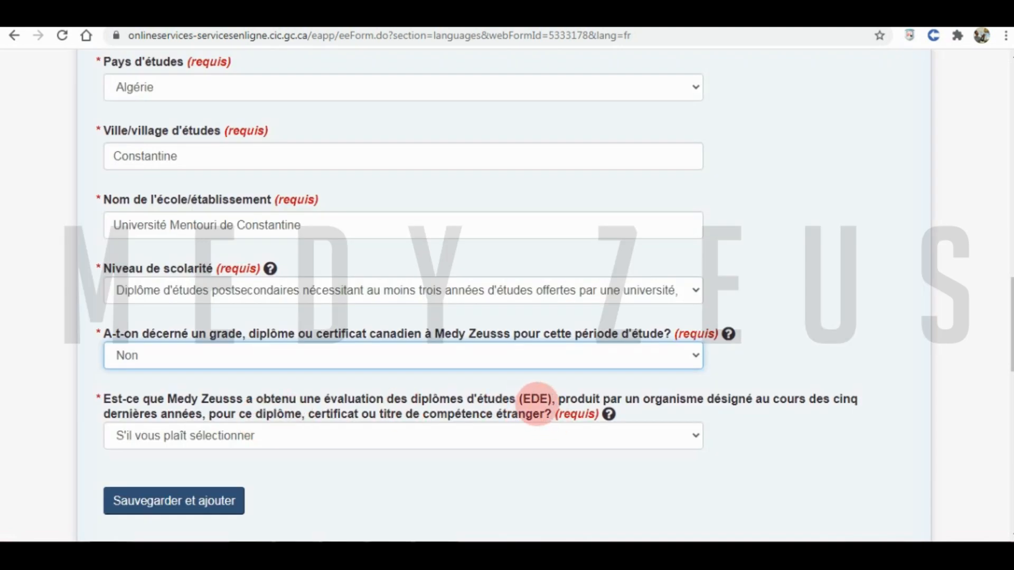
pyautogui.click(198, 437)
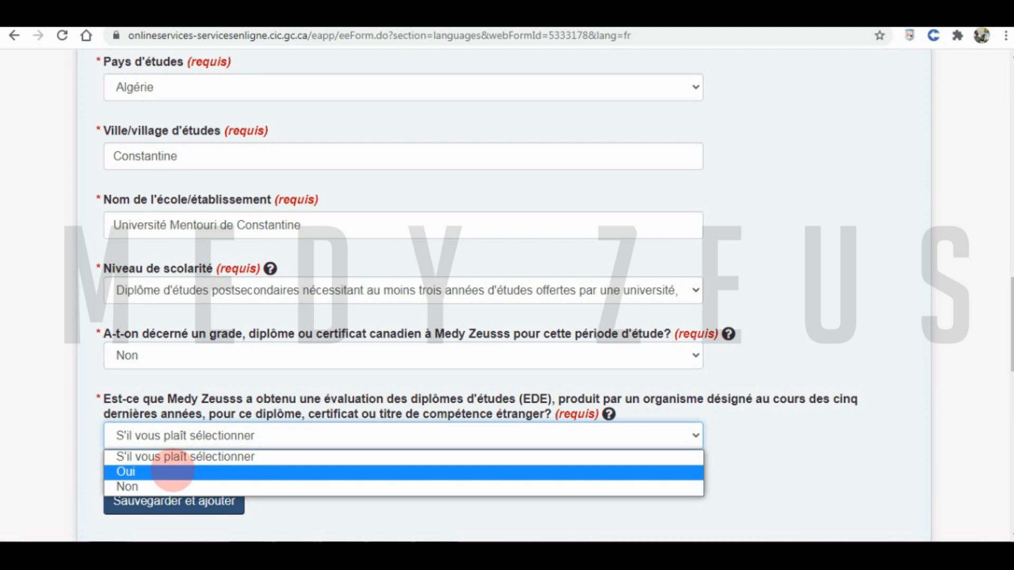
pyautogui.click(172, 472)
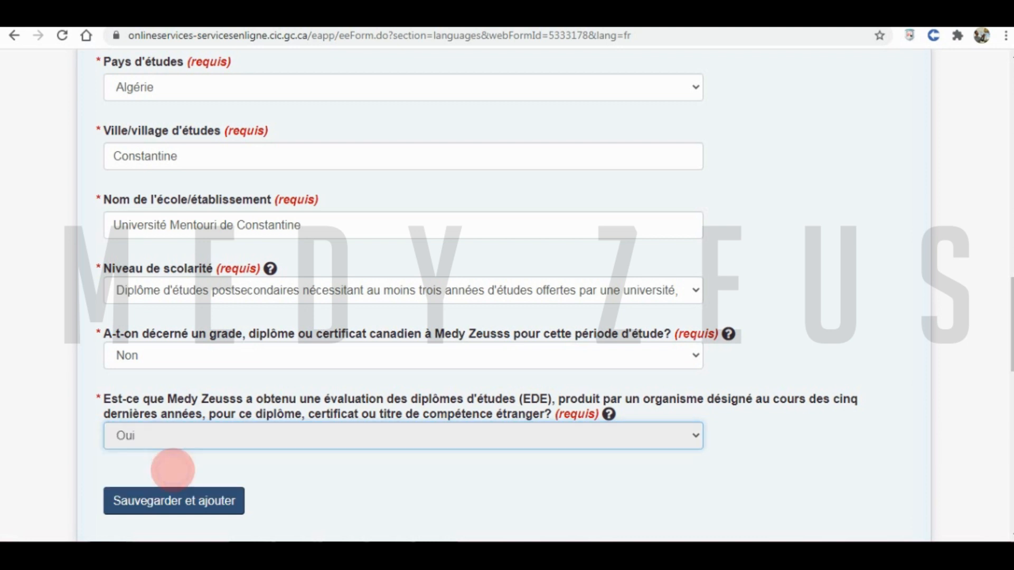
pyautogui.click(166, 503)
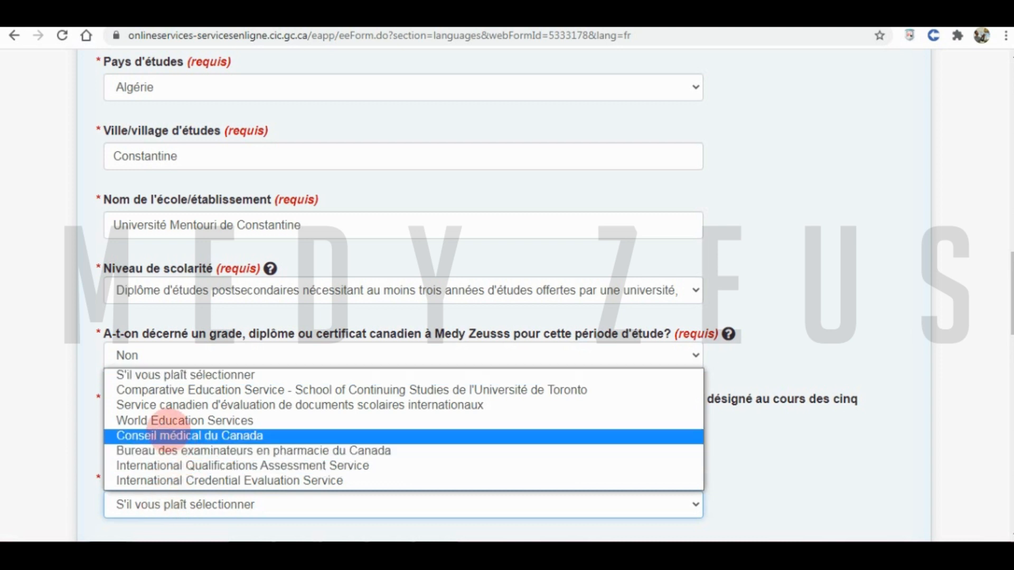
pyautogui.click(165, 421)
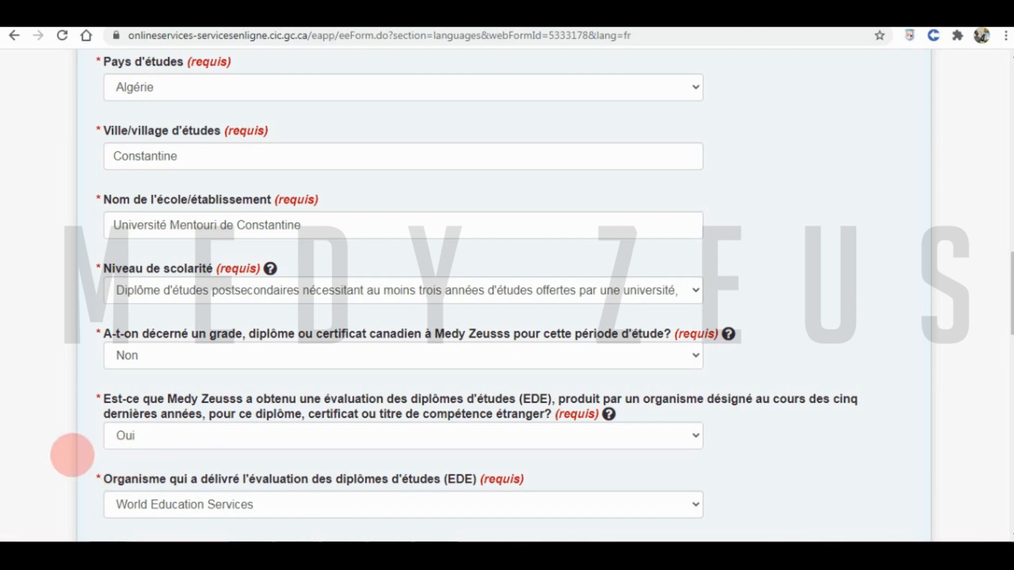
pyautogui.scroll(-3, 58, 454)
pyautogui.scroll(-1, 59, 454)
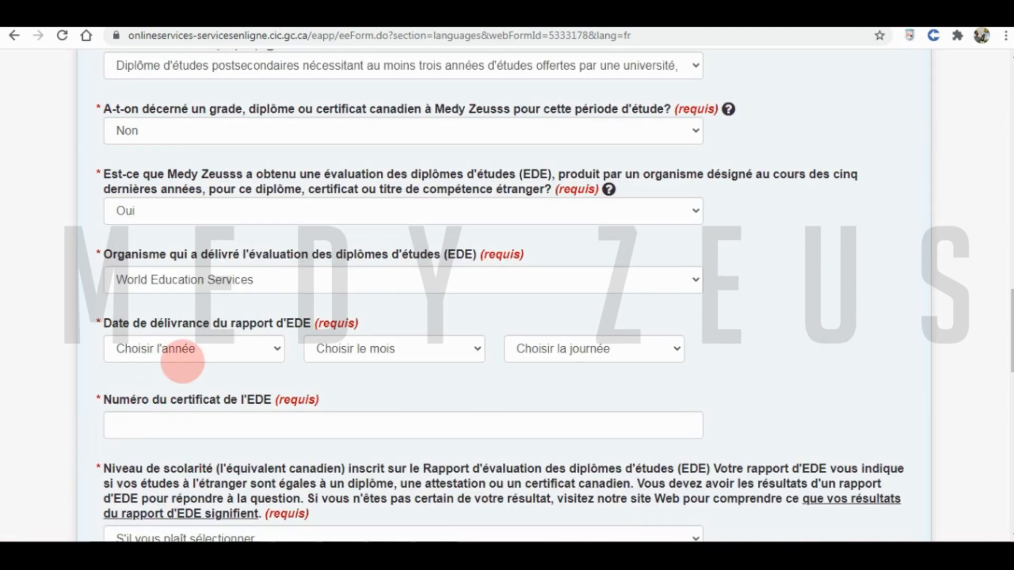
# - Set the ECA issue date to 12 mai 2019 and enter the ECA certificate number
pyautogui.click(204, 351)
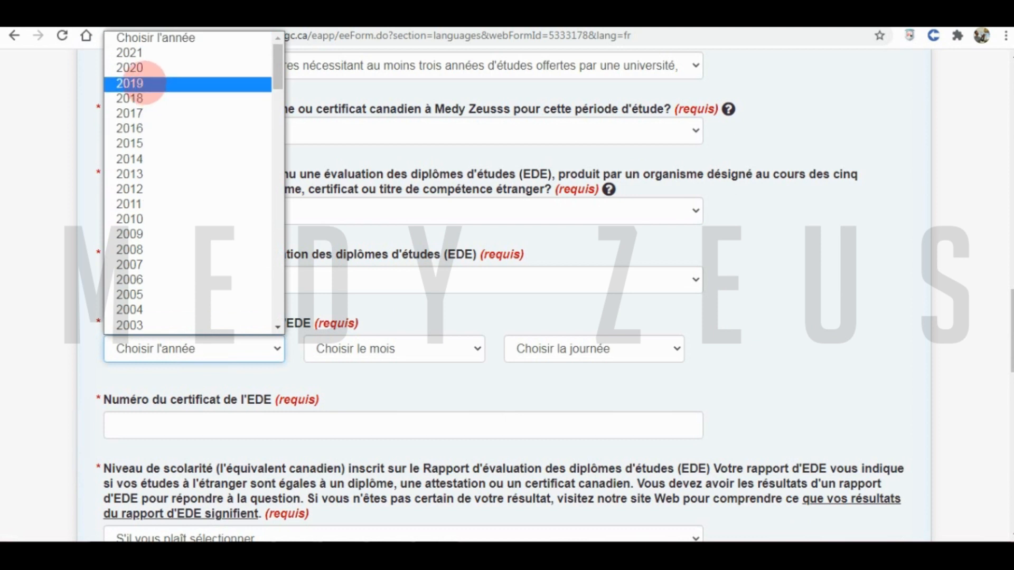
pyautogui.click(142, 83)
pyautogui.click(364, 349)
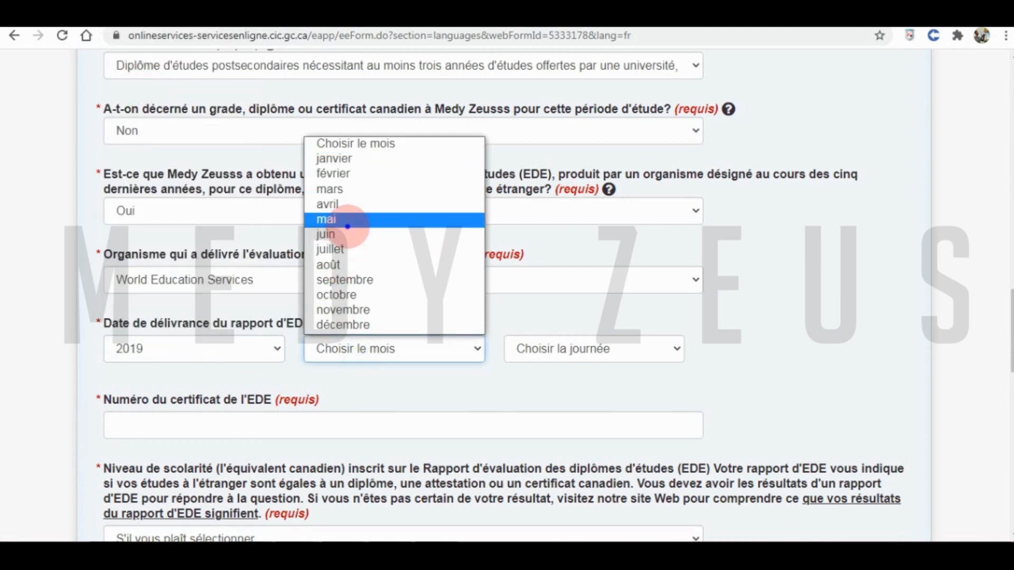
pyautogui.click(347, 226)
pyautogui.click(544, 362)
pyautogui.click(554, 219)
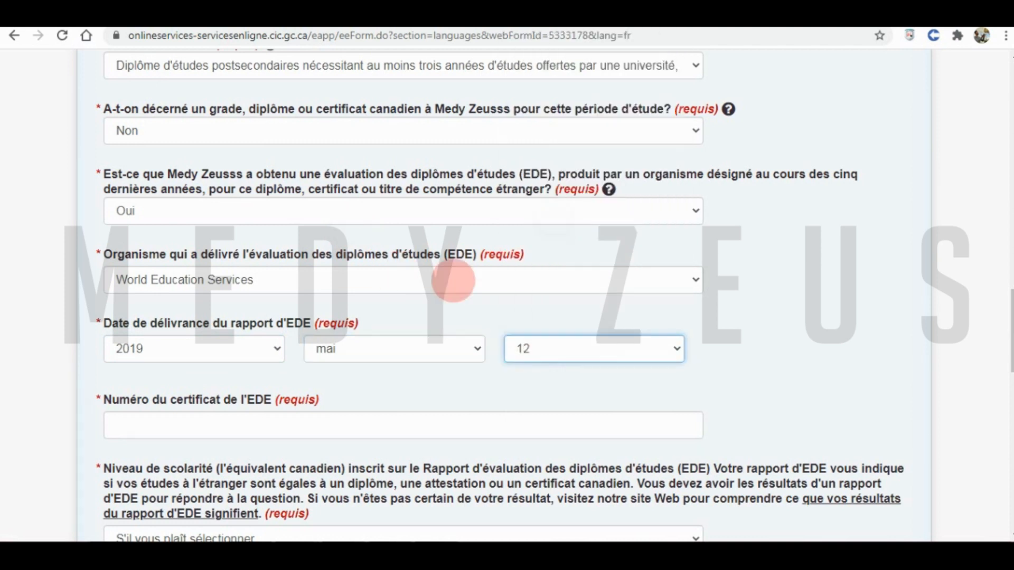
pyautogui.click(159, 427)
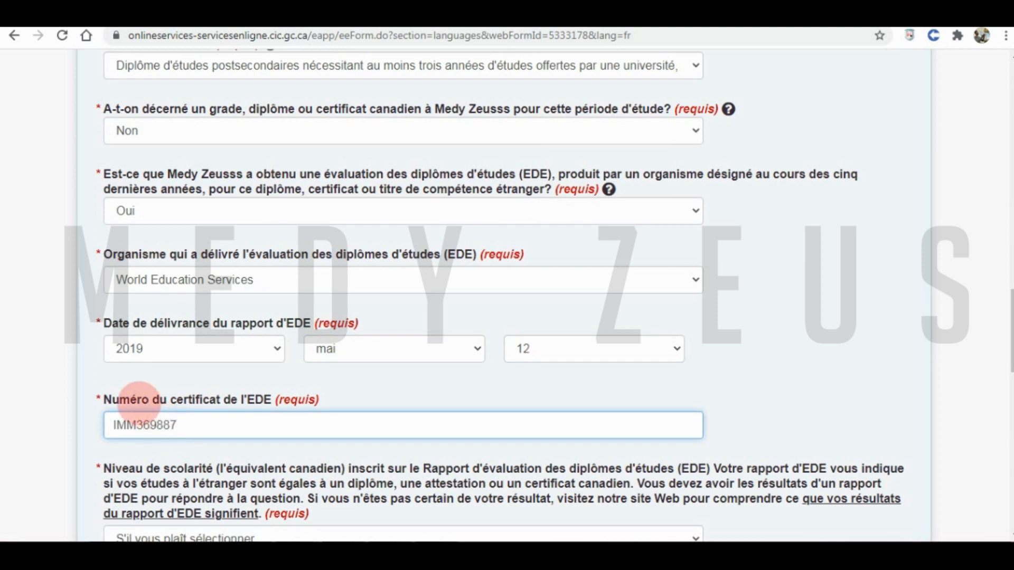
pyautogui.write('2')
pyautogui.click(65, 407)
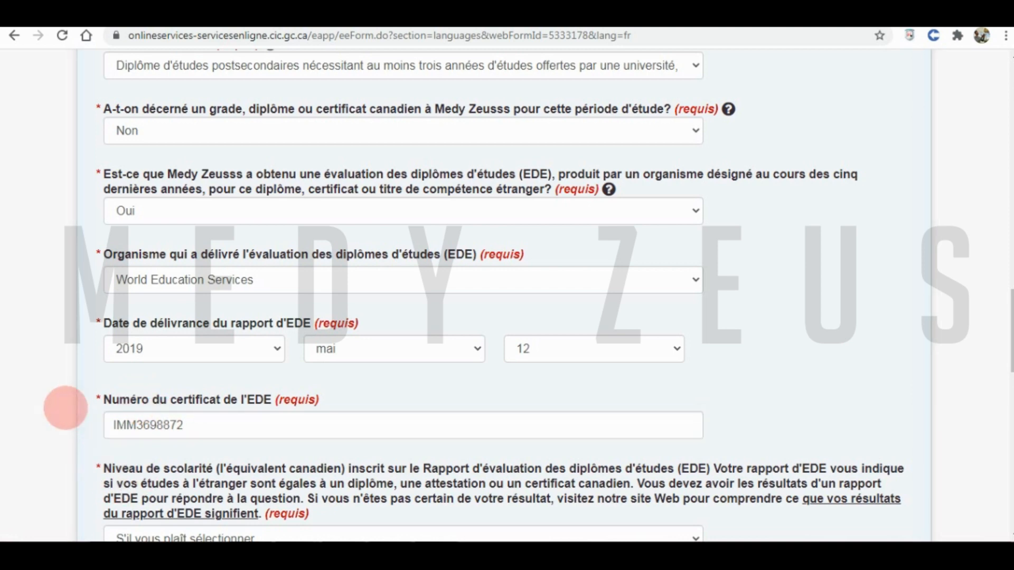
# - Choose the three-year postsecondary Canadian-equivalent level and save the education entry with Sauvegarder et ajouter
pyautogui.scroll(-4, 65, 407)
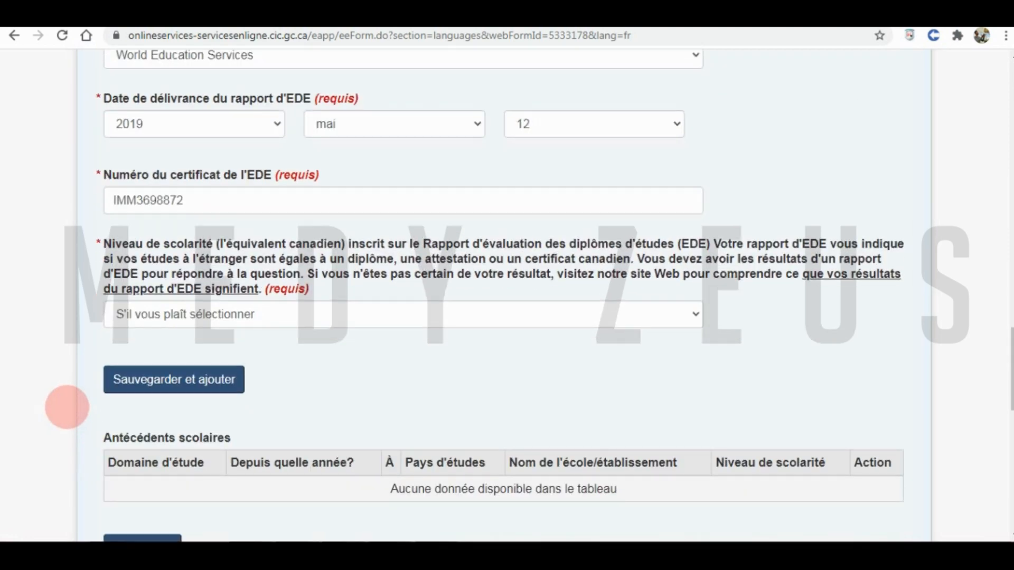
pyautogui.click(176, 317)
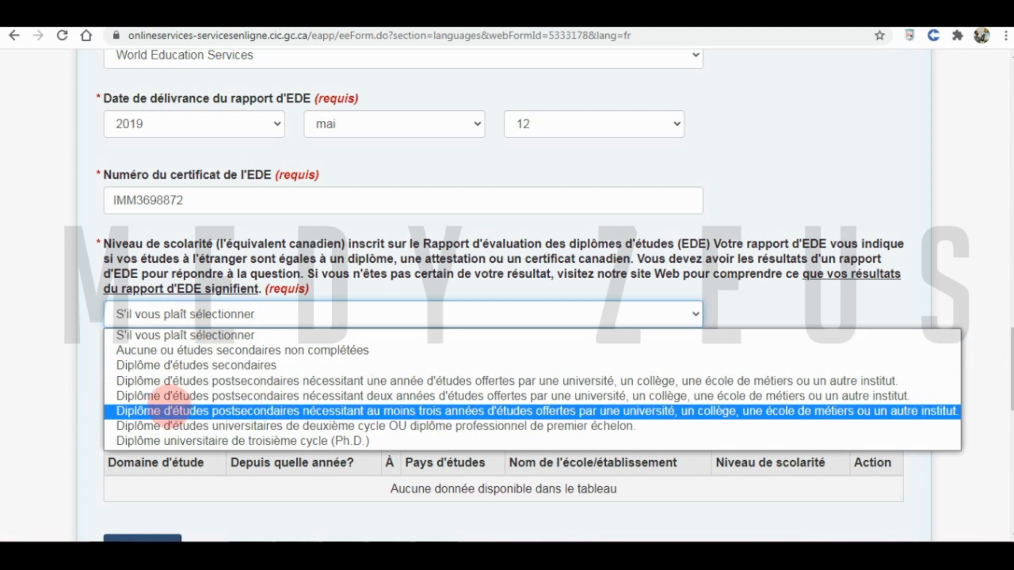
pyautogui.click(170, 410)
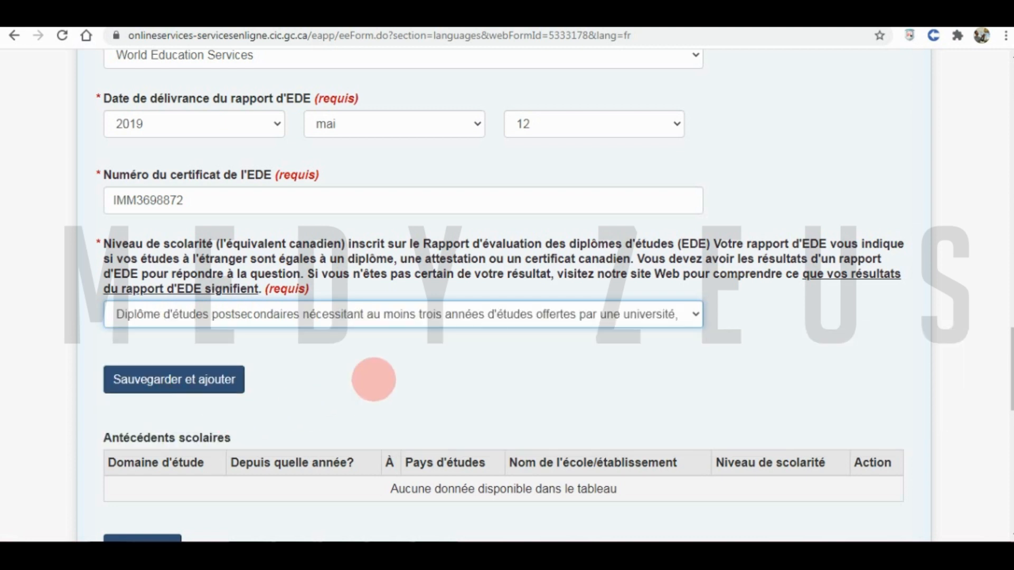
pyautogui.click(175, 379)
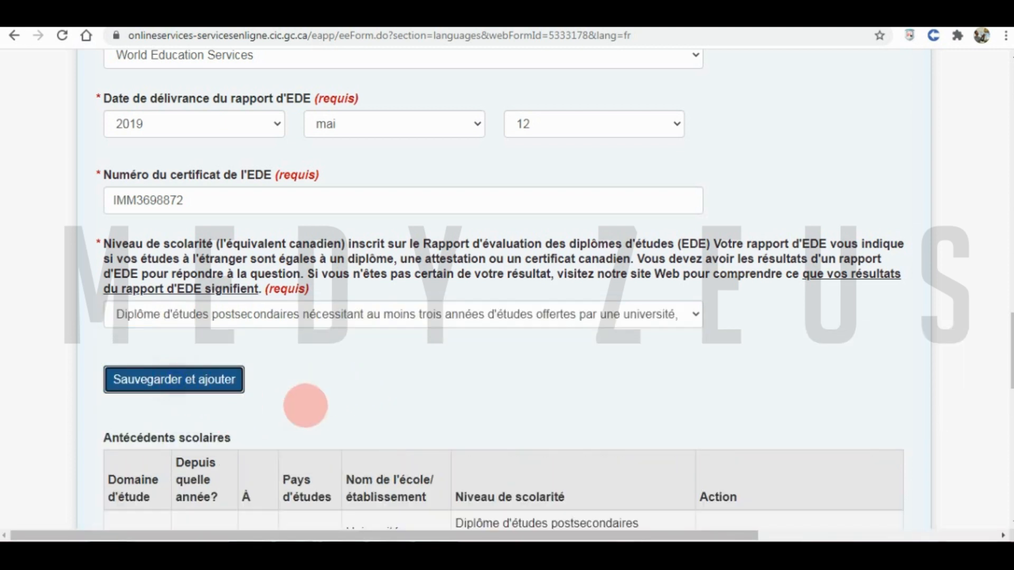
# - Review the Antécédents scolaires table and continue to the Langues officielles section with Suivant
pyautogui.scroll(-8, 354, 410)
pyautogui.scroll(3, 310, 327)
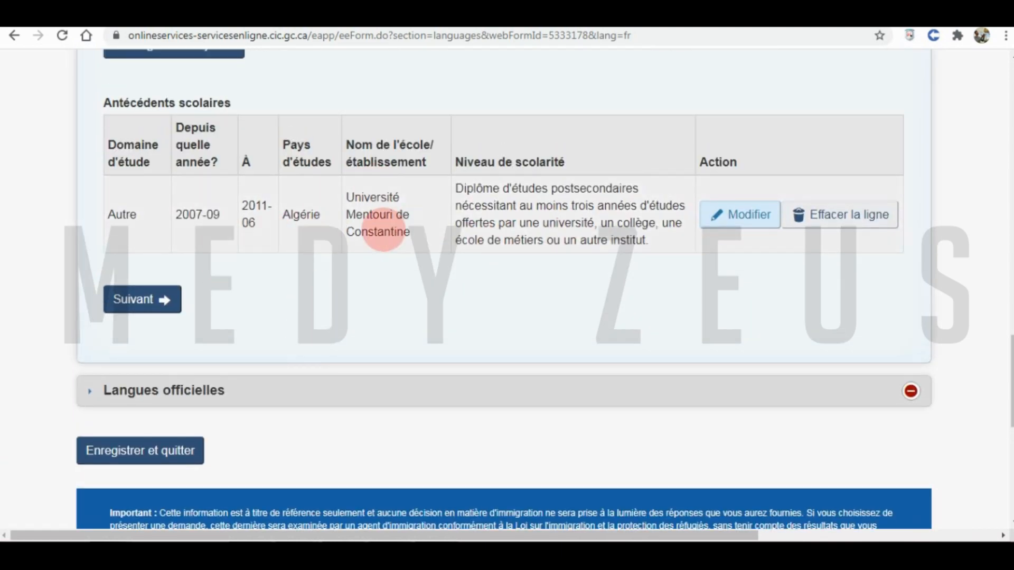
pyautogui.scroll(3, 370, 248)
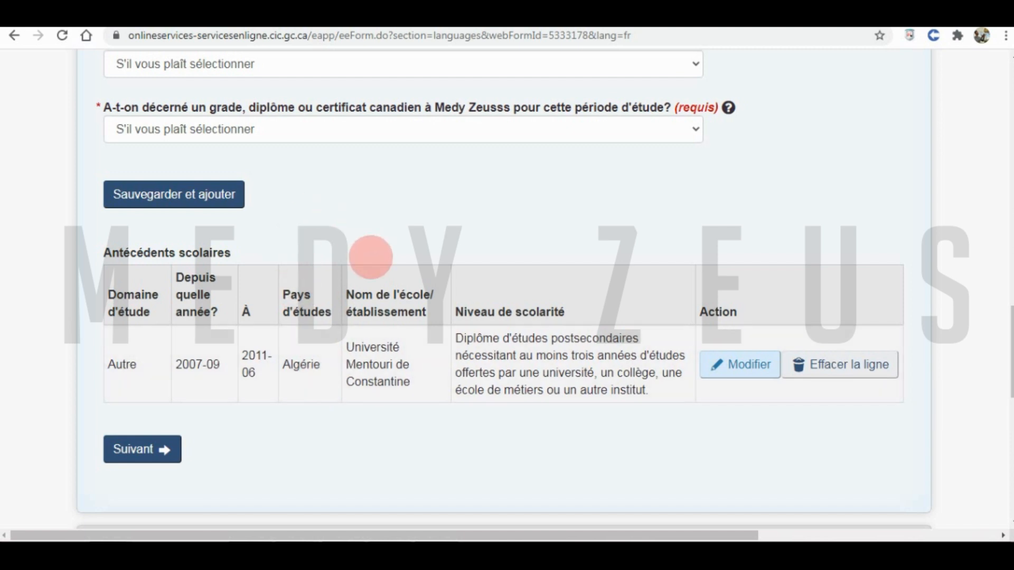
pyautogui.scroll(12, 355, 258)
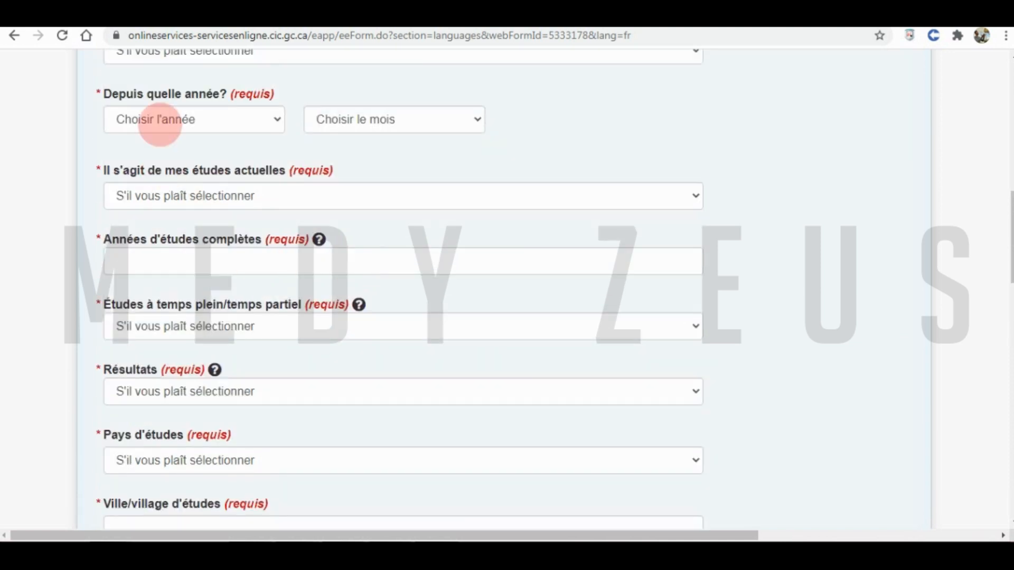
pyautogui.scroll(3, 181, 275)
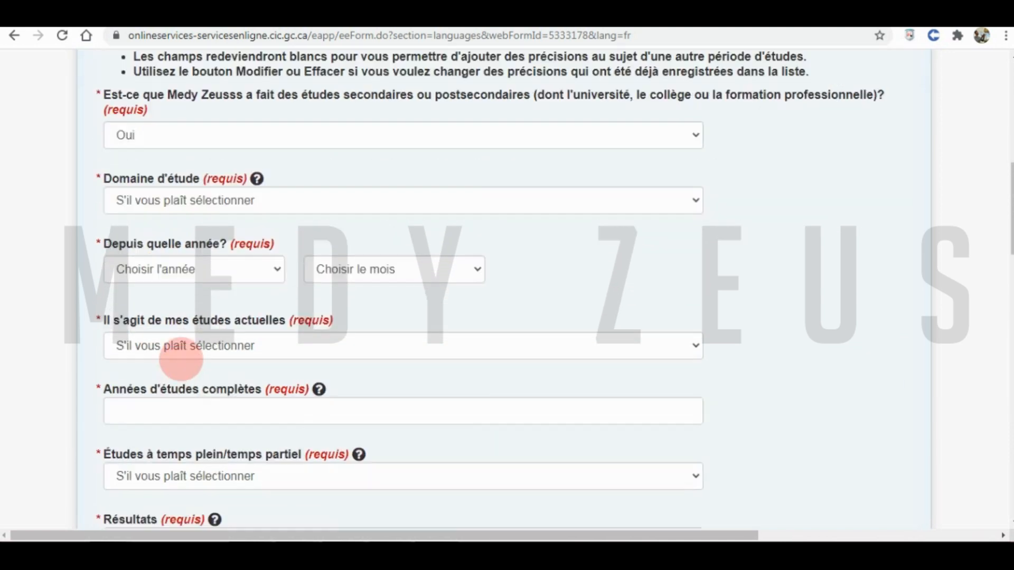
pyautogui.scroll(-2, 204, 301)
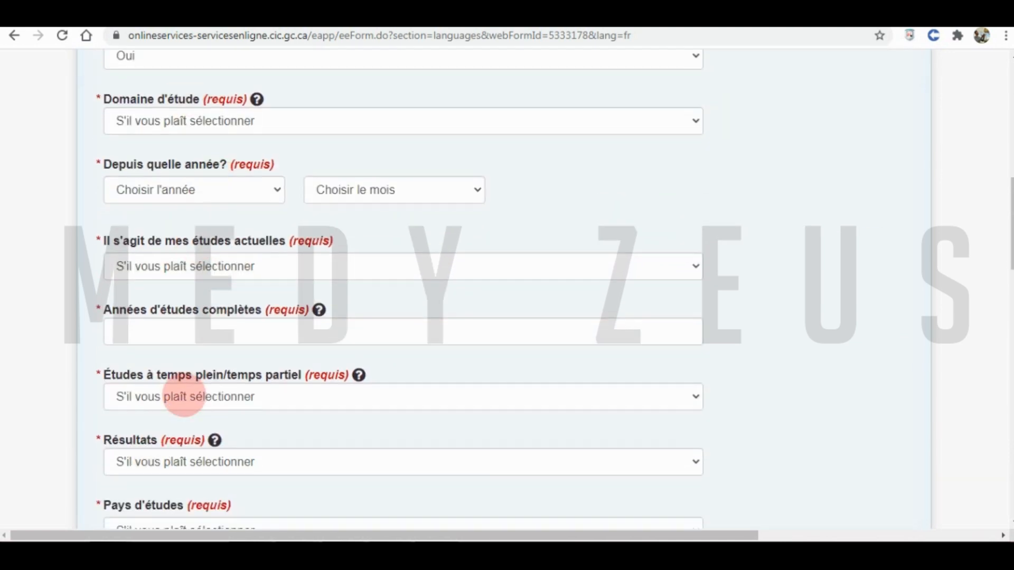
pyautogui.scroll(-10, 184, 397)
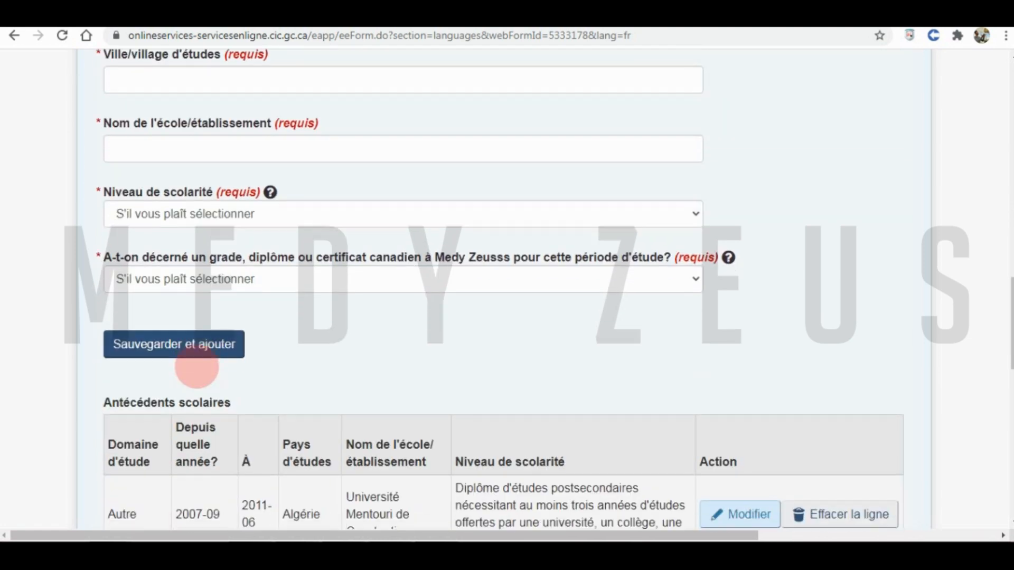
pyautogui.scroll(-4, 280, 351)
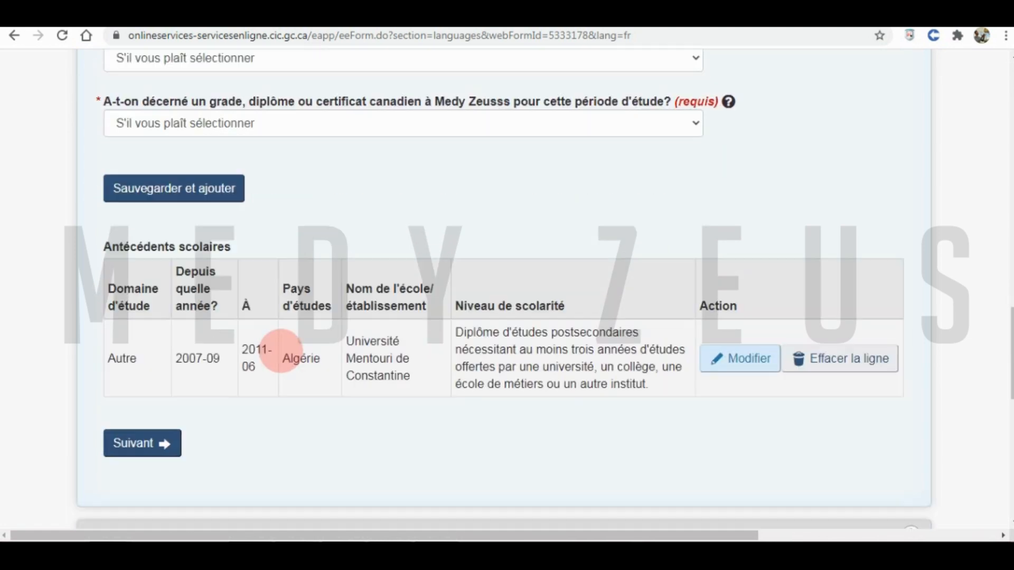
pyautogui.click(153, 373)
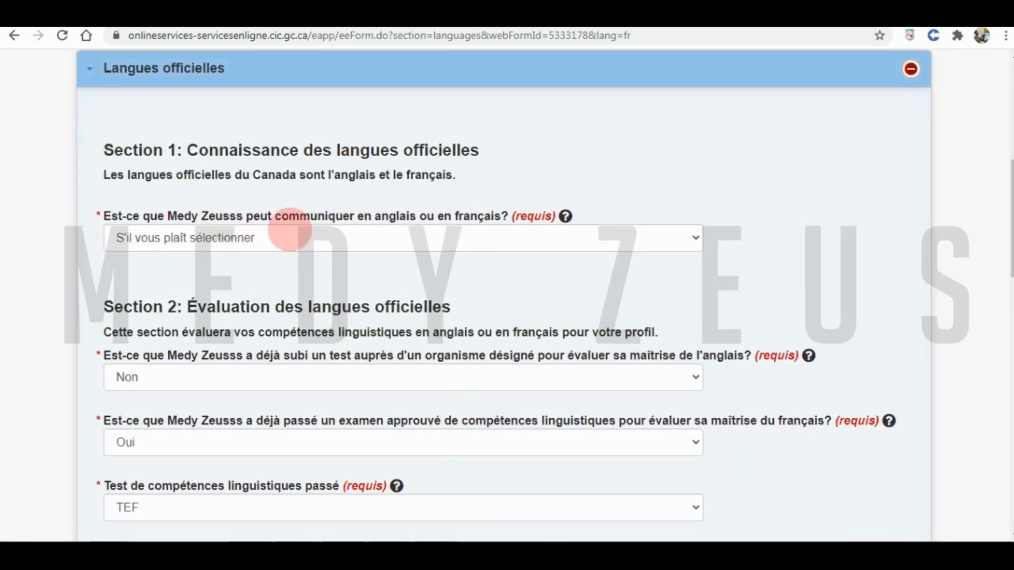
# - Answer Les deux for official languages, Français as most comfortable, and Non for an English test
pyautogui.click(256, 235)
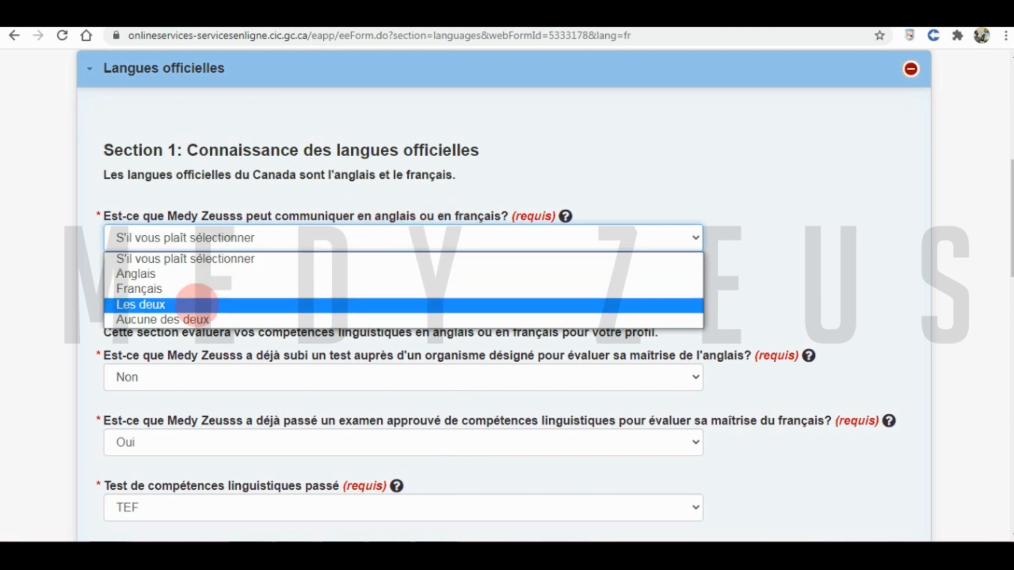
pyautogui.click(197, 305)
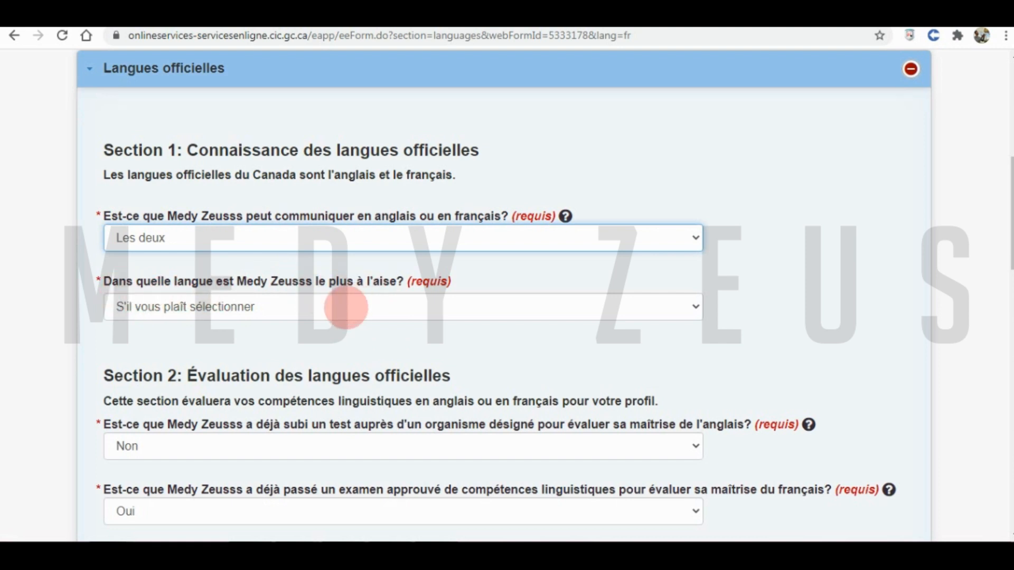
pyautogui.click(351, 307)
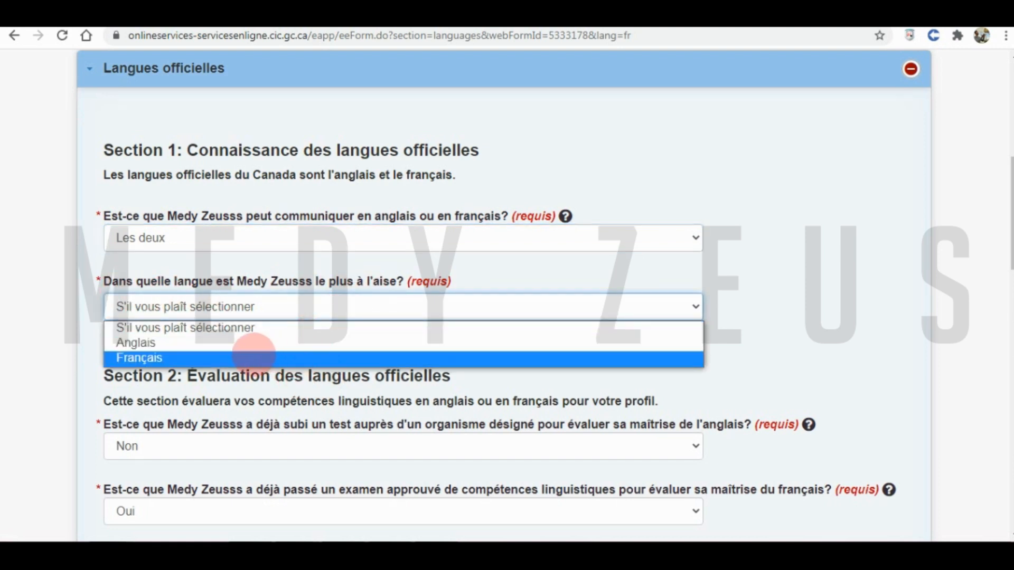
pyautogui.click(247, 359)
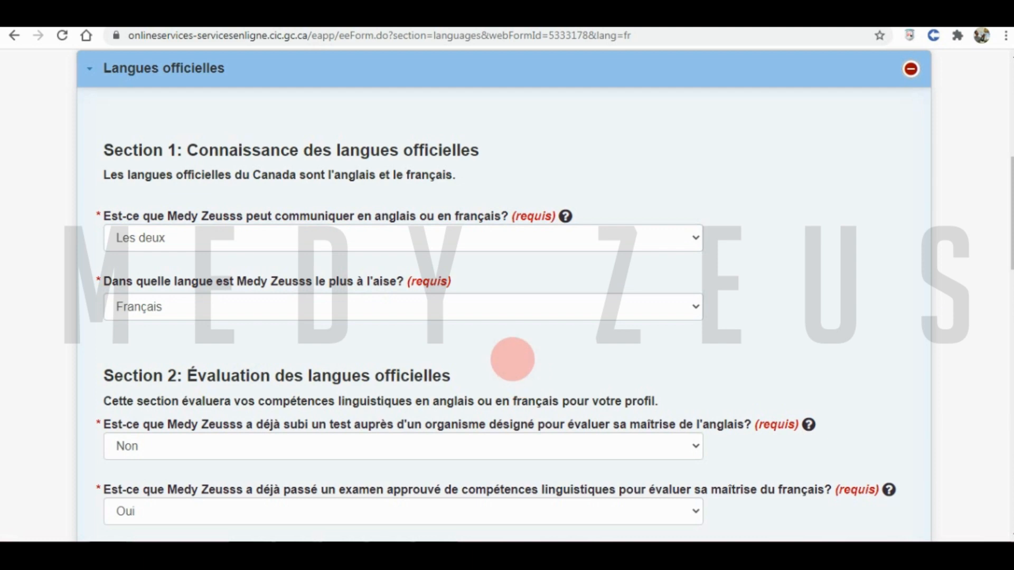
pyautogui.scroll(-3, 516, 357)
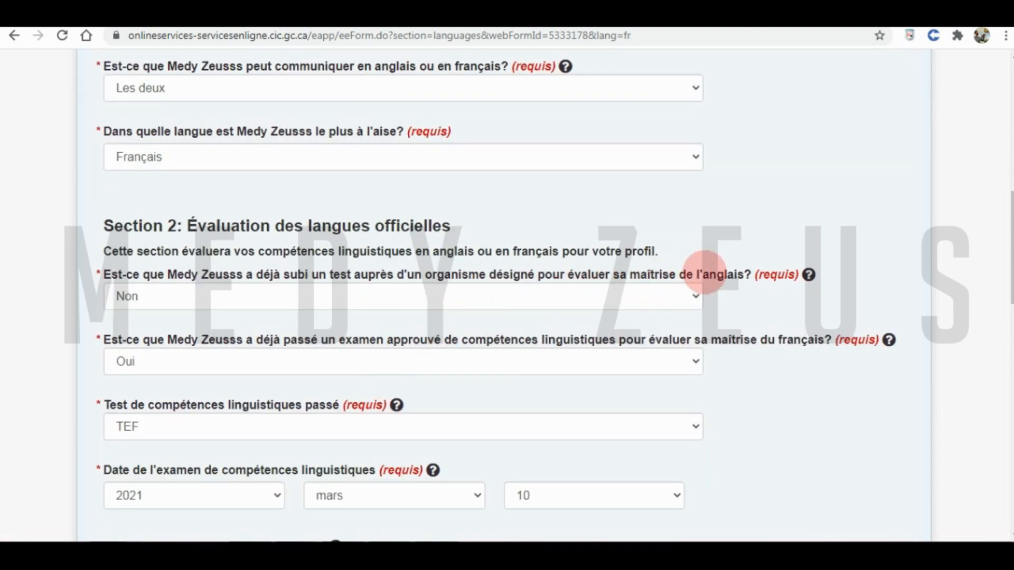
pyautogui.click(641, 296)
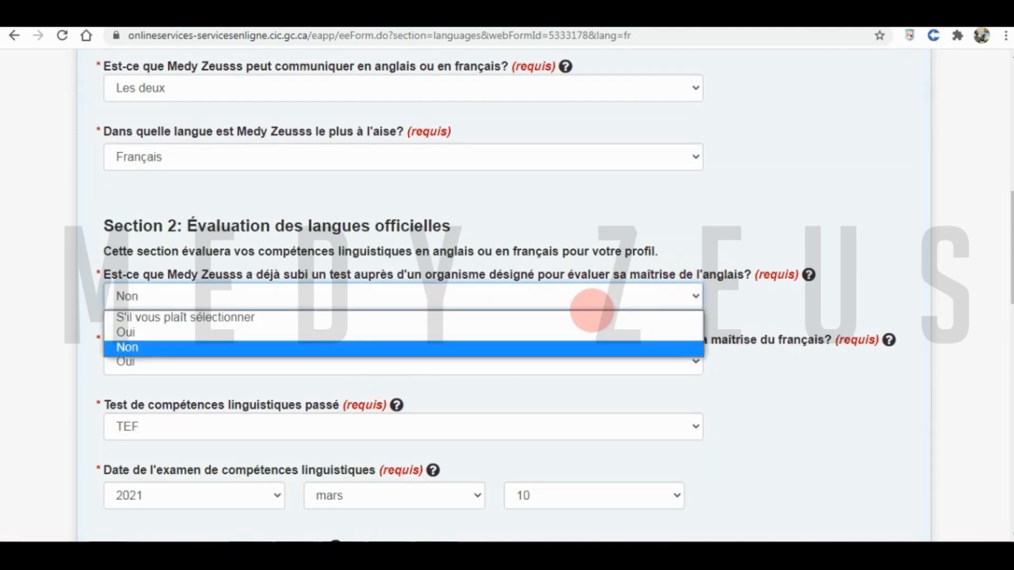
pyautogui.click(508, 350)
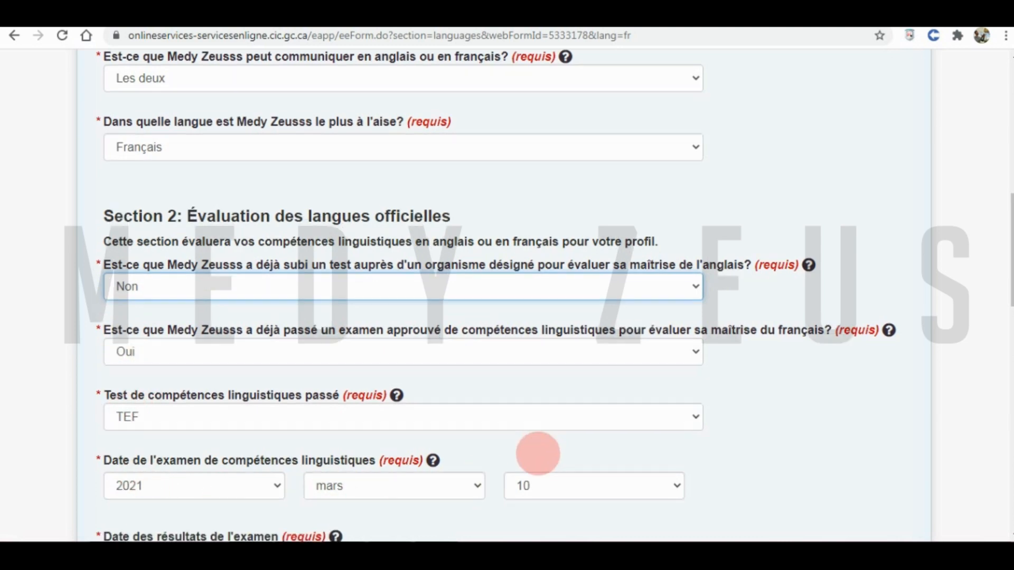
# - Set the TEF results date to 05 avril 2021, correcting the month from mai to avril
pyautogui.scroll(-4, 536, 450)
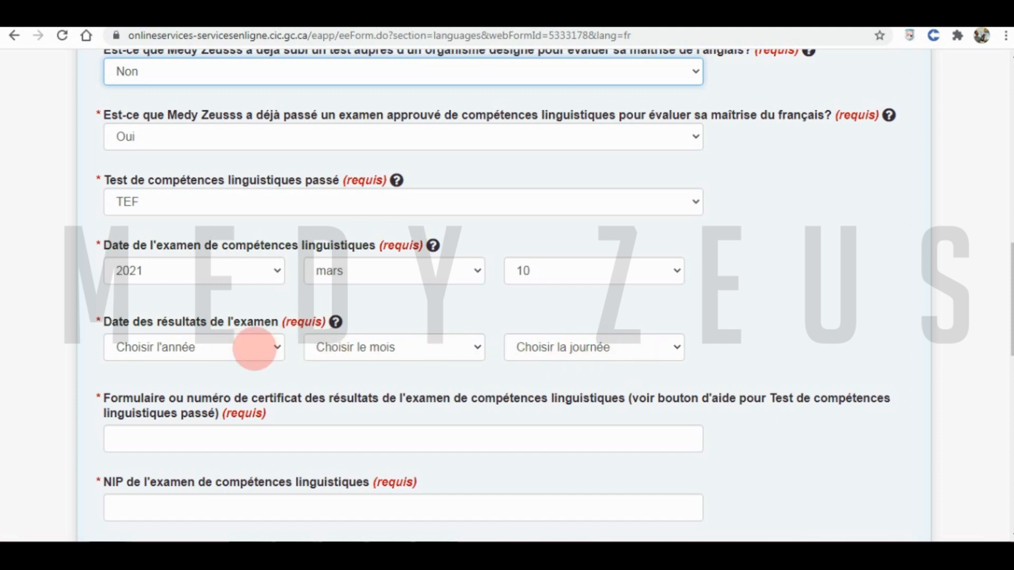
pyautogui.click(199, 351)
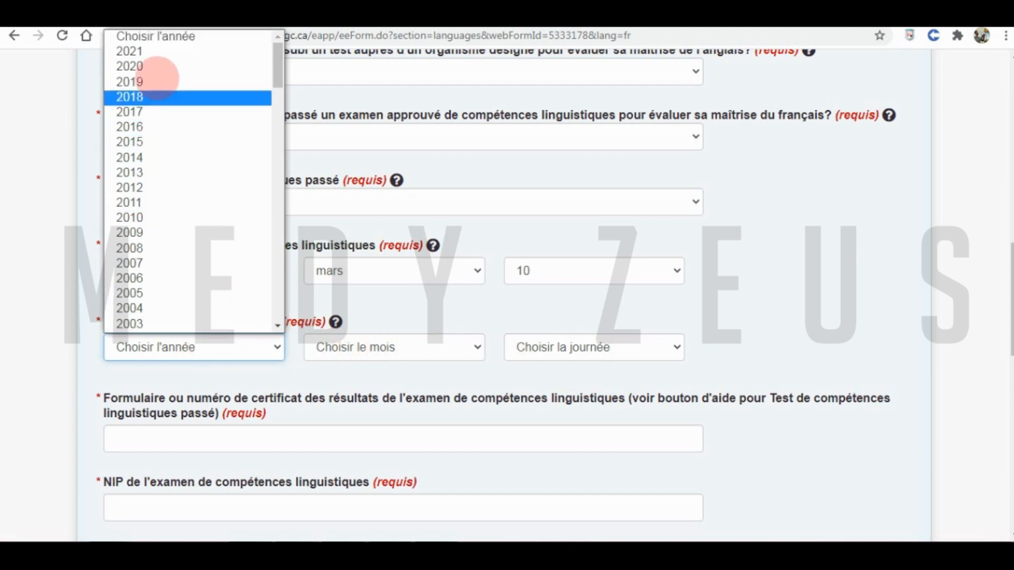
pyautogui.click(361, 294)
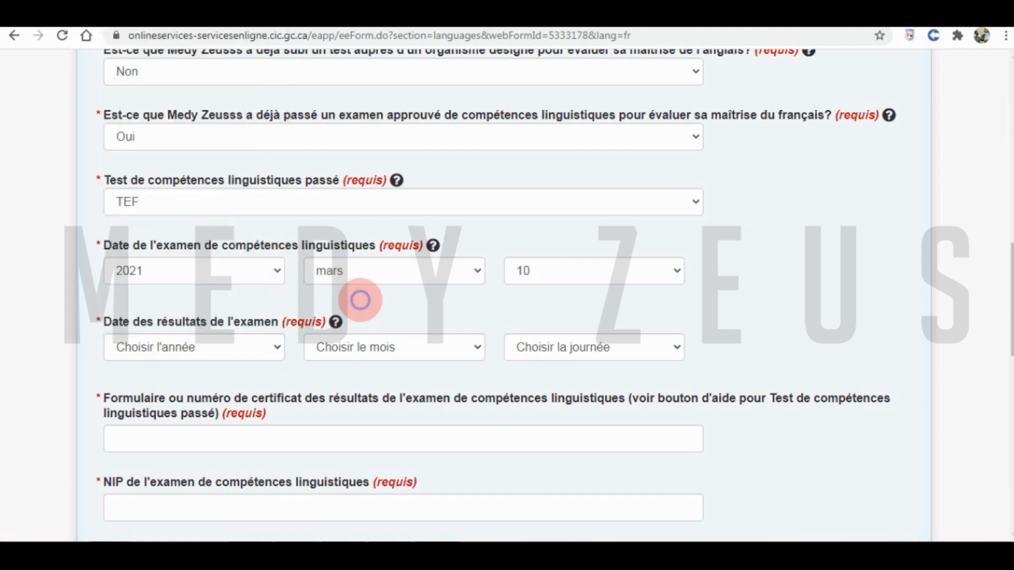
pyautogui.click(154, 349)
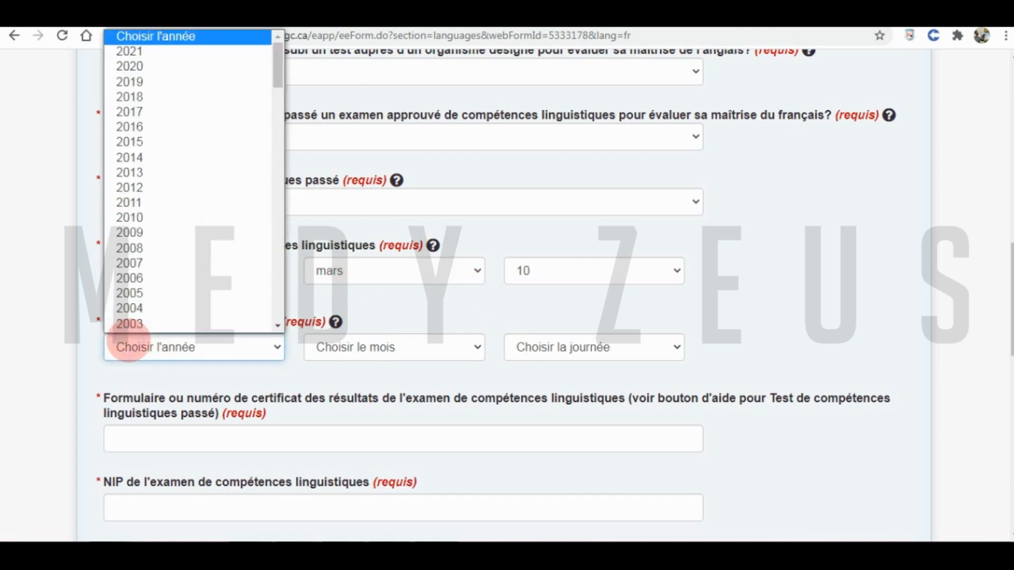
pyautogui.scroll(-1, 181, 159)
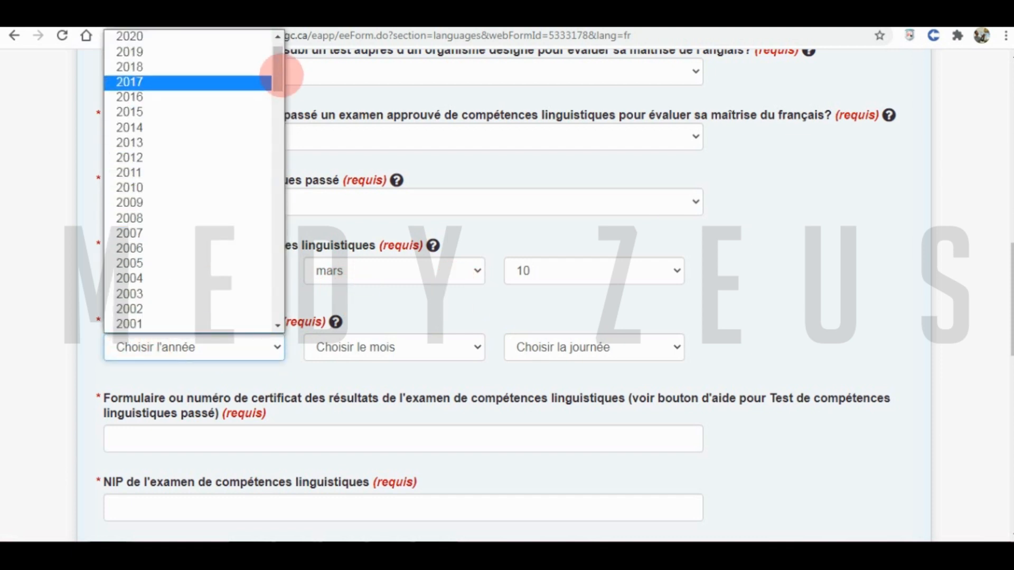
pyautogui.moveTo(280, 74); pyautogui.dragTo(290, 53)
pyautogui.click(181, 50)
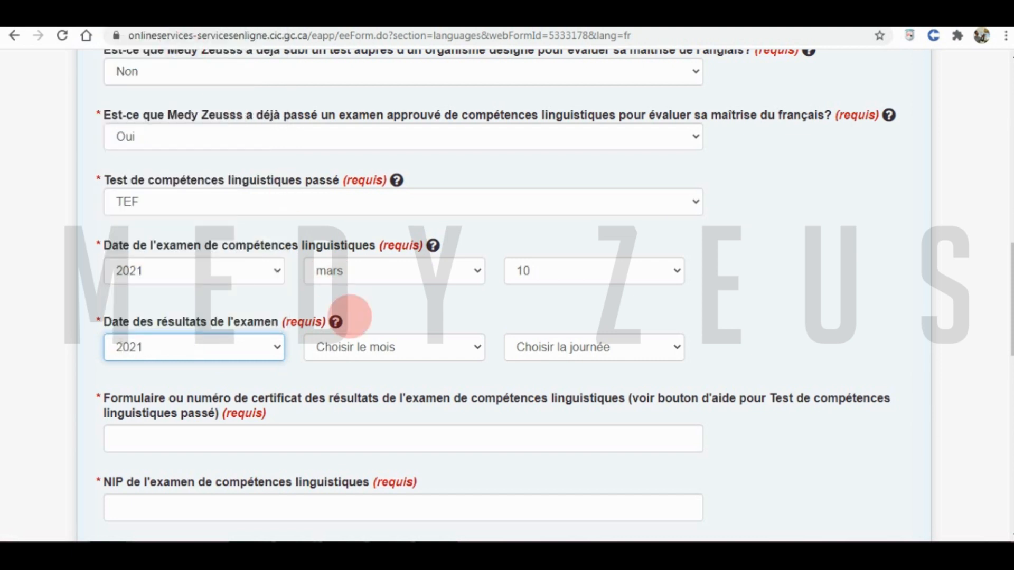
pyautogui.click(365, 347)
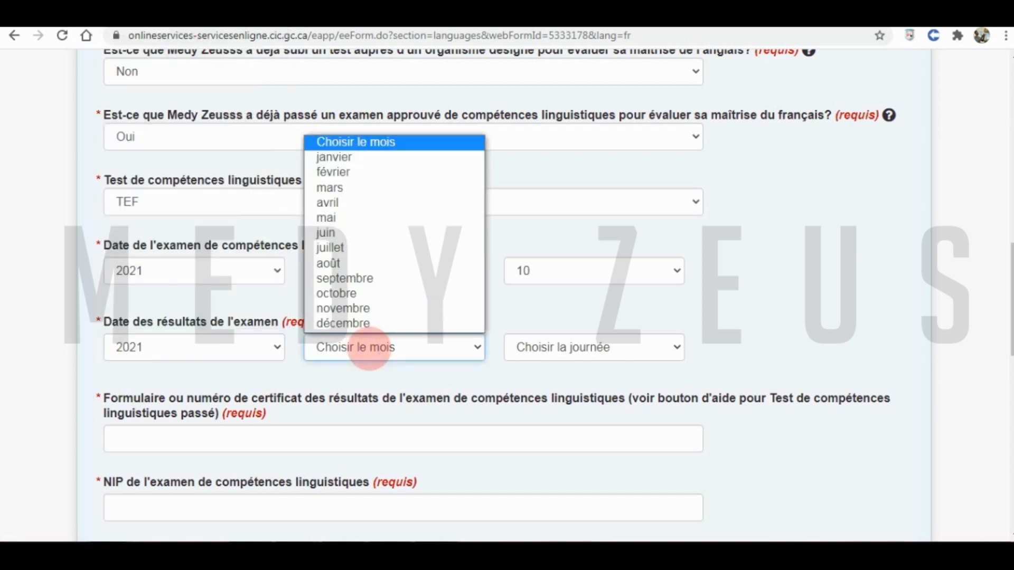
pyautogui.click(366, 217)
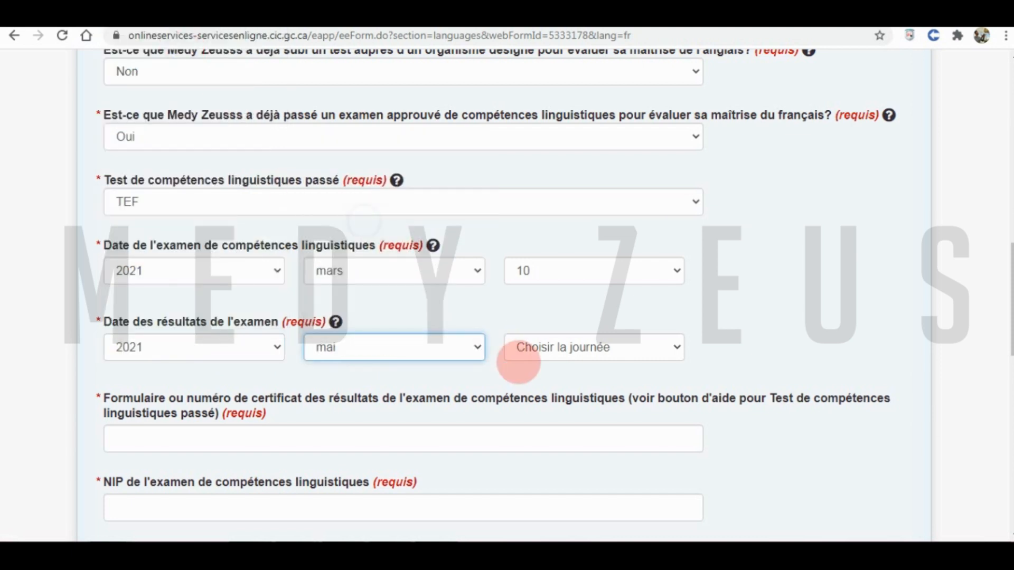
pyautogui.click(520, 347)
pyautogui.click(555, 109)
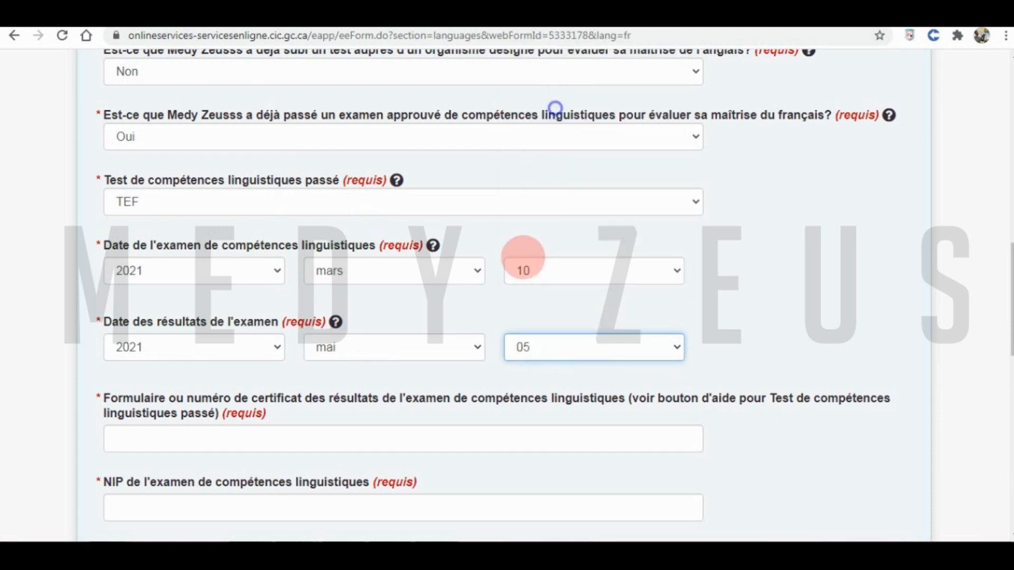
pyautogui.click(442, 317)
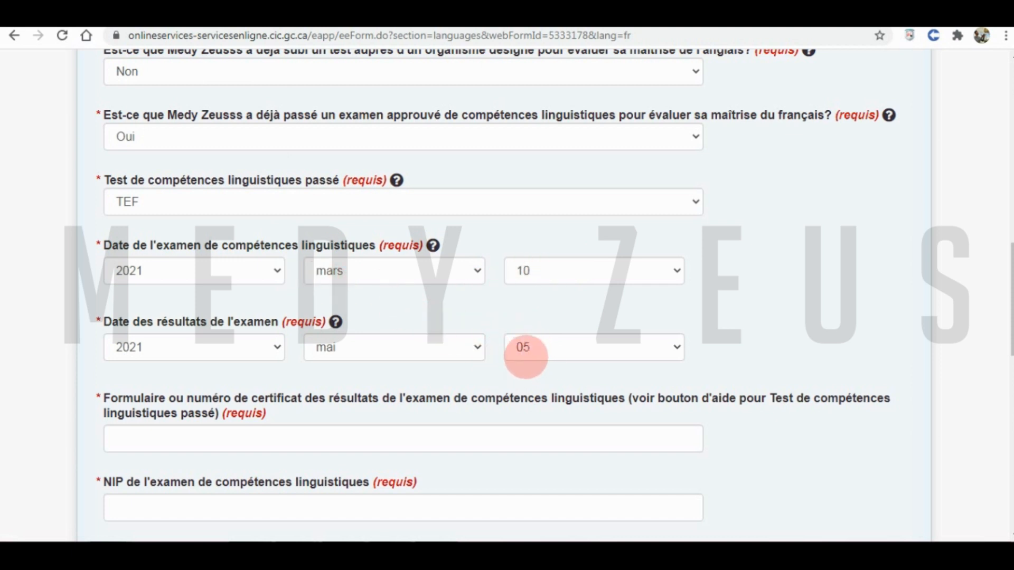
pyautogui.click(394, 354)
pyautogui.click(350, 204)
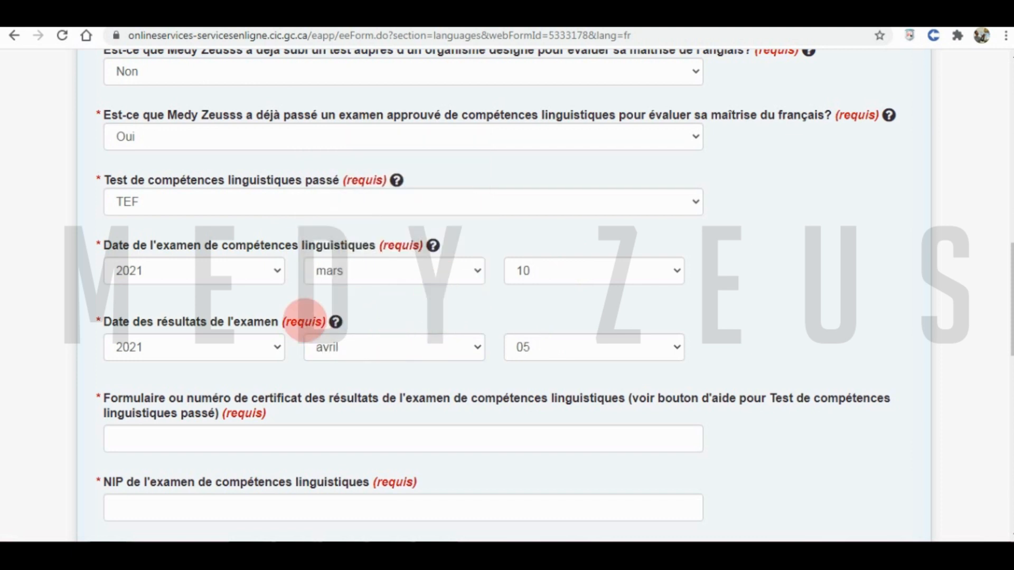
pyautogui.click(144, 438)
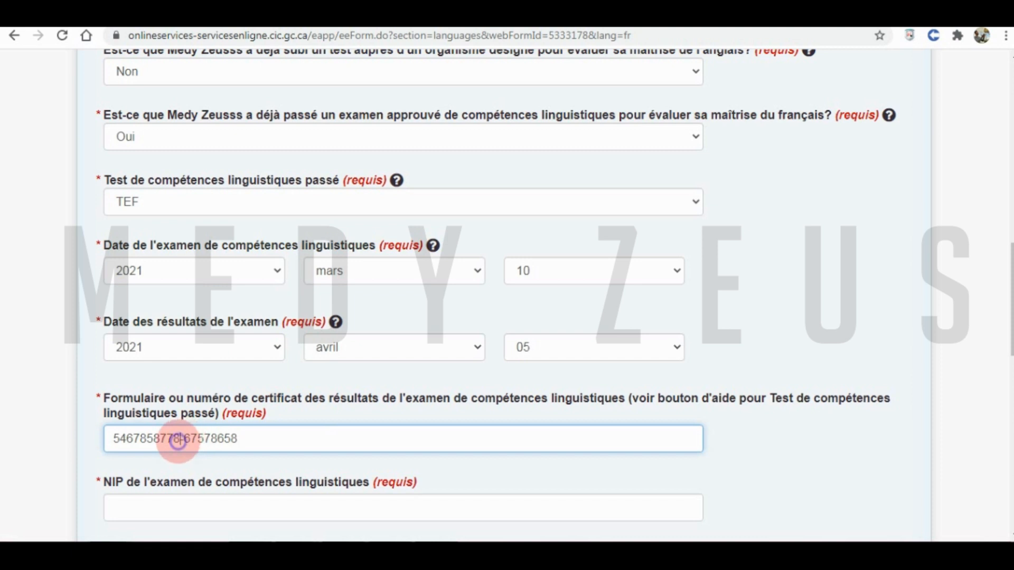
# - Undo a stray paste into NIP and append a hyphenated digit group to the certificate number
pyautogui.moveTo(178, 441); pyautogui.dragTo(110, 433)
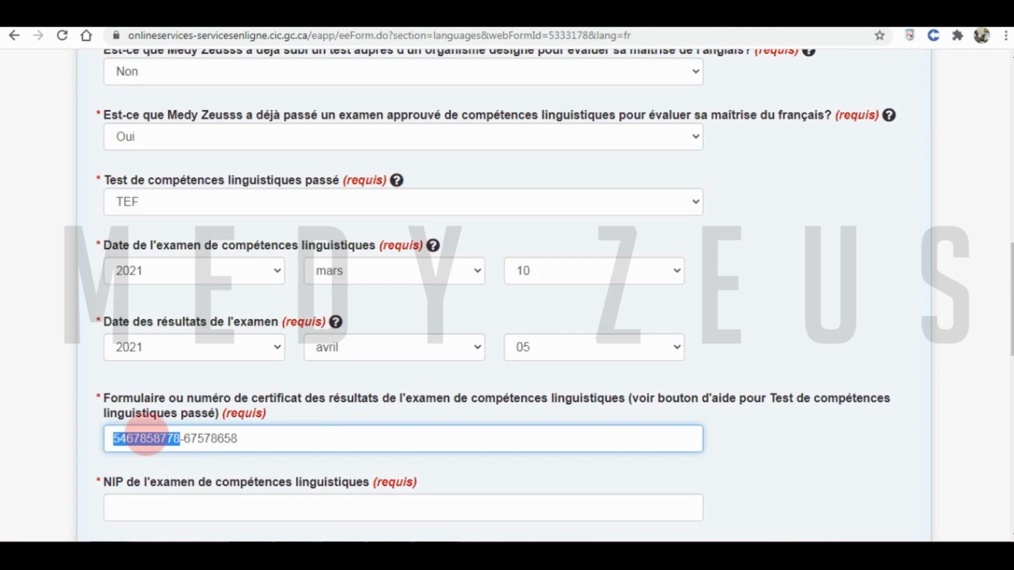
pyautogui.moveTo(246, 439); pyautogui.dragTo(191, 443)
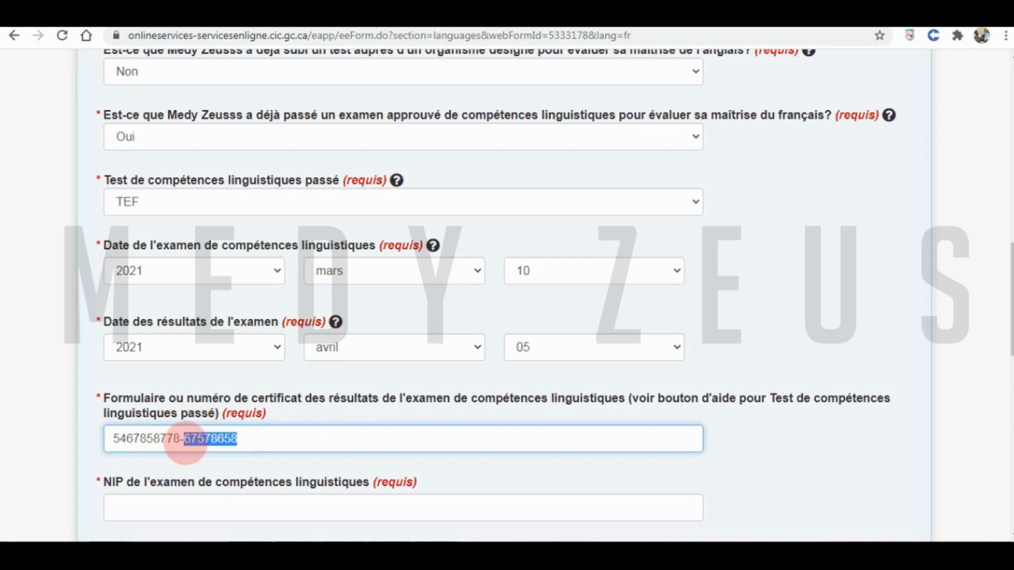
pyautogui.click(154, 510)
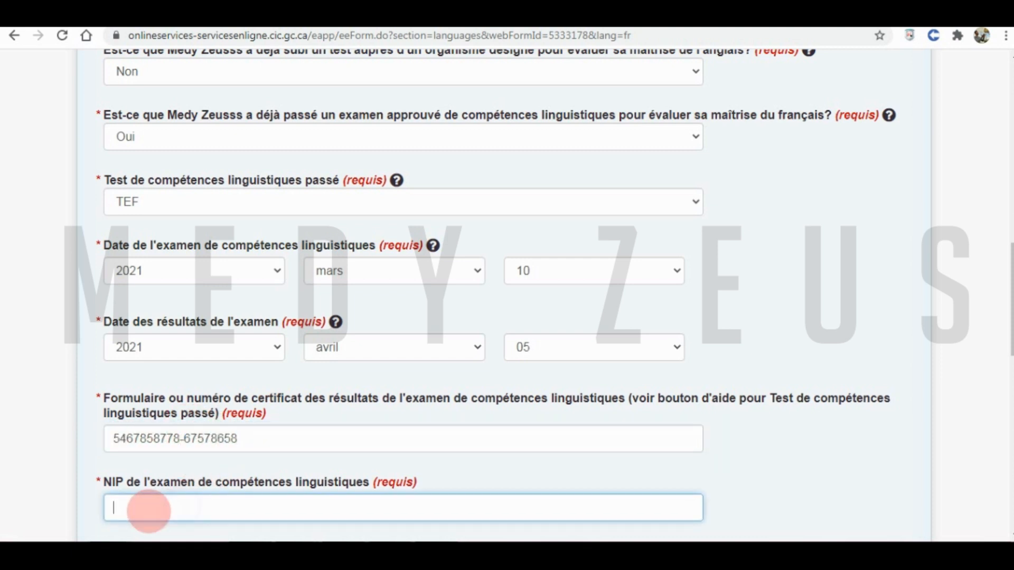
pyautogui.moveTo(238, 439); pyautogui.dragTo(192, 439)
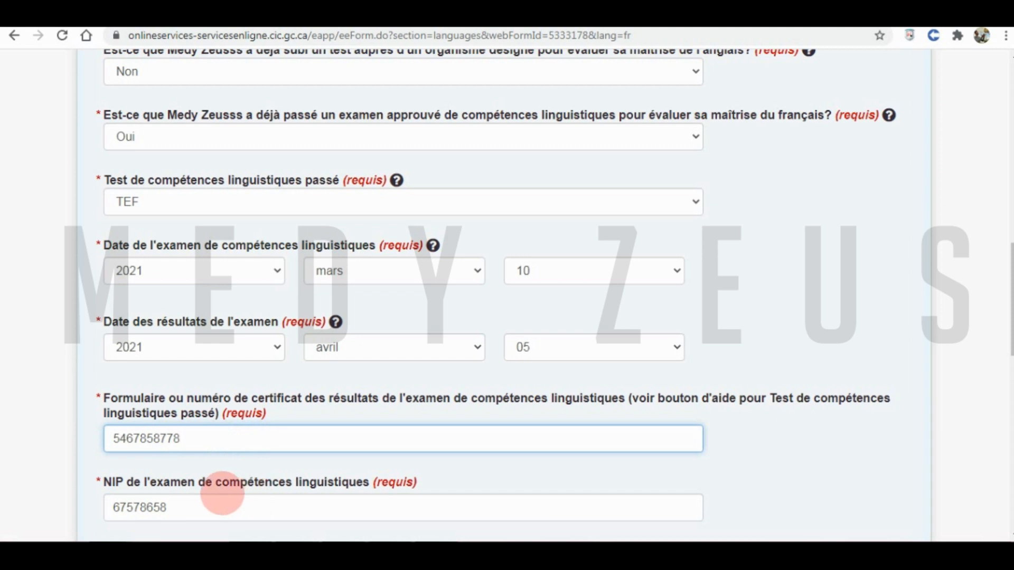
pyautogui.hotkey('ctrl', 'z')
pyautogui.hotkey('ctrl', 'z')
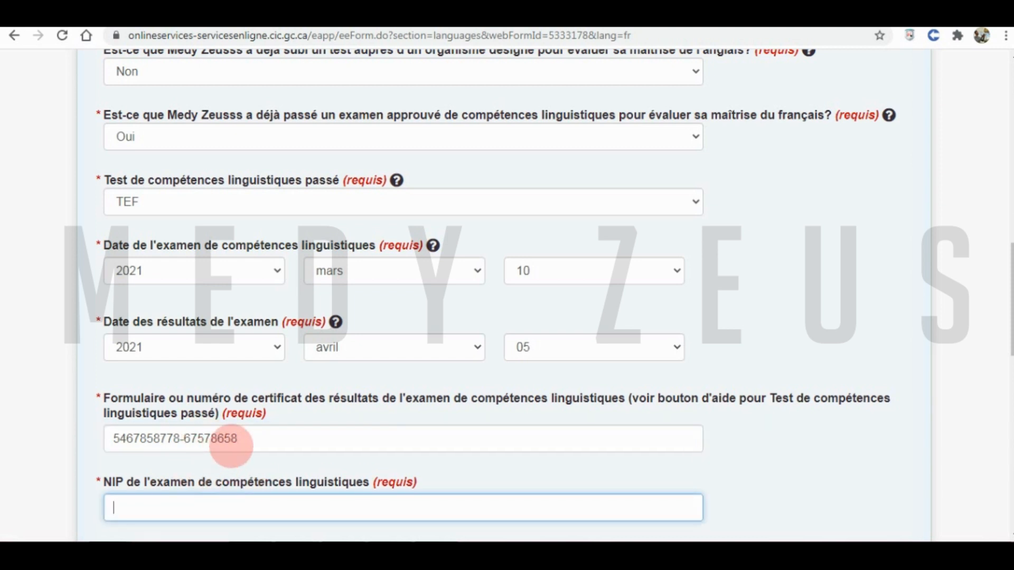
pyautogui.click(247, 445)
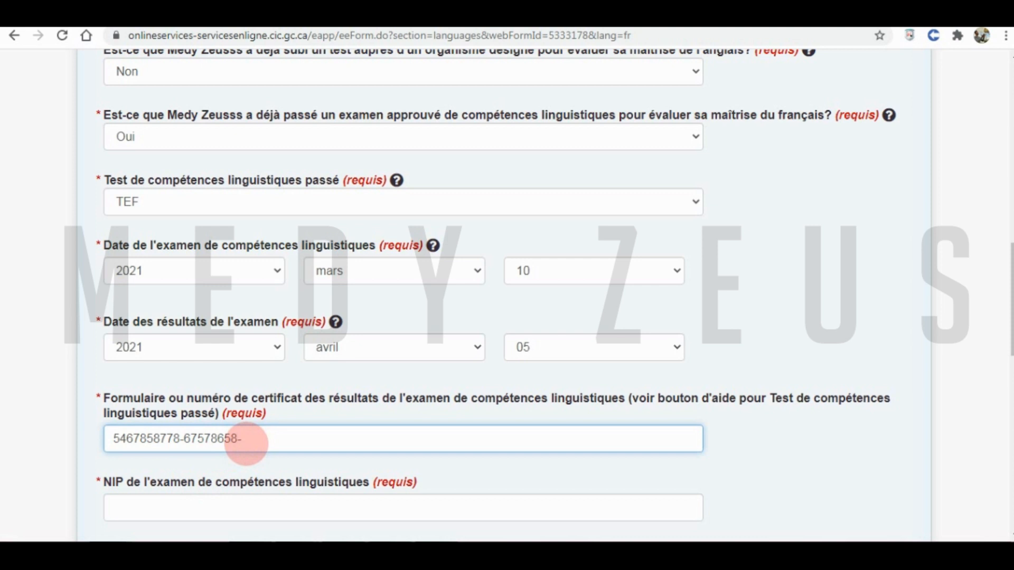
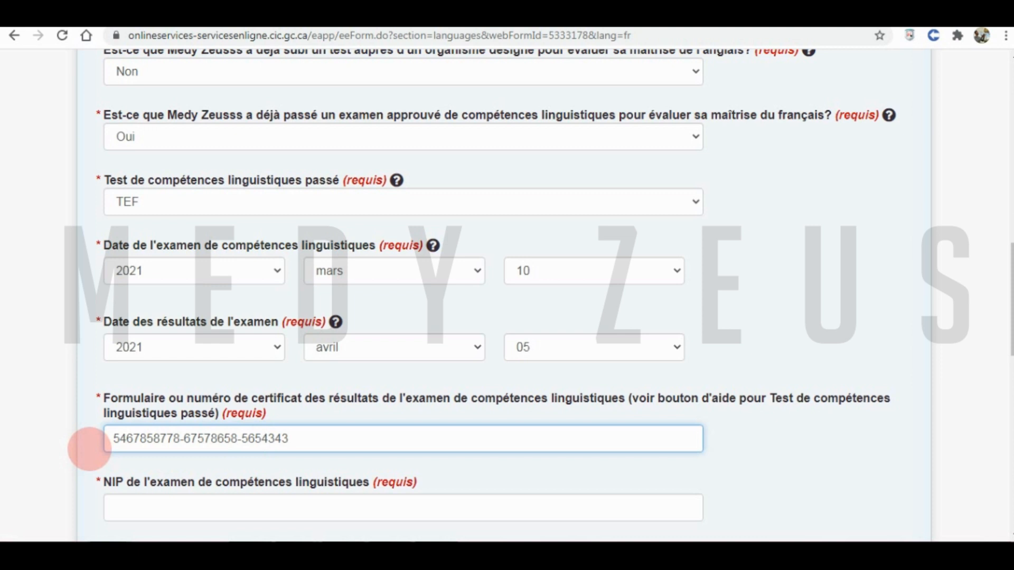
# - Delete the leading digit groups so the certificate number becomes a single 8-digit value
pyautogui.click(204, 208)
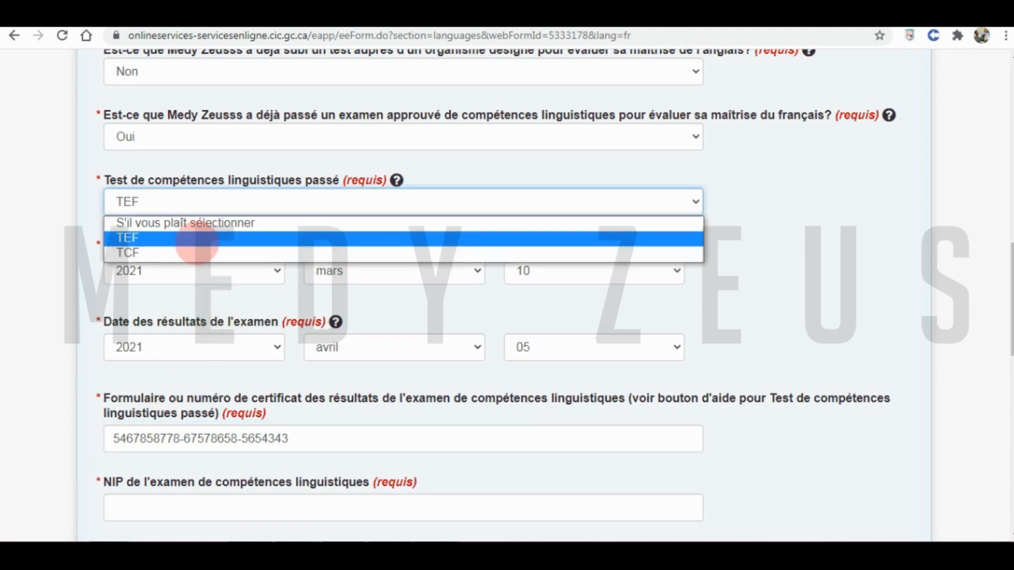
pyautogui.click(167, 445)
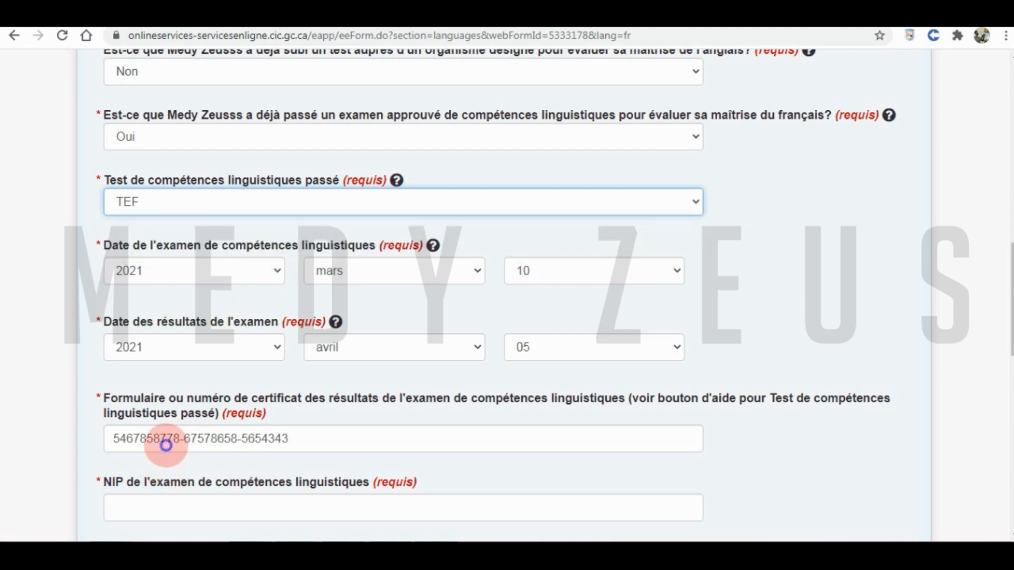
pyautogui.tripleClick(167, 445)
pyautogui.click(179, 201)
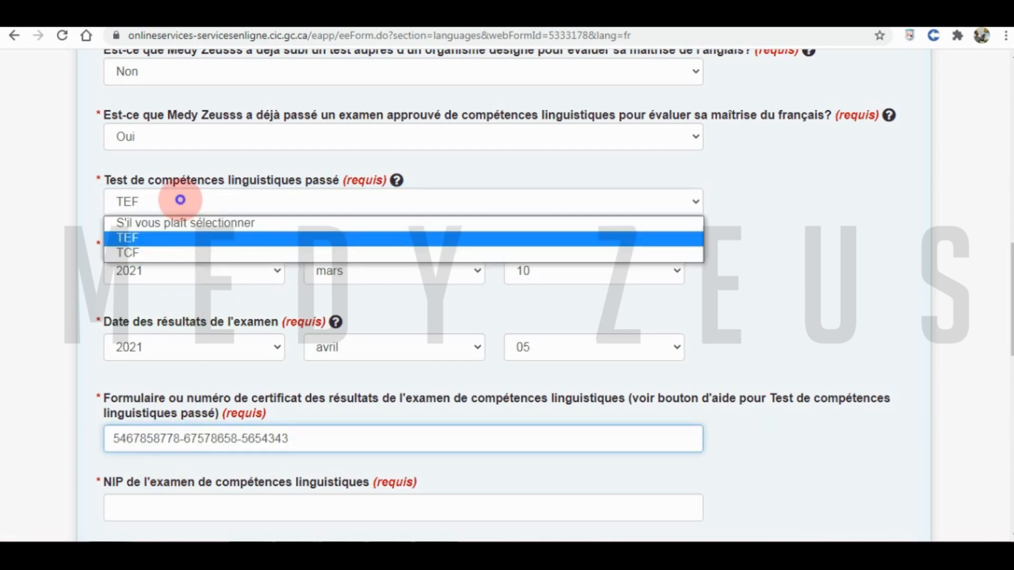
pyautogui.click(177, 253)
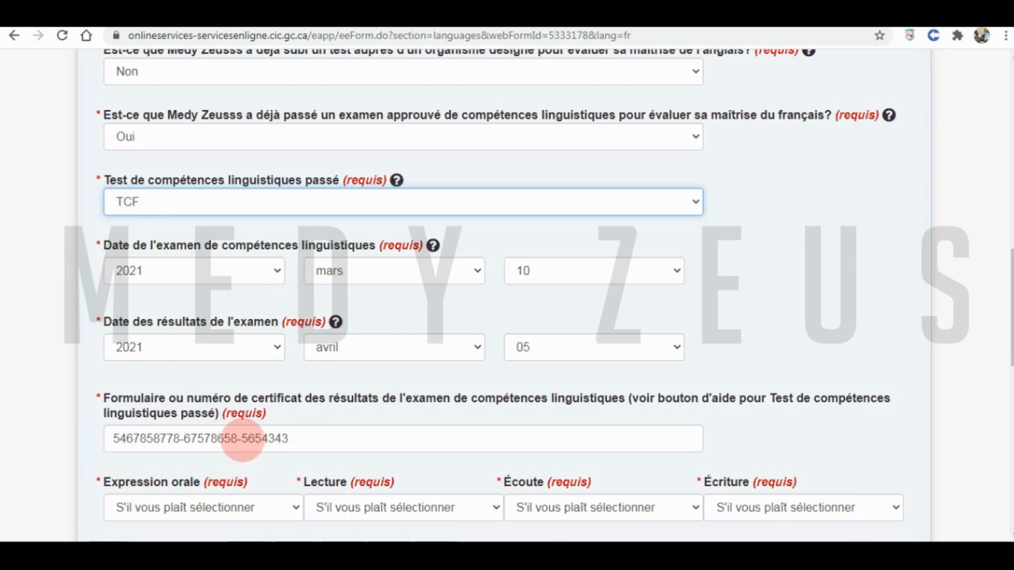
pyautogui.moveTo(242, 438); pyautogui.dragTo(101, 440)
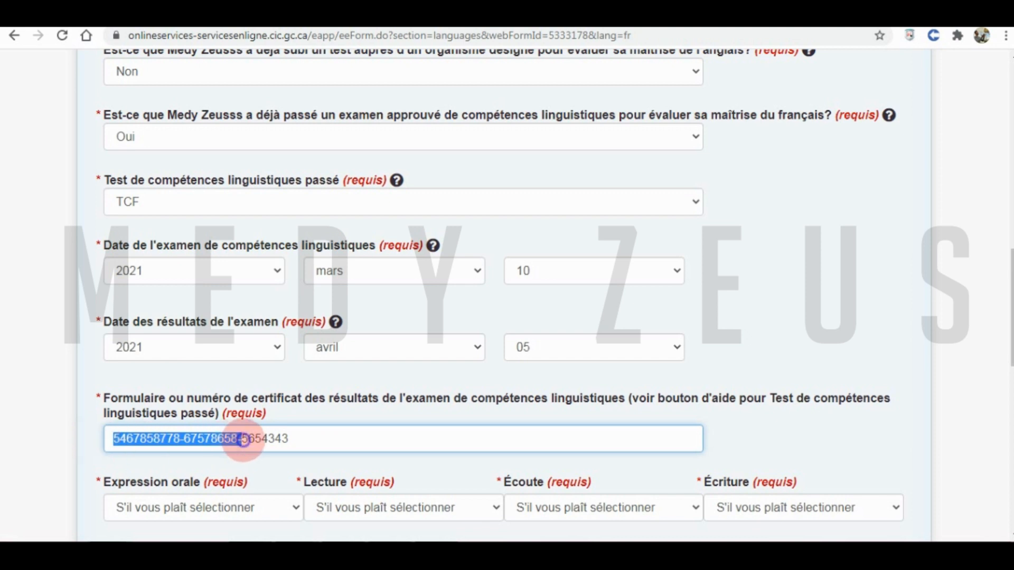
pyautogui.click(237, 439)
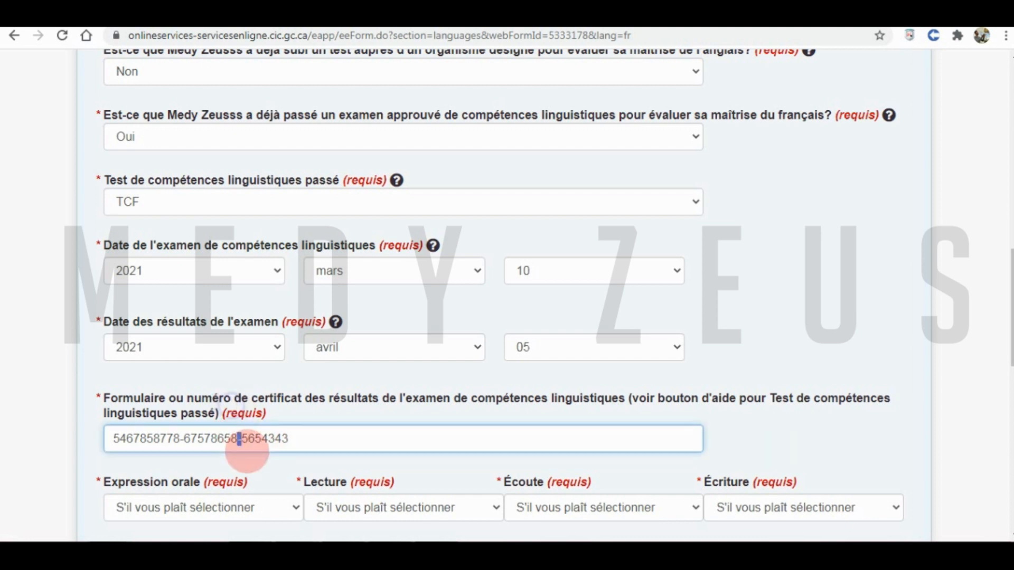
pyautogui.moveTo(242, 439); pyautogui.dragTo(90, 433)
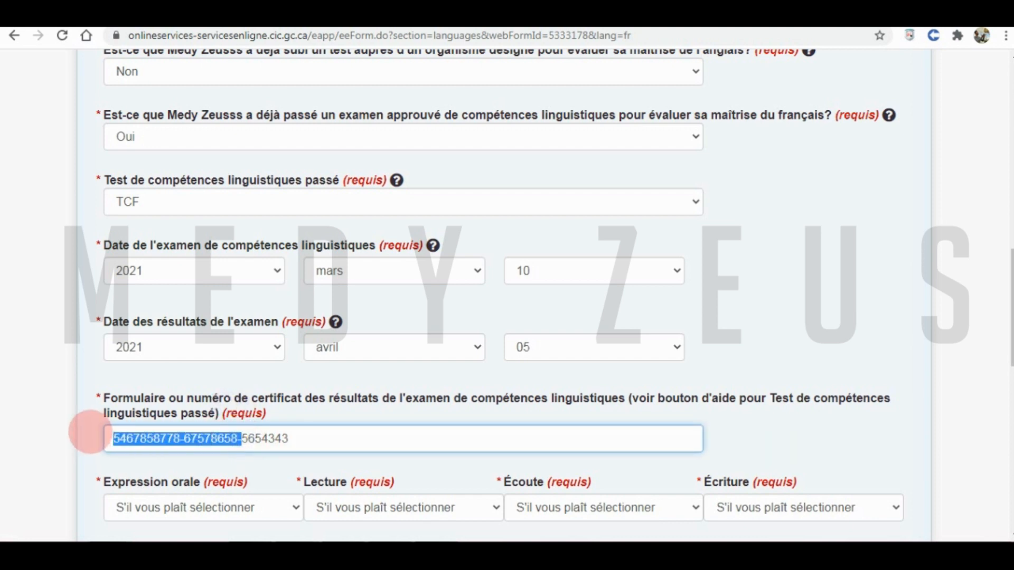
pyautogui.press('BackSpace')
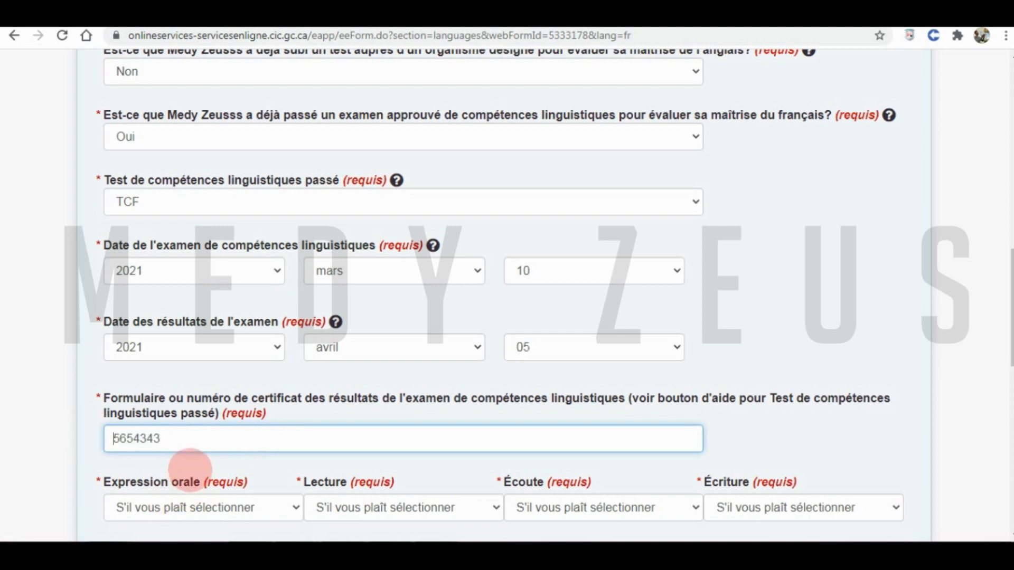
# - Set the language test back to TEF and fill in the test NIP
pyautogui.click(191, 199)
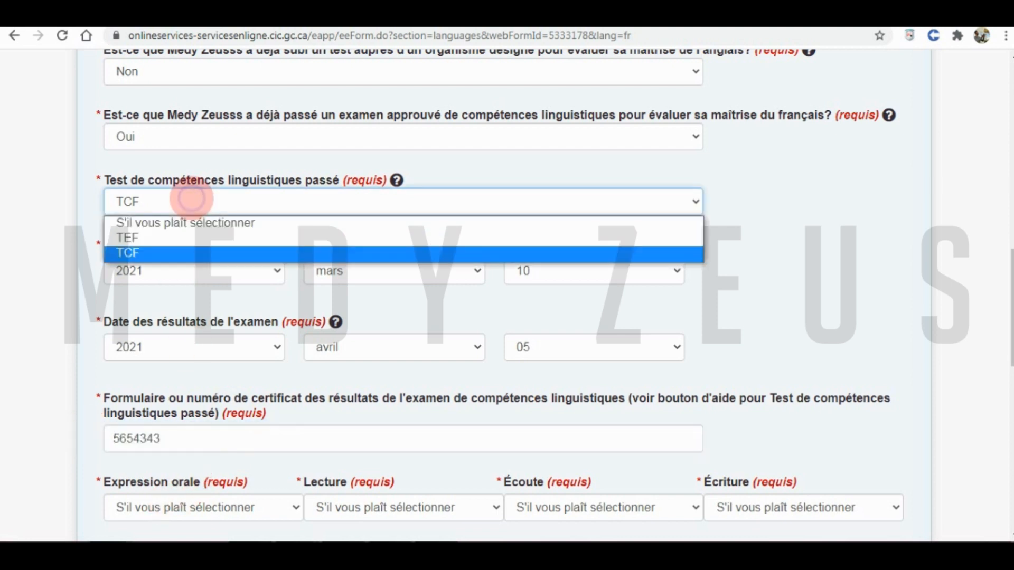
pyautogui.click(161, 238)
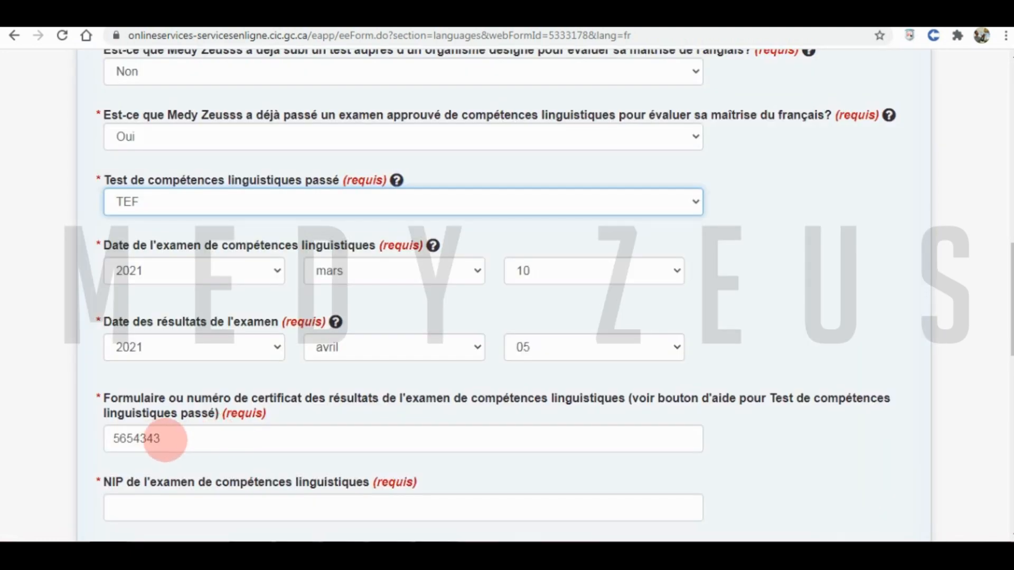
pyautogui.click(169, 437)
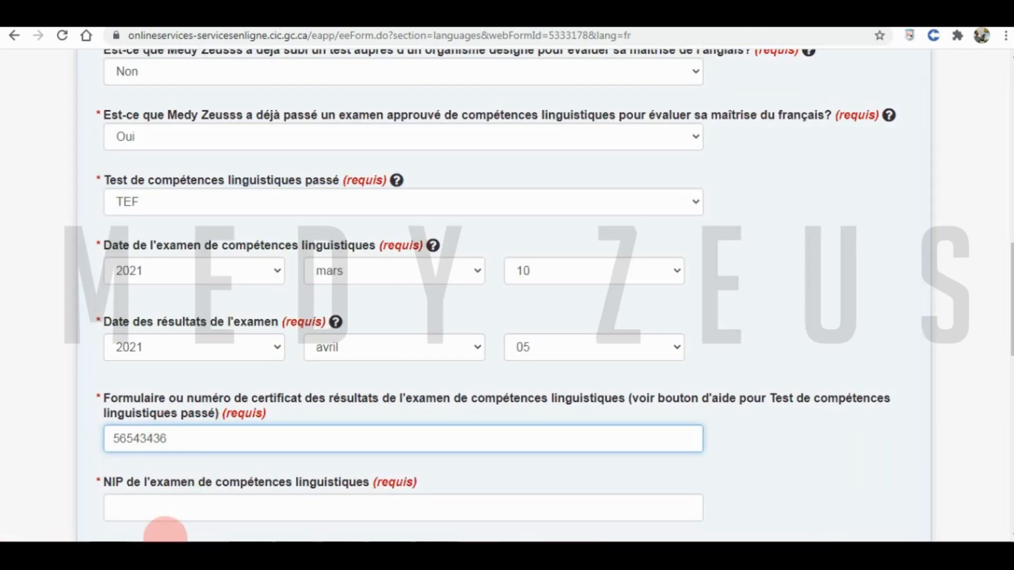
pyautogui.click(161, 515)
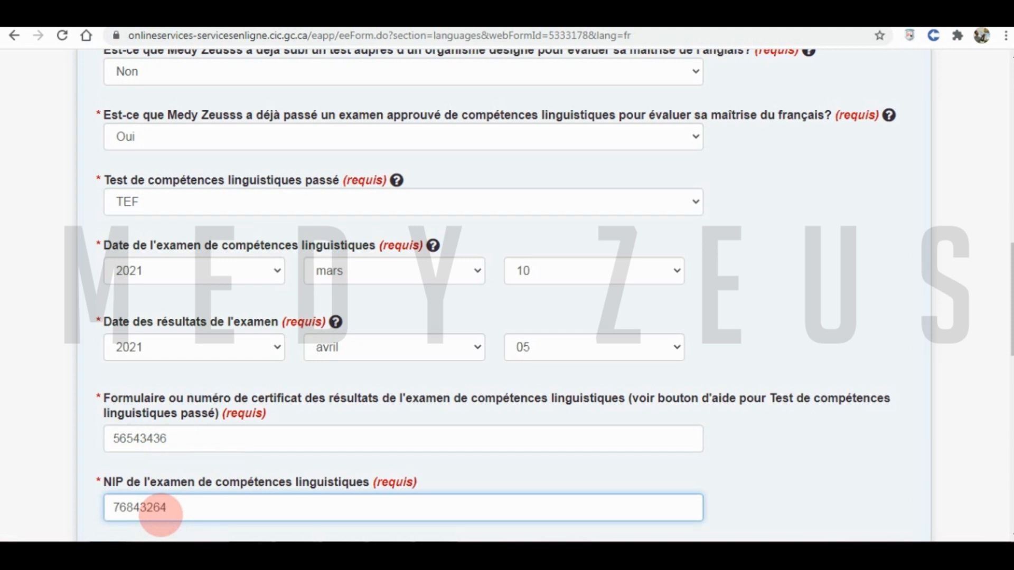
pyautogui.scroll(-4, 235, 496)
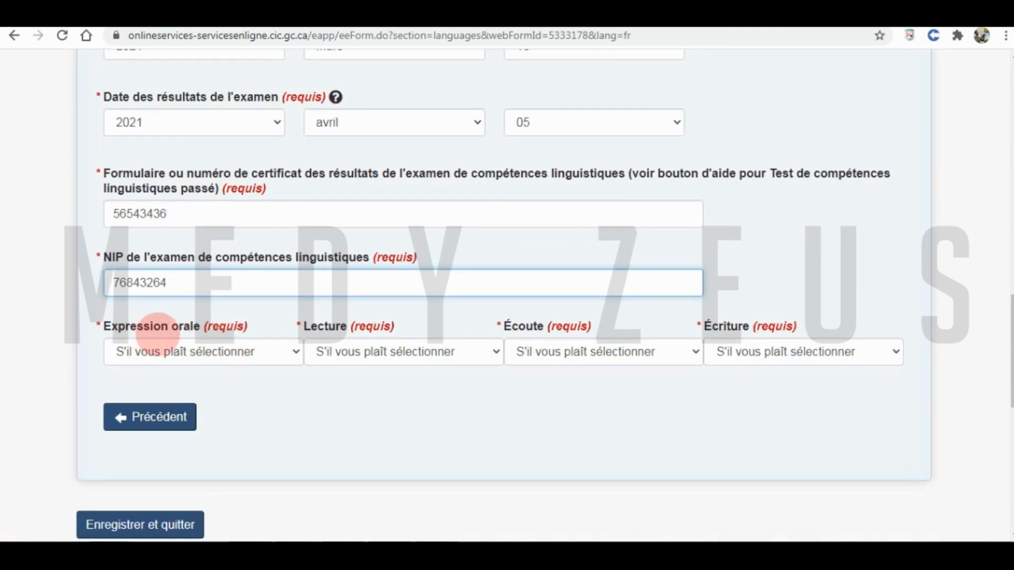
# - Enter TEF scores 439 speaking, 286 reading, 317 listening and 407 writing, then Enregistrer et quitter
pyautogui.click(235, 350)
pyautogui.click(174, 217)
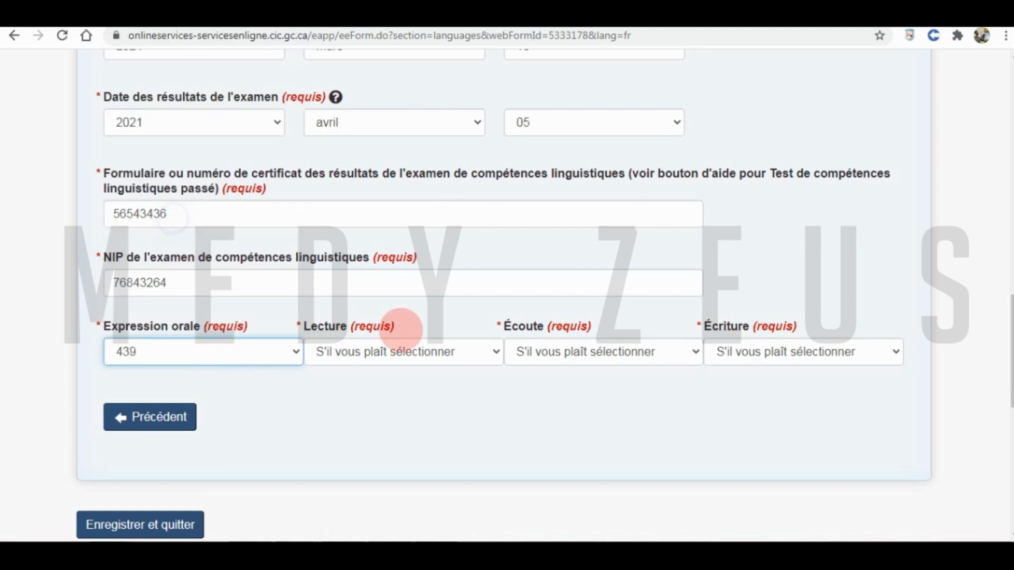
pyautogui.click(406, 349)
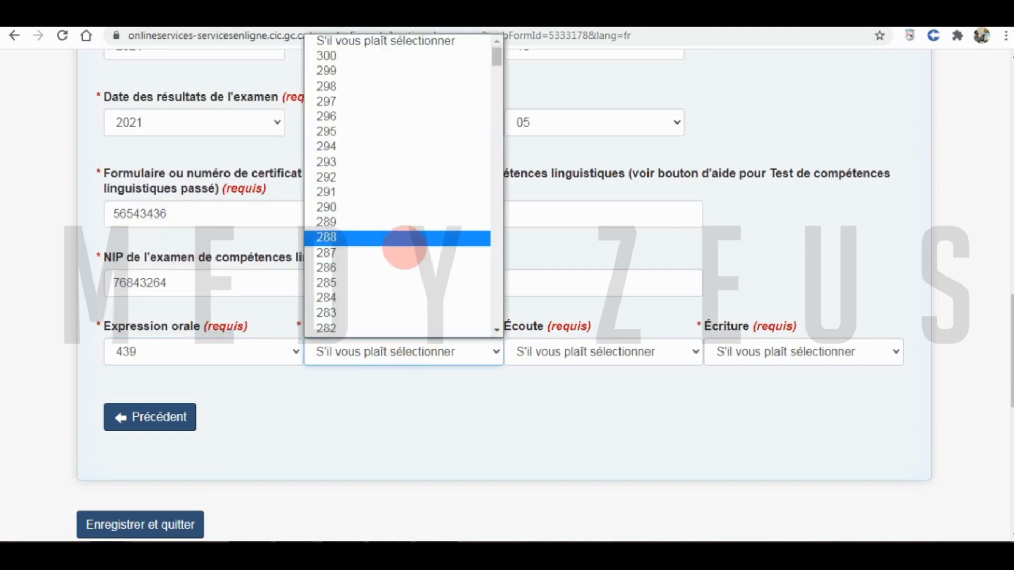
pyautogui.click(397, 267)
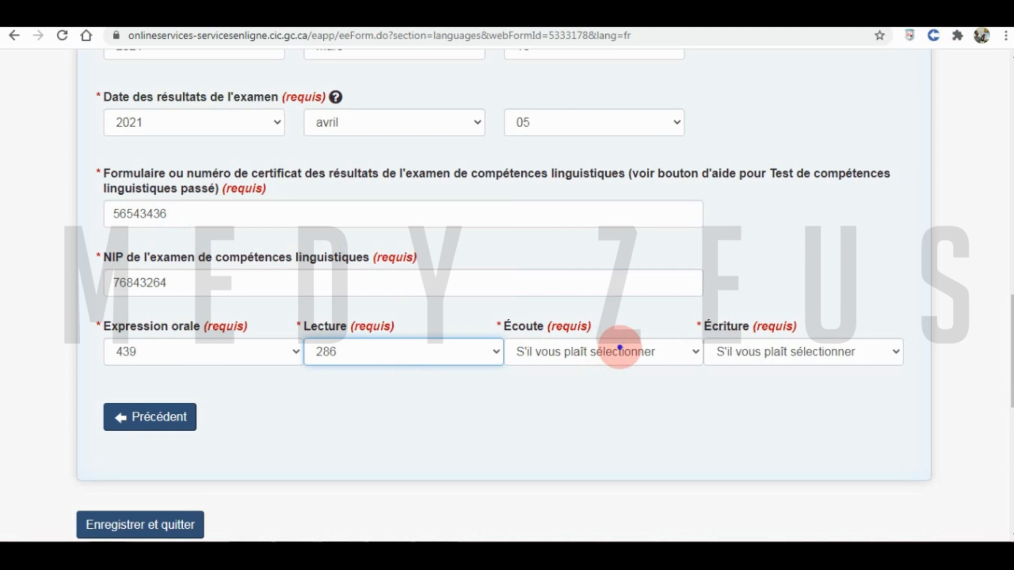
pyautogui.click(620, 348)
pyautogui.click(695, 310)
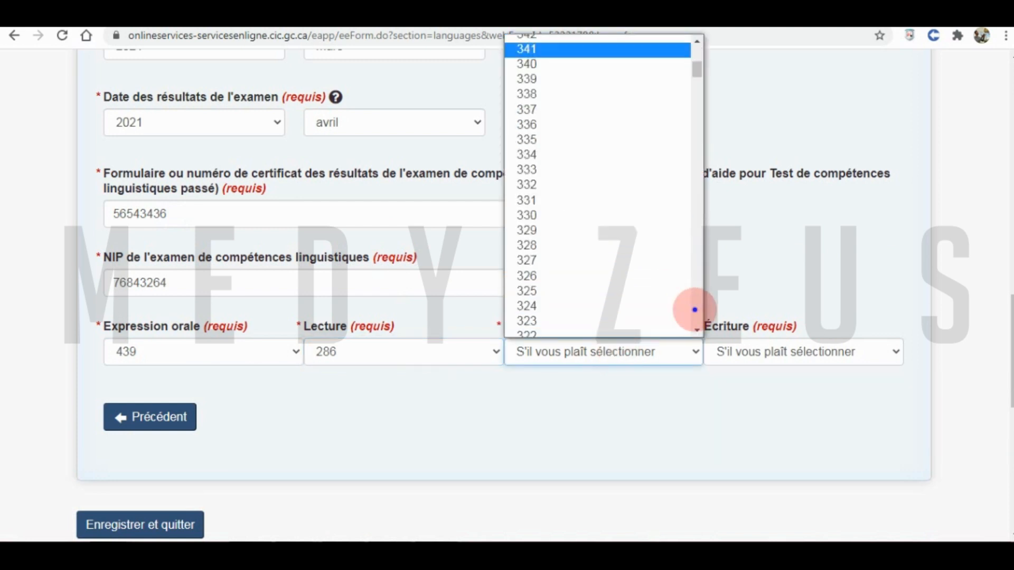
pyautogui.click(695, 310)
pyautogui.click(595, 147)
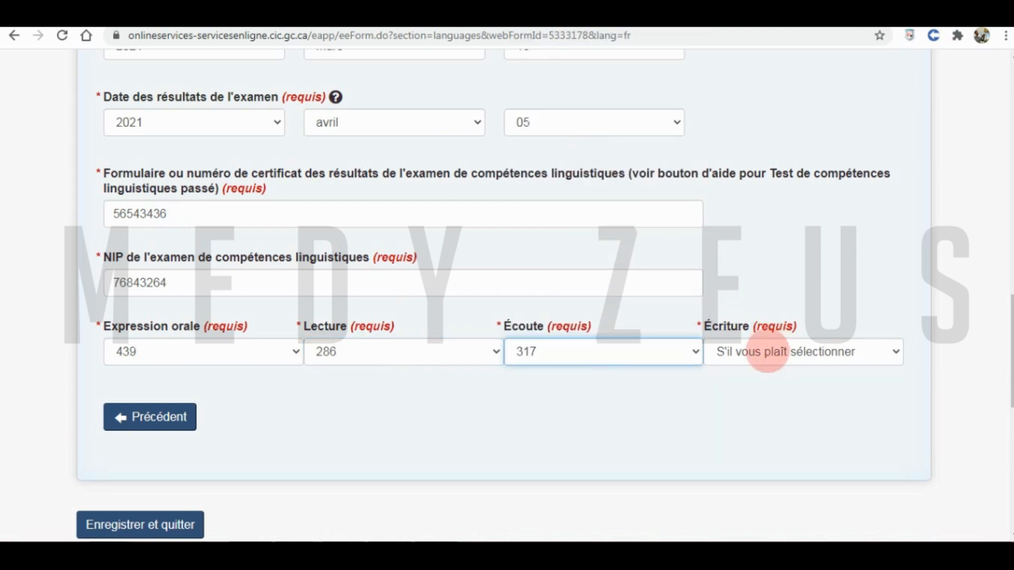
pyautogui.click(766, 352)
pyautogui.scroll(-10, 794, 171)
pyautogui.click(794, 112)
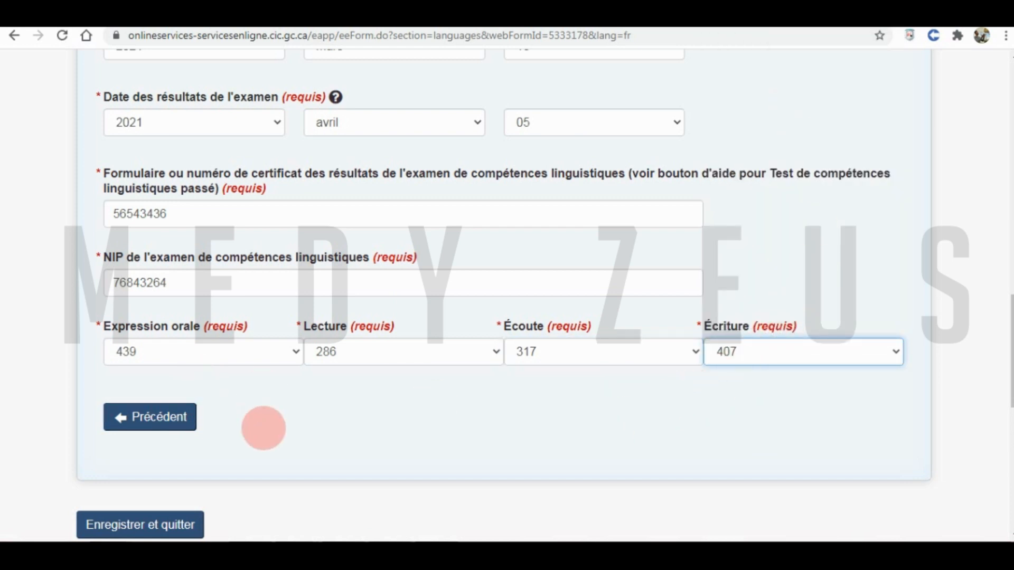
pyautogui.click(136, 524)
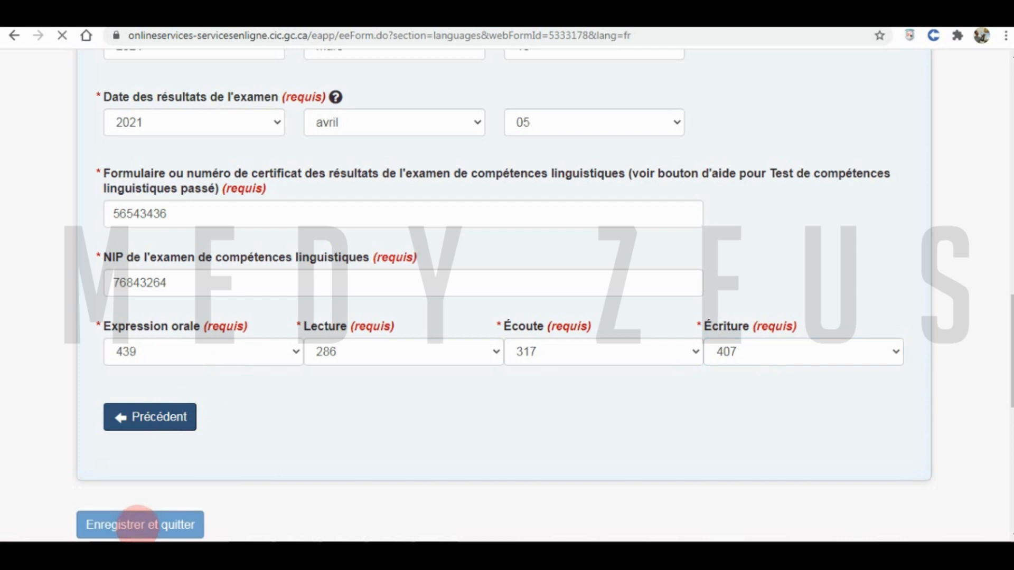
pyautogui.scroll(-3, 293, 399)
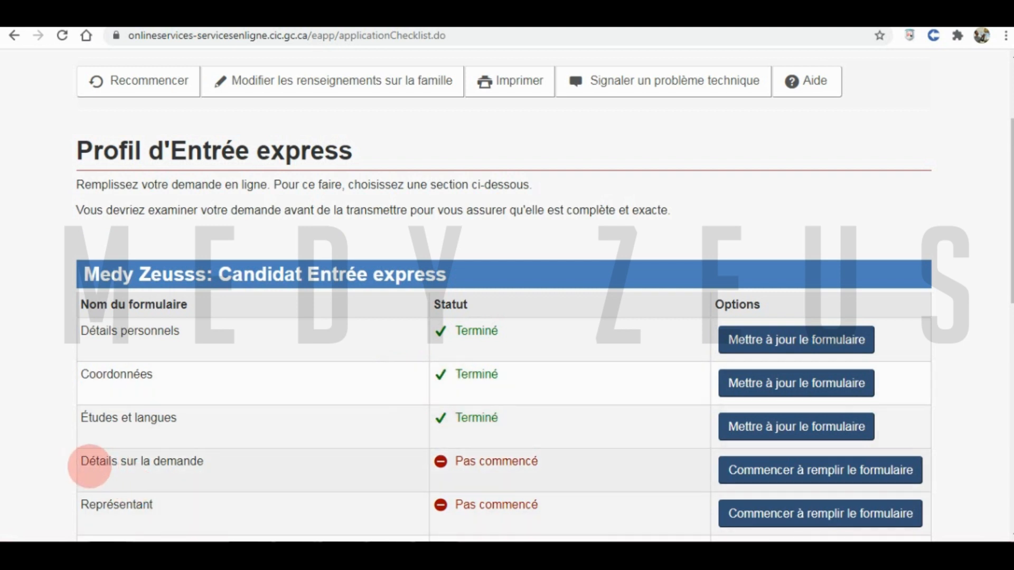
# - Express interest in all provinces and territories and give consent for British Columbia and Ontario
pyautogui.click(802, 471)
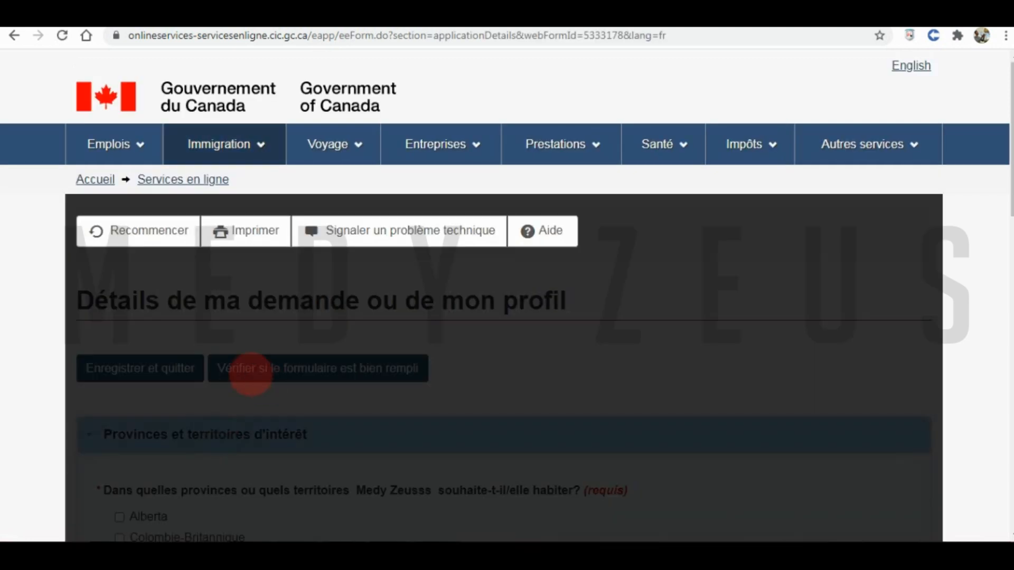
pyautogui.scroll(-4, 248, 393)
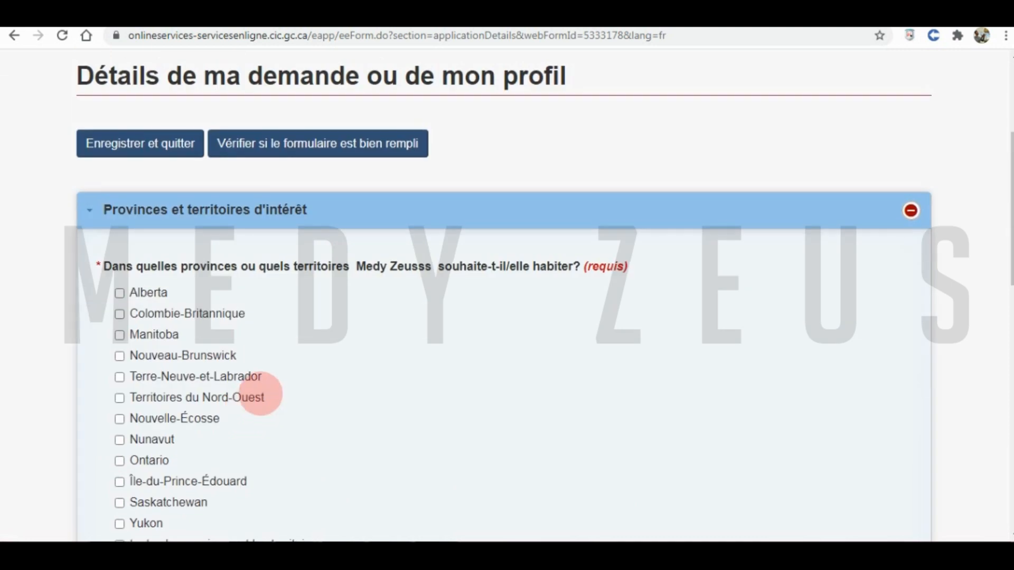
pyautogui.scroll(-3, 260, 393)
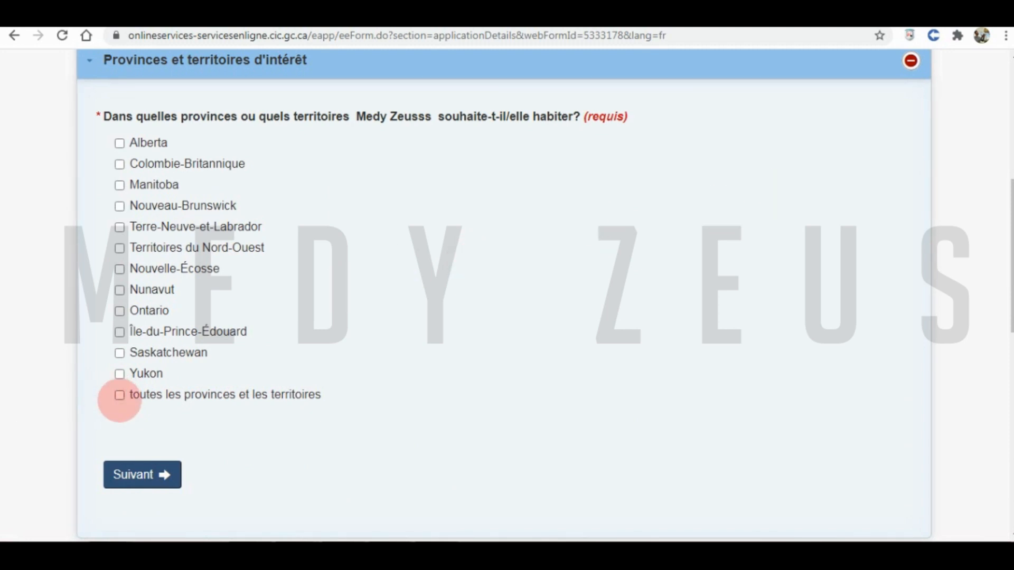
pyautogui.click(119, 395)
pyautogui.scroll(-3, 423, 327)
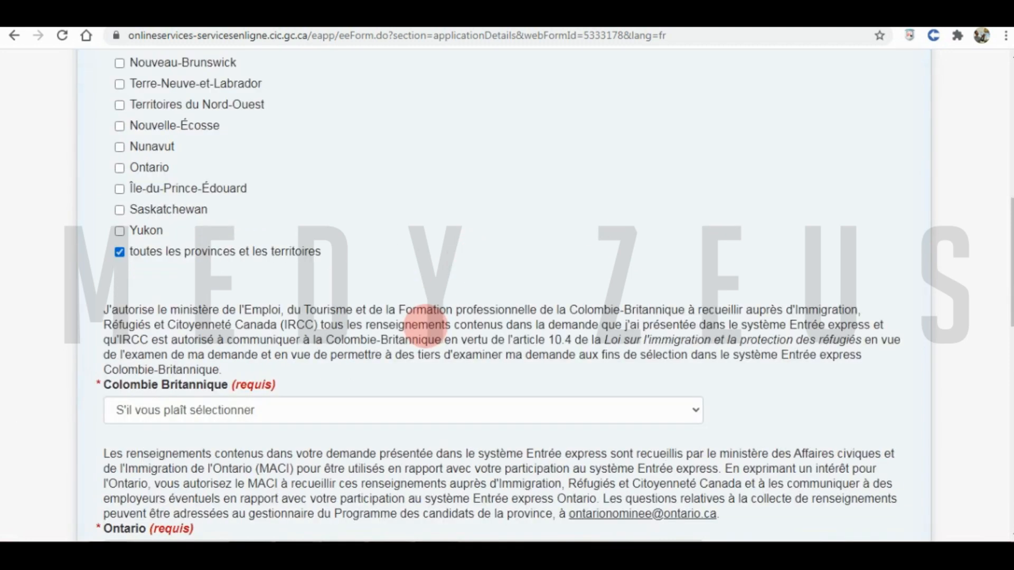
pyautogui.click(153, 401)
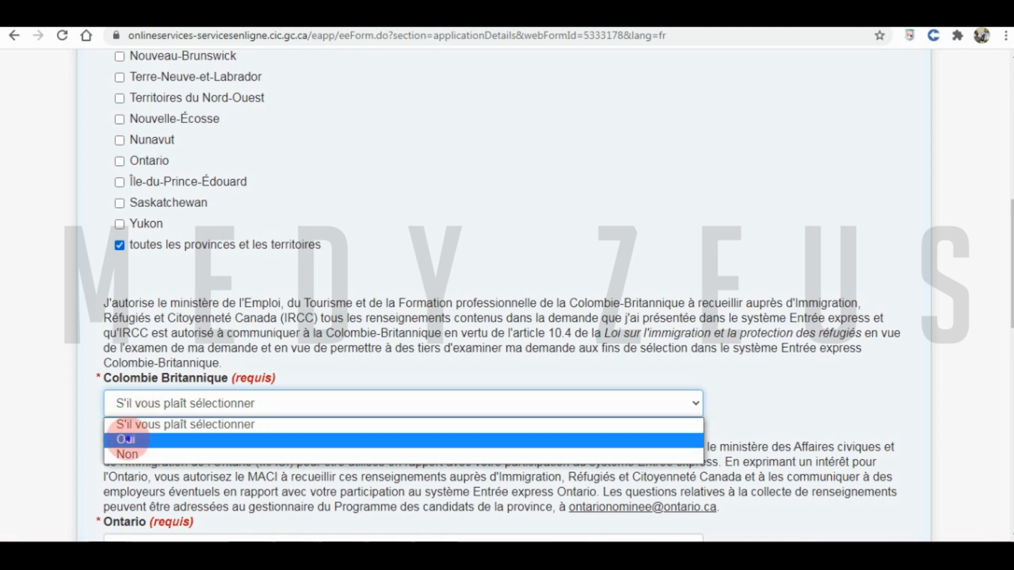
pyautogui.click(124, 440)
pyautogui.scroll(-3, 314, 374)
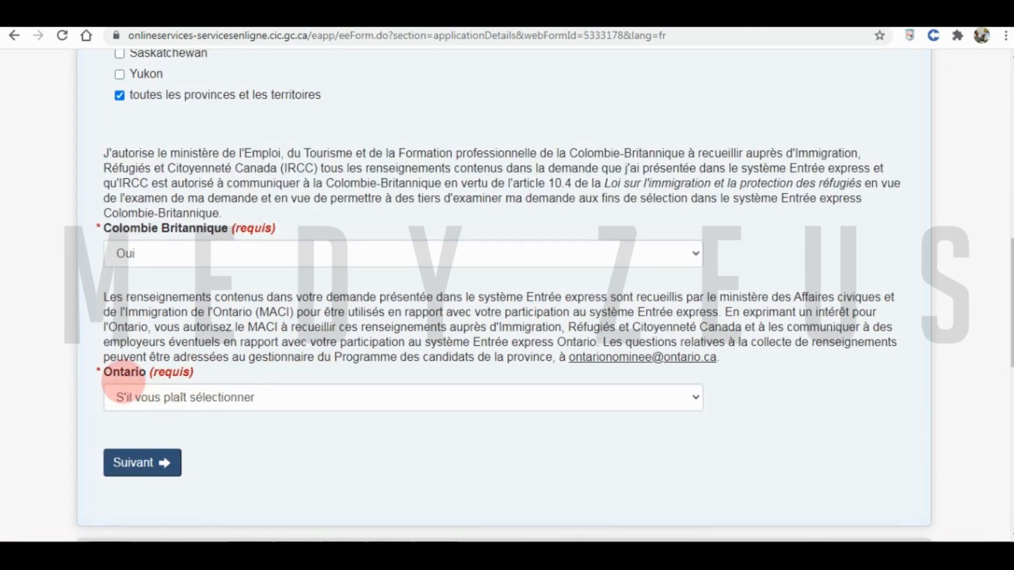
pyautogui.click(141, 397)
pyautogui.click(164, 432)
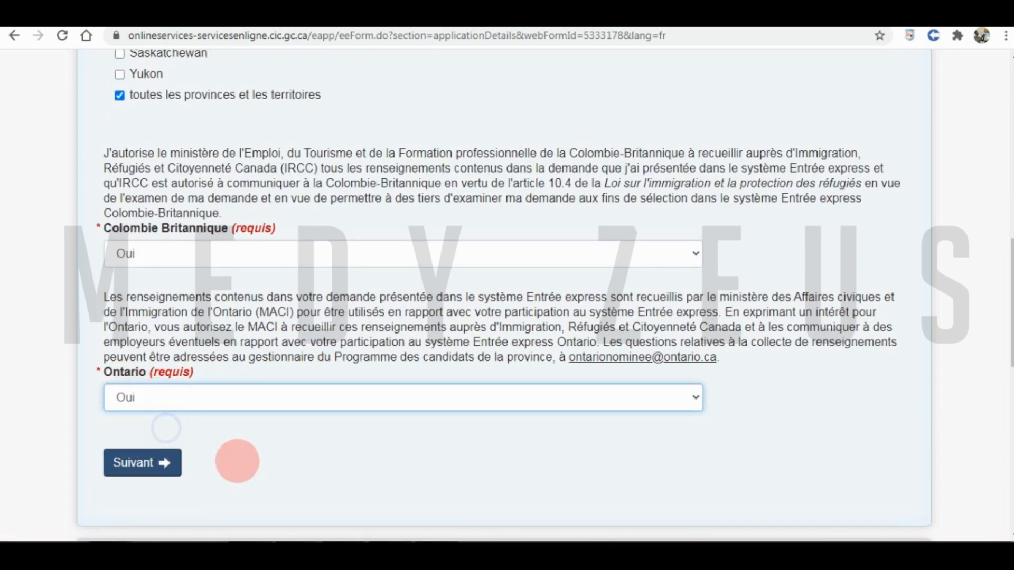
# - Answer Non to the provincial nomination certificate question and save the application details
pyautogui.click(139, 462)
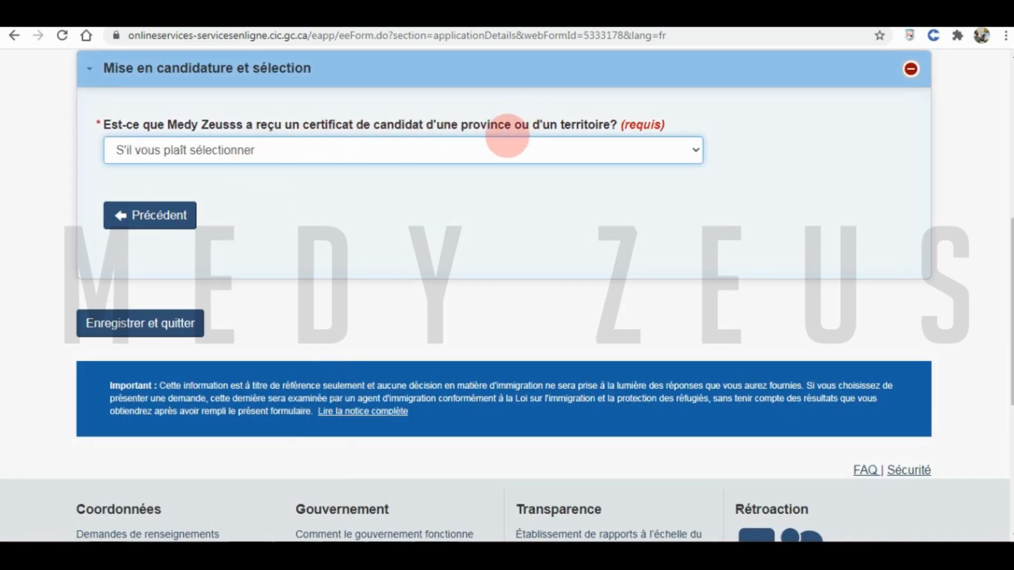
pyautogui.click(461, 152)
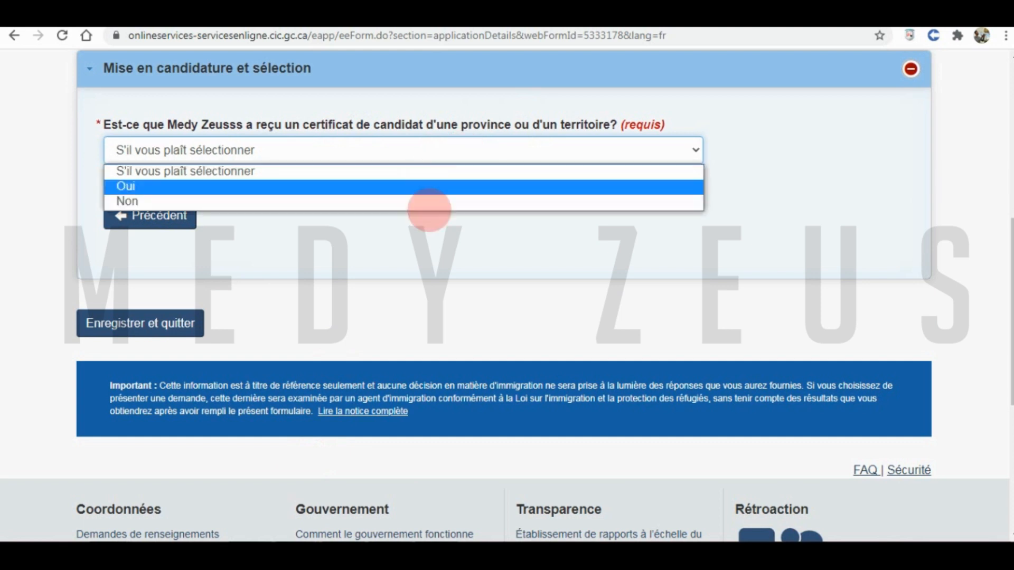
pyautogui.click(408, 201)
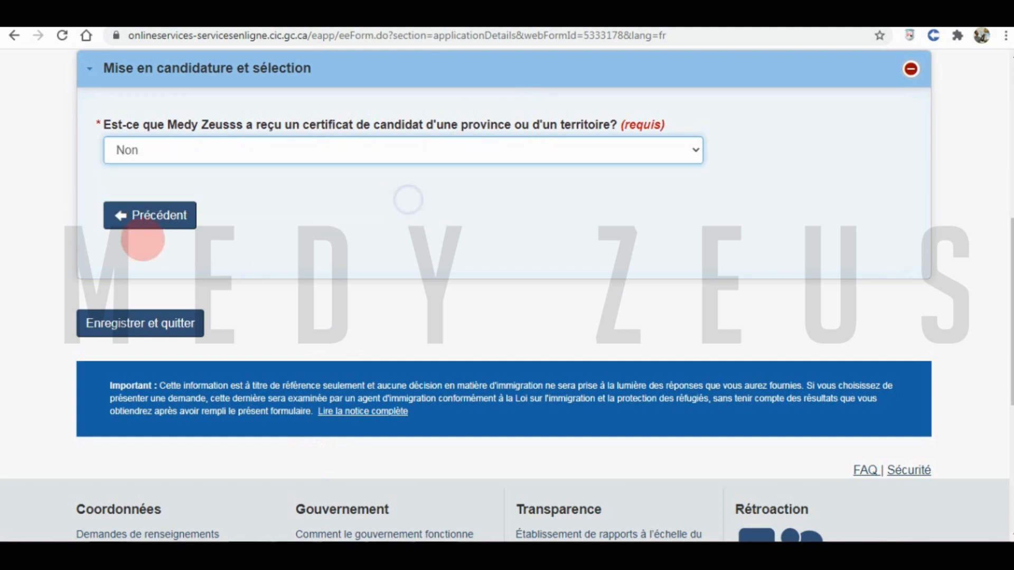
pyautogui.click(158, 322)
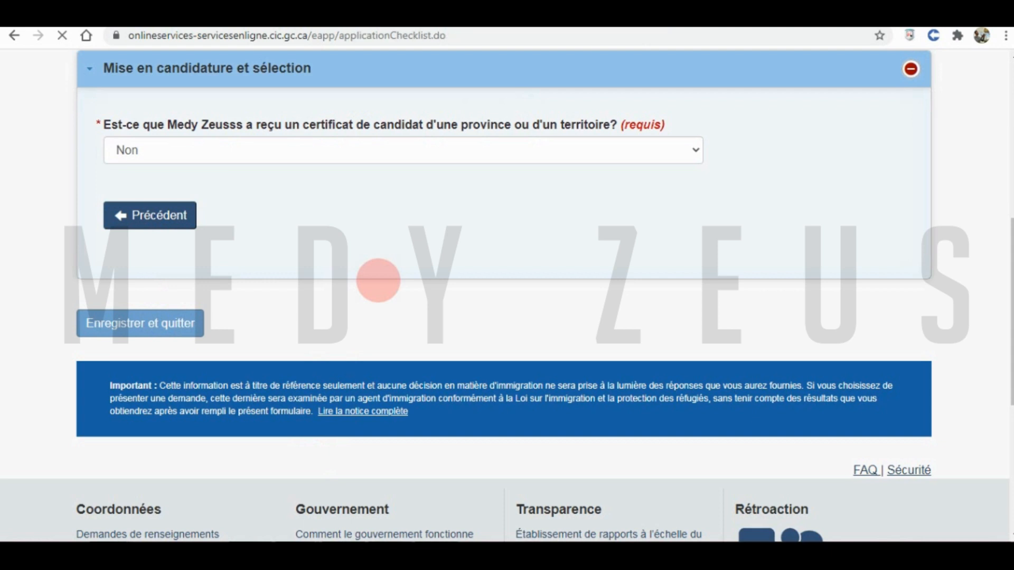
pyautogui.scroll(-3, 375, 290)
pyautogui.scroll(-2, 374, 290)
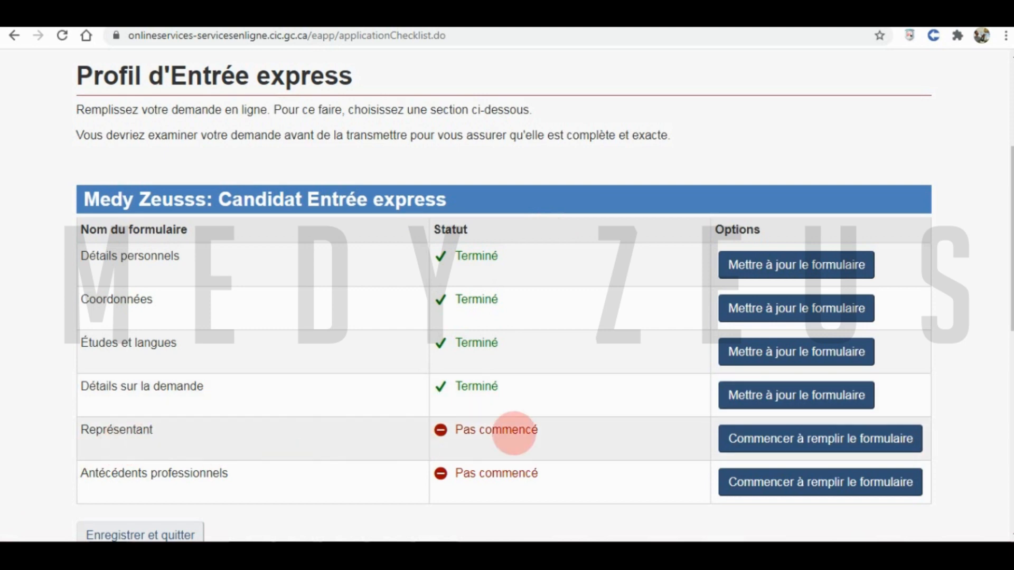
# - Answer Non to designating a representative, save it, and start the Antécédents professionnels form
pyautogui.click(766, 437)
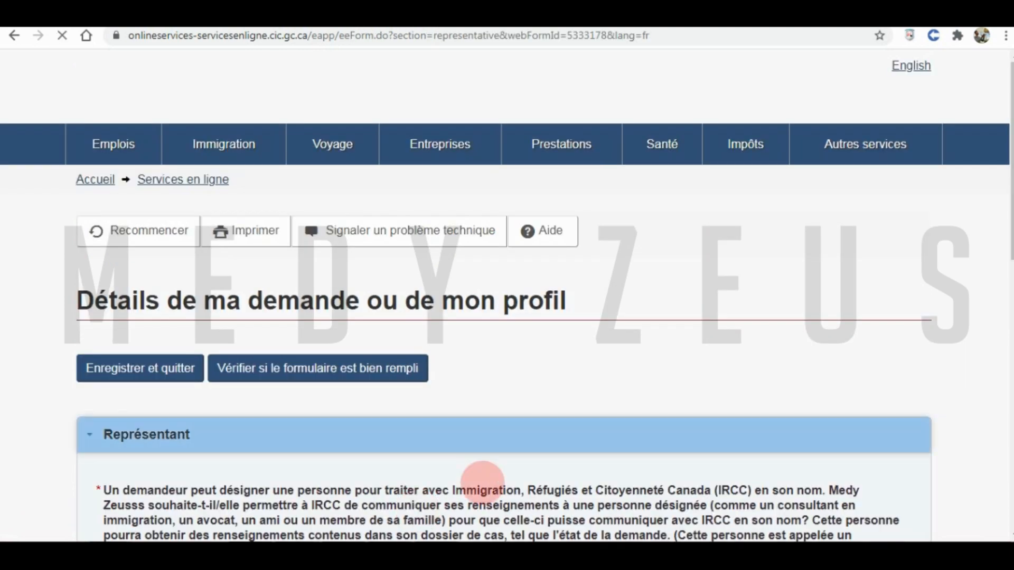
pyautogui.scroll(-4, 502, 349)
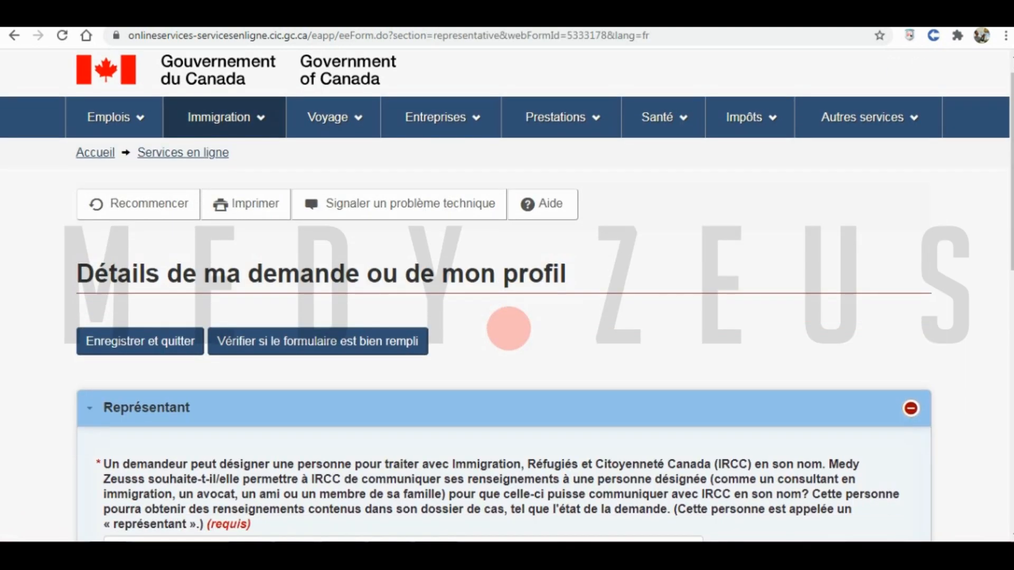
pyautogui.click(172, 351)
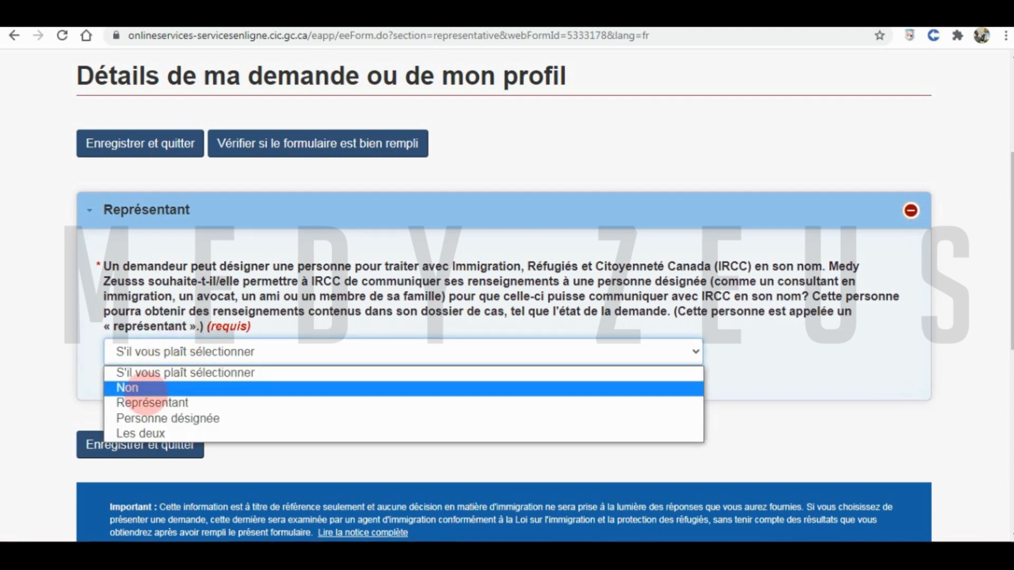
pyautogui.click(122, 388)
pyautogui.click(110, 445)
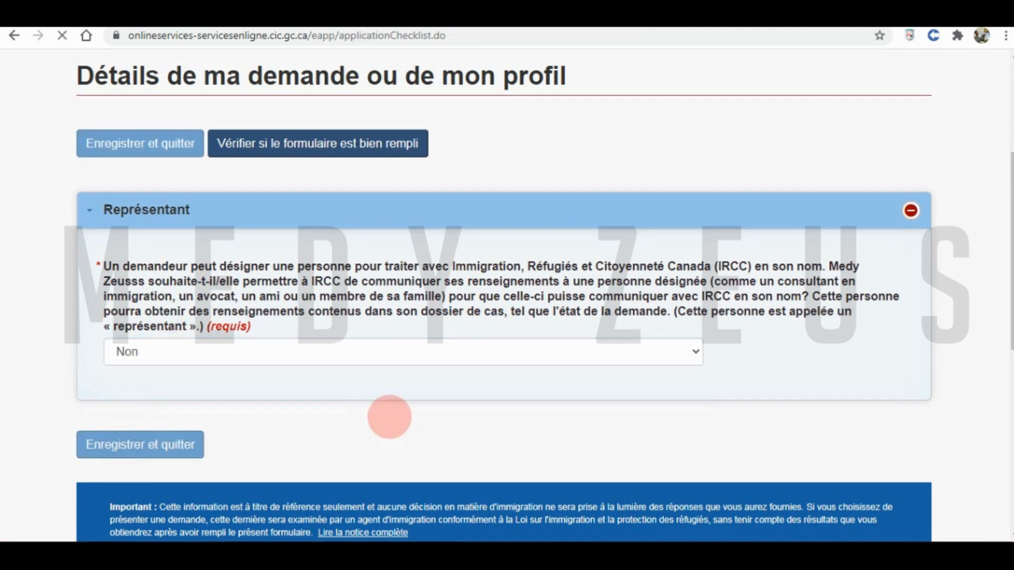
pyautogui.scroll(-7, 426, 402)
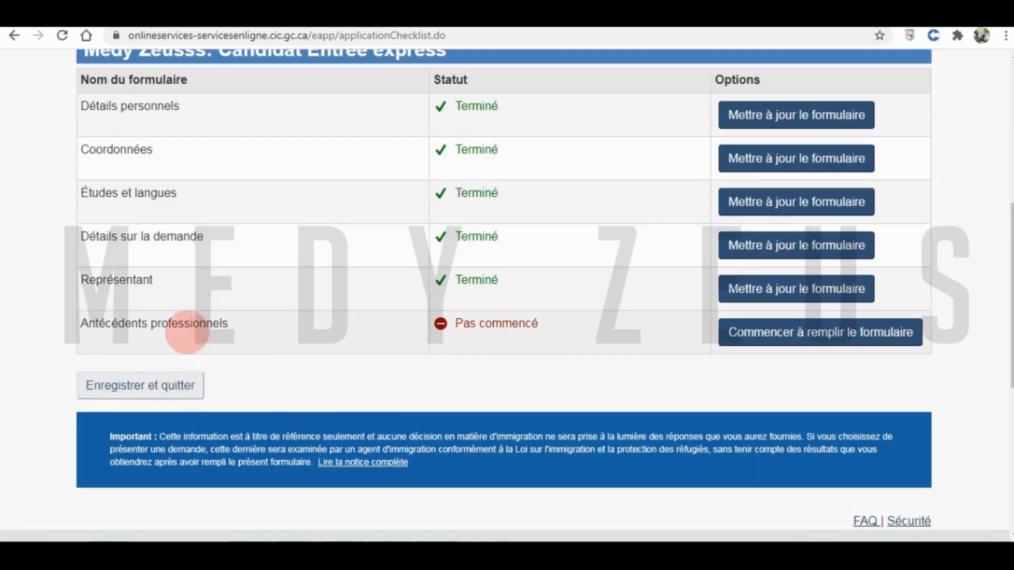
pyautogui.click(772, 335)
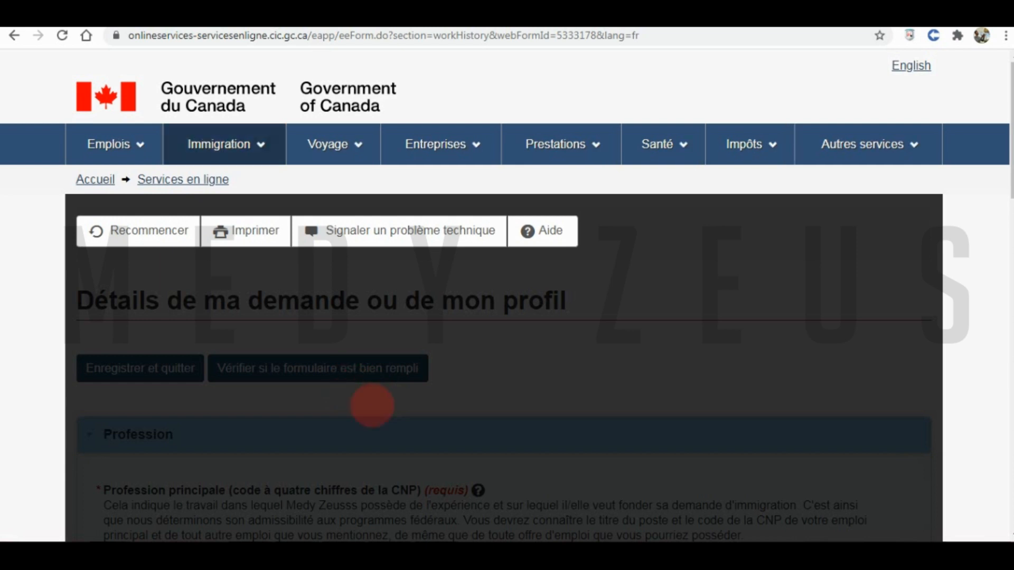
# - Search CNP code 1241 and pick 1241 - Adjoints administratifs as the primary occupation
pyautogui.scroll(-4, 373, 403)
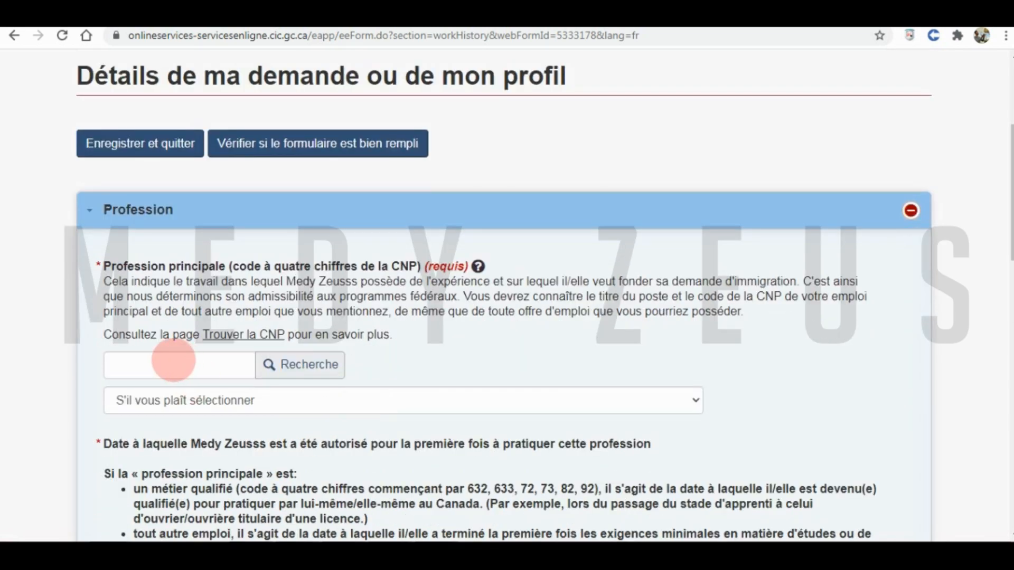
pyautogui.click(171, 362)
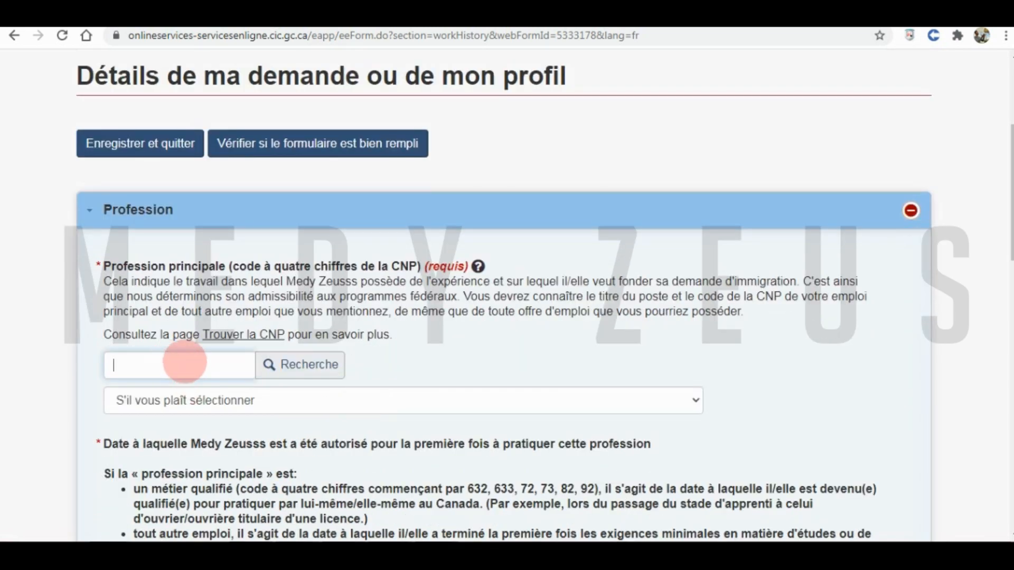
pyautogui.write('1241')
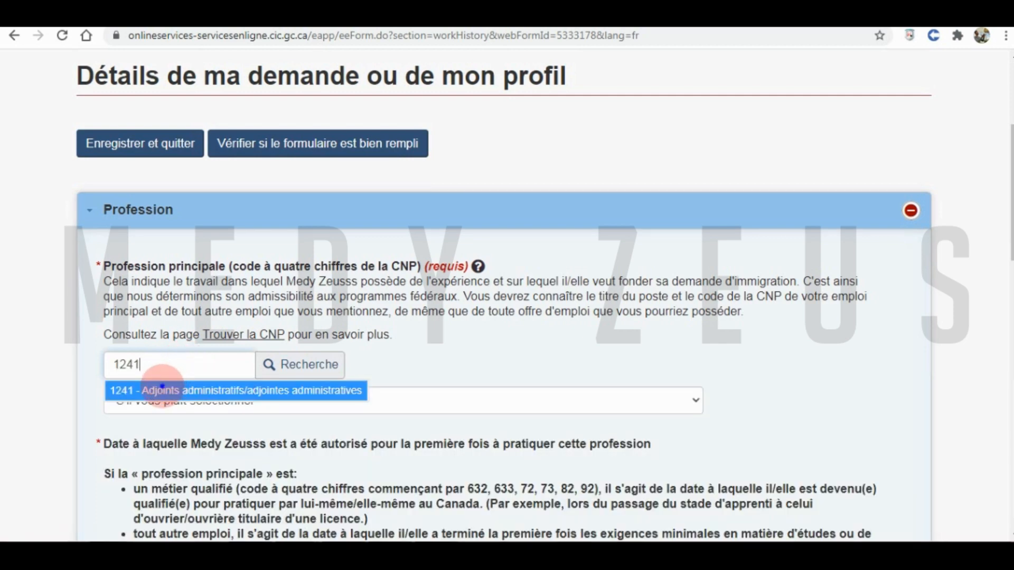
pyautogui.click(159, 390)
pyautogui.scroll(-3, 417, 370)
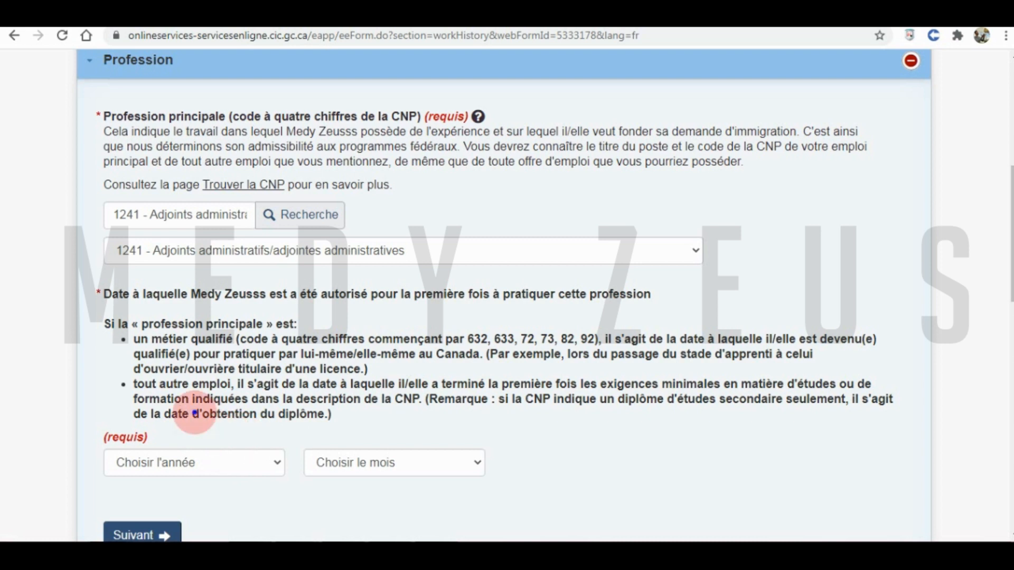
pyautogui.moveTo(192, 414); pyautogui.dragTo(324, 415)
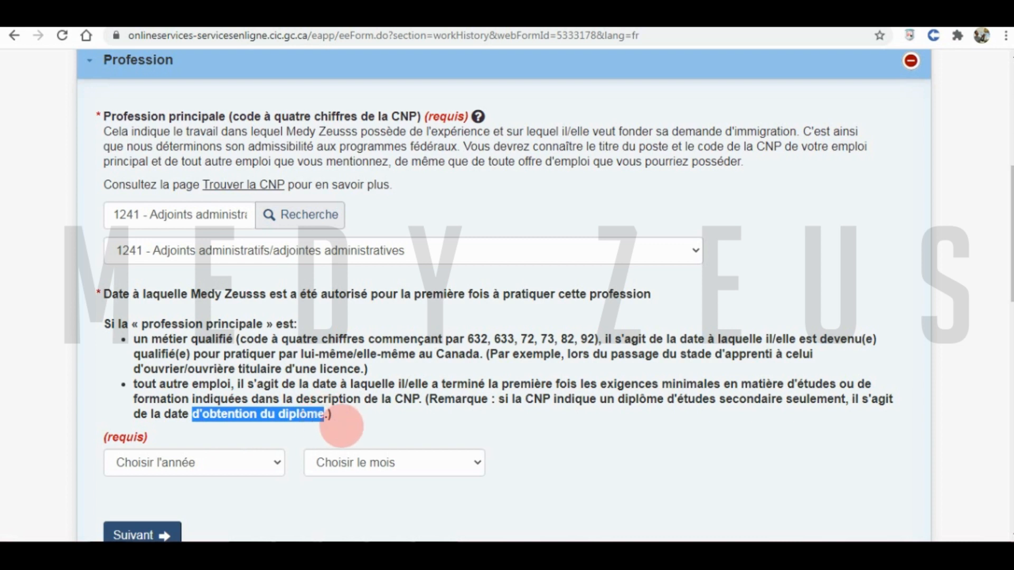
pyautogui.click(351, 409)
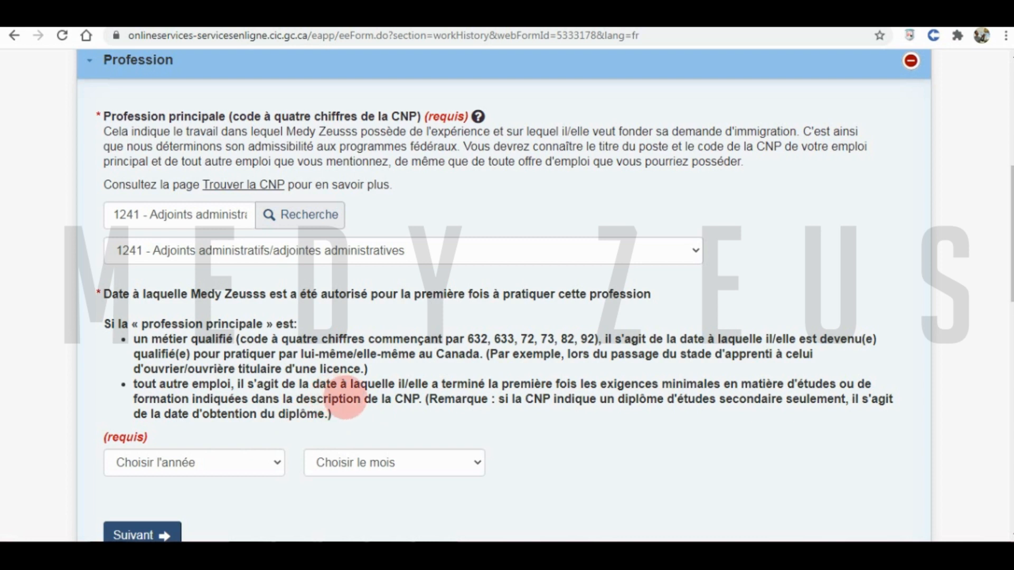
pyautogui.click(245, 465)
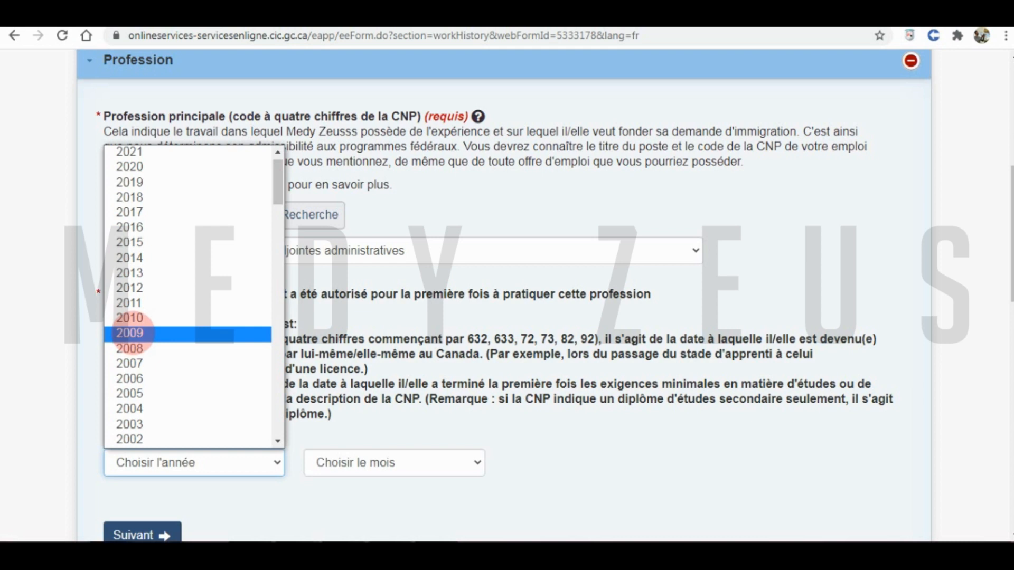
# - After trying 2009 and 2010, set the authorization date to juin 2011 and continue
pyautogui.click(129, 333)
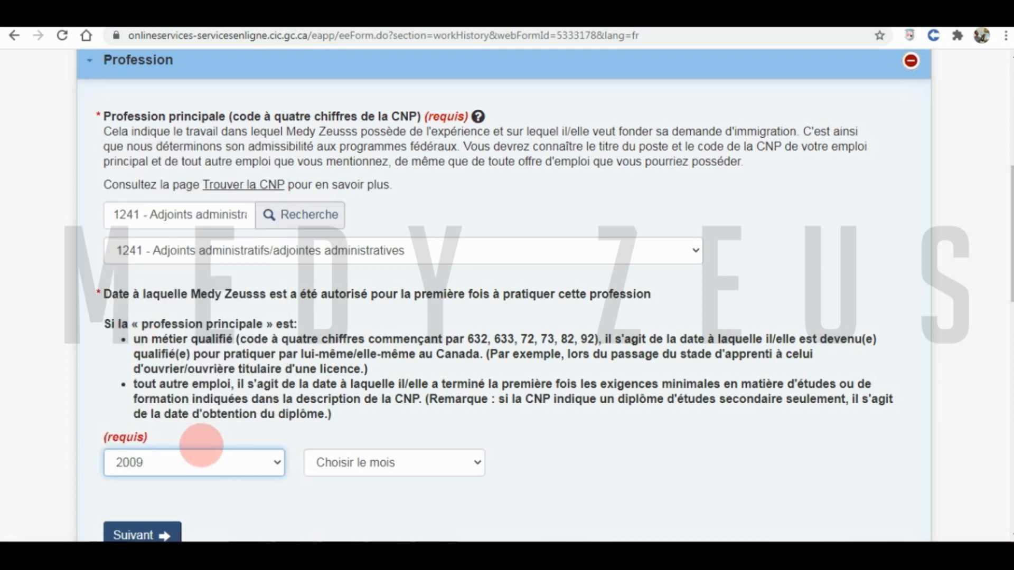
pyautogui.moveTo(193, 414); pyautogui.dragTo(317, 415)
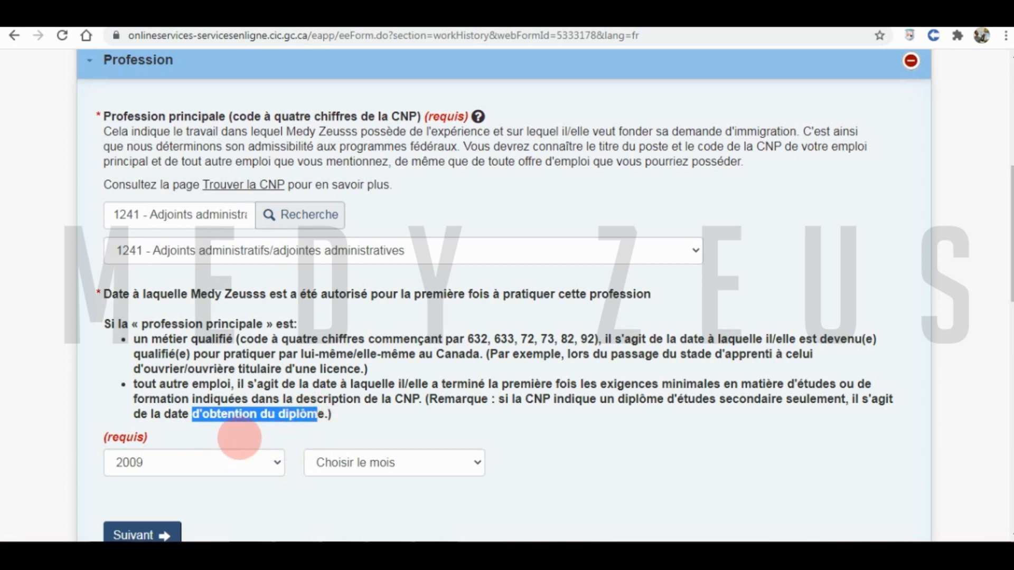
pyautogui.click(190, 461)
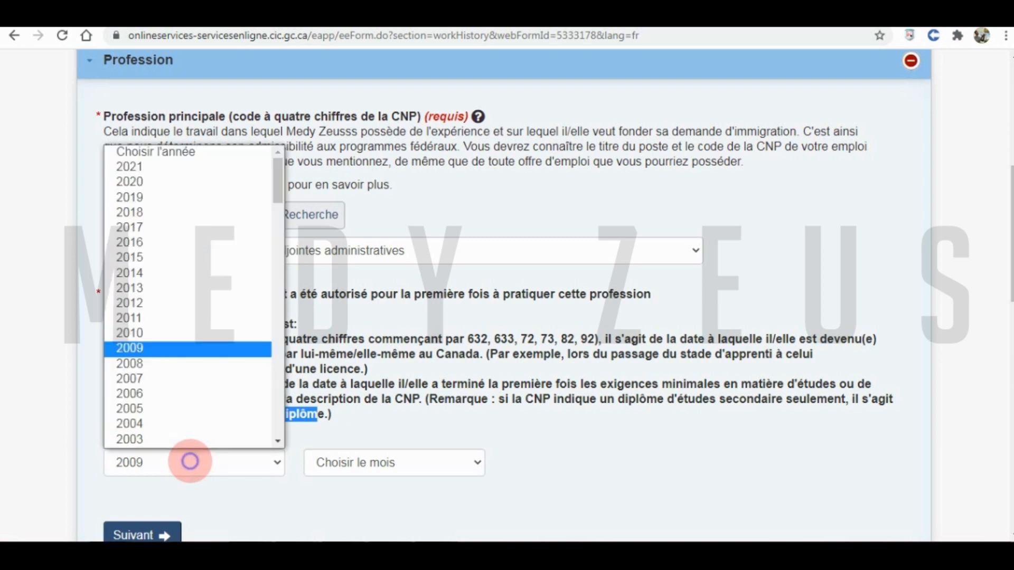
pyautogui.click(156, 303)
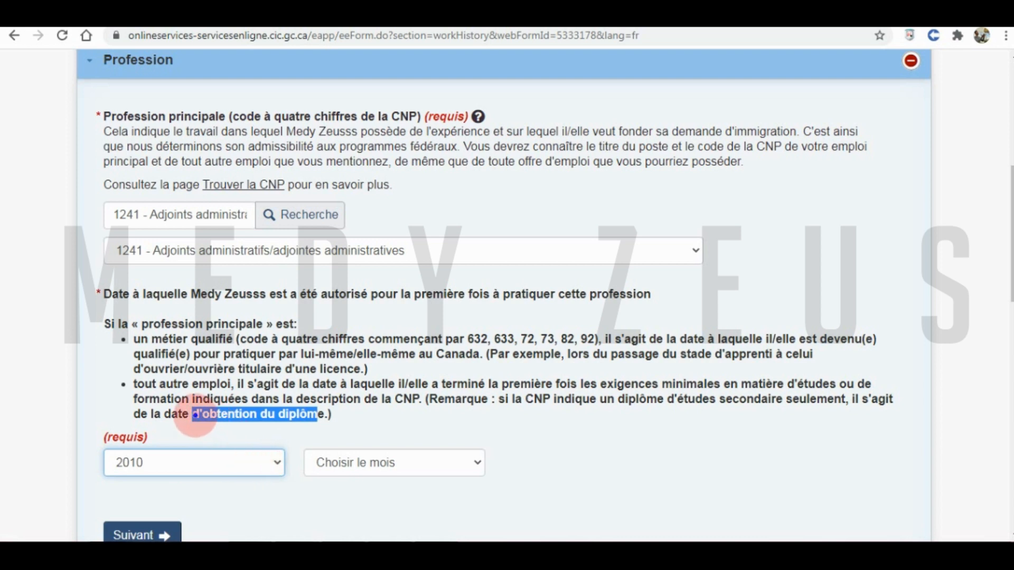
pyautogui.click(195, 415)
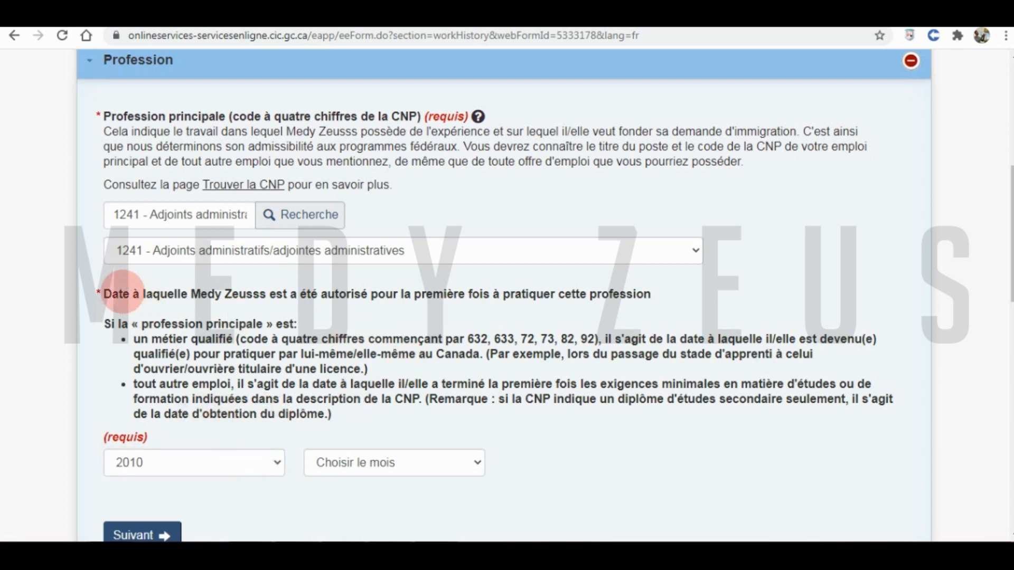
pyautogui.moveTo(103, 292); pyautogui.dragTo(651, 296)
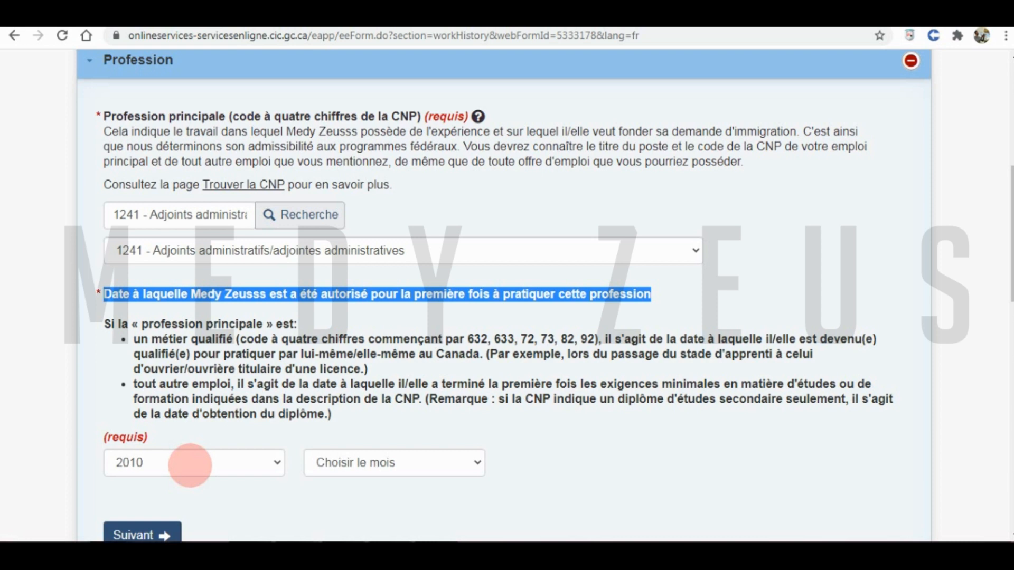
pyautogui.click(195, 463)
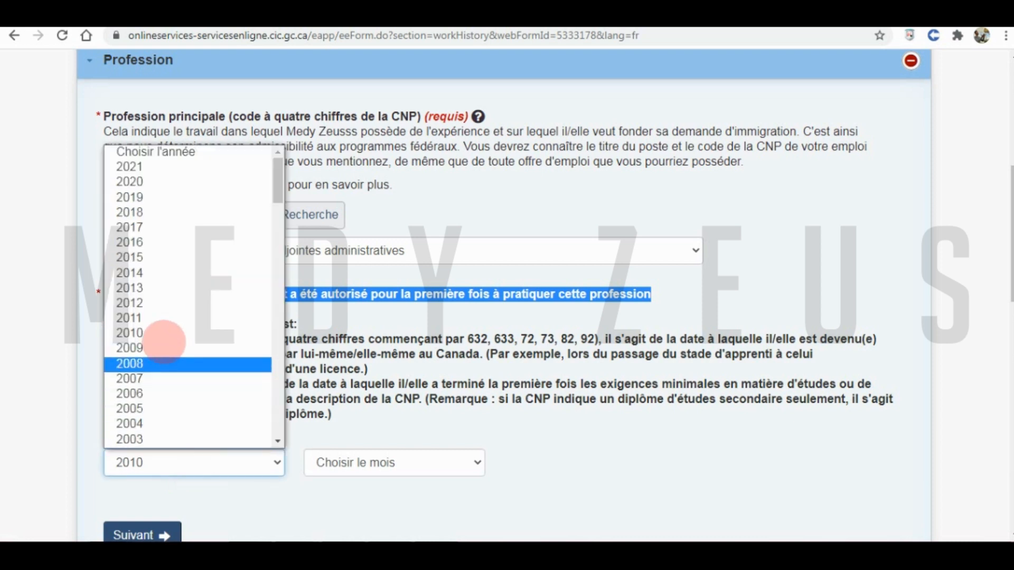
pyautogui.click(148, 318)
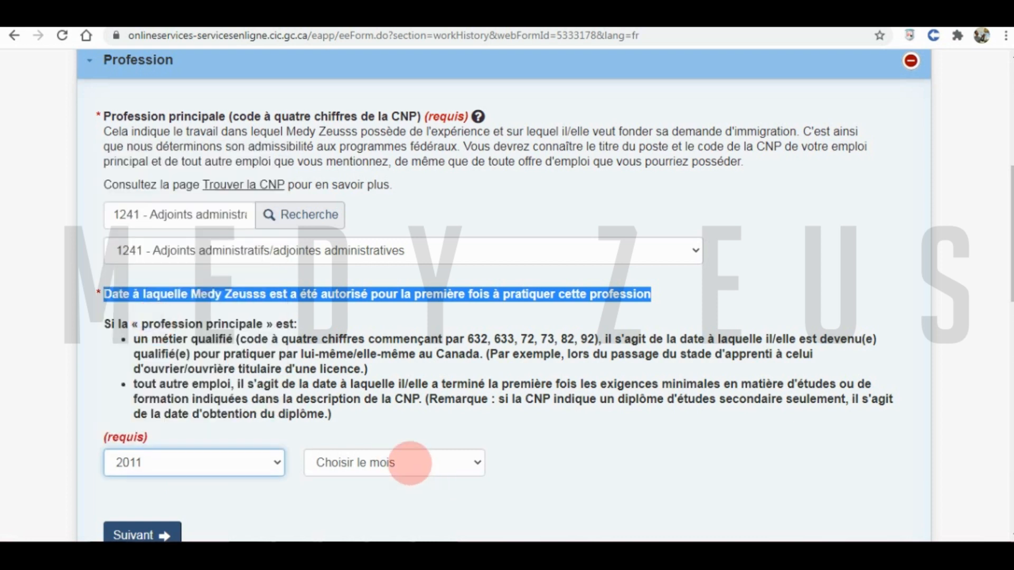
pyautogui.click(410, 463)
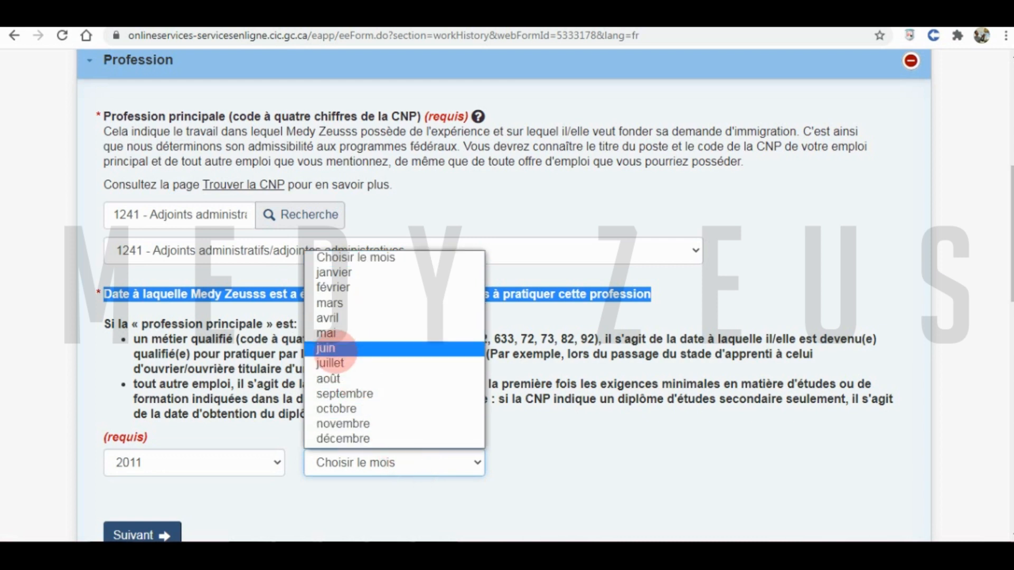
pyautogui.click(336, 348)
pyautogui.click(254, 433)
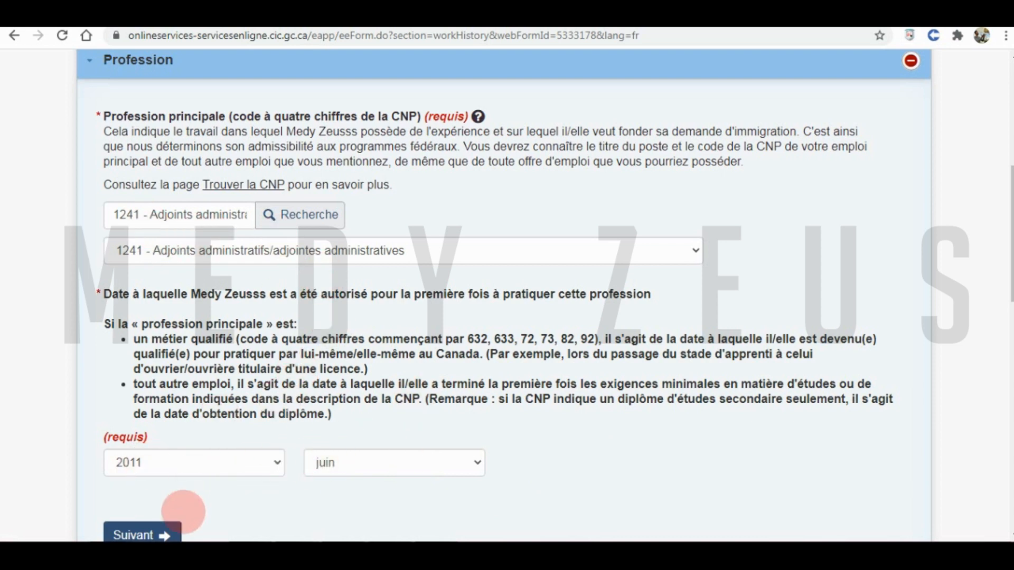
pyautogui.scroll(-2, 154, 492)
pyautogui.click(157, 460)
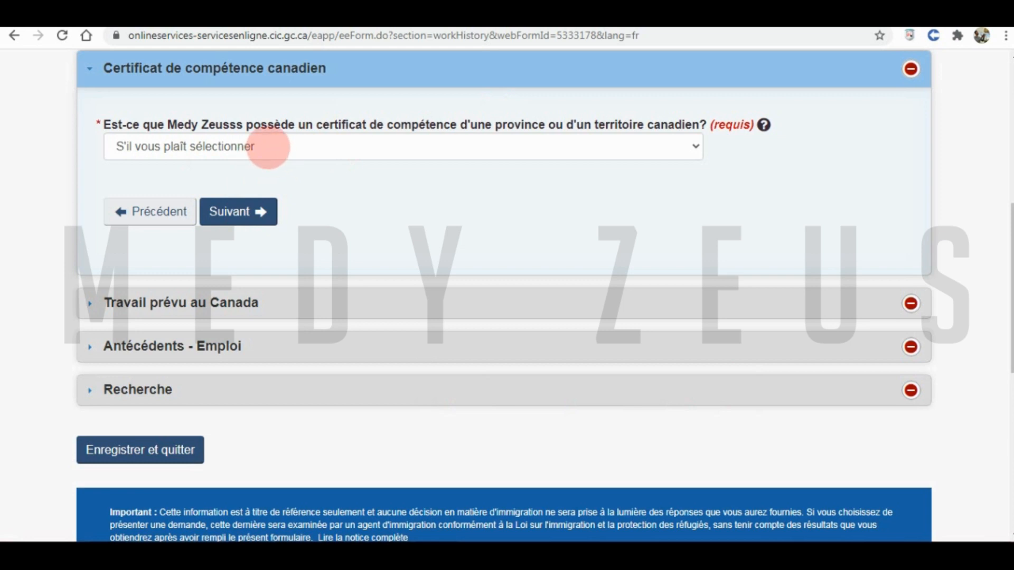
# - Answer Non to both the Canadian certificate of competence and Canadian job offer questions
pyautogui.click(268, 147)
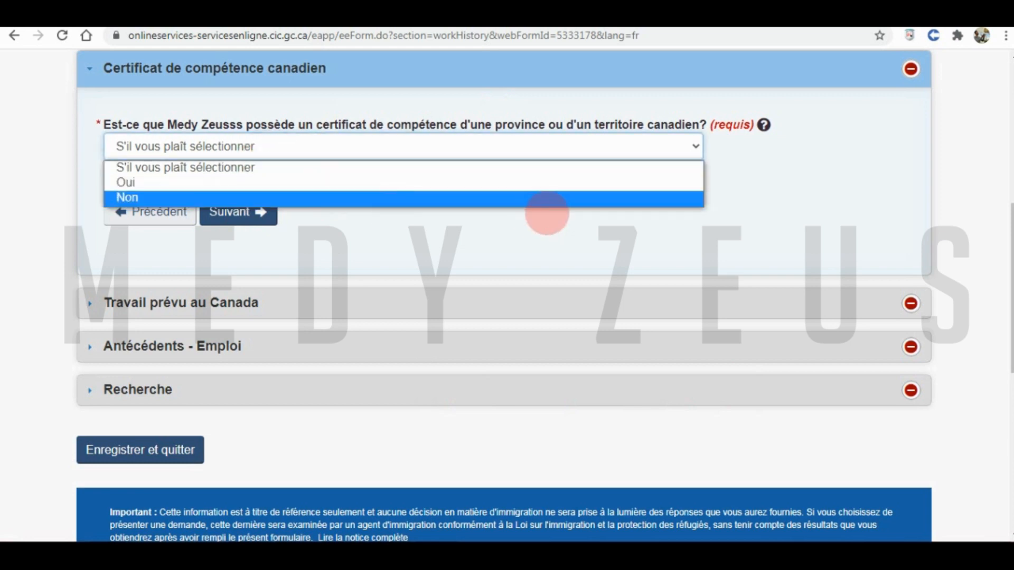
pyautogui.click(521, 195)
pyautogui.click(228, 213)
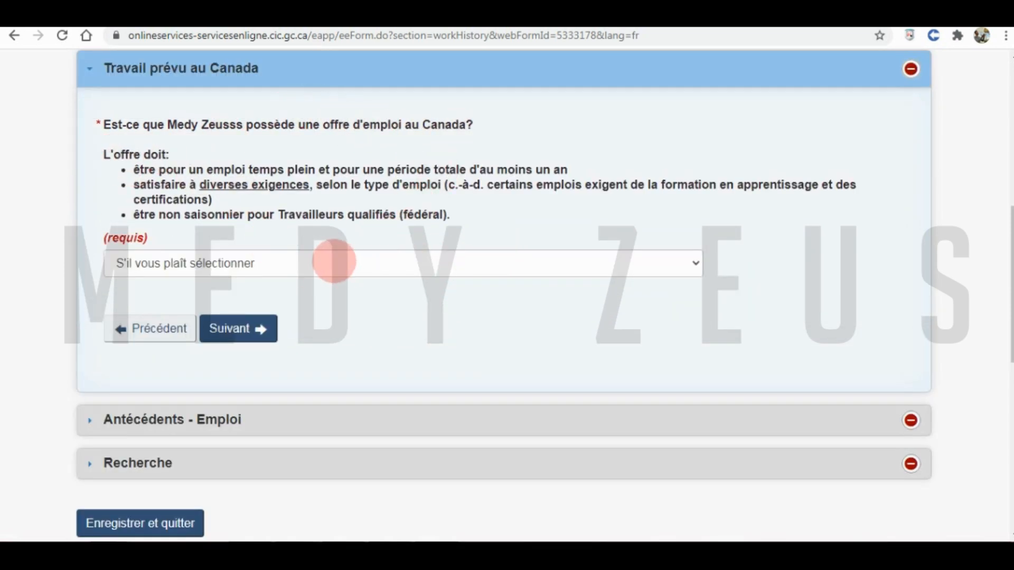
pyautogui.click(335, 262)
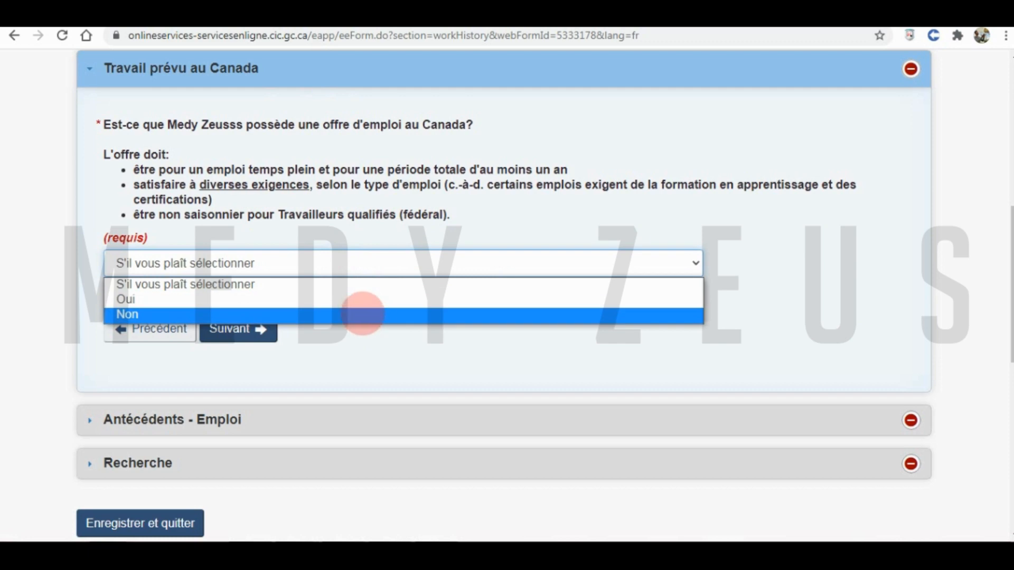
pyautogui.click(362, 314)
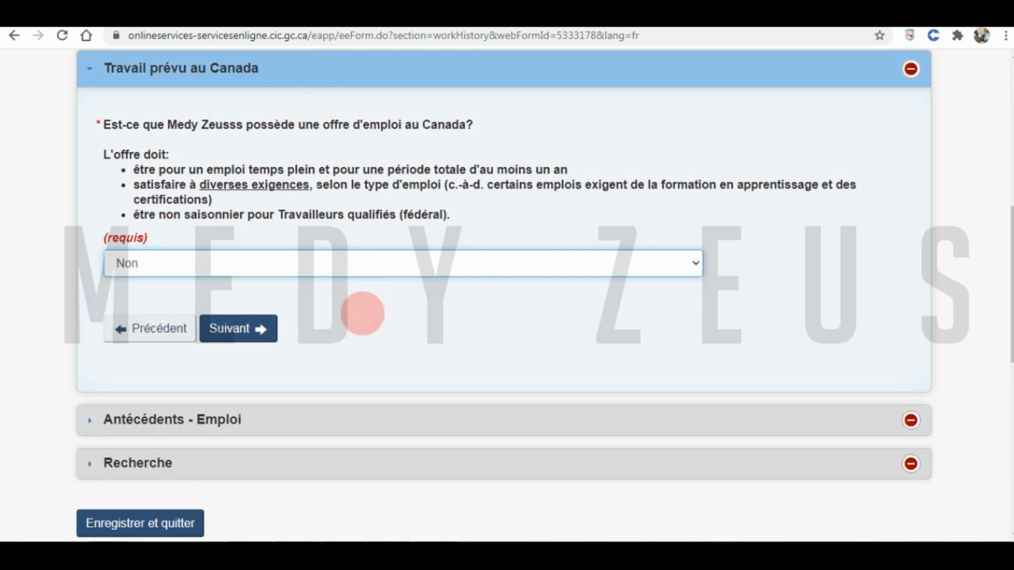
pyautogui.click(248, 327)
pyautogui.scroll(3, 482, 367)
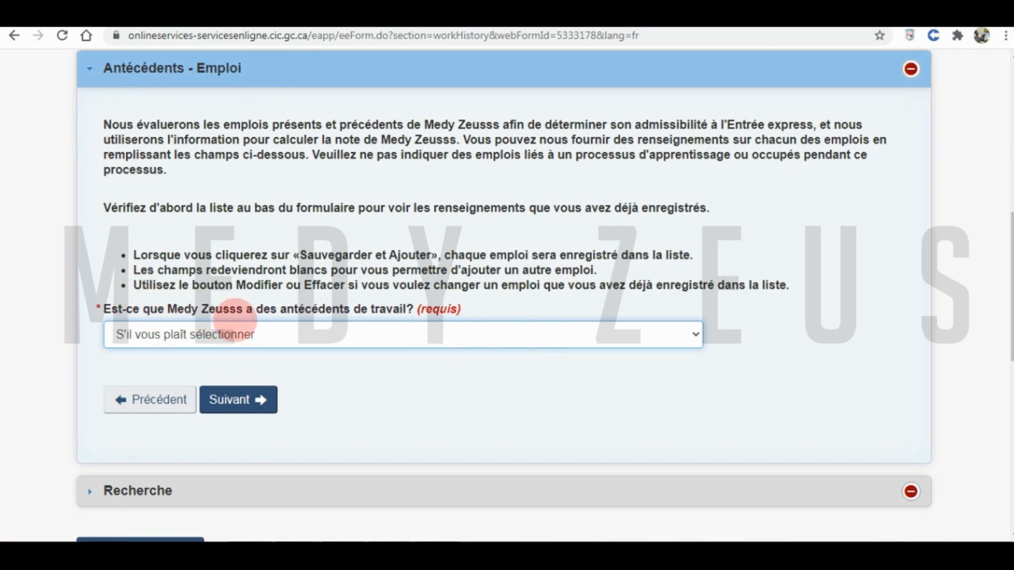
# - Answer Oui to having work history and set the job period janvier 2012 to septembre 2016
pyautogui.click(372, 334)
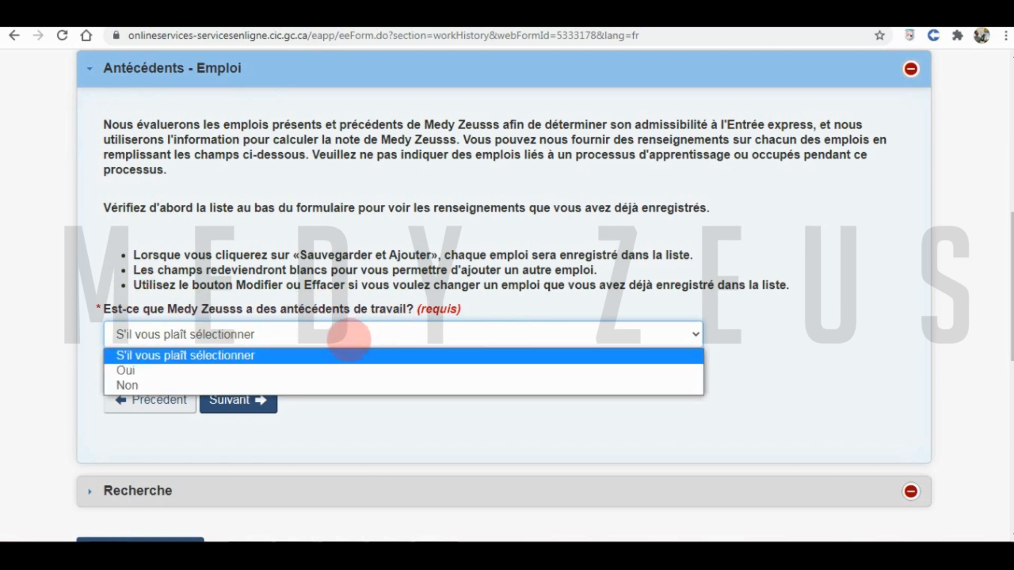
pyautogui.click(298, 369)
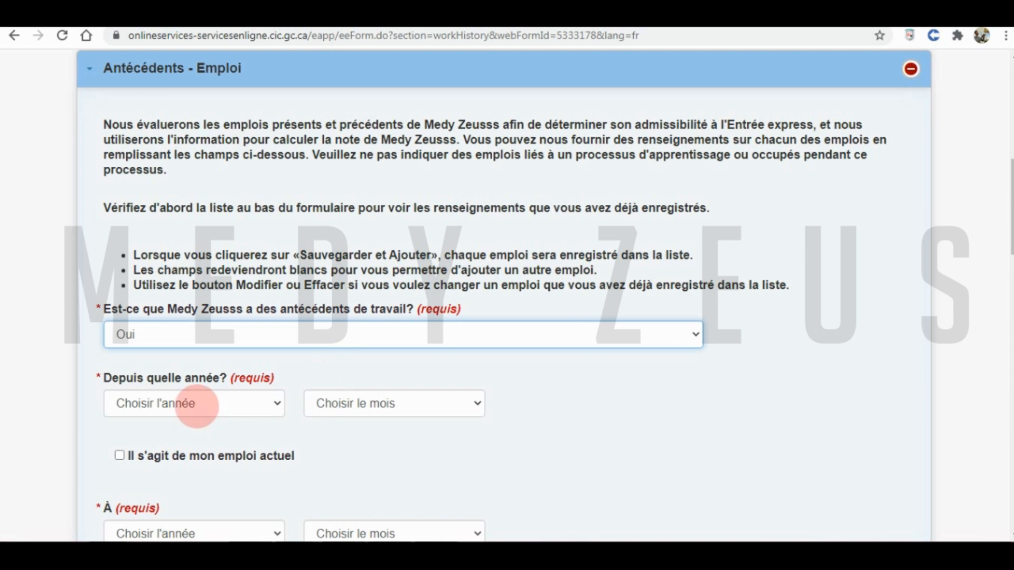
pyautogui.click(196, 404)
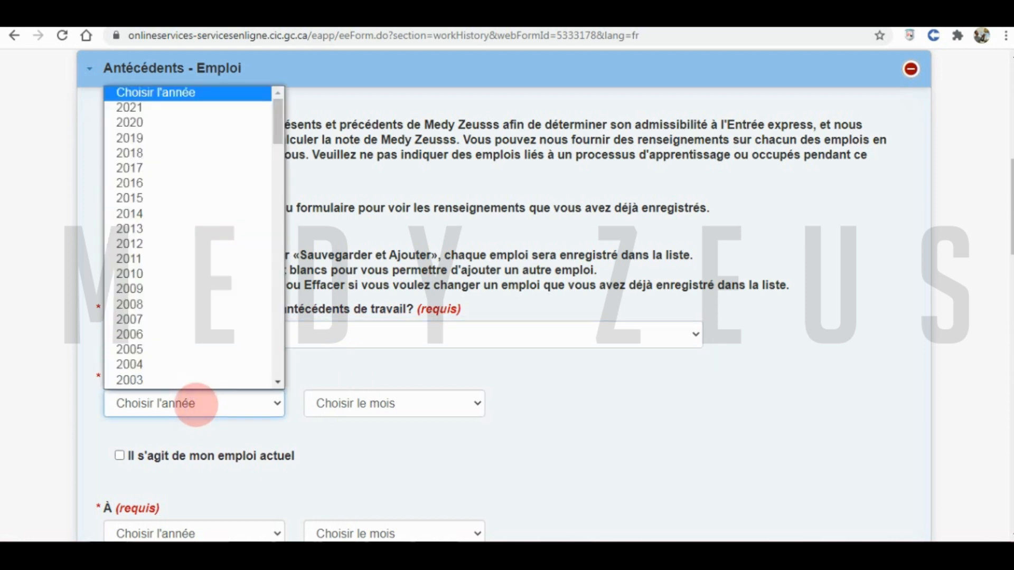
pyautogui.click(156, 216)
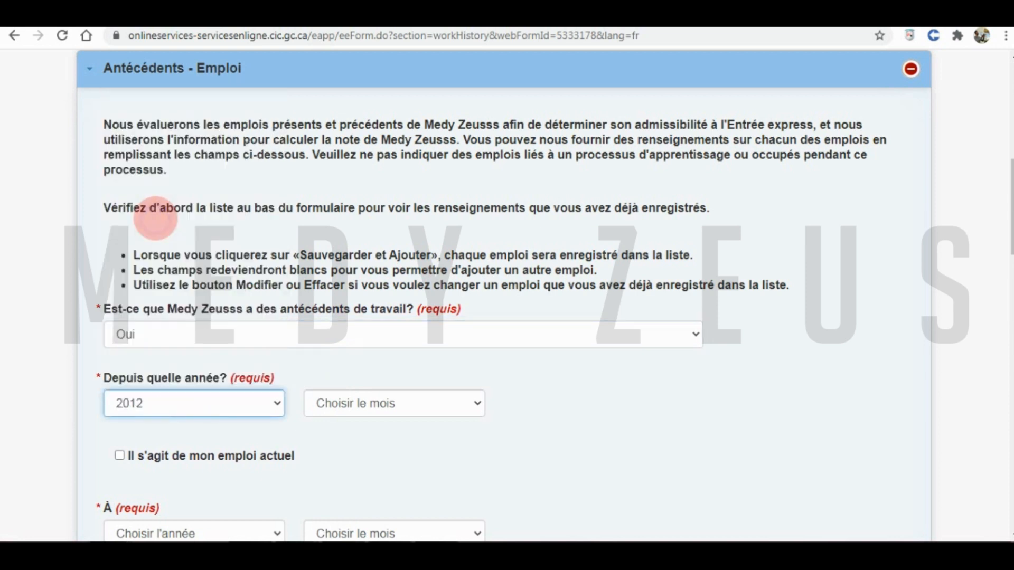
pyautogui.click(337, 406)
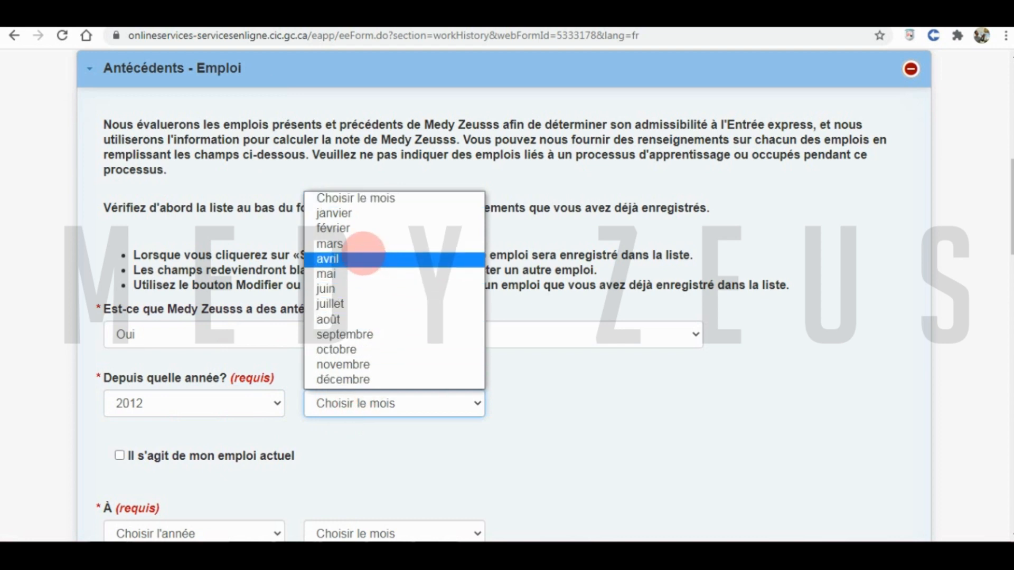
pyautogui.click(364, 212)
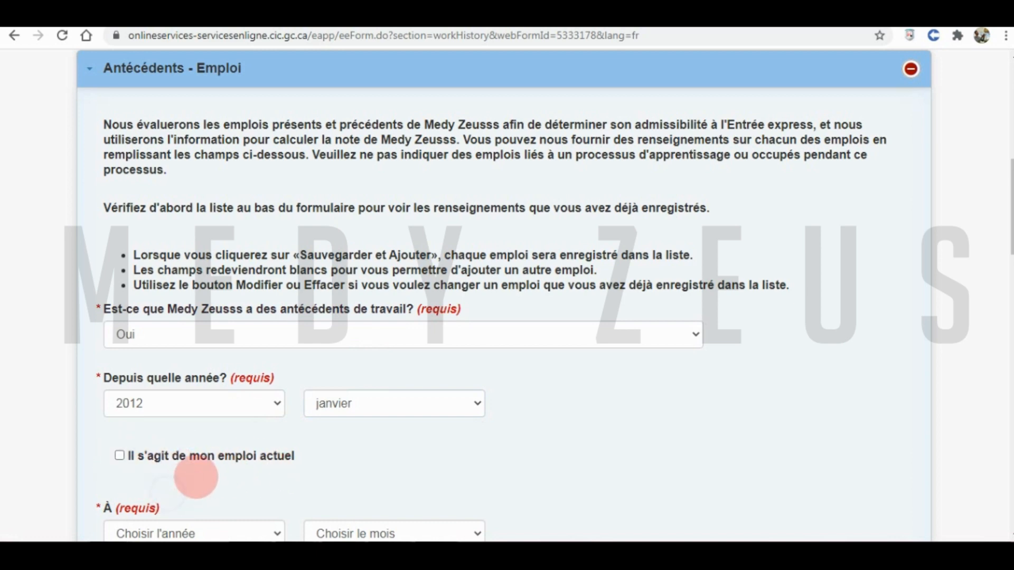
pyautogui.scroll(-1, 196, 477)
pyautogui.click(157, 464)
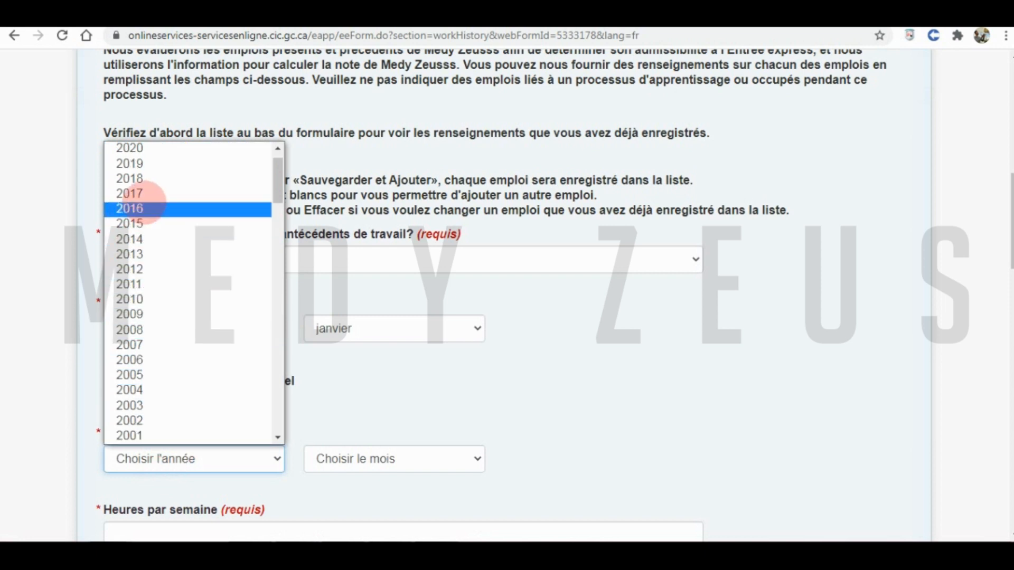
pyautogui.click(146, 208)
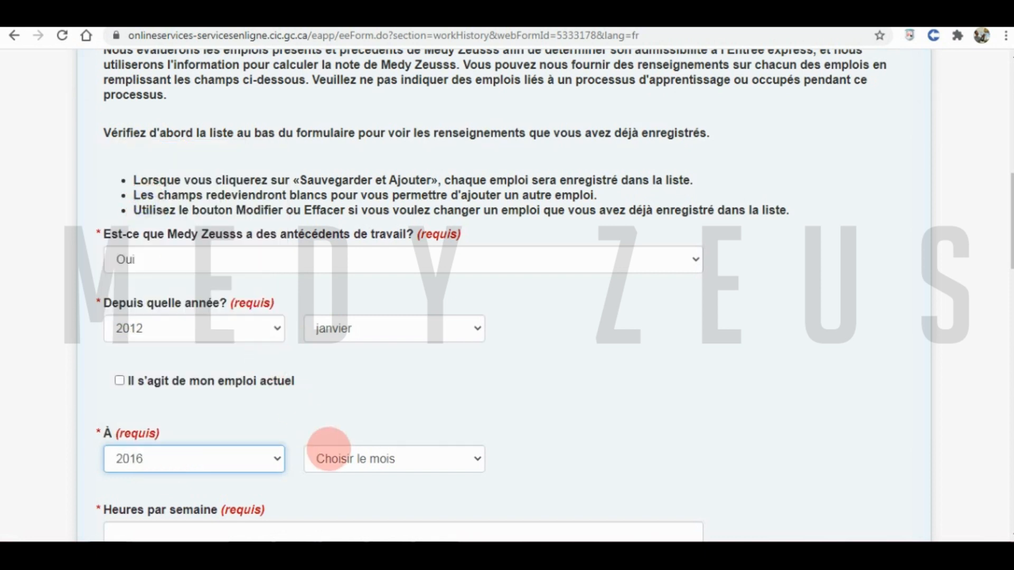
pyautogui.click(336, 459)
pyautogui.click(364, 390)
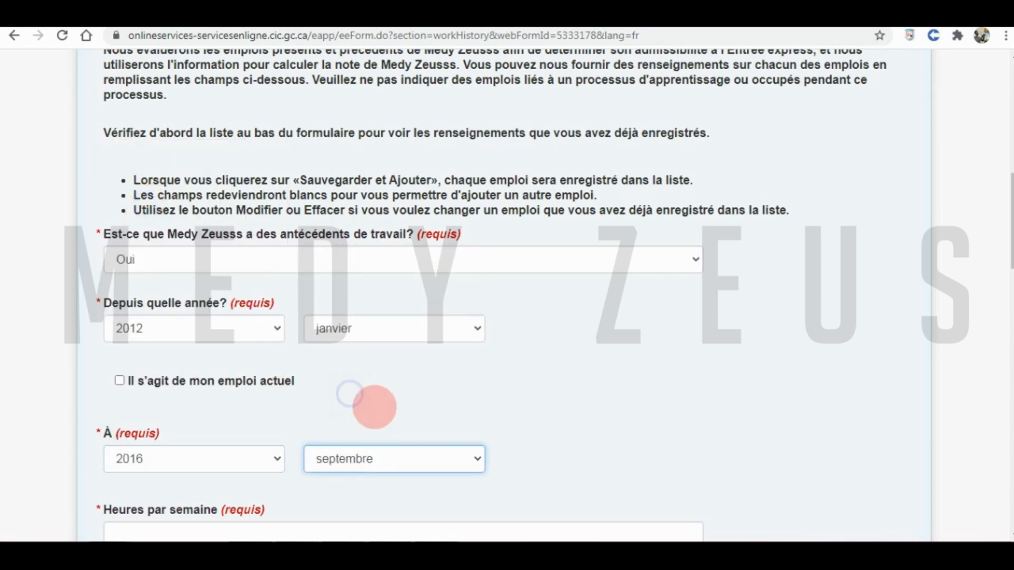
# - Enter 35 hours per week and NOC code 1241 for the job
pyautogui.scroll(-1, 376, 407)
pyautogui.click(187, 461)
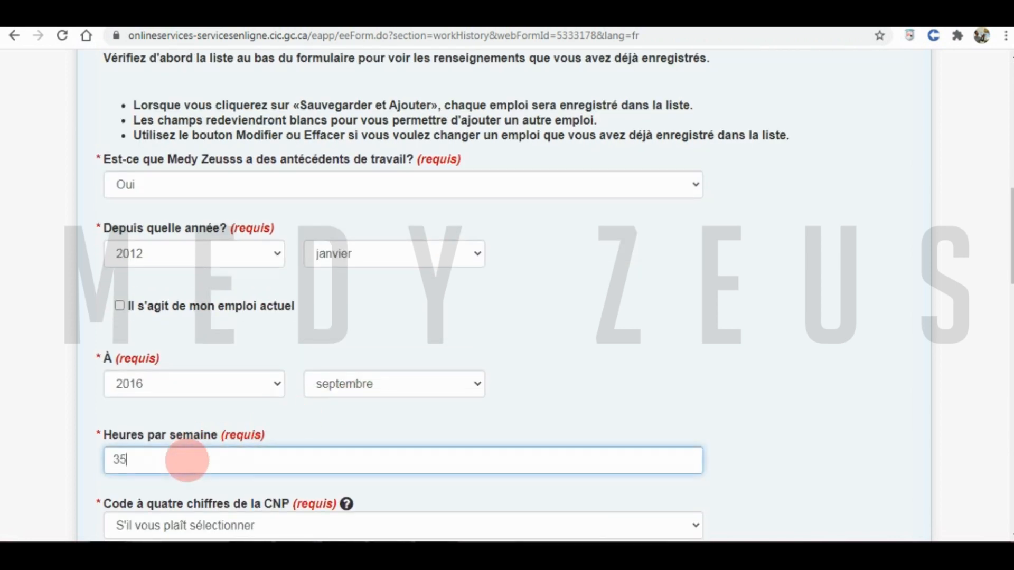
pyautogui.click(257, 523)
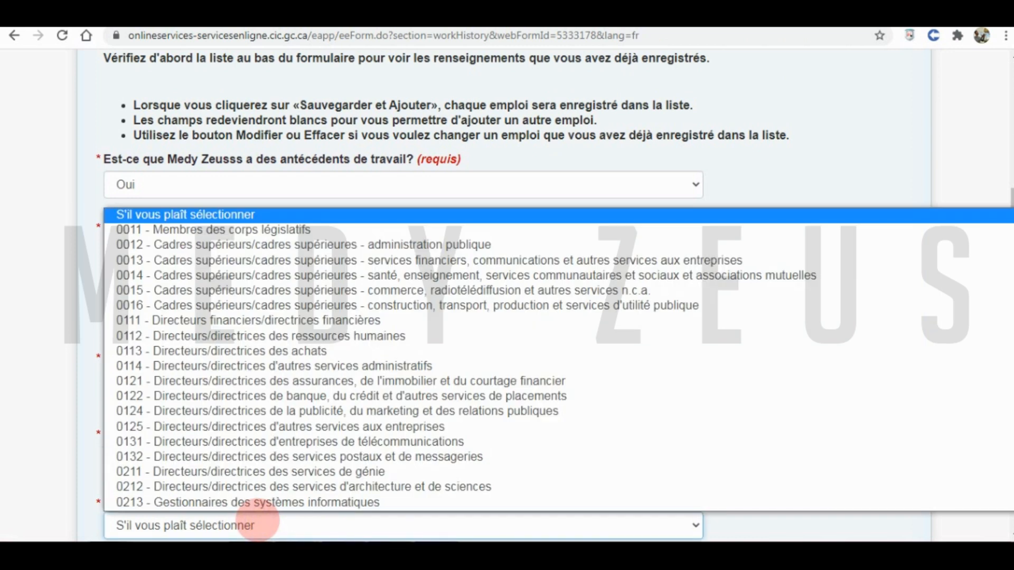
pyautogui.write('1241 - Adjoints administratifs/adjointes administratives')
pyautogui.press('Return')
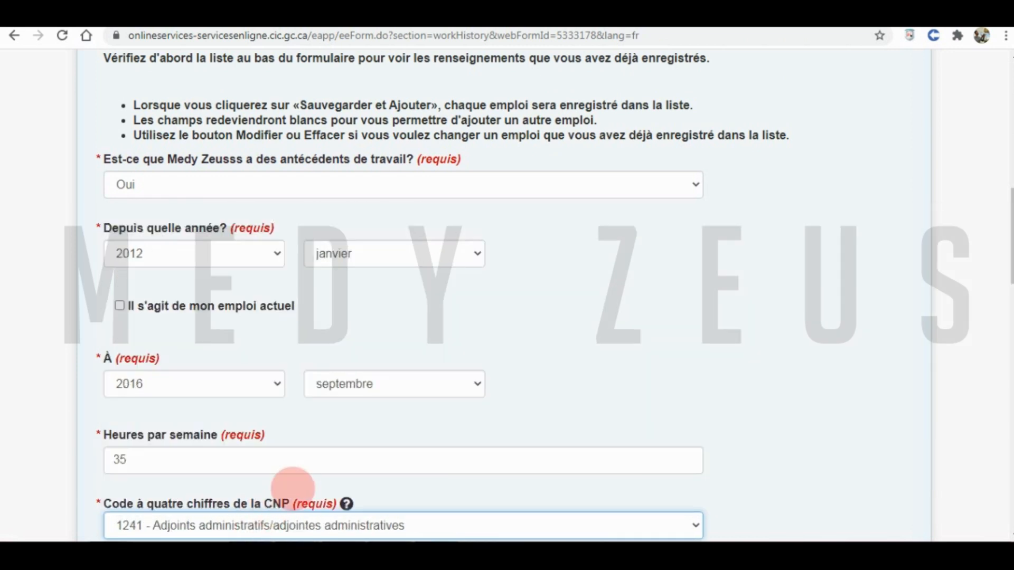
pyautogui.click(296, 489)
pyautogui.scroll(-3, 294, 486)
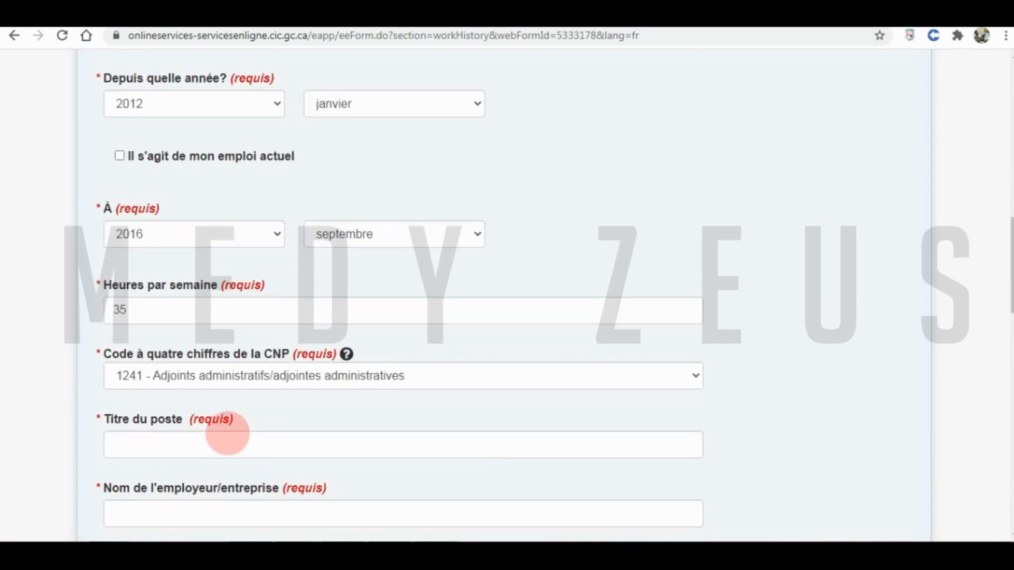
# - Enter title Adjoint administratif principal, employer Xbox, country Algérie, city Constantine, and save the job
pyautogui.click(212, 440)
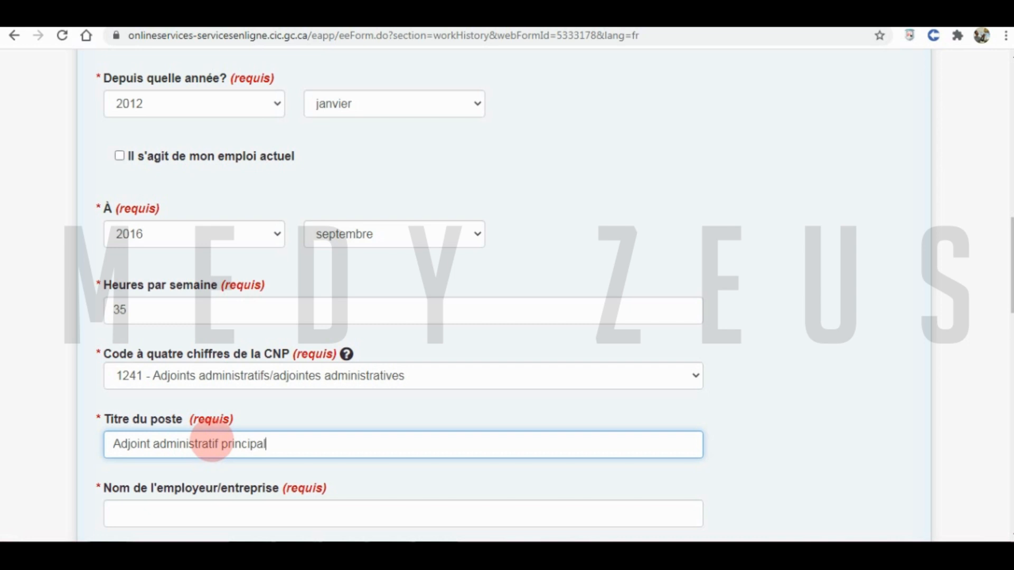
pyautogui.click(154, 505)
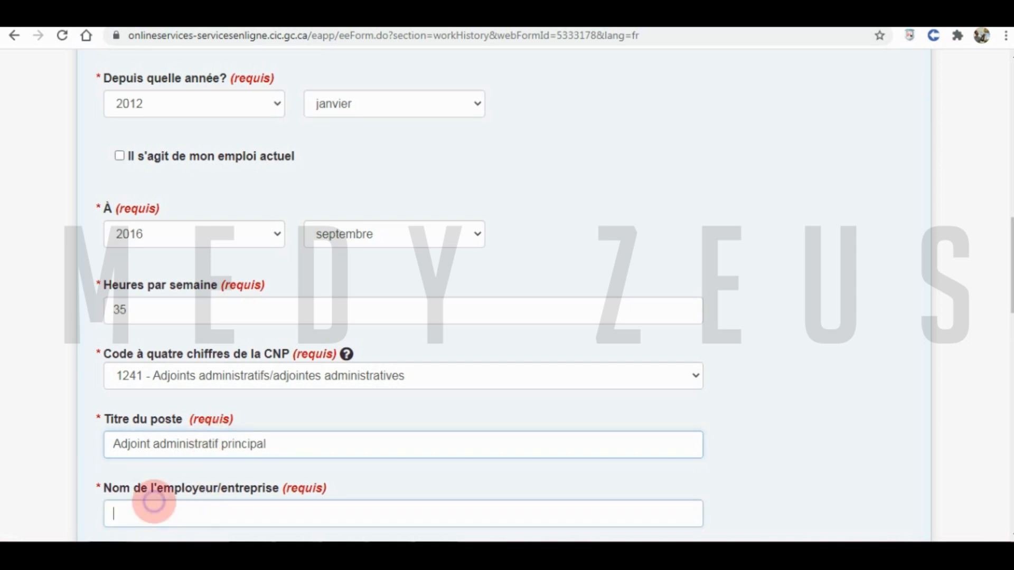
pyautogui.scroll(-1, 339, 459)
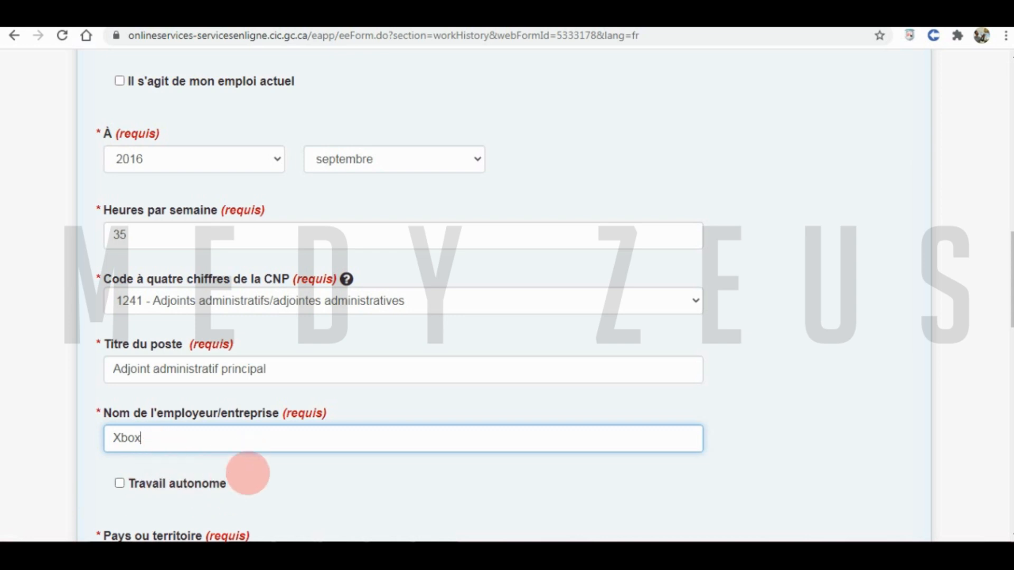
pyautogui.click(273, 482)
pyautogui.scroll(-3, 275, 482)
pyautogui.scroll(-2, 275, 482)
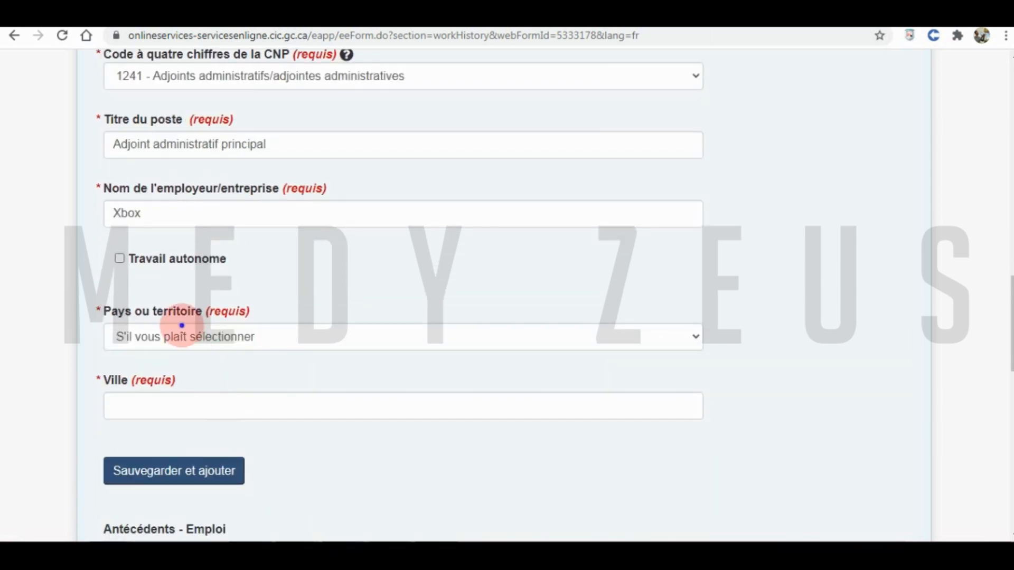
pyautogui.click(182, 337)
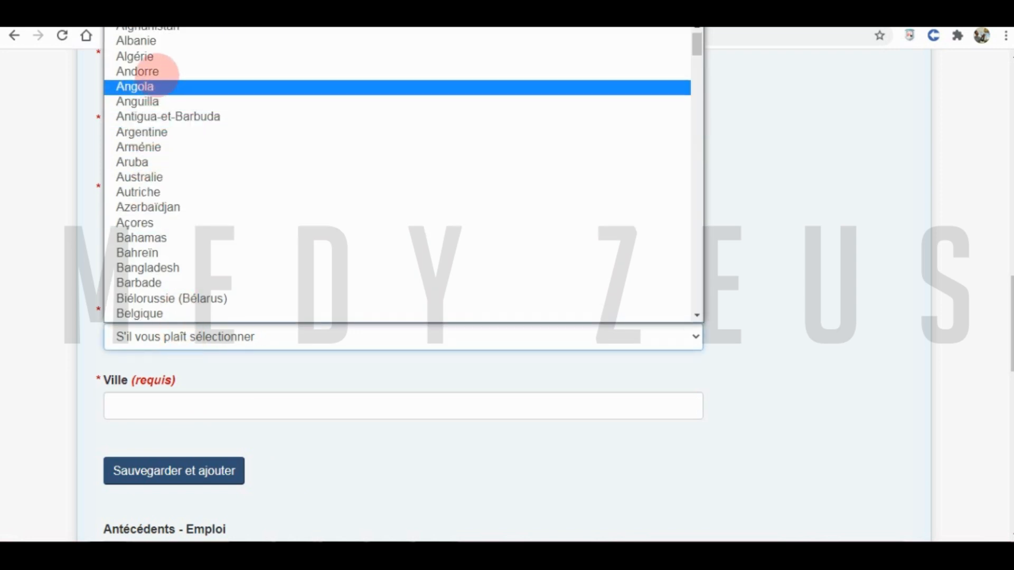
pyautogui.click(153, 56)
pyautogui.click(187, 406)
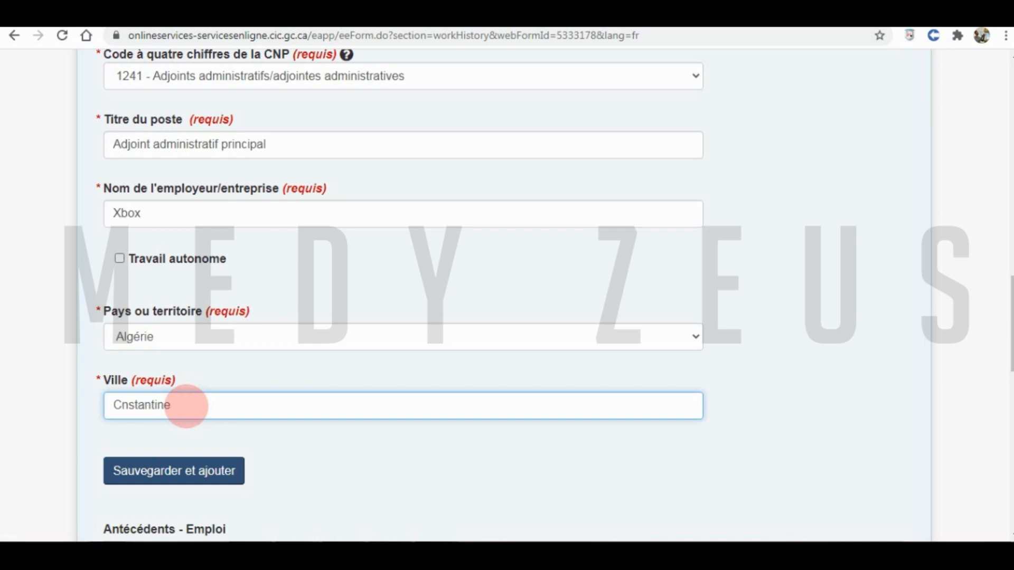
pyautogui.click(185, 471)
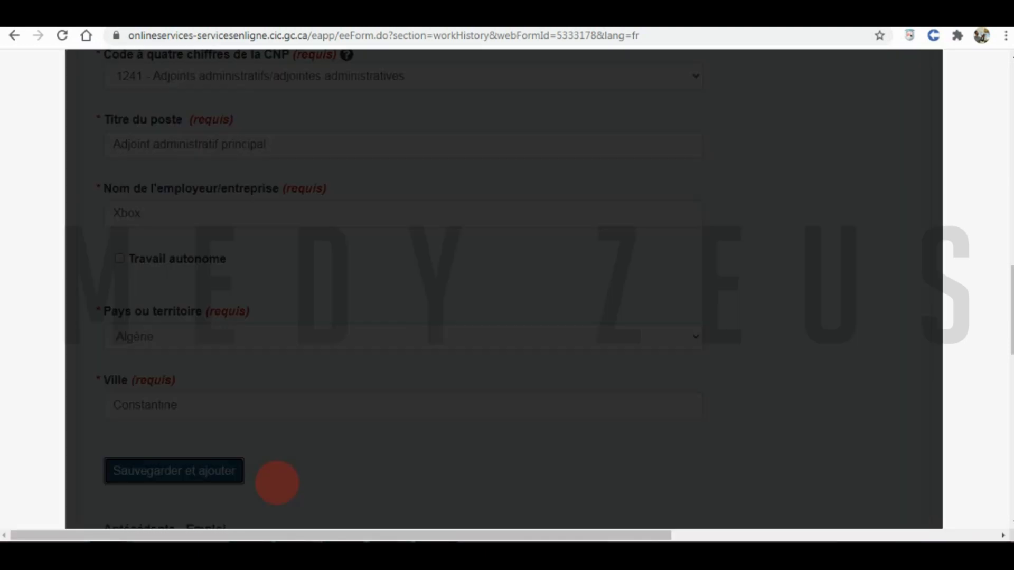
# - Continue to Recherche, answer Non to the research consent question, then save and quit the form
pyautogui.scroll(-4, 367, 416)
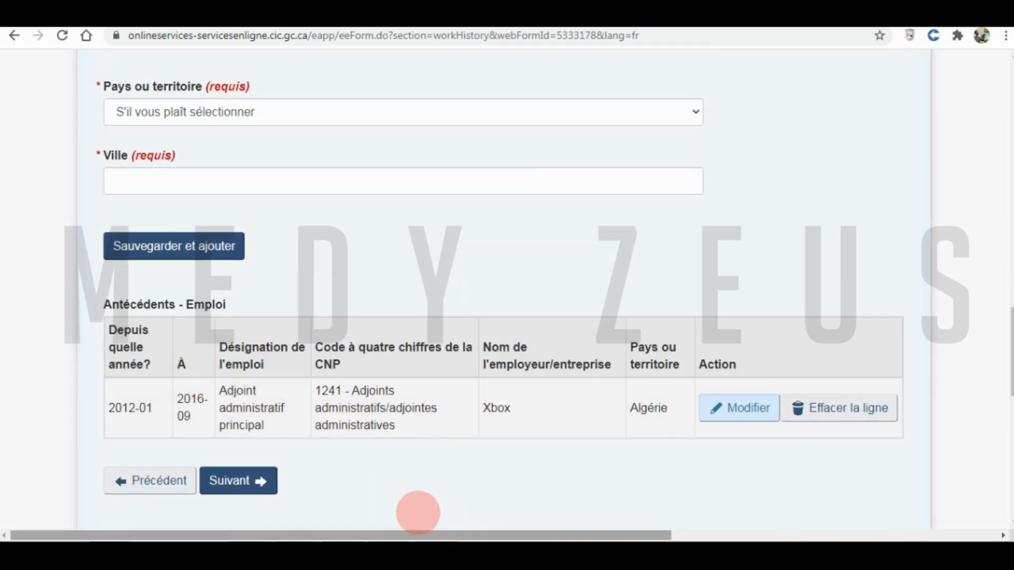
pyautogui.scroll(15, 420, 501)
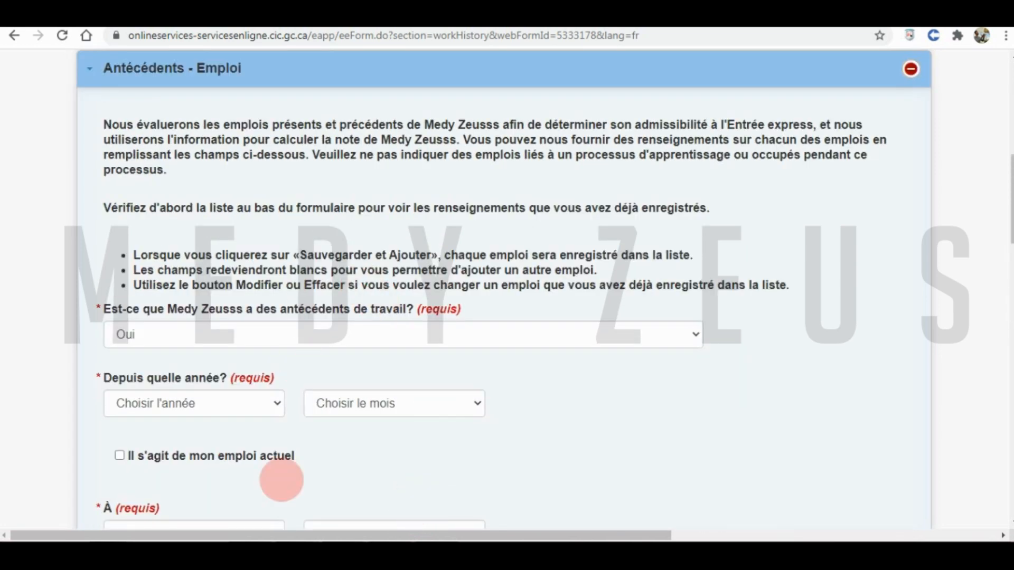
pyautogui.scroll(-14, 321, 369)
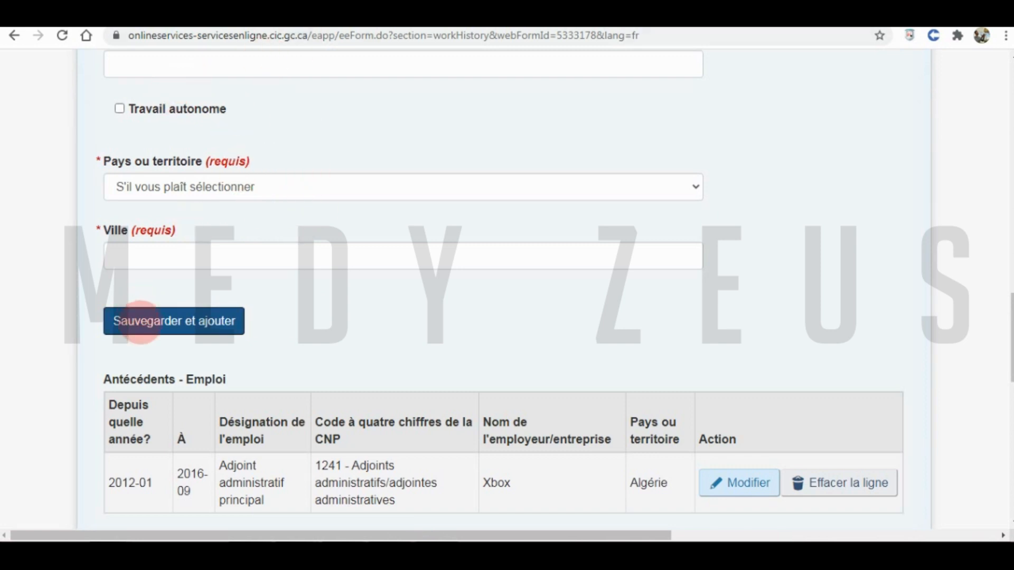
pyautogui.scroll(-3, 351, 292)
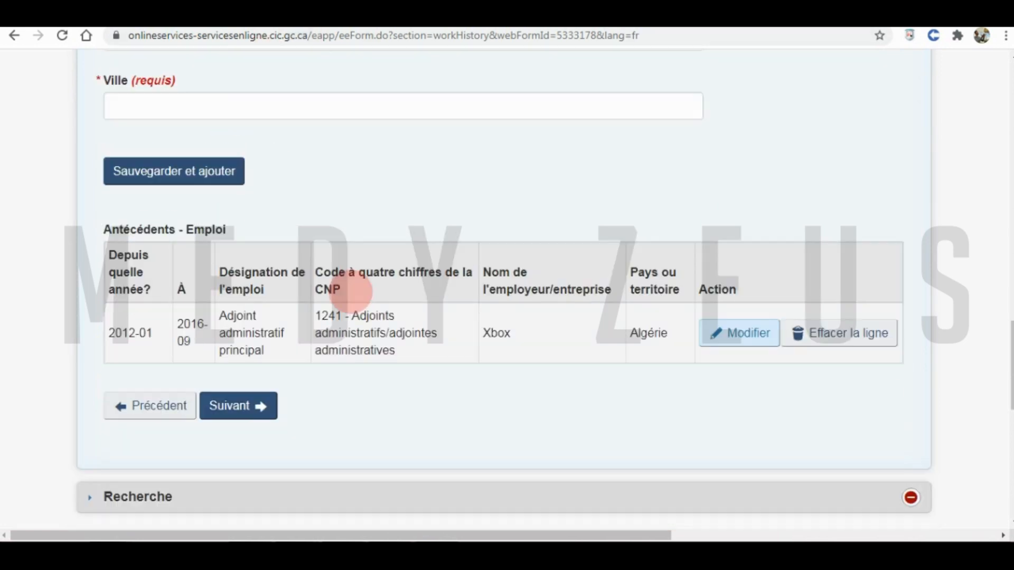
pyautogui.scroll(-2, 350, 292)
pyautogui.click(224, 335)
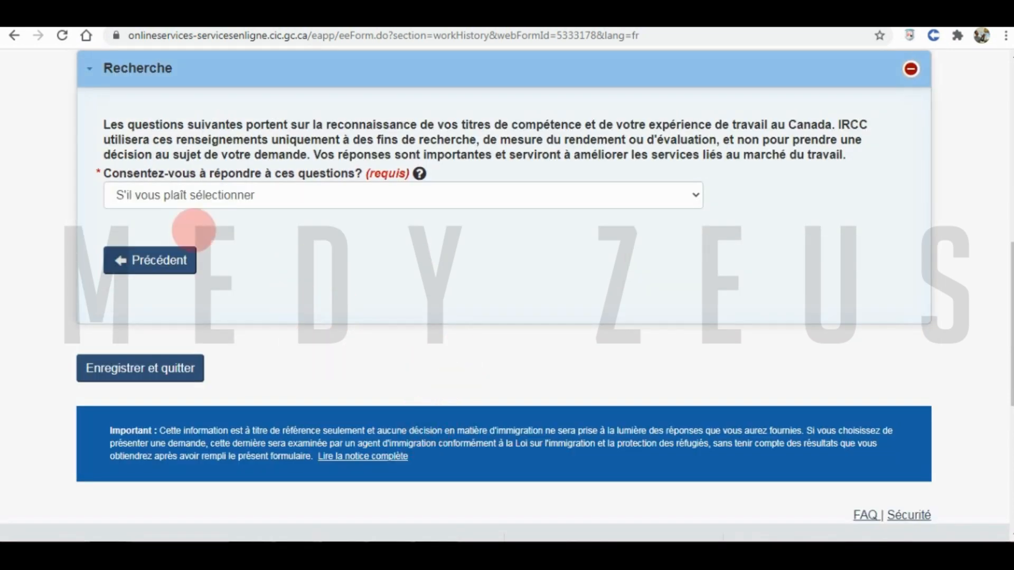
pyautogui.moveTo(211, 127); pyautogui.dragTo(735, 141)
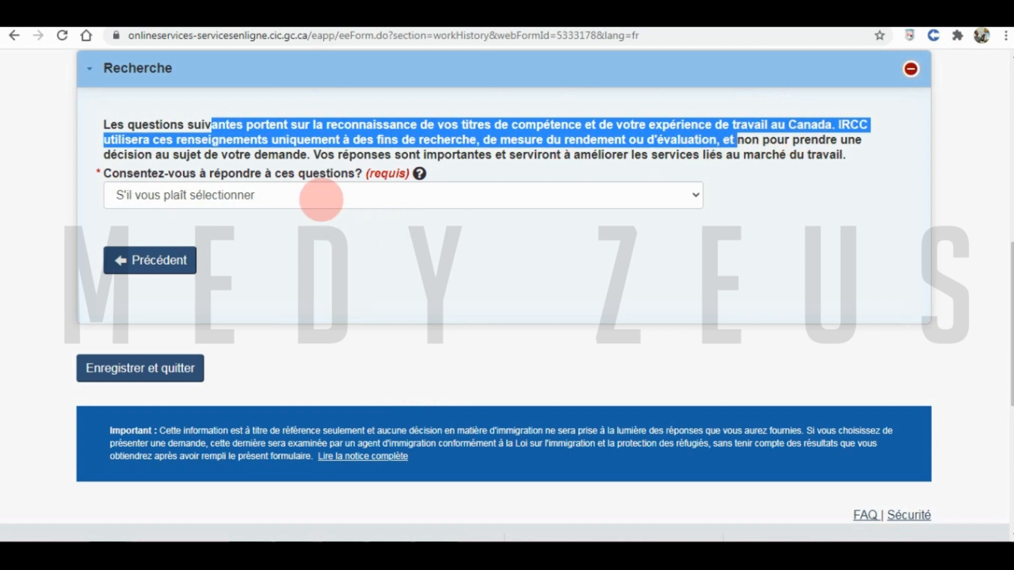
pyautogui.click(319, 199)
pyautogui.click(273, 249)
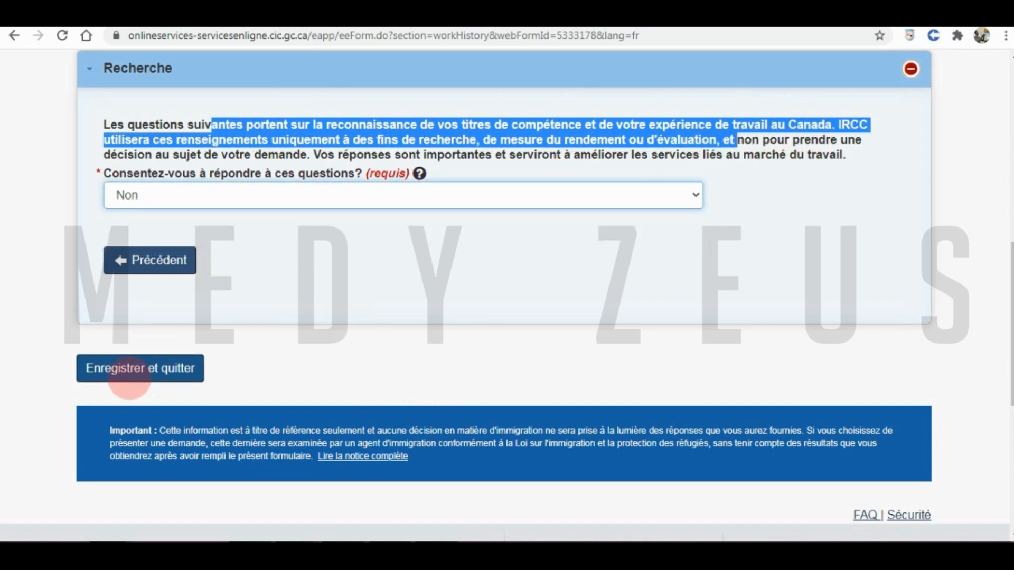
pyautogui.click(119, 366)
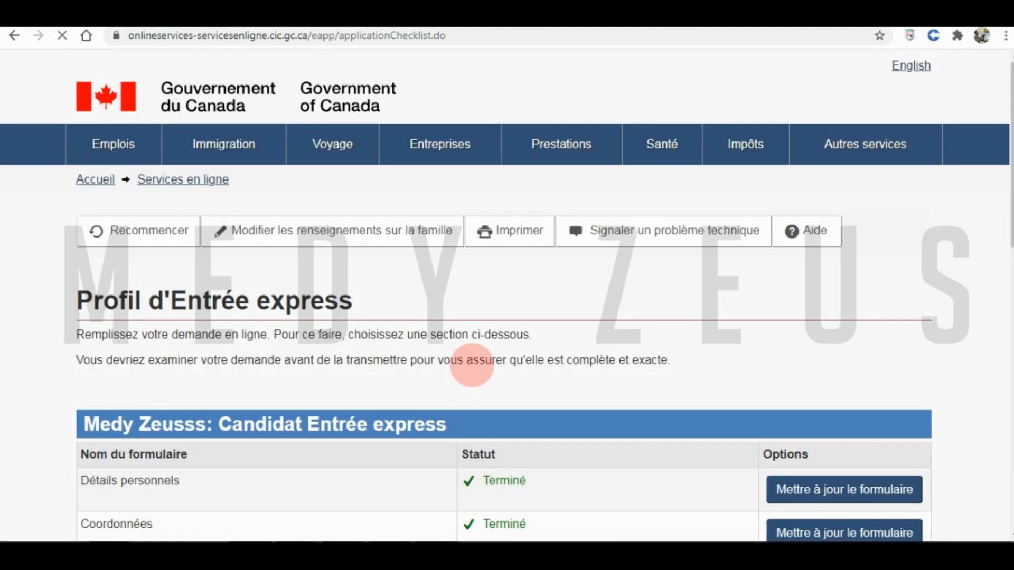
# - Continue past the checklist and choose J'accepte for the declaration and research consent
pyautogui.scroll(-5, 338, 400)
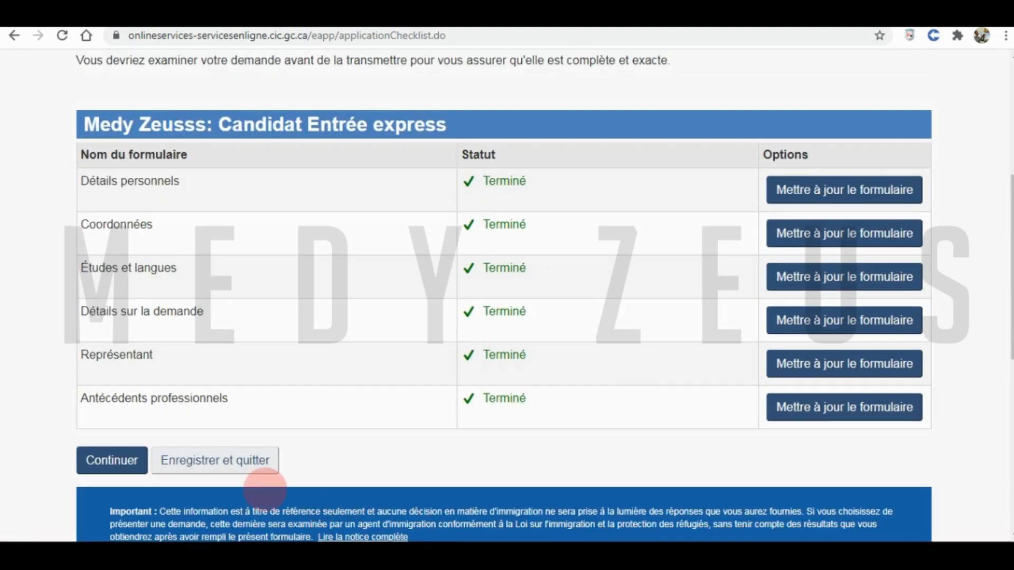
pyautogui.click(113, 461)
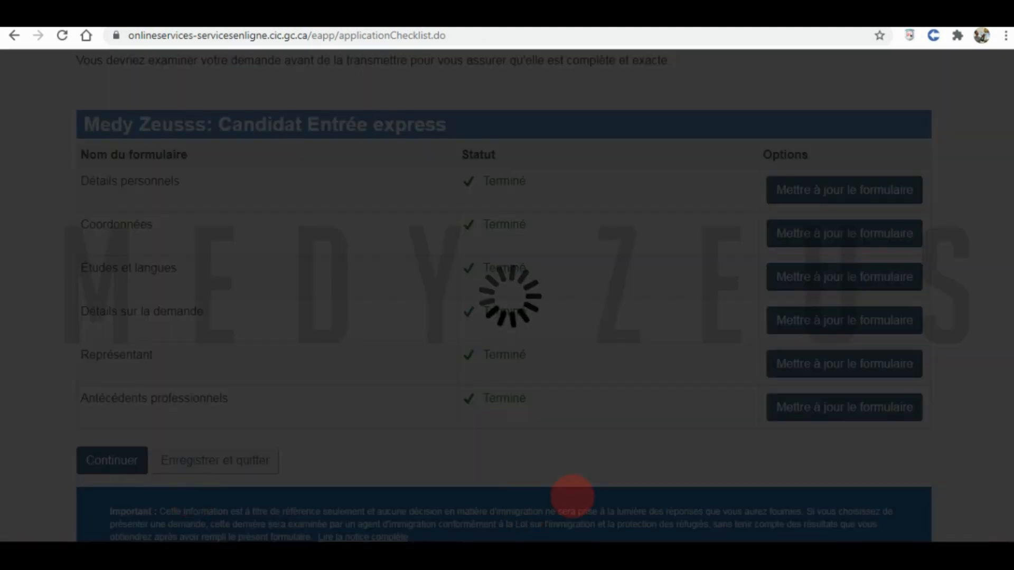
pyautogui.scroll(-7, 406, 375)
pyautogui.scroll(-12, 402, 378)
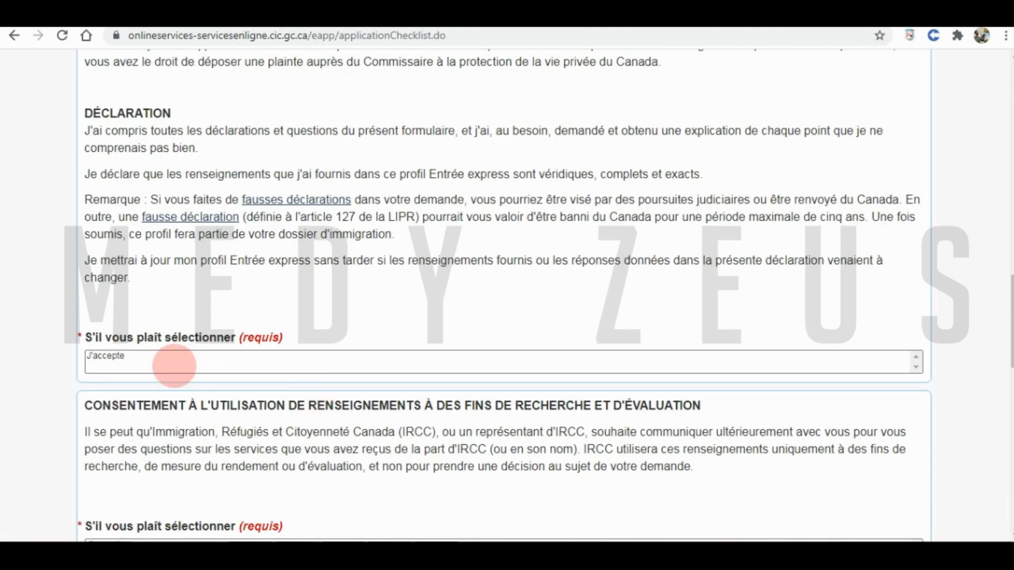
pyautogui.click(165, 357)
pyautogui.scroll(-6, 197, 351)
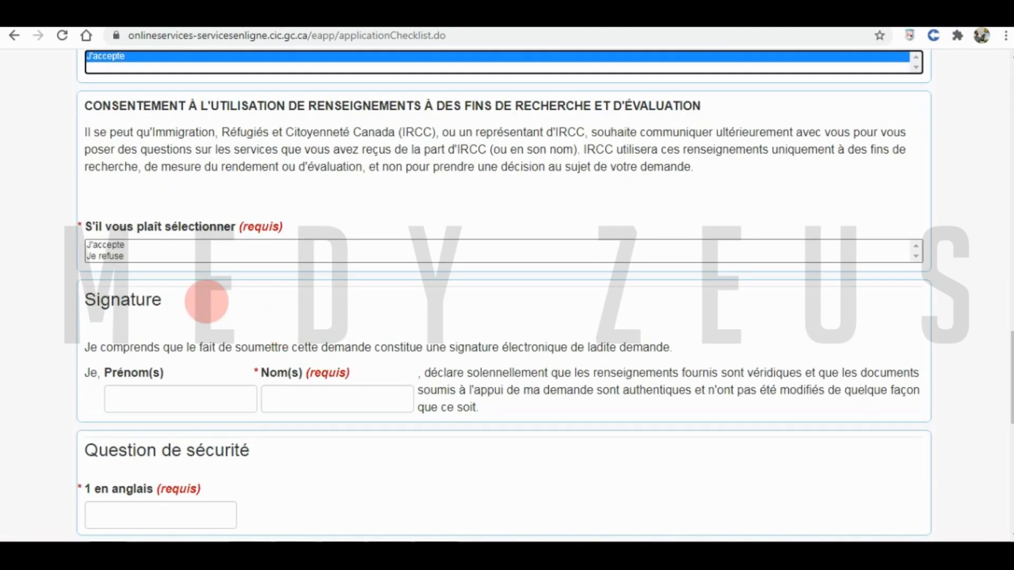
pyautogui.click(131, 246)
# - Fill in the signer's first and last names and security answer, sign, and submit the profile
pyautogui.click(166, 402)
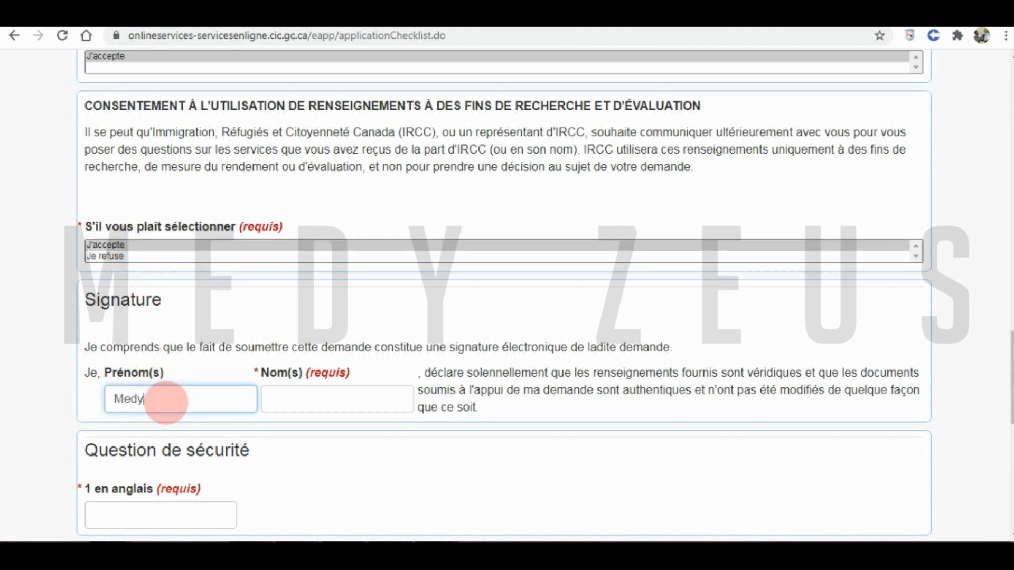
pyautogui.press('Tab')
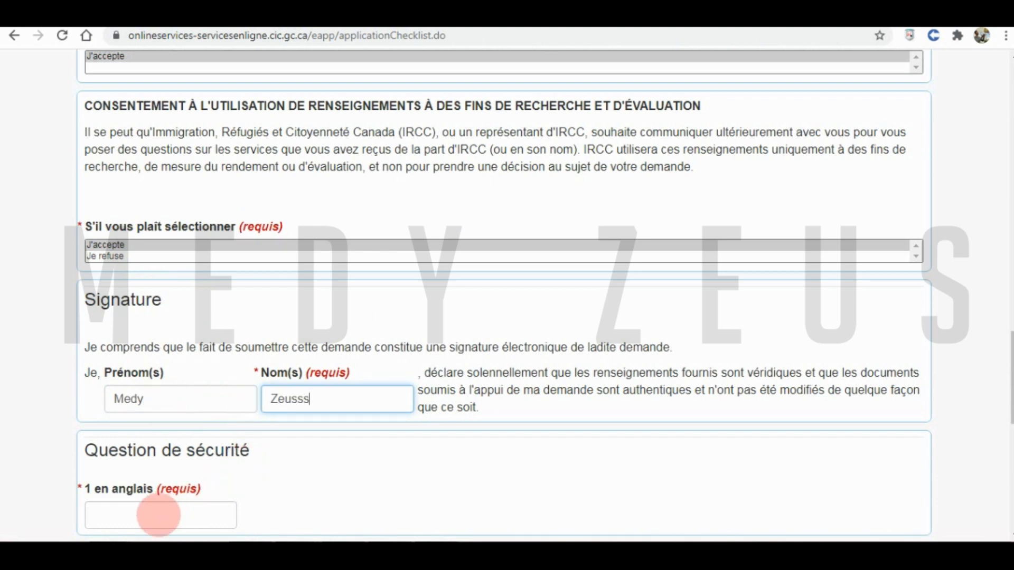
pyautogui.click(158, 514)
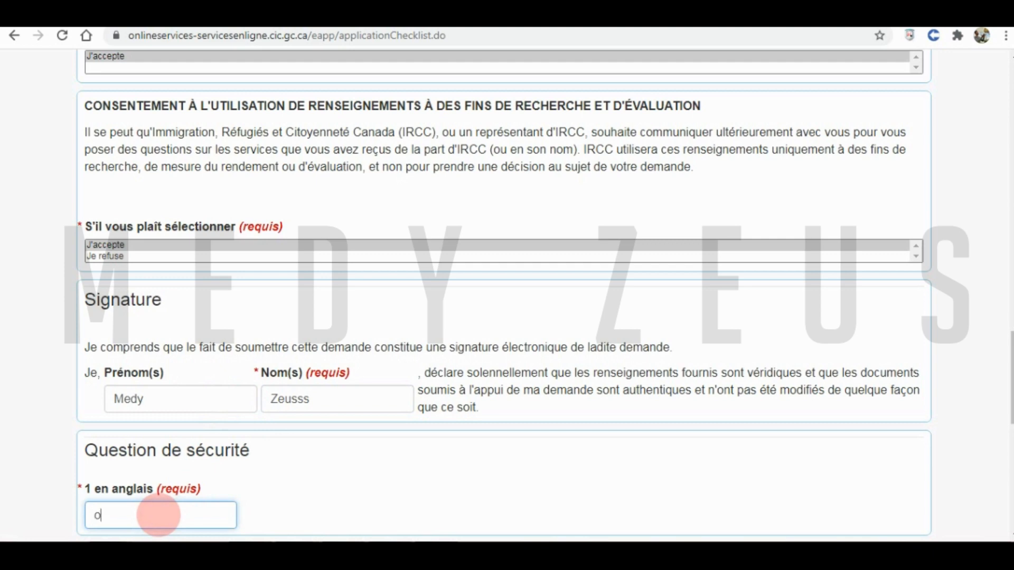
pyautogui.scroll(-3, 294, 490)
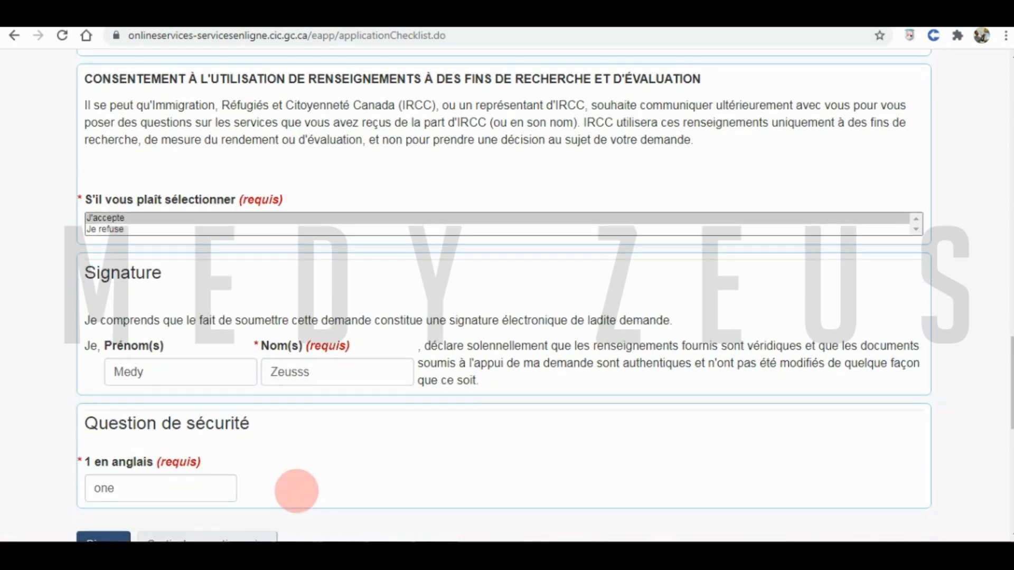
pyautogui.click(100, 422)
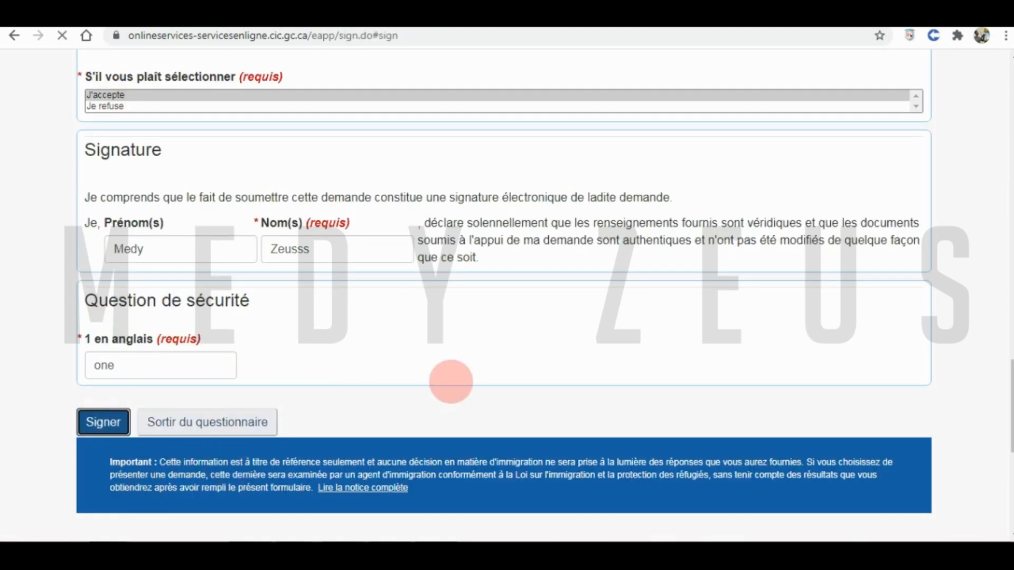
pyautogui.scroll(-20, 436, 371)
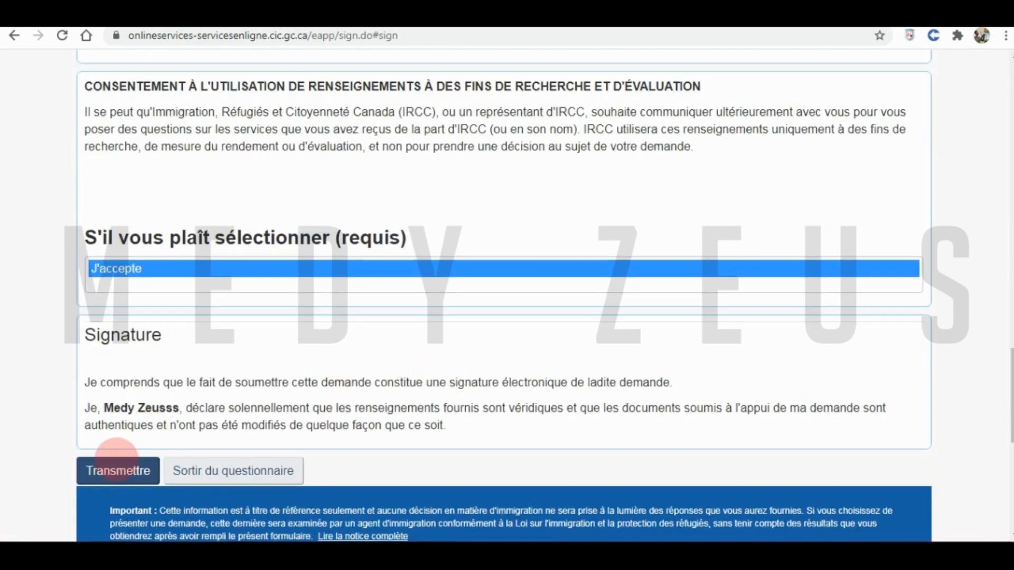
pyautogui.click(109, 468)
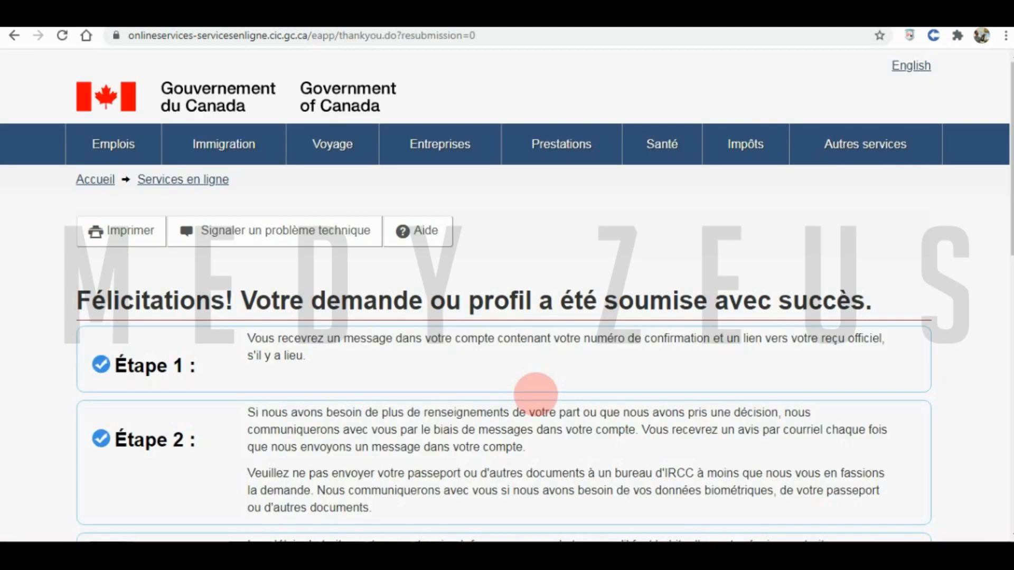
# - Review the Félicitations confirmation, then open the full status of the submitted Express Entry application
pyautogui.moveTo(82, 301); pyautogui.dragTo(873, 308)
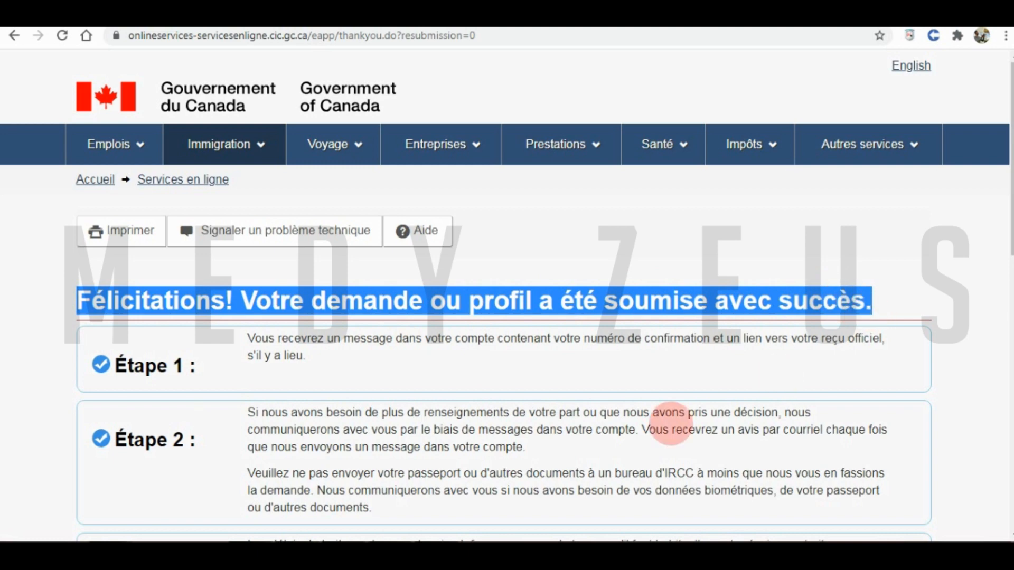
pyautogui.scroll(-2, 468, 406)
pyautogui.scroll(-3, 468, 391)
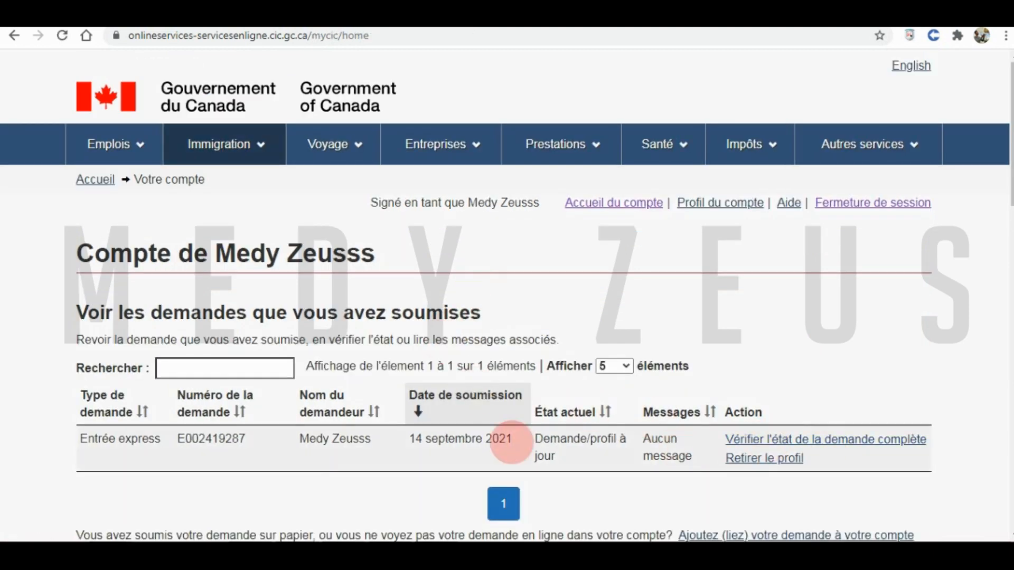
pyautogui.moveTo(82, 313); pyautogui.dragTo(494, 311)
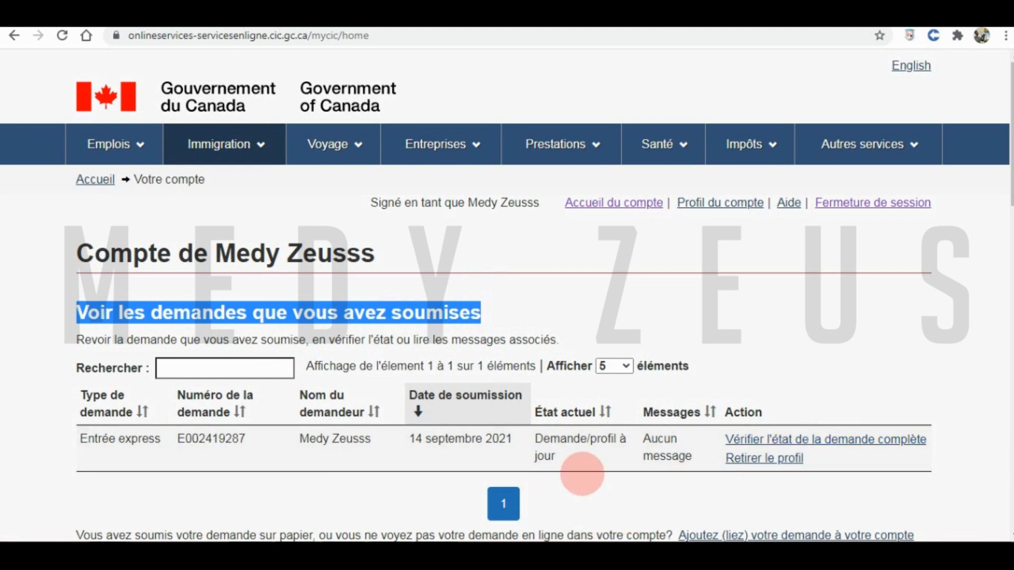
pyautogui.click(856, 440)
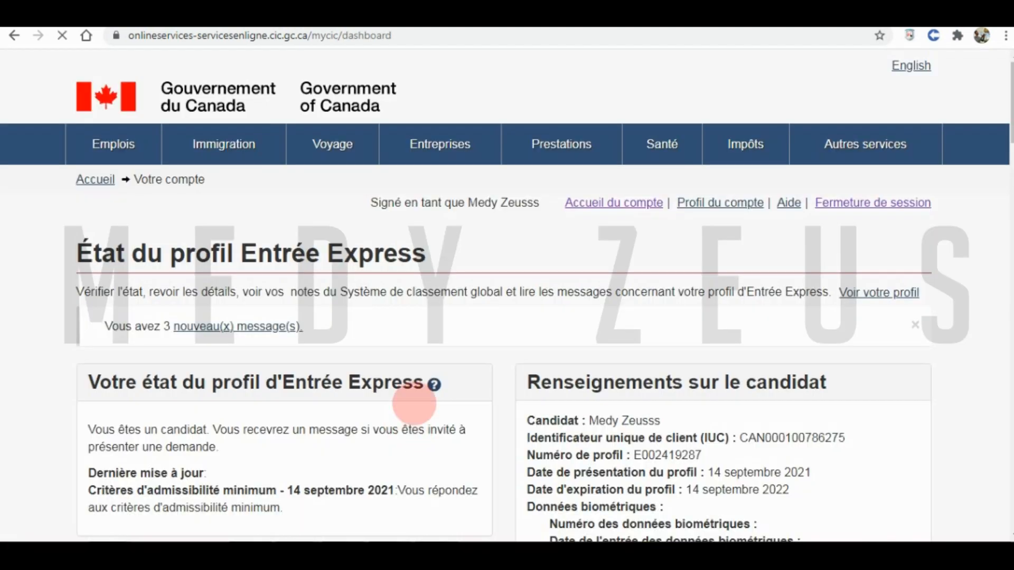
# - Scroll to the eligibility table and highlight the global SCG score of 466
pyautogui.scroll(-12, 414, 403)
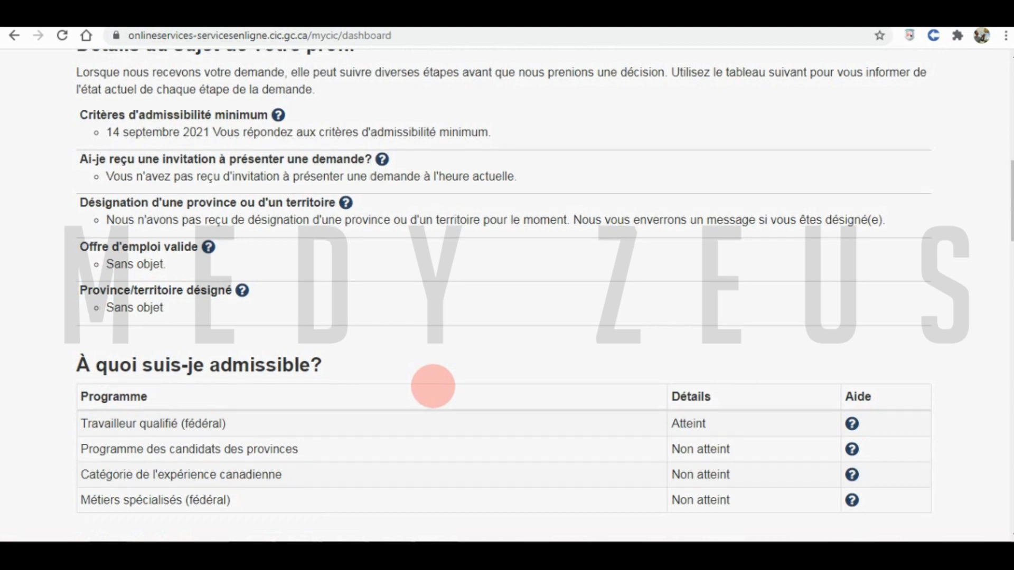
pyautogui.scroll(-4, 432, 387)
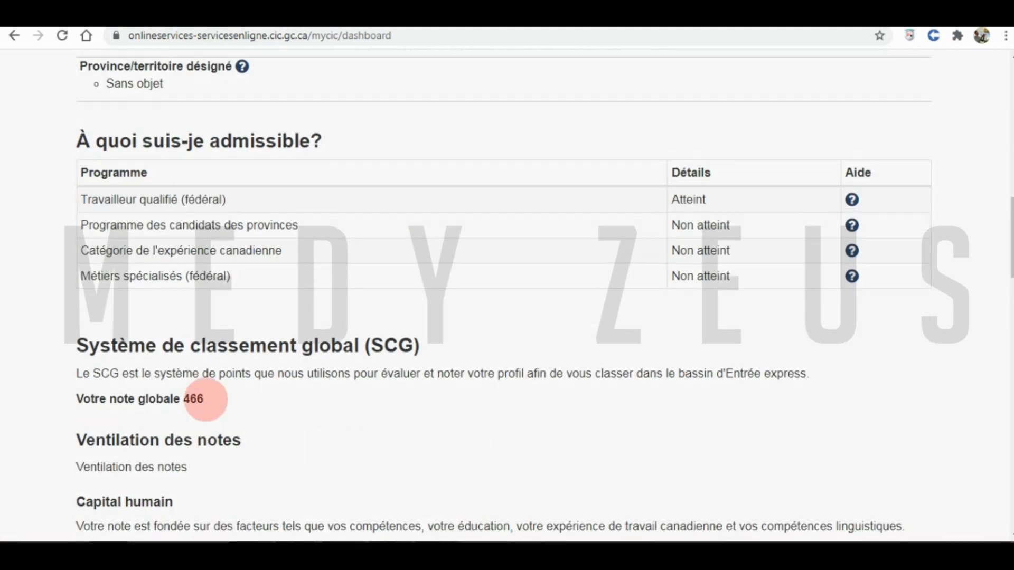
pyautogui.doubleClick(195, 398)
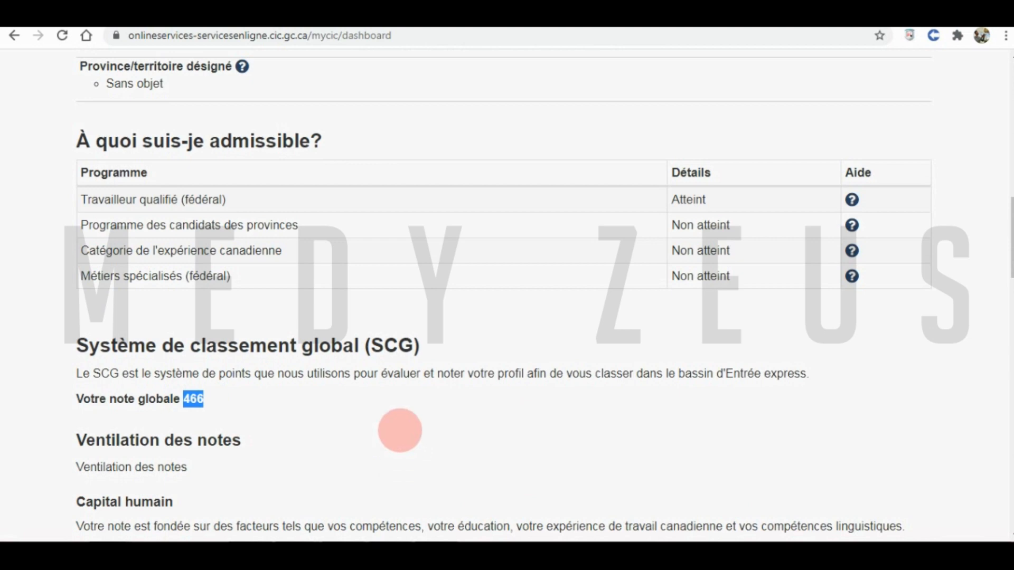
pyautogui.scroll(-3, 400, 430)
pyautogui.scroll(-5, 399, 430)
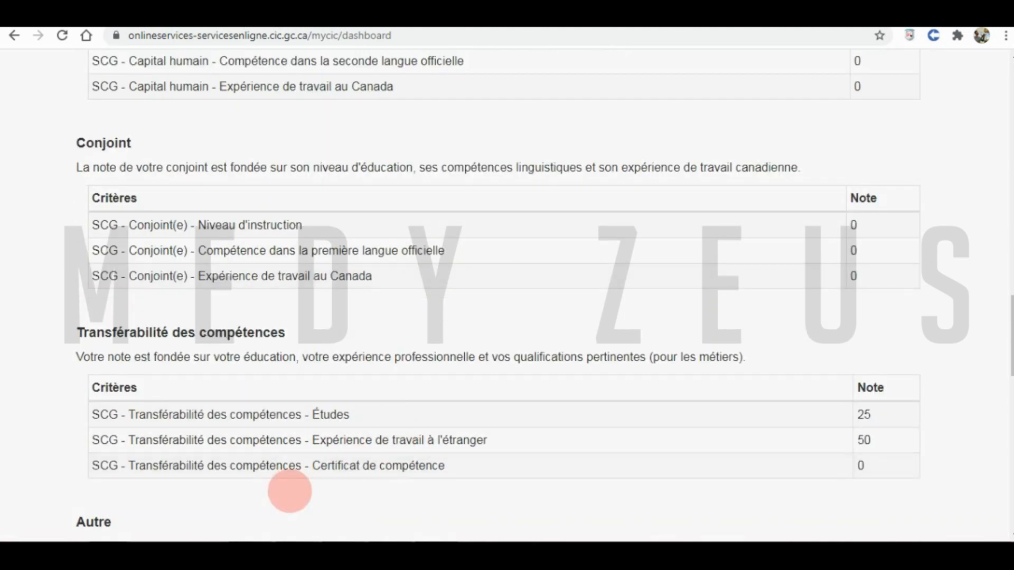
pyautogui.scroll(-10, 288, 491)
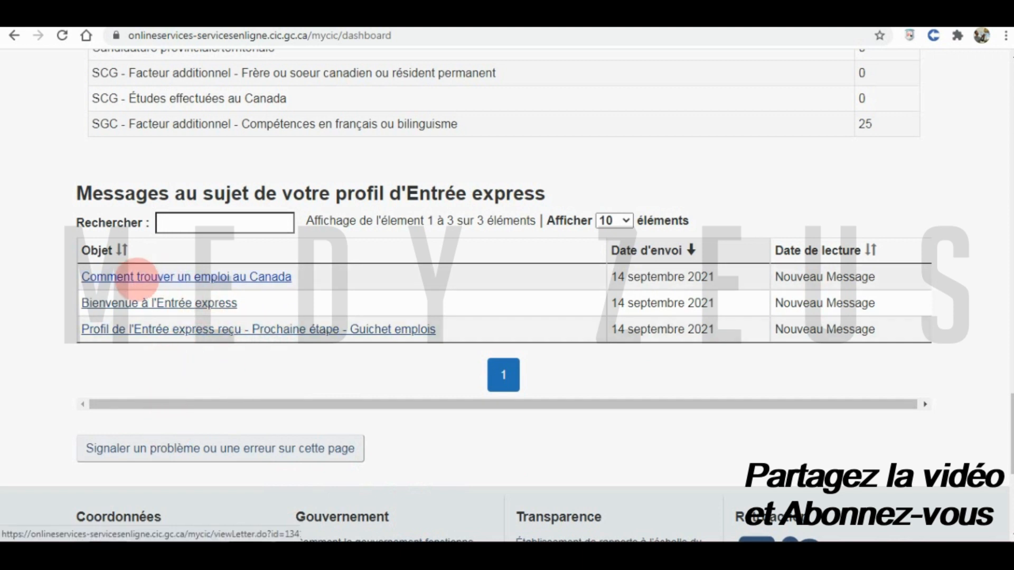
# - Read the message about finding a job in Canada, dismiss the download notice, and return to the top
pyautogui.click(137, 279)
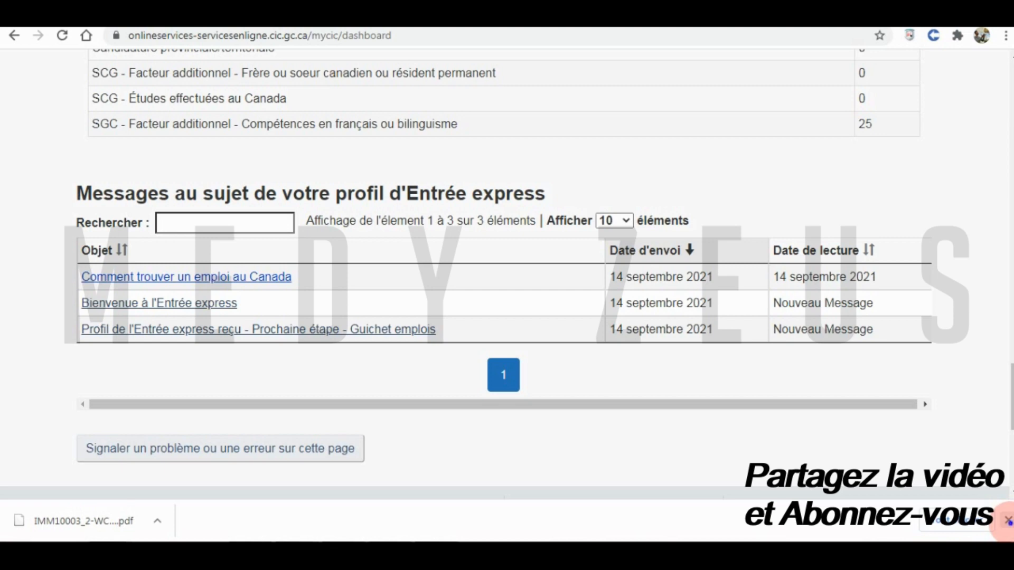
pyautogui.click(1007, 521)
pyautogui.scroll(5, 516, 399)
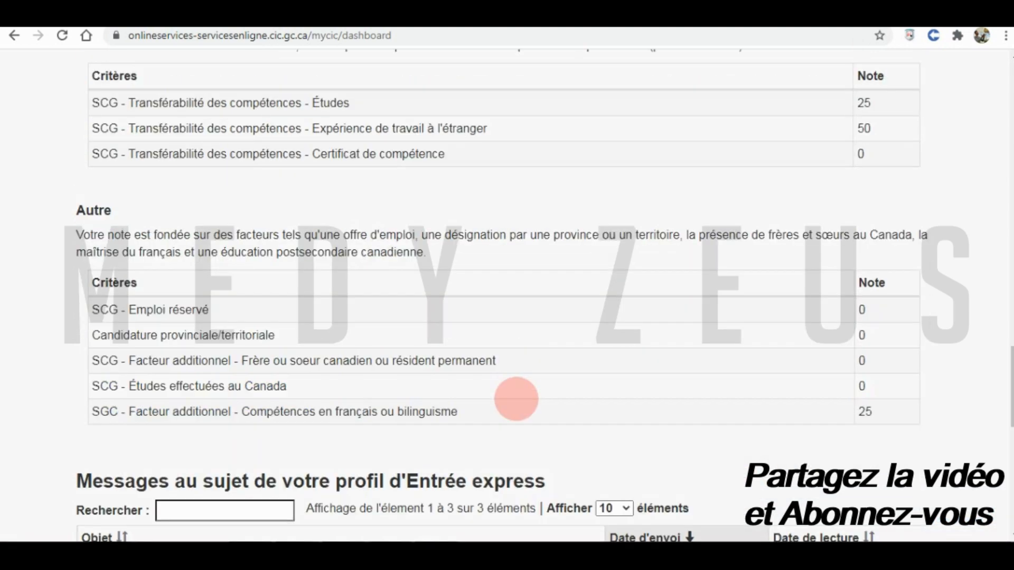
pyautogui.scroll(14, 516, 398)
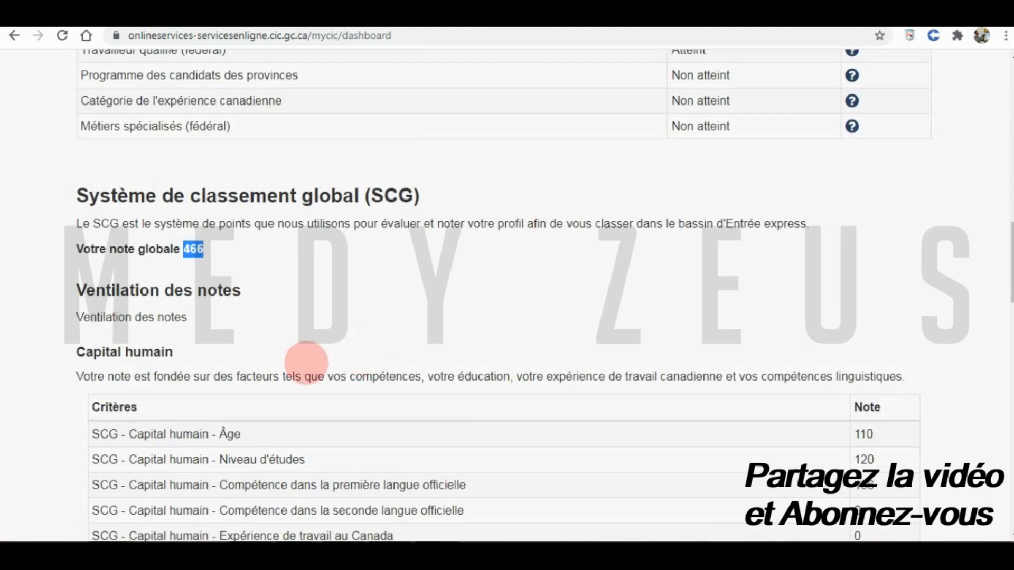
pyautogui.click(187, 258)
pyautogui.scroll(4, 436, 337)
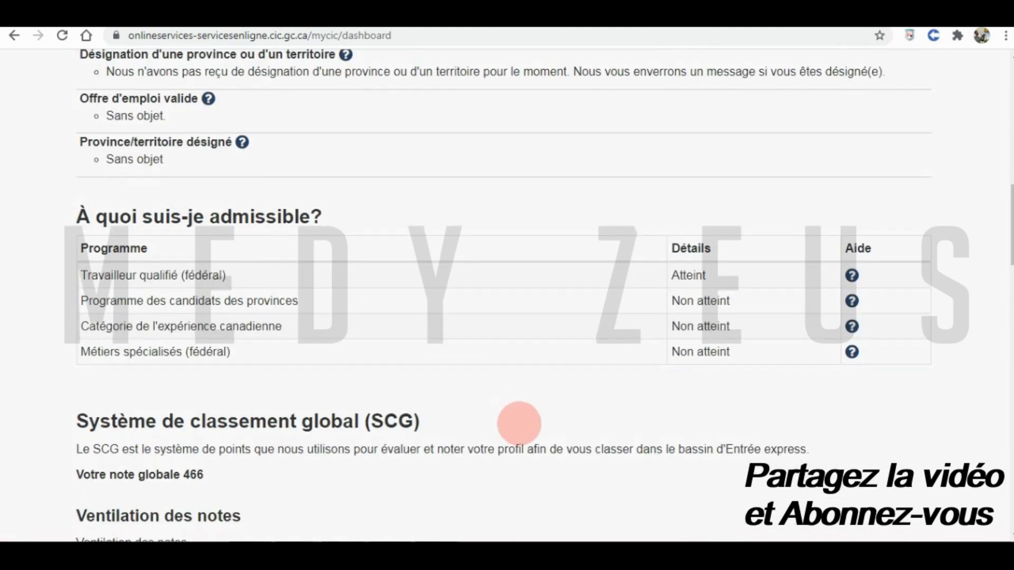
pyautogui.scroll(7, 519, 423)
pyautogui.scroll(4, 553, 457)
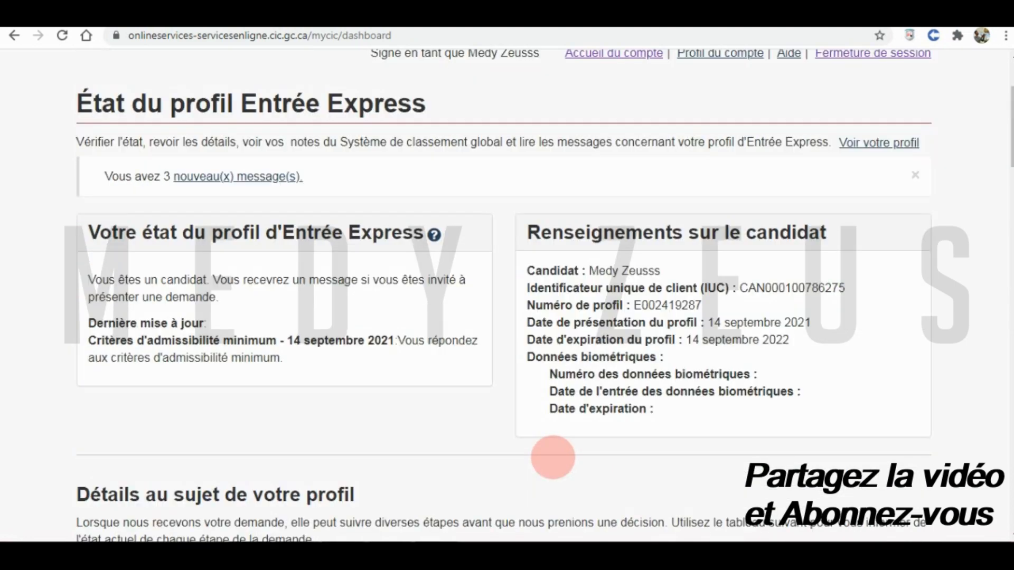
pyautogui.scroll(3, 679, 389)
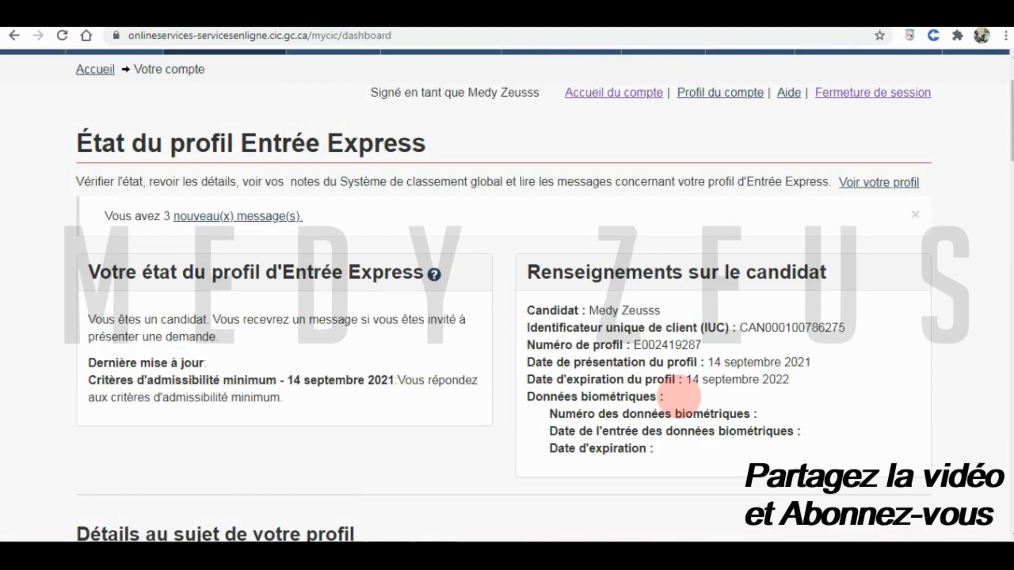